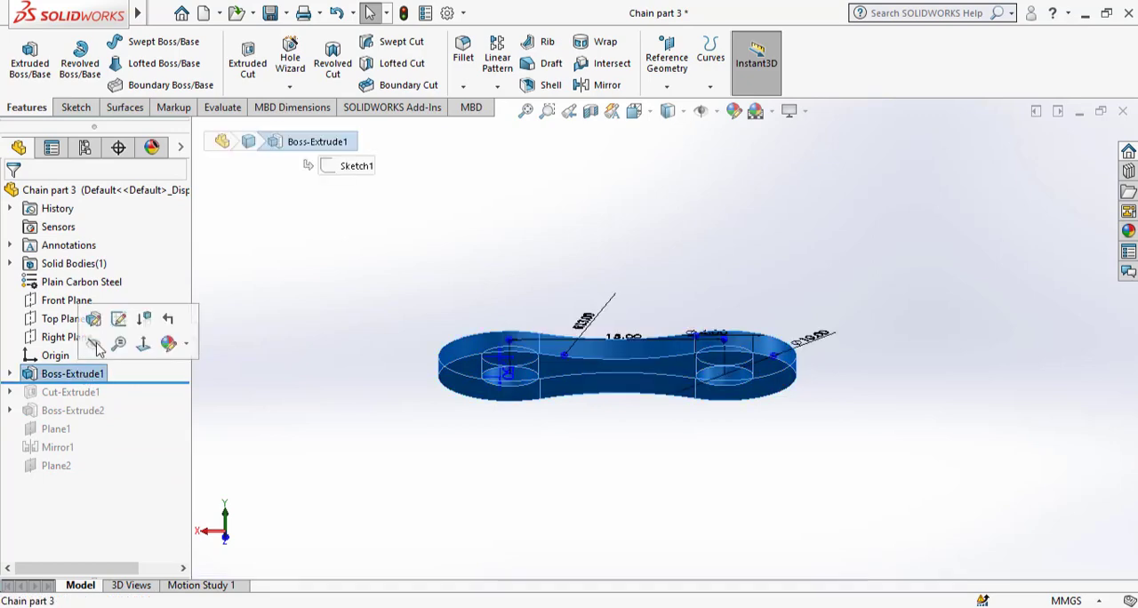
Open the sketch of Boss-Extrude1 in Chain part 3, review the link profile's dimensions, and exit the sketch.
click(121, 320)
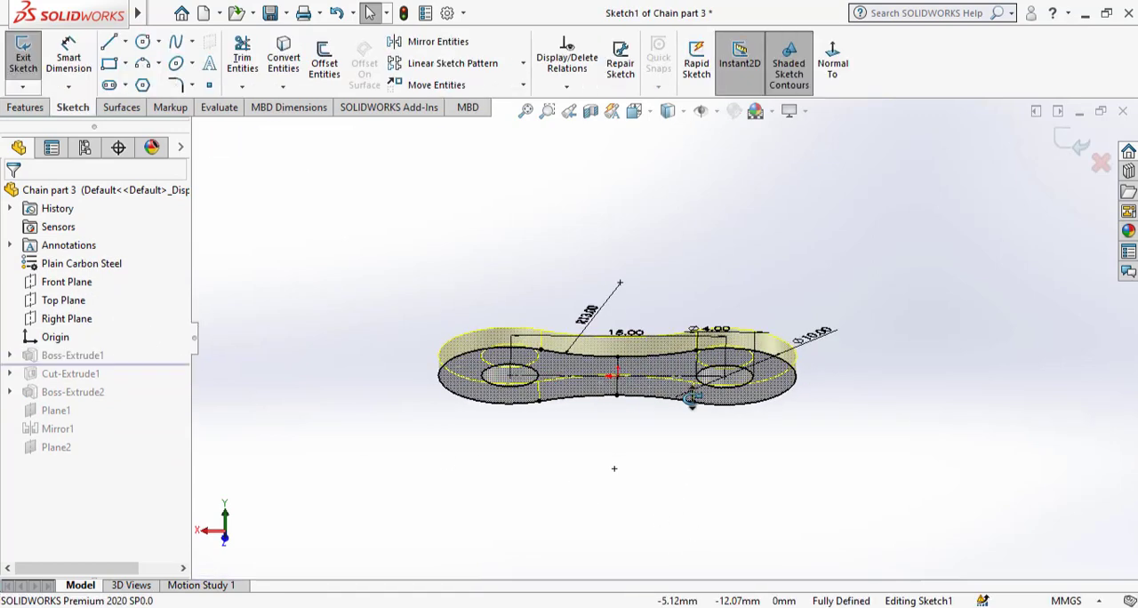
mouse_move(714, 475)
middle_down()
mouse_move(742, 413)
mouse_move(734, 404)
middle_up()
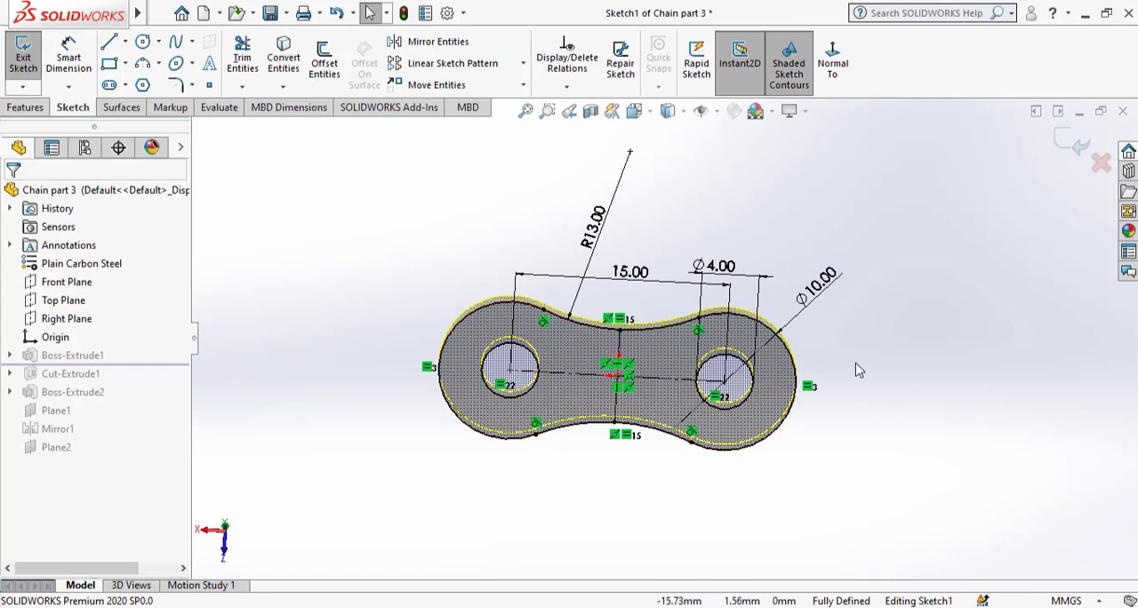
click(1066, 140)
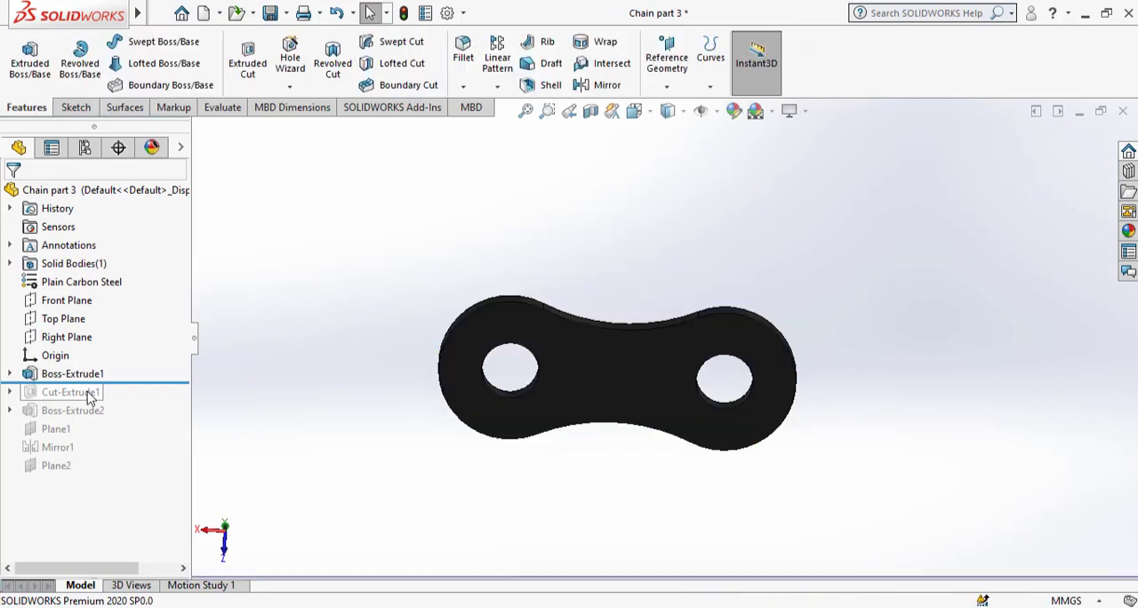
Roll the Chain part 3 feature history forward past Plane2 and save the part.
drag(93, 381, 146, 479)
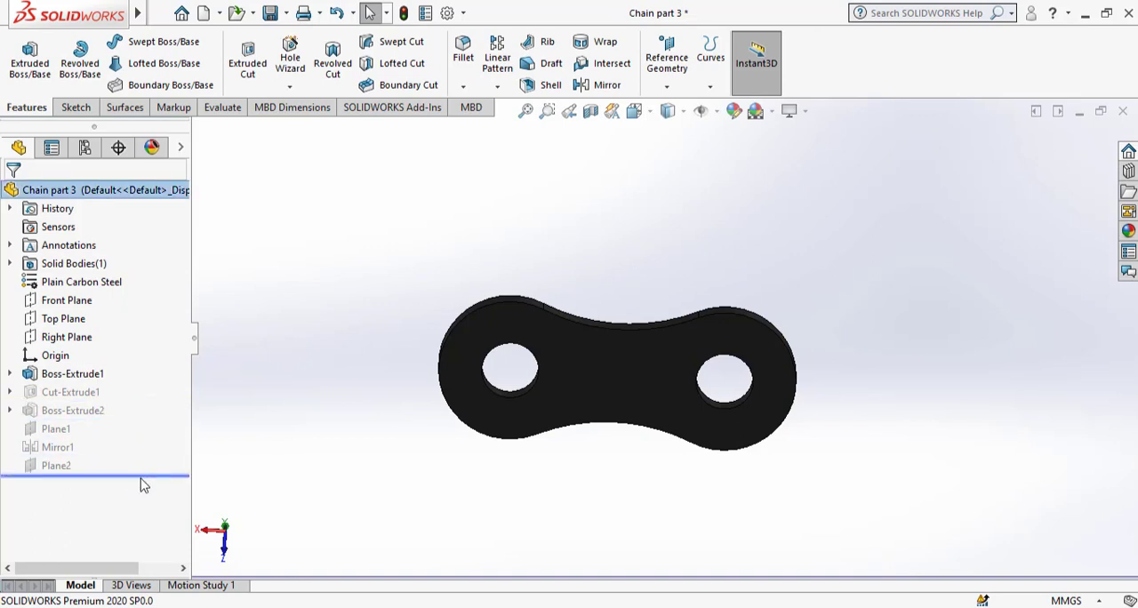
middle_drag(429, 292, 643, 320)
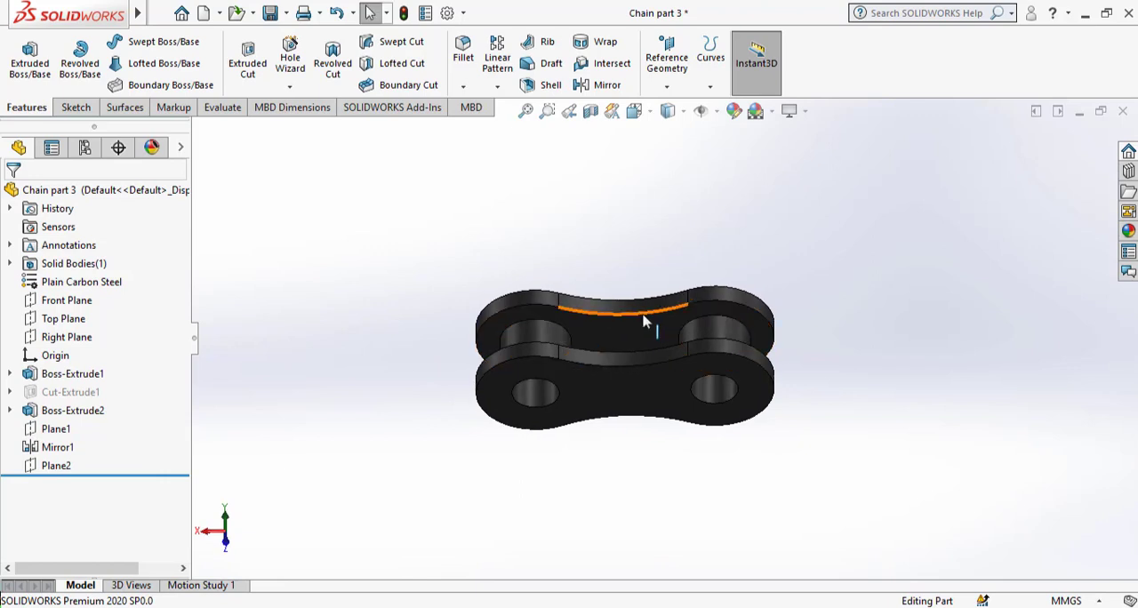
scroll(643, 320, up, 1)
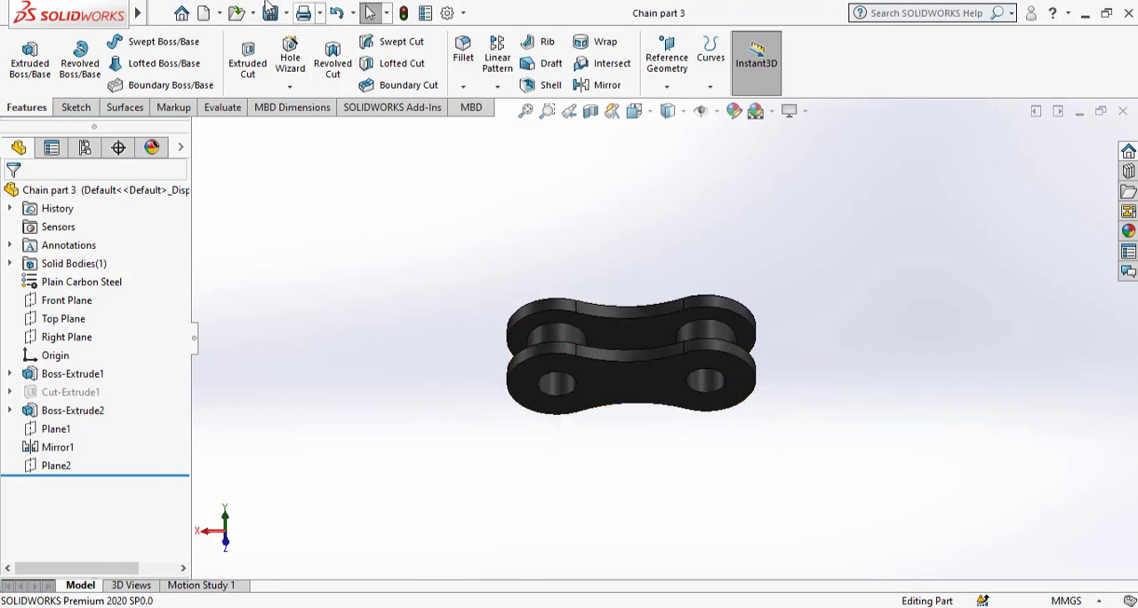
Switch to the Assem1 assembly and open its upper pin component, Chain part 2, in its own window.
mouse_move(129, 13)
click(337, 13)
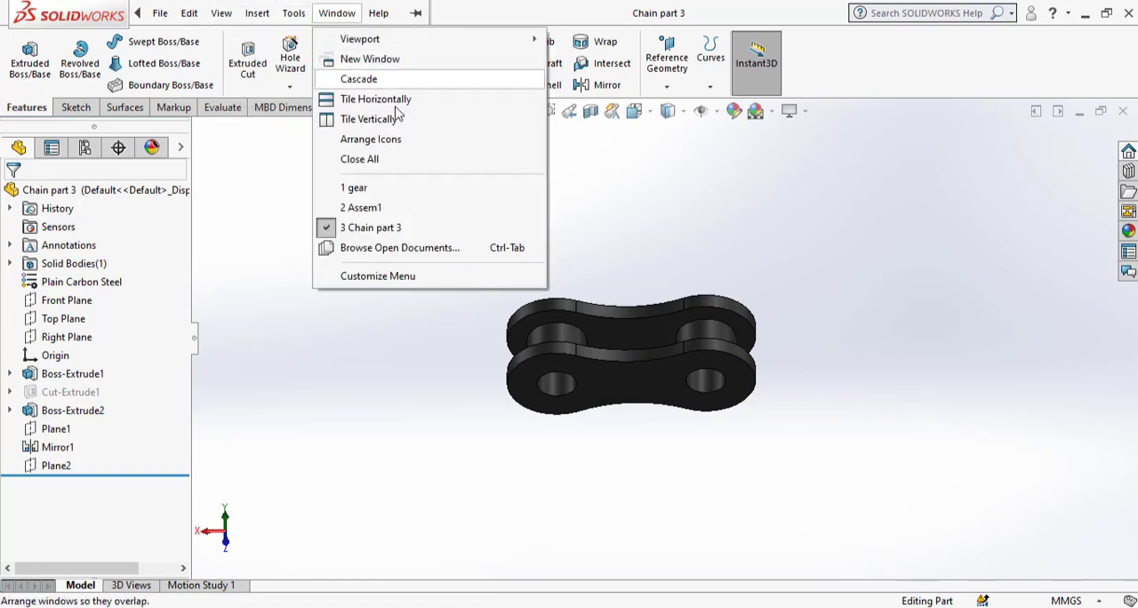
click(410, 210)
middle_drag(406, 214, 594, 359)
click(607, 373)
click(792, 366)
click(665, 276)
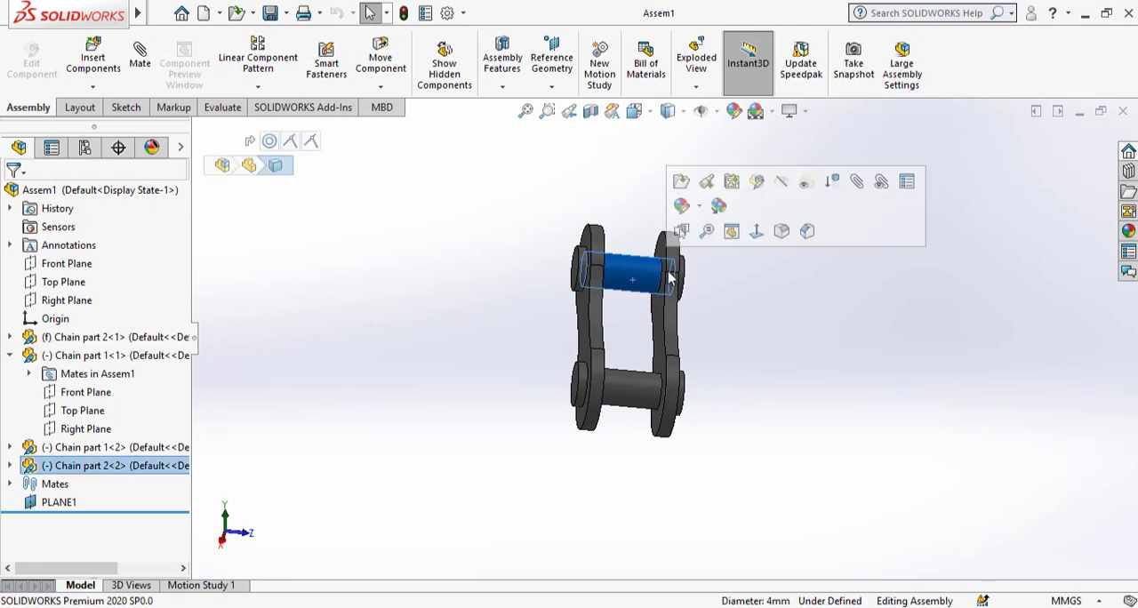
click(681, 182)
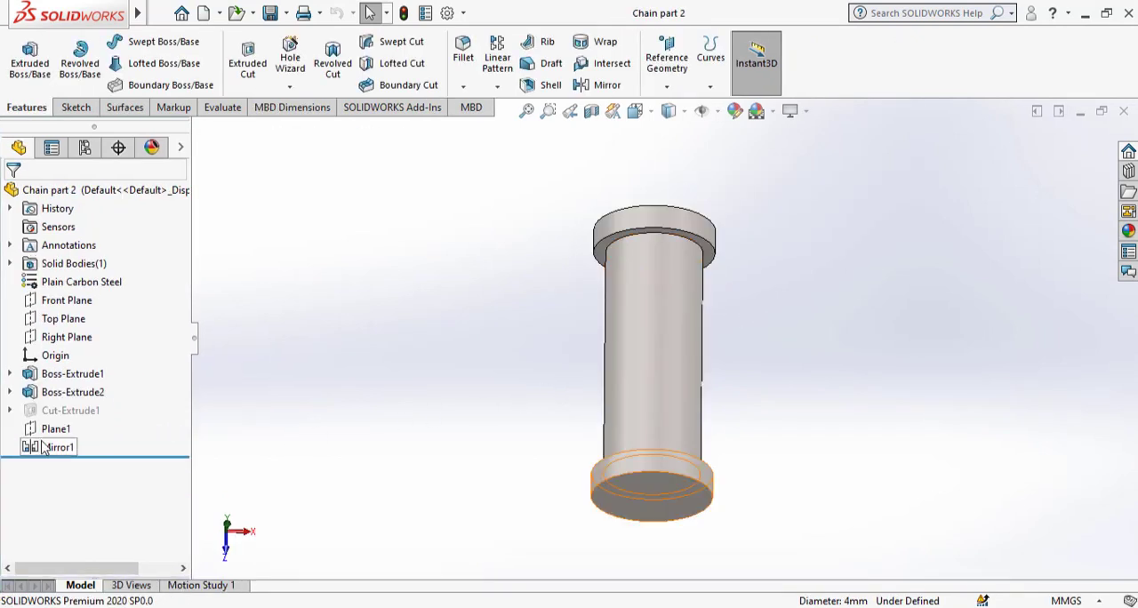
Open the sketch of the pin's Boss-Extrude1 to review the head diameter, and exit the sketch.
click(56, 381)
click(94, 336)
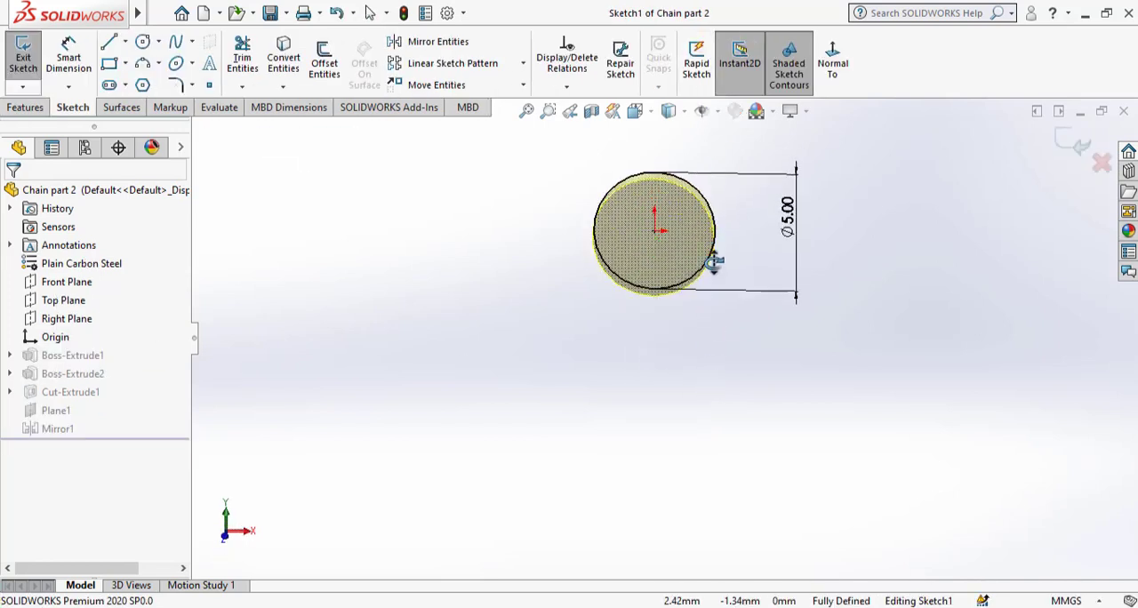
click(1078, 156)
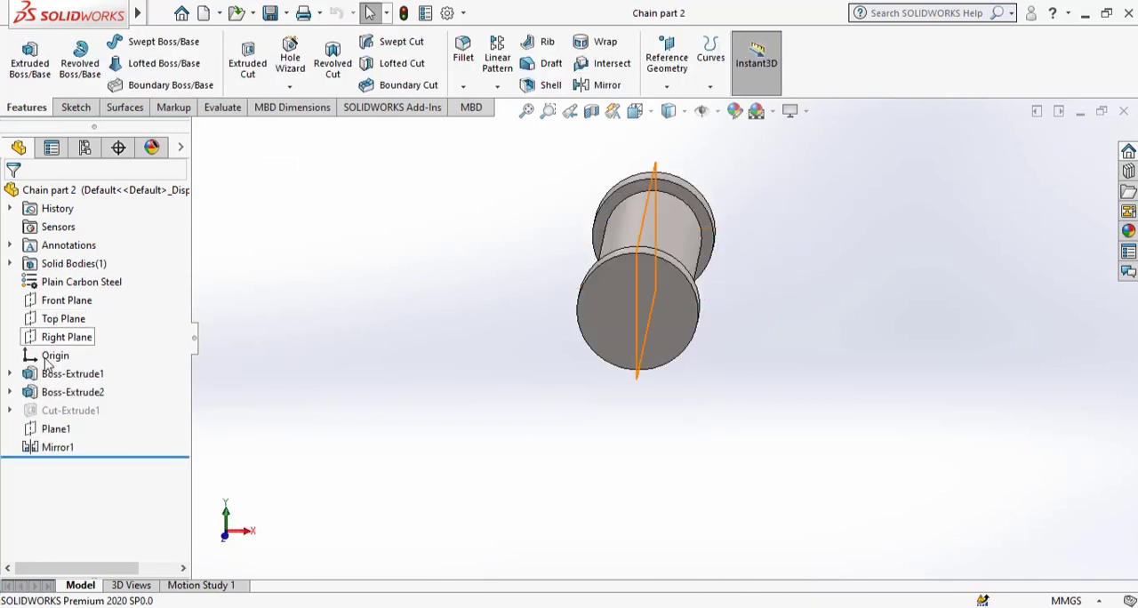
Inspect the diameter and length dimensions of Boss-Extrude2, the pin's shaft, and examine the whole pin.
click(53, 392)
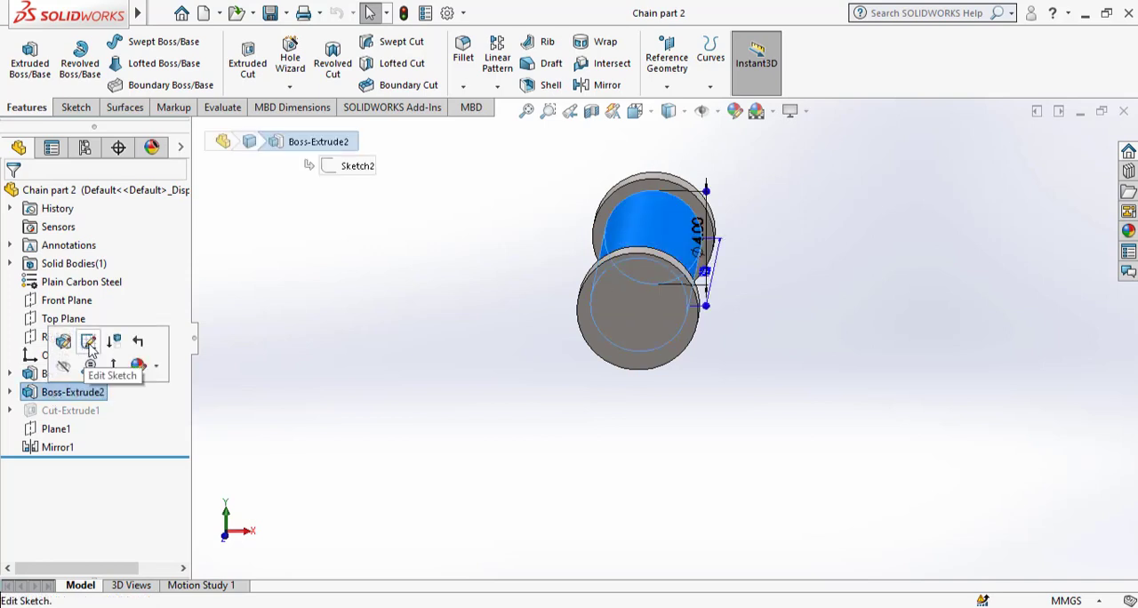
middle_drag(795, 243, 736, 333)
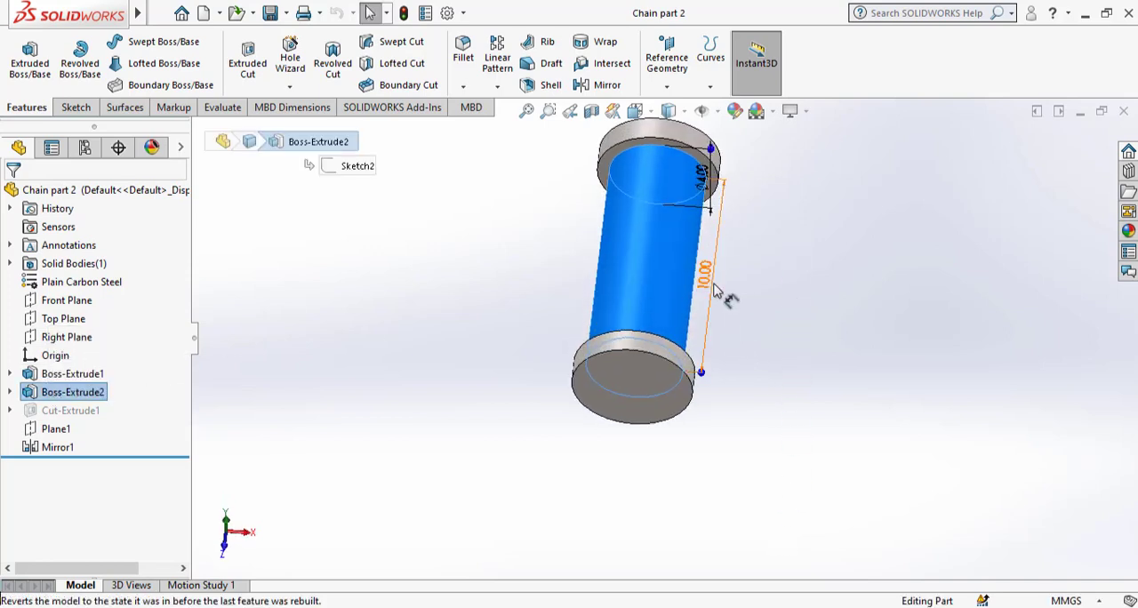
middle_drag(715, 292, 702, 188)
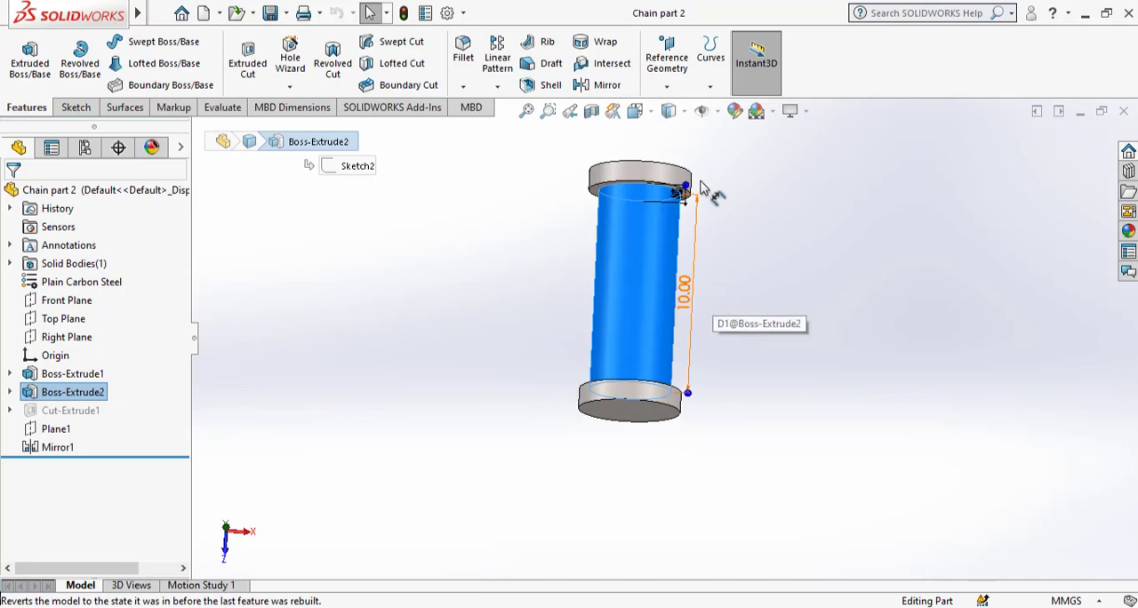
scroll(704, 189, down, 2)
middle_drag(752, 333, 749, 258)
middle_drag(750, 161, 750, 143)
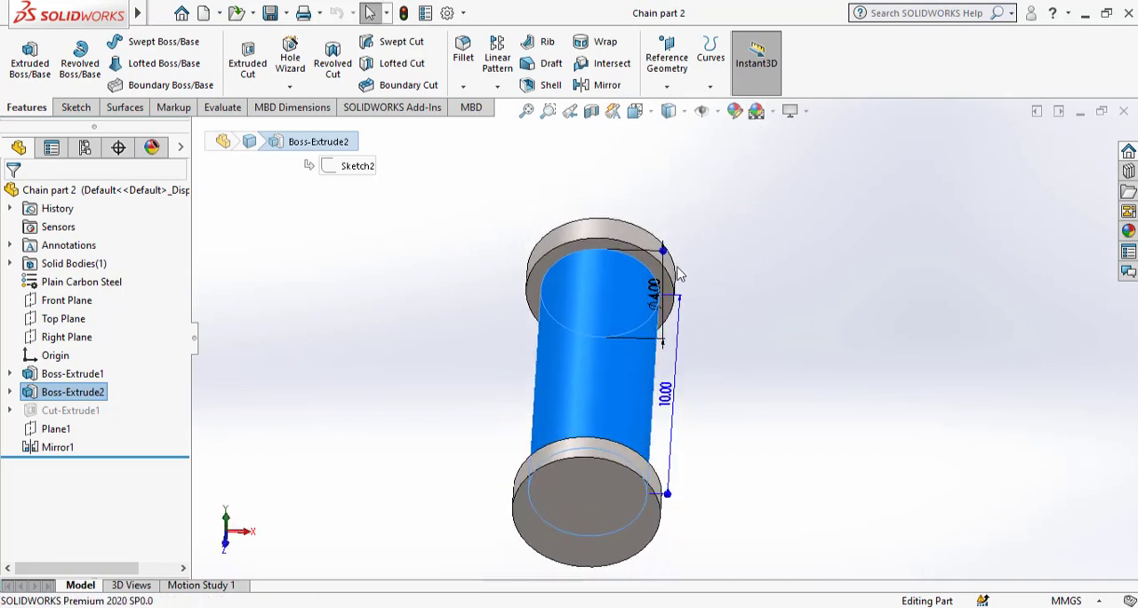
click(867, 332)
scroll(827, 335, up, 3)
middle_drag(686, 361, 580, 476)
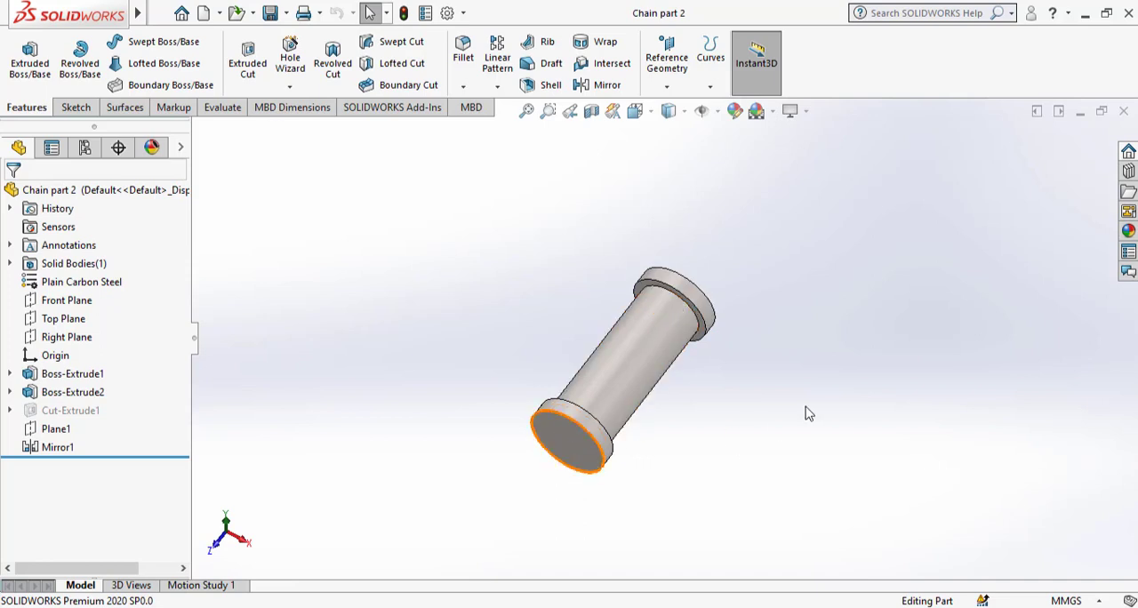
Close Chain part 2 and switch to the gear part's window.
click(1124, 111)
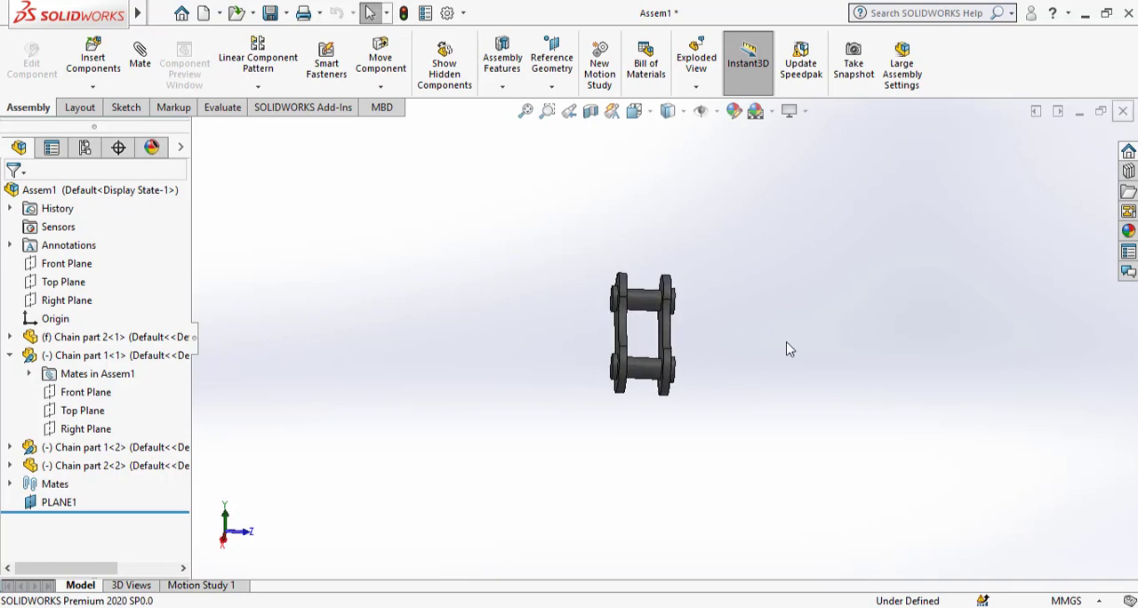
click(674, 607)
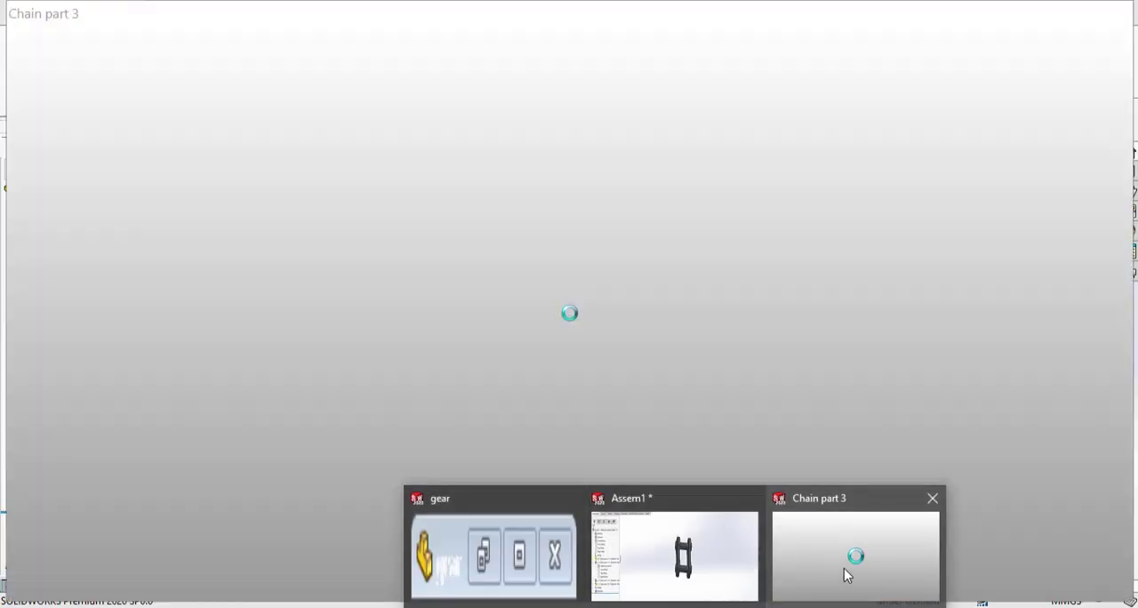
click(845, 574)
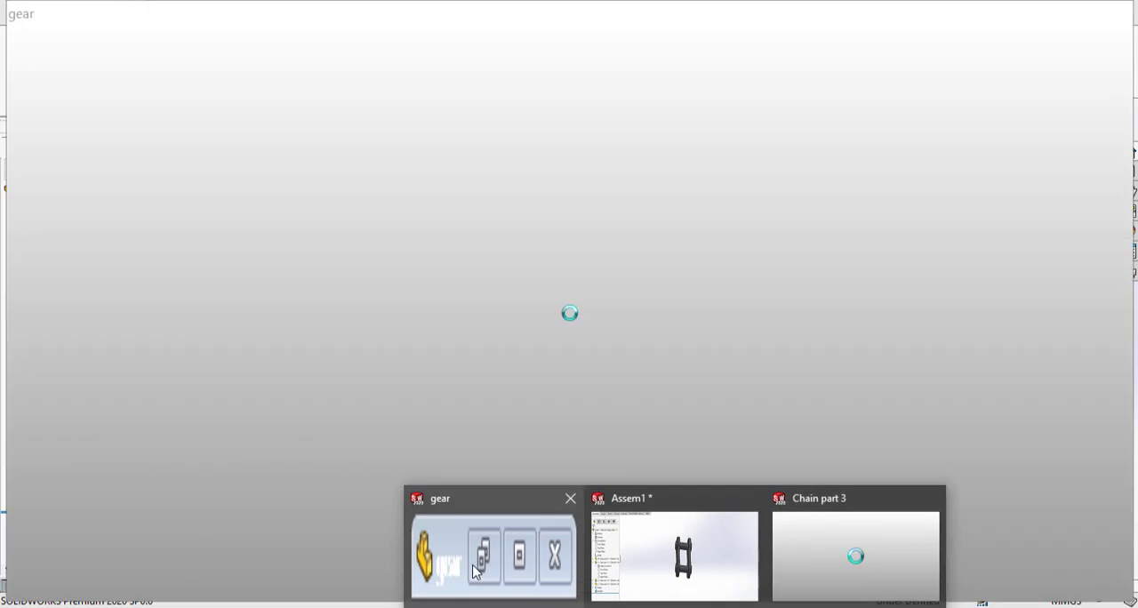
click(476, 564)
Open the sketch of the gear's Boss-Extrude1 for editing and show it in the Front view.
middle_drag(794, 418, 734, 327)
click(78, 376)
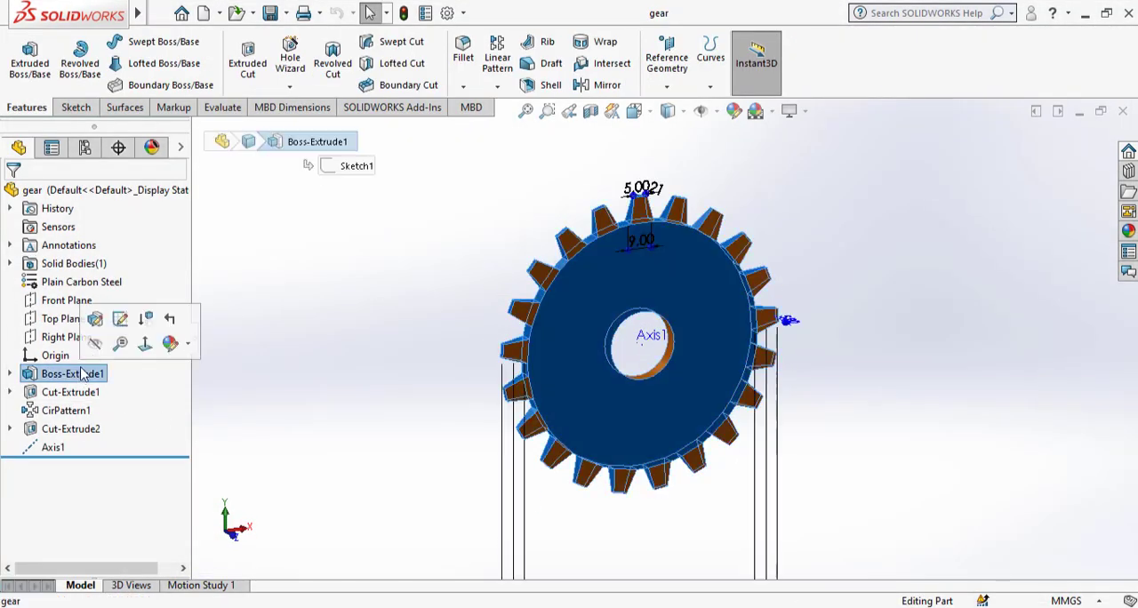
click(114, 326)
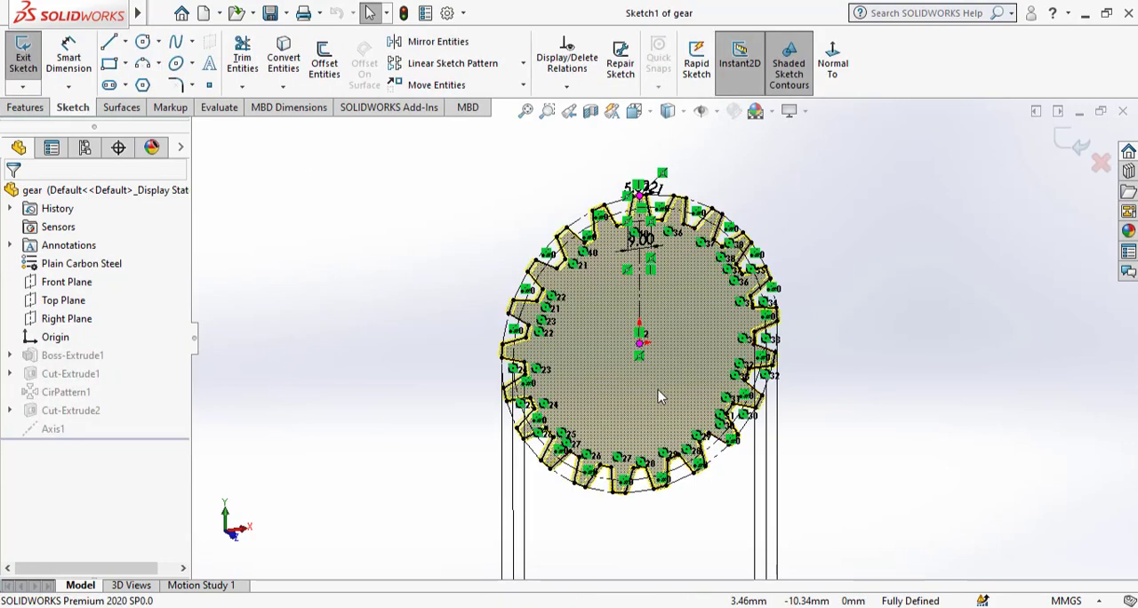
key(space)
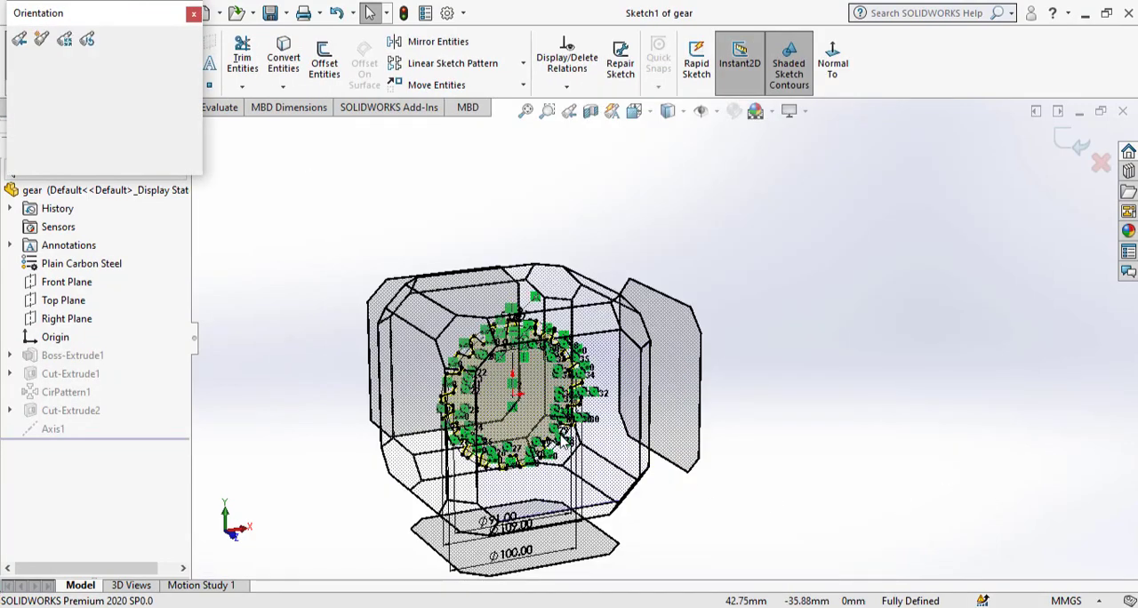
click(565, 437)
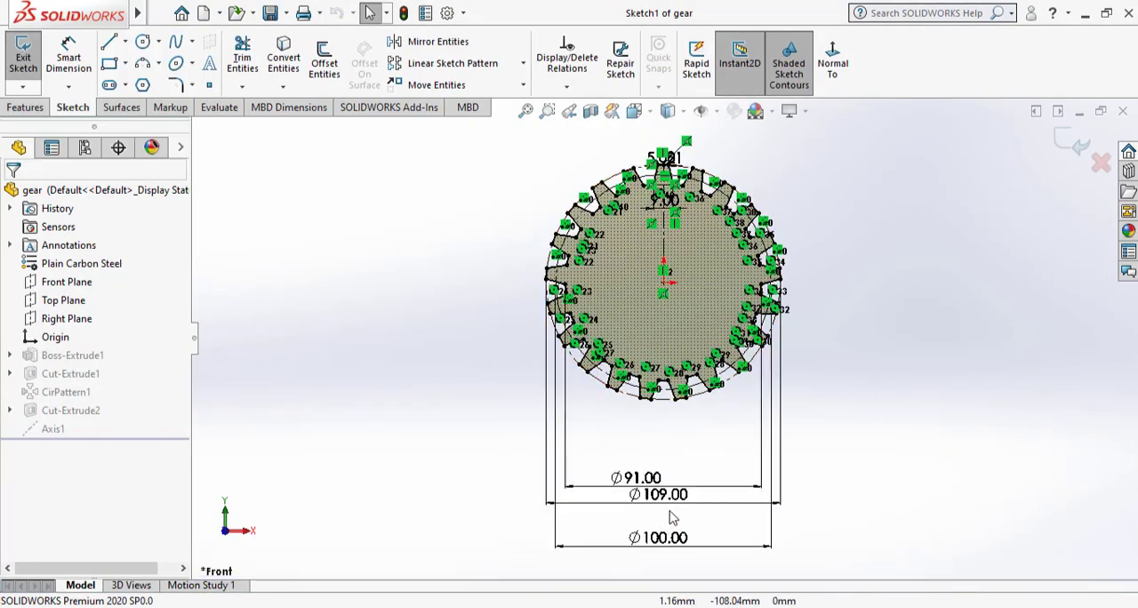
Move the 100 mm and 91 mm diameter dimensions closer to the gear profile, with 100 mm nearest the teeth.
drag(668, 544, 665, 434)
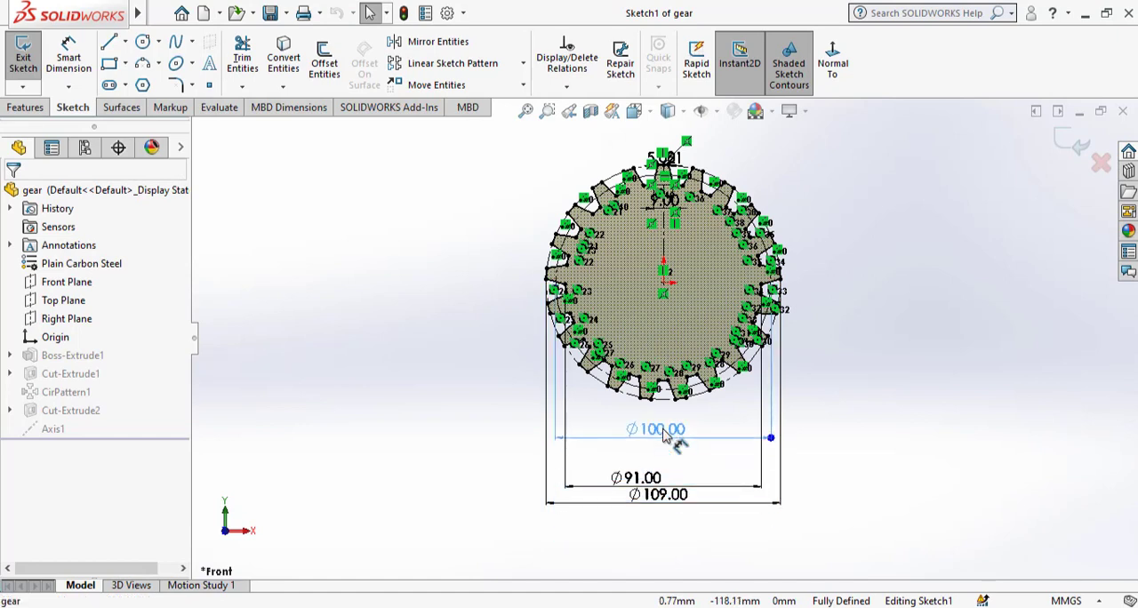
drag(659, 480, 665, 465)
click(941, 413)
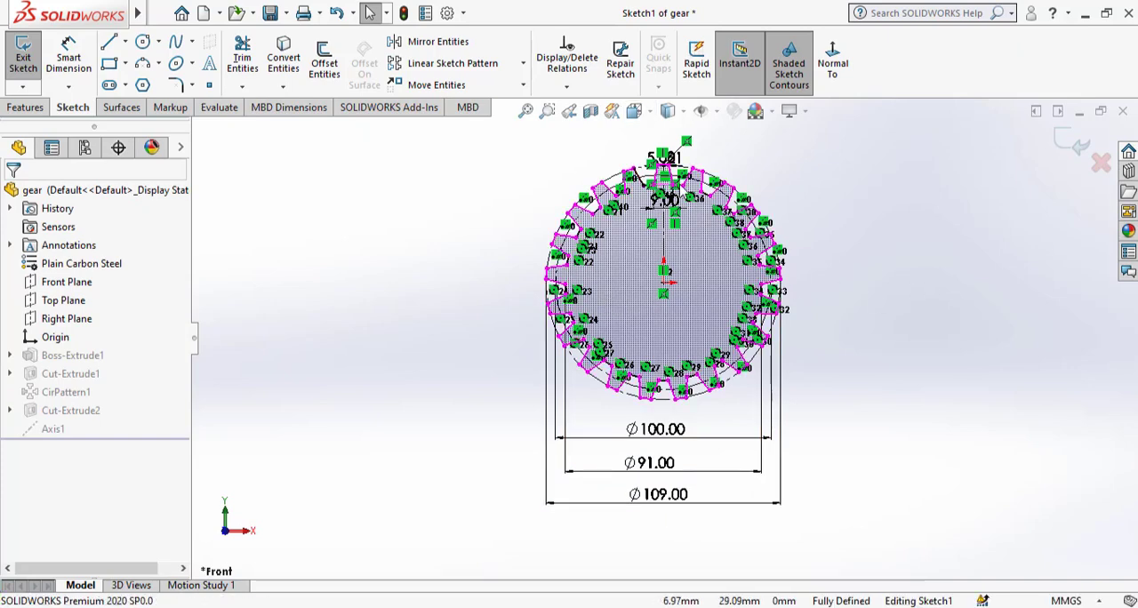
Examine the diameter, tooth width and pattern count dimensions of the gear profile, and exit the sketch.
scroll(679, 191, down, 2)
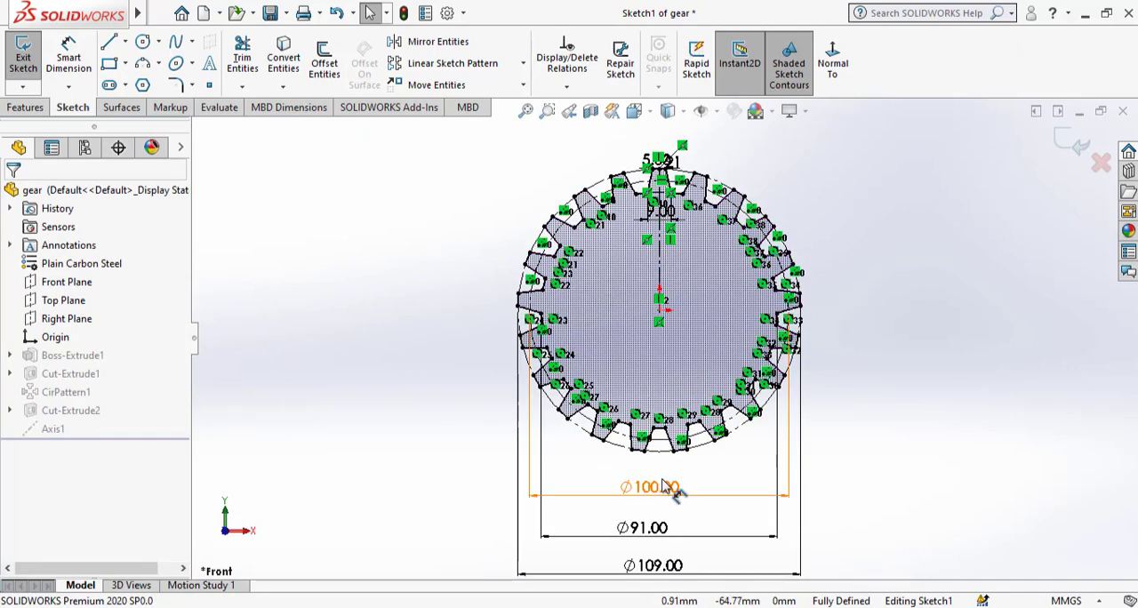
scroll(662, 209, down, 3)
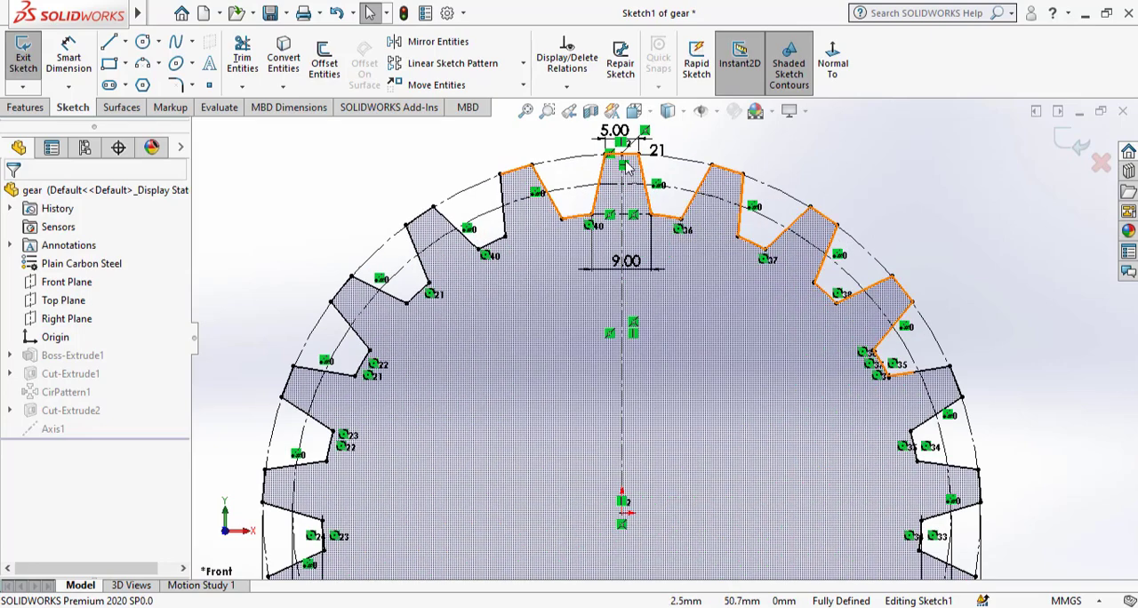
scroll(622, 120, down, 3)
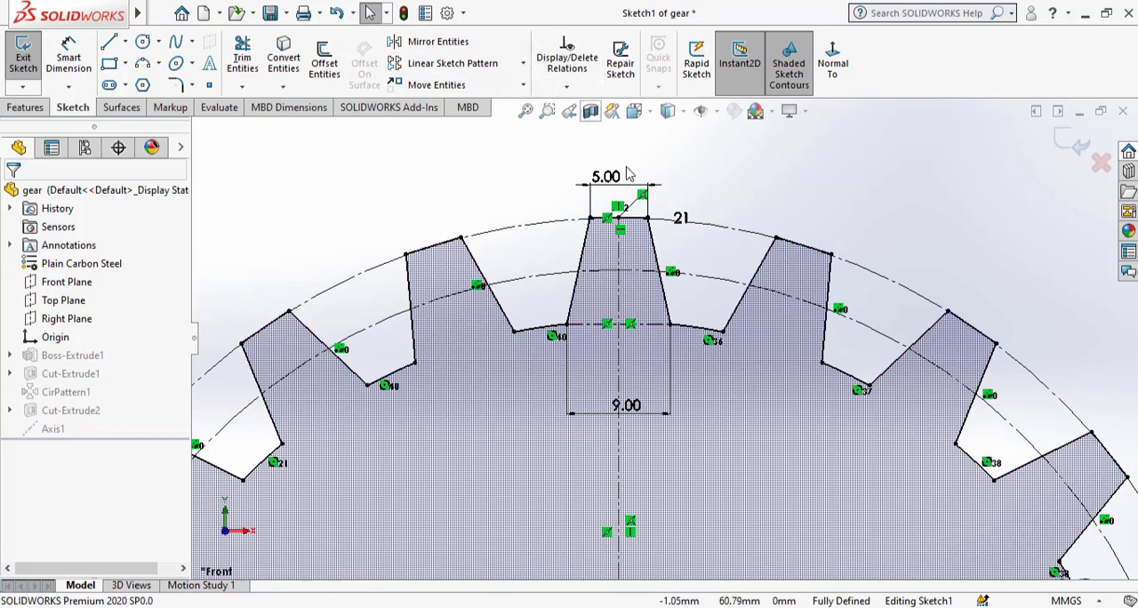
scroll(782, 236, up, 10)
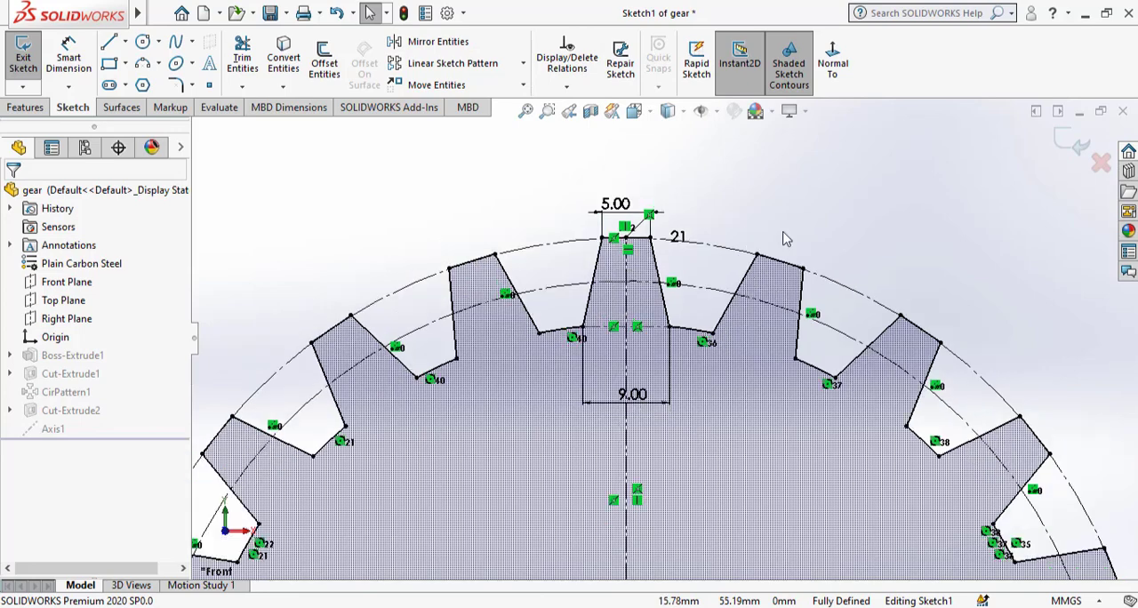
scroll(678, 463, down, 3)
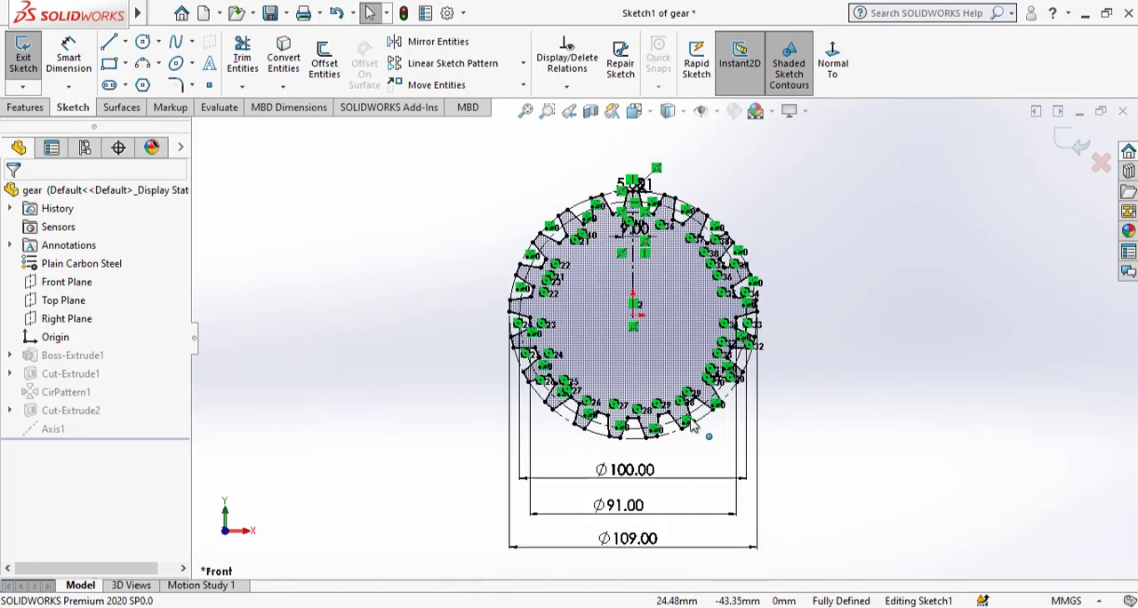
click(1071, 139)
Inspect the gear's centre bore from Cut-Extrude2 and the reference axis Axis1 through it.
mouse_move(729, 364)
middle_down()
mouse_move(528, 487)
mouse_move(677, 302)
mouse_move(614, 338)
mouse_move(564, 330)
middle_up()
scroll(677, 302, down, 5)
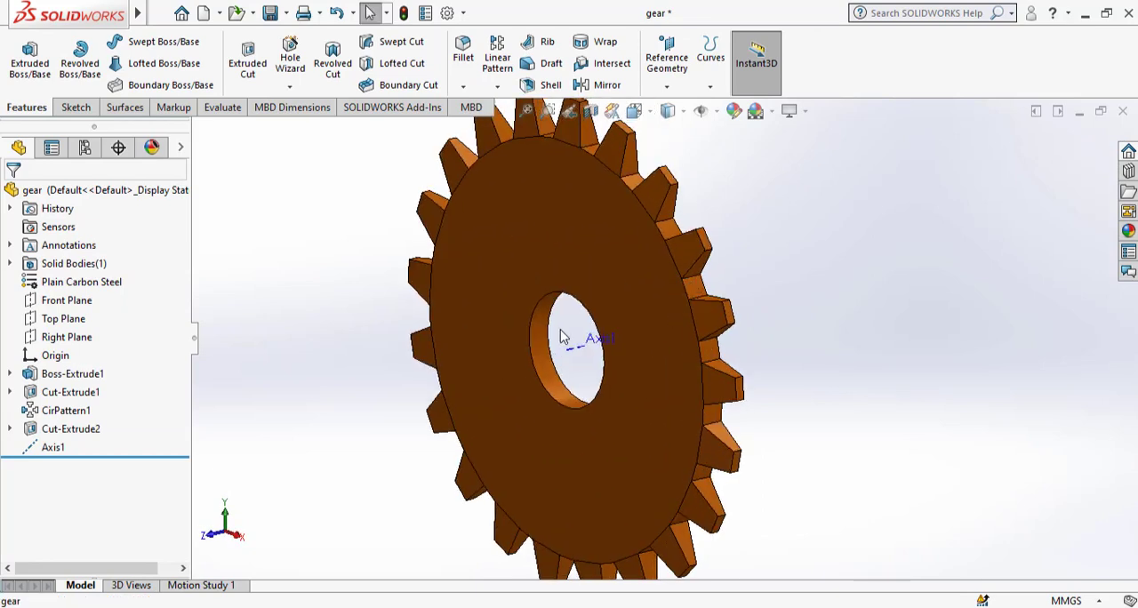
click(545, 337)
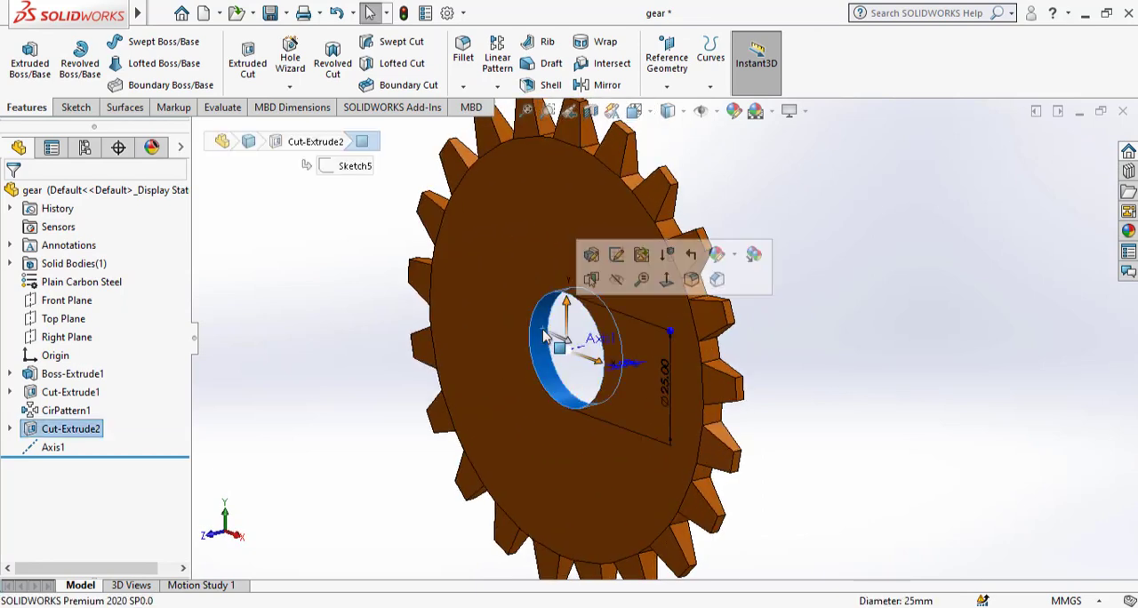
click(872, 283)
click(51, 448)
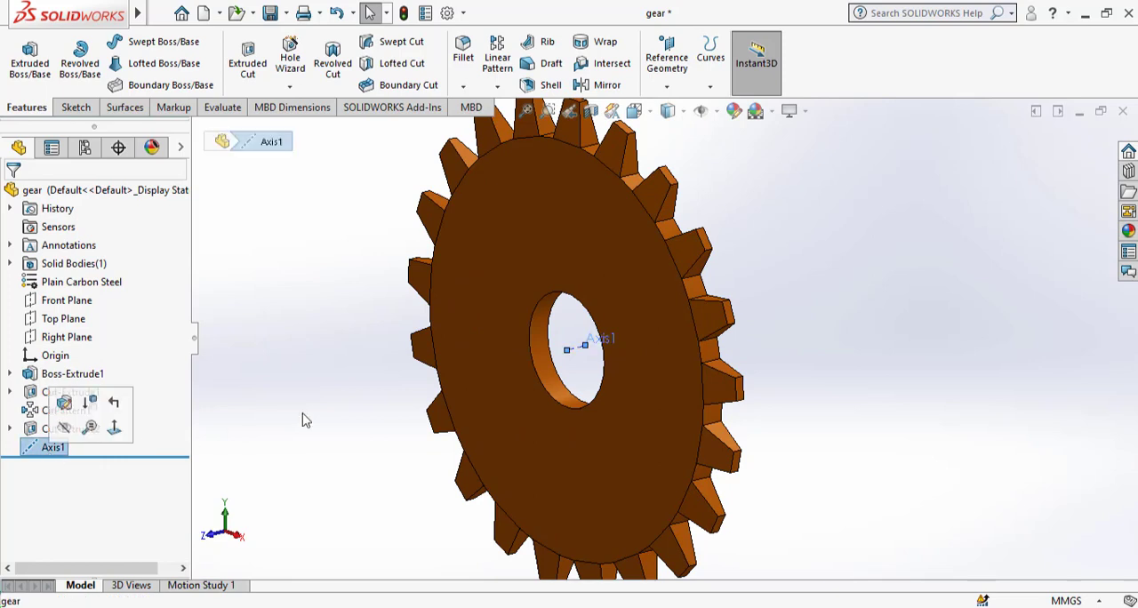
click(930, 294)
scroll(940, 294, up, 3)
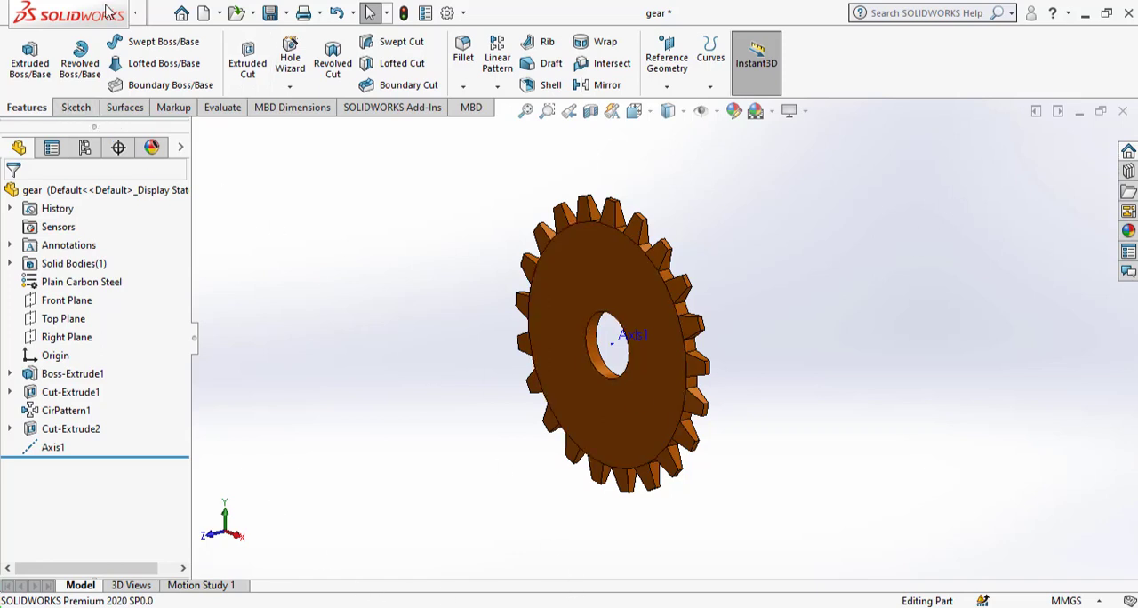
Create a new part document.
mouse_move(106, 11)
click(218, 11)
click(404, 314)
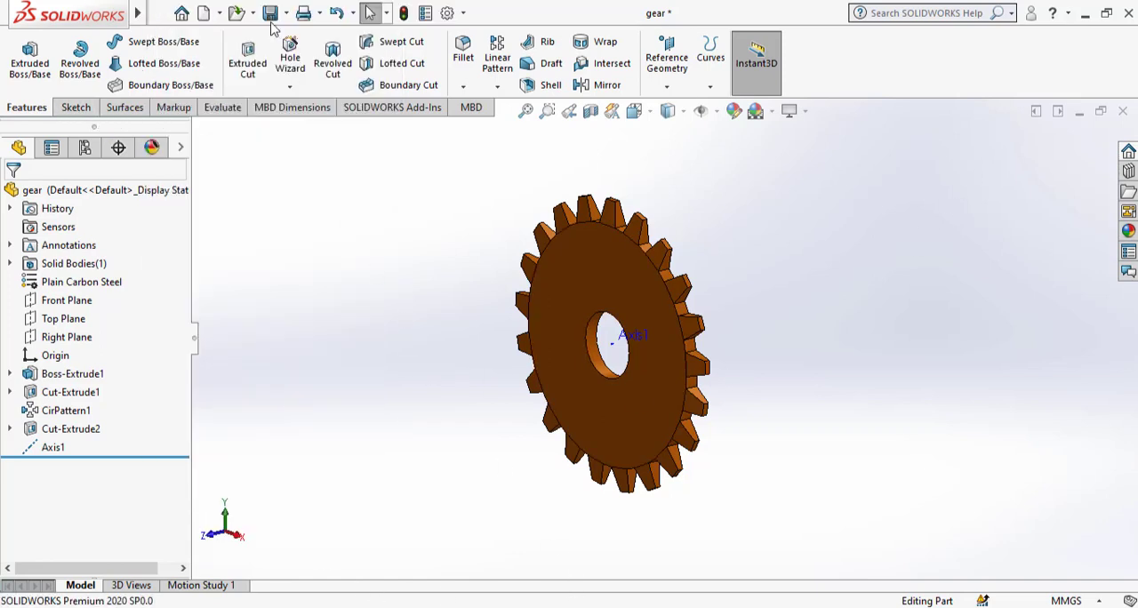
click(204, 13)
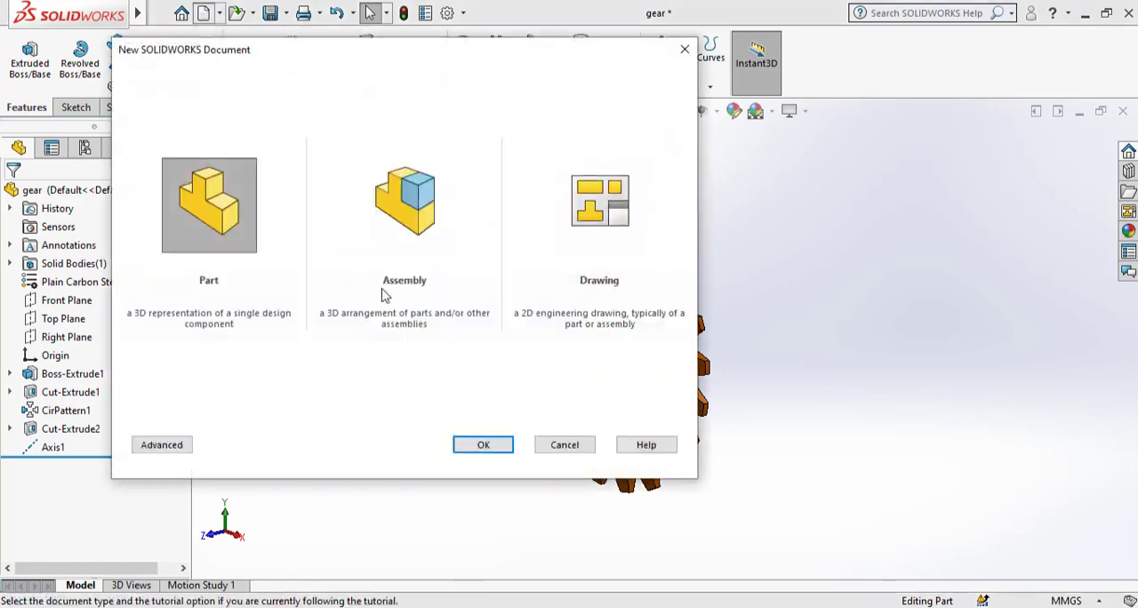
click(480, 447)
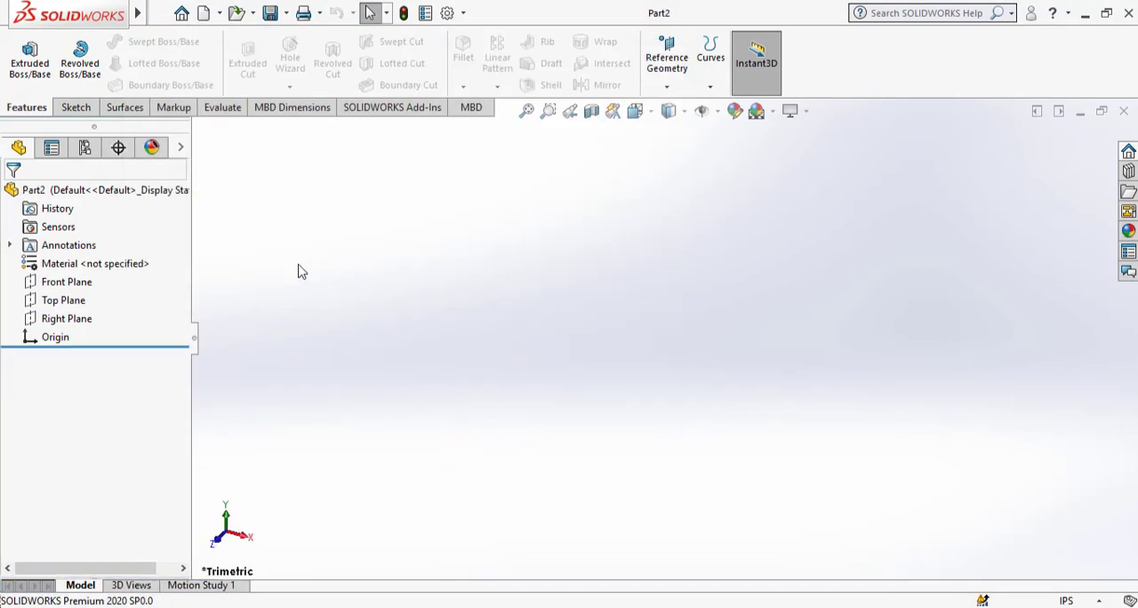
Start a new sketch on the Front Plane.
click(76, 108)
click(23, 54)
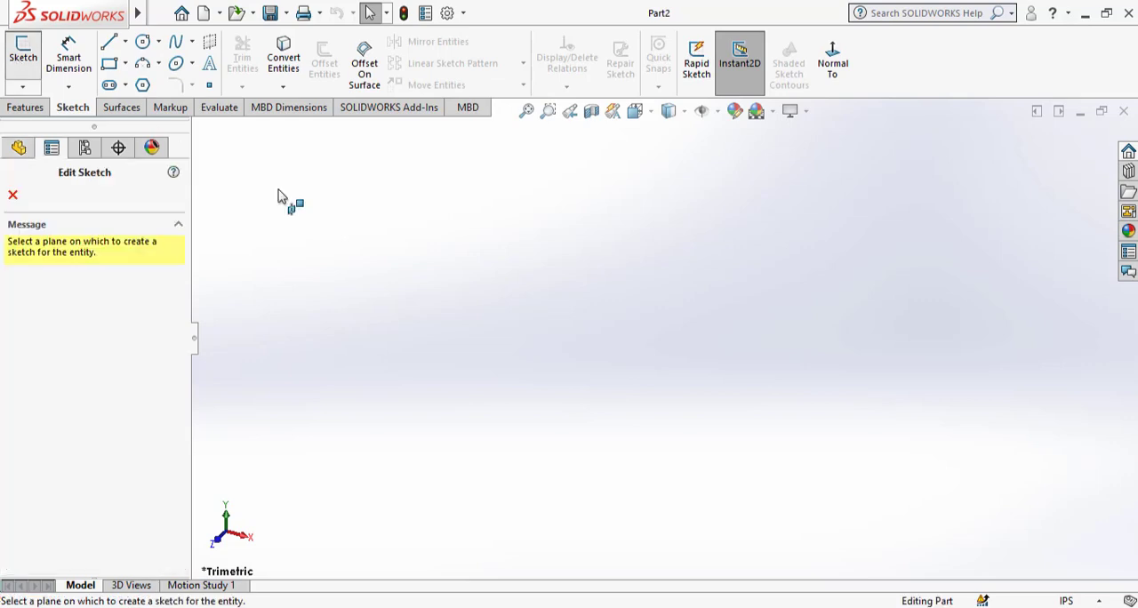
click(823, 290)
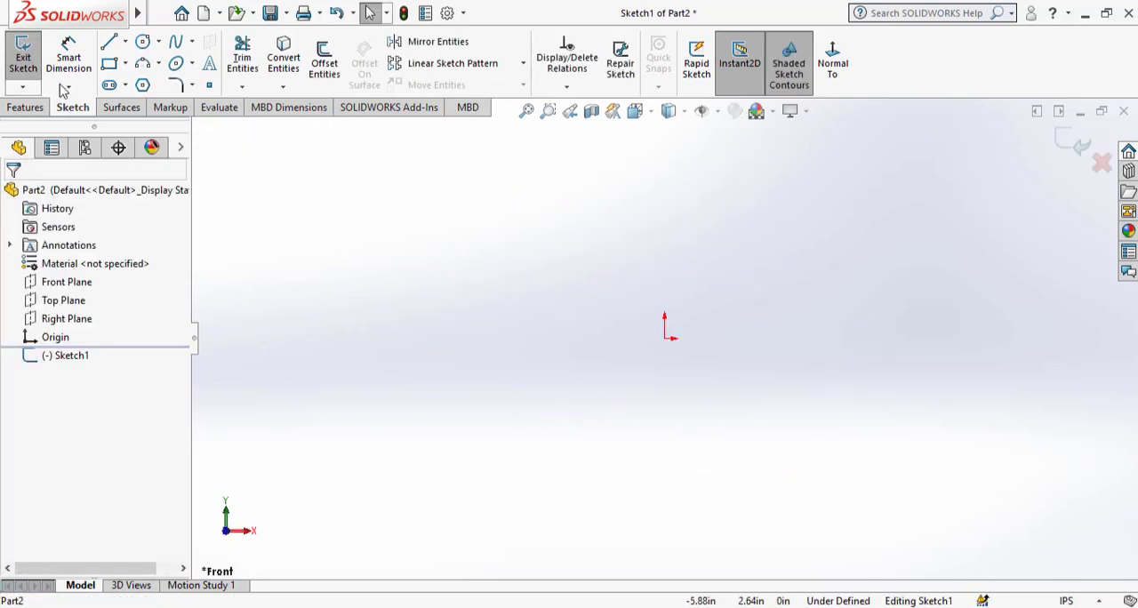
Sketch a horizontal midpoint line about 6.25 in long centred on the origin and convert it to construction geometry.
click(125, 42)
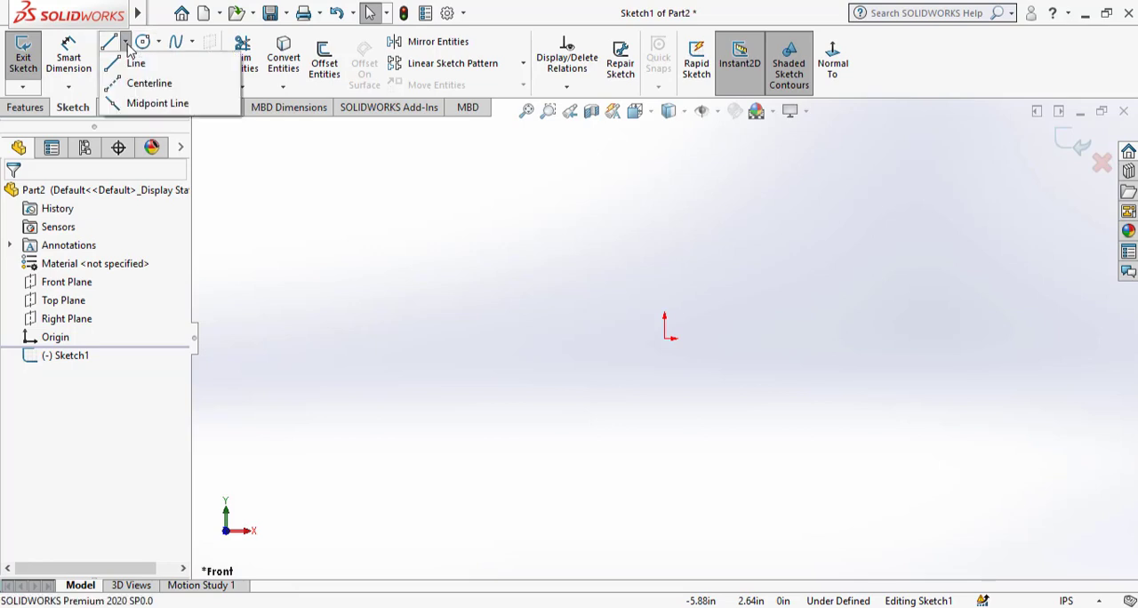
click(157, 103)
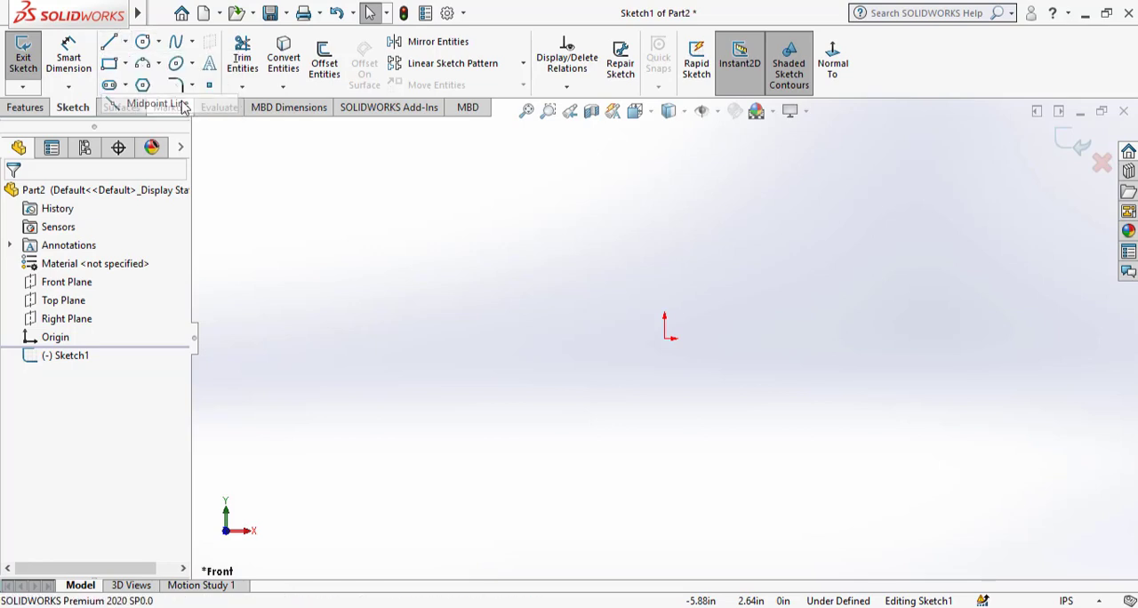
click(664, 338)
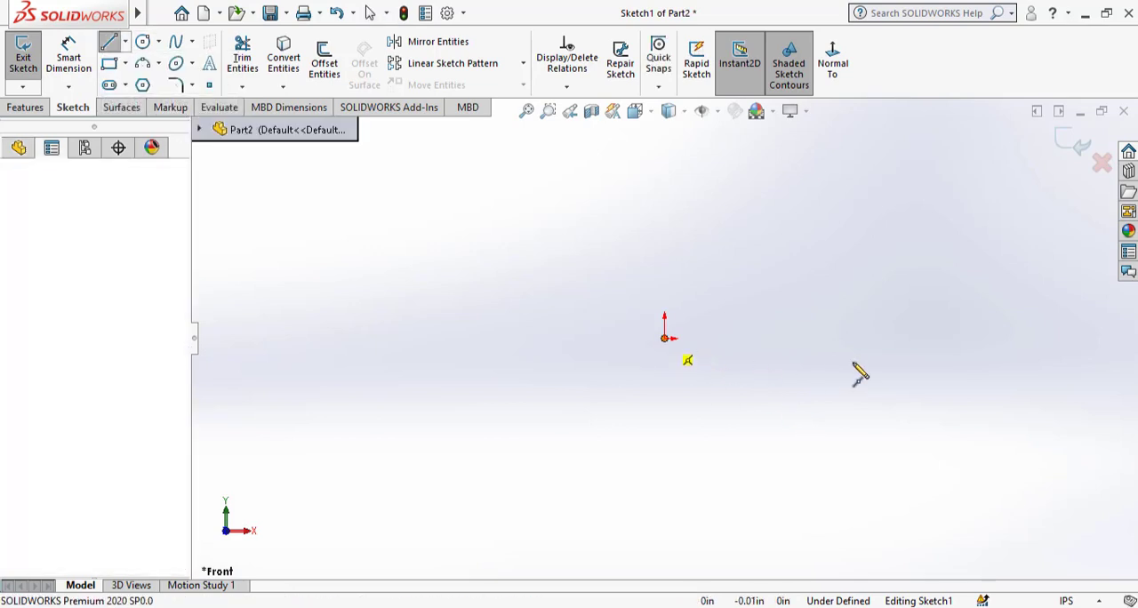
click(893, 339)
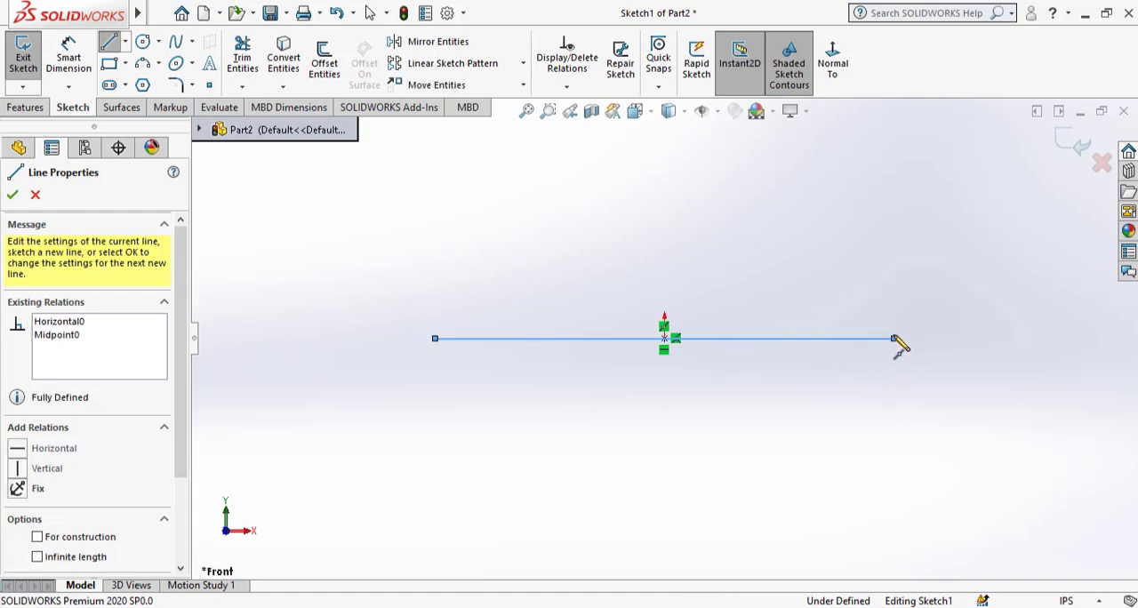
key(Escape)
right_click(868, 343)
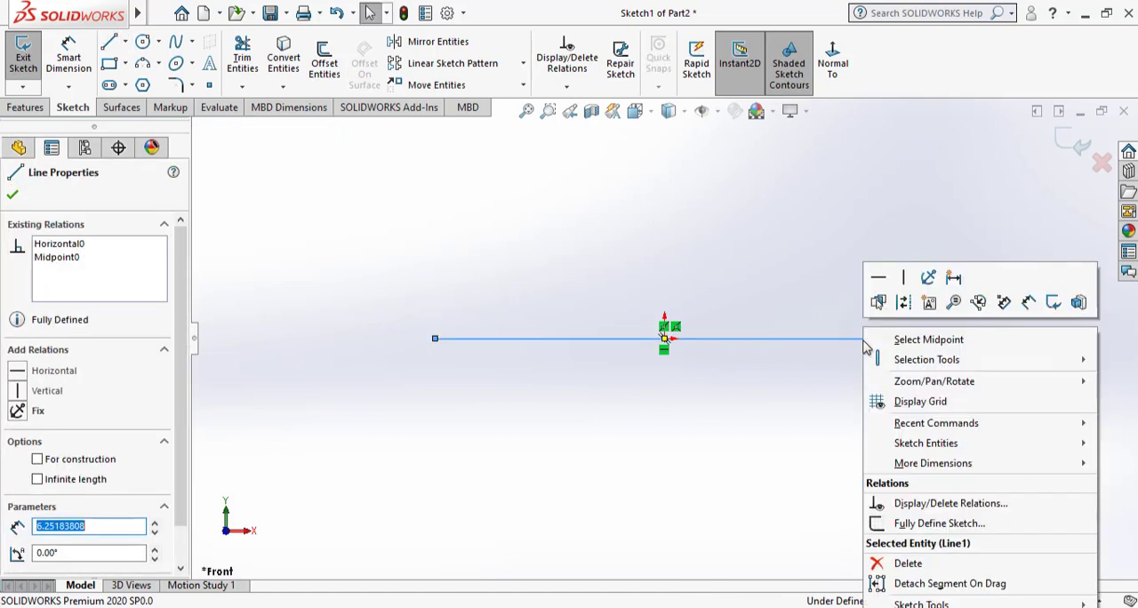
click(904, 306)
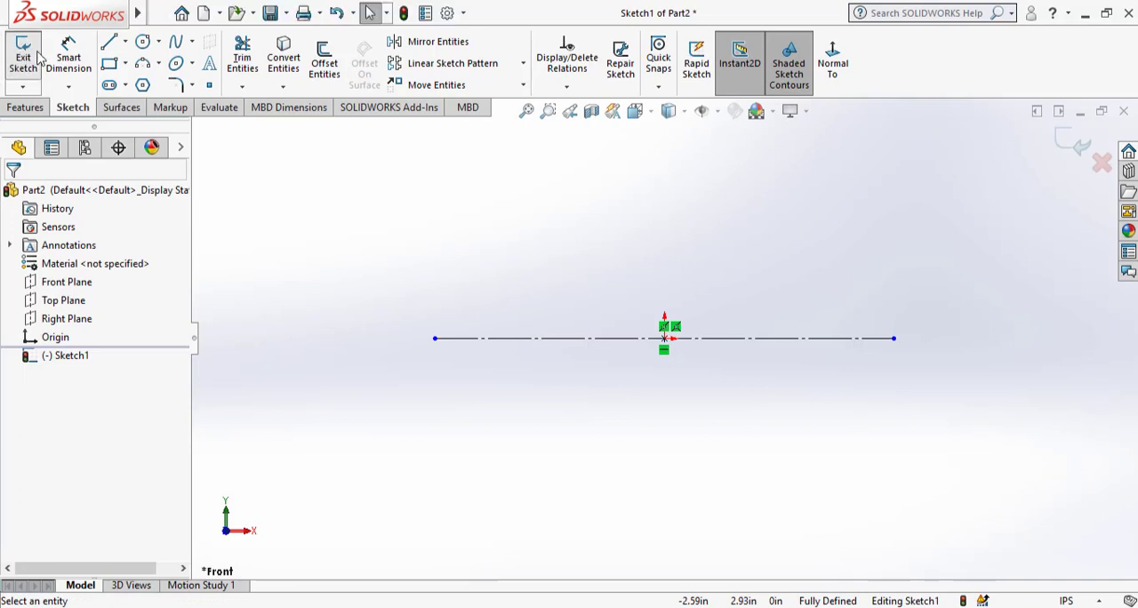
Dimension the length of the horizontal construction line, placing the dimension below it.
click(69, 55)
click(510, 345)
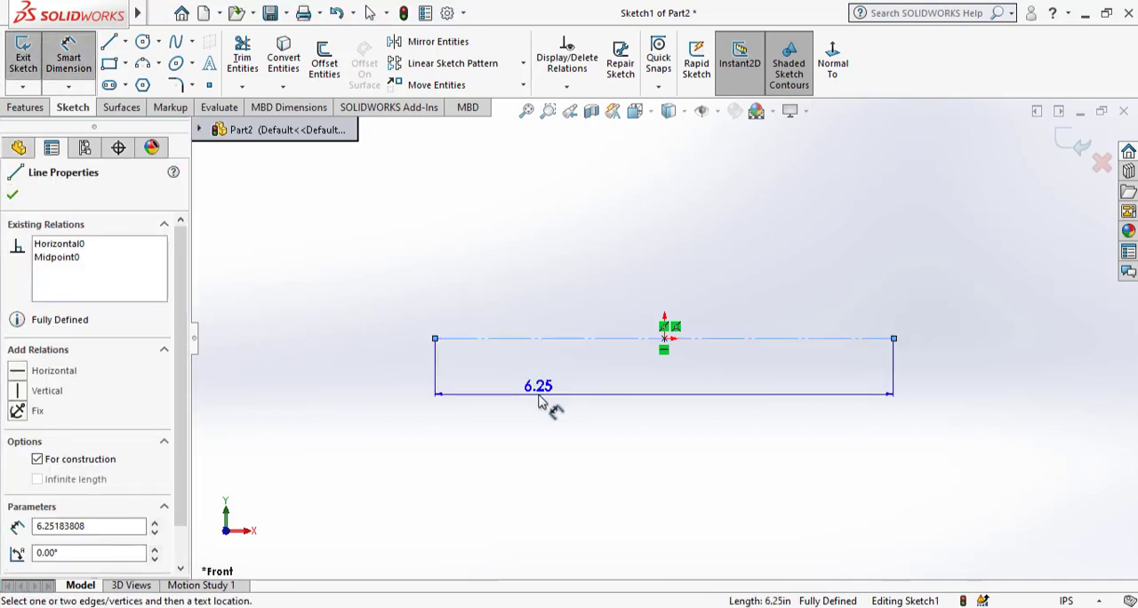
click(542, 398)
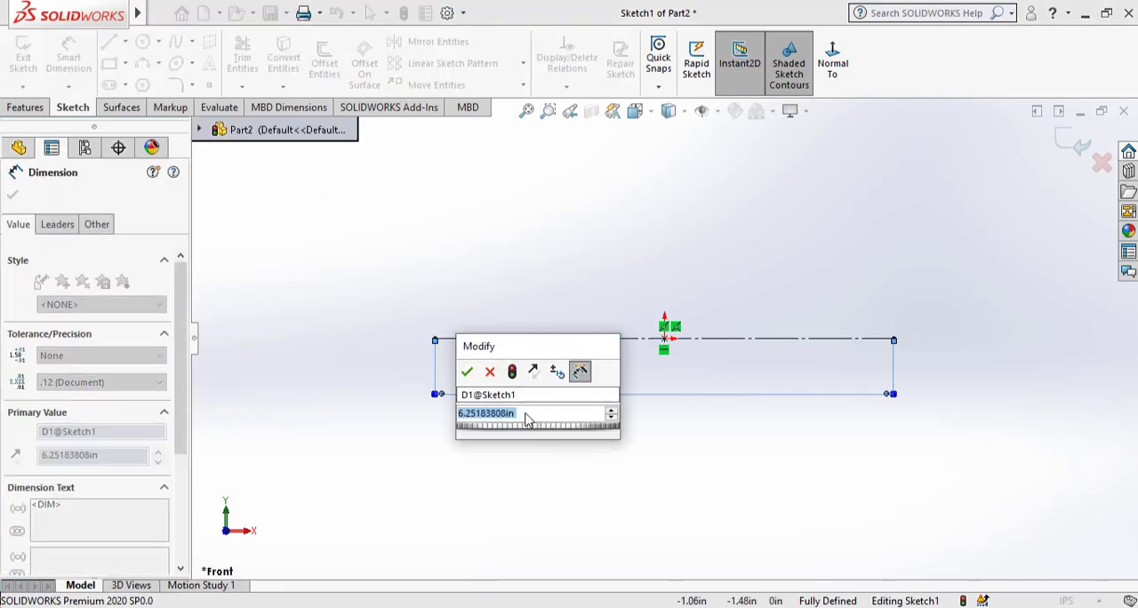
click(468, 371)
Switch the document units to MMGS (millimeter, gram, second) and reopen Sketch1 for editing.
click(1067, 601)
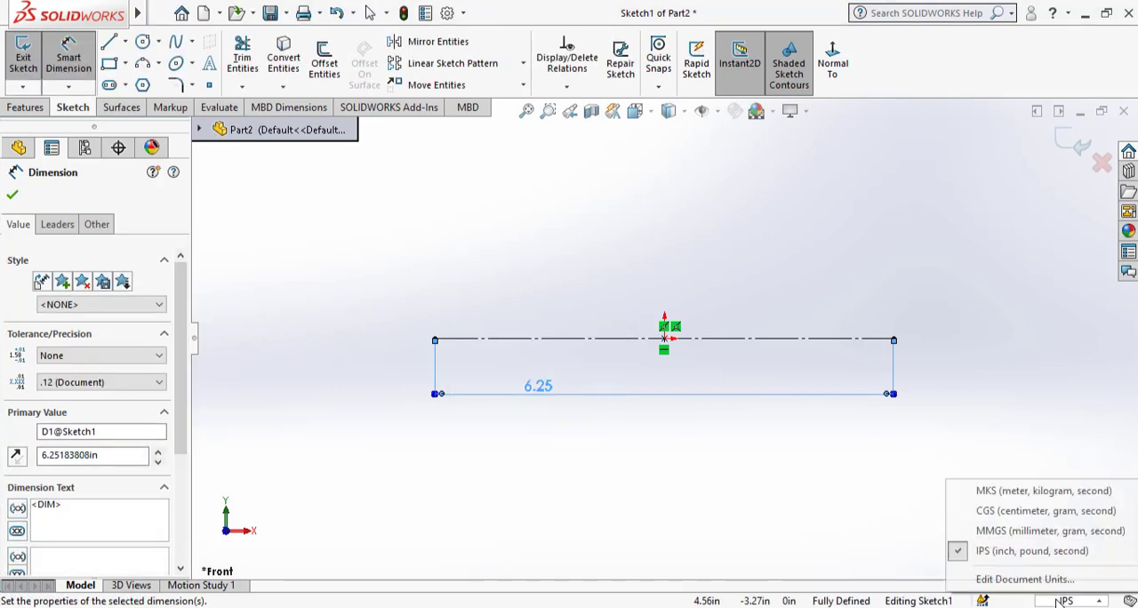
click(1034, 531)
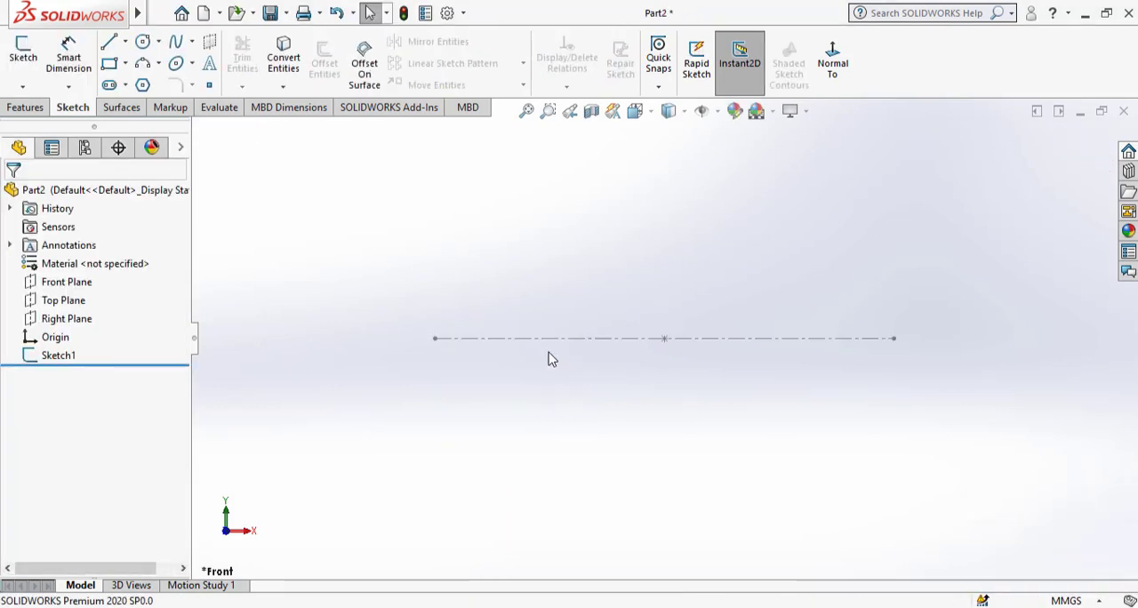
click(59, 354)
click(80, 304)
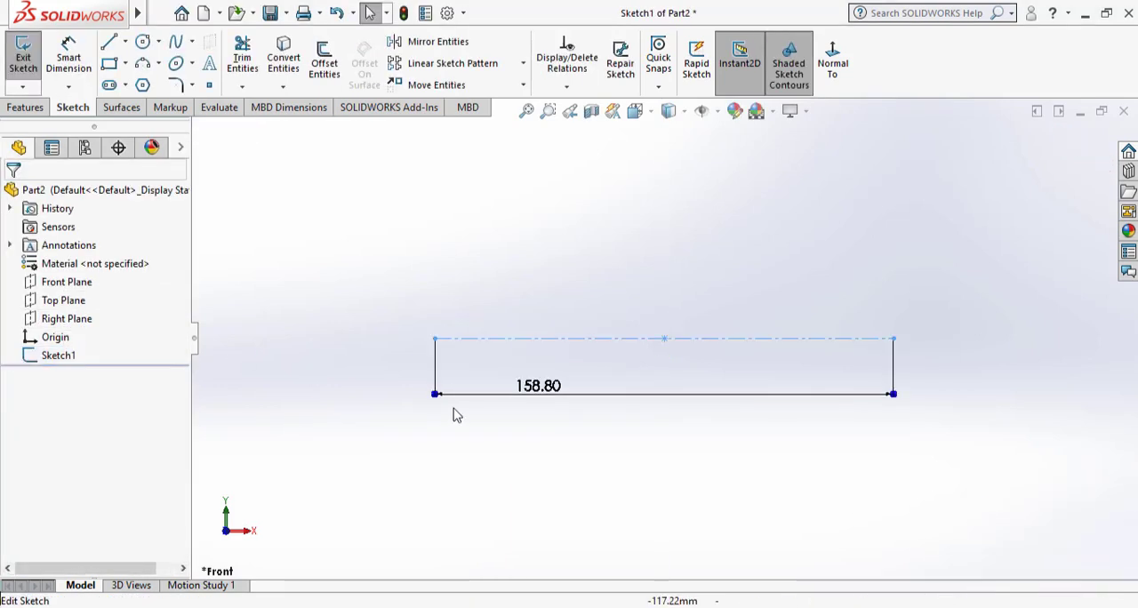
Set the construction line's length to 175 mm.
double_click(545, 386)
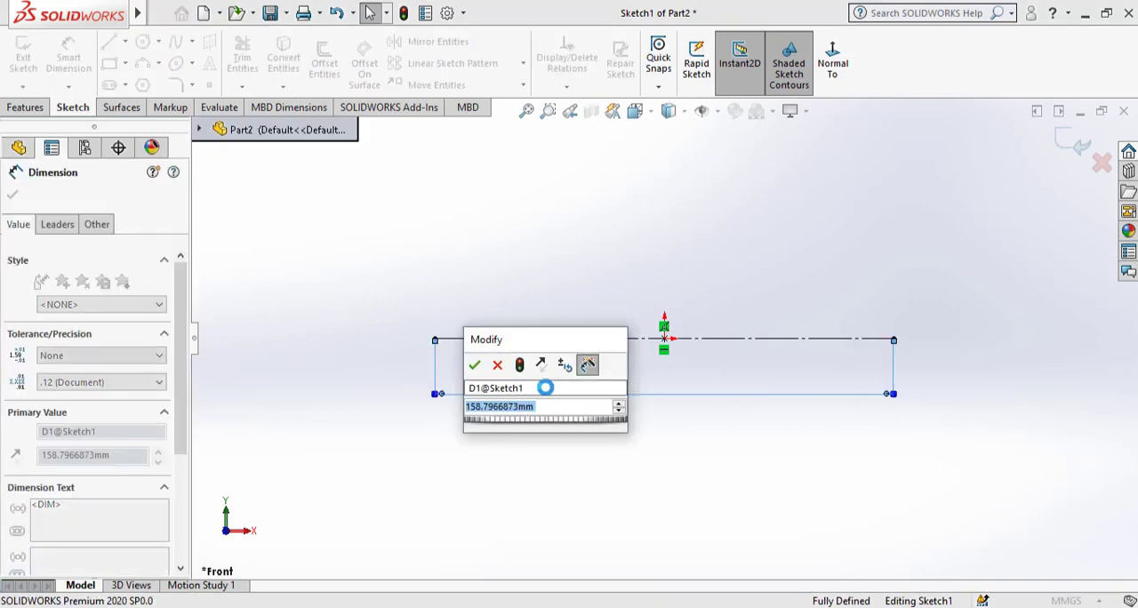
text(1)
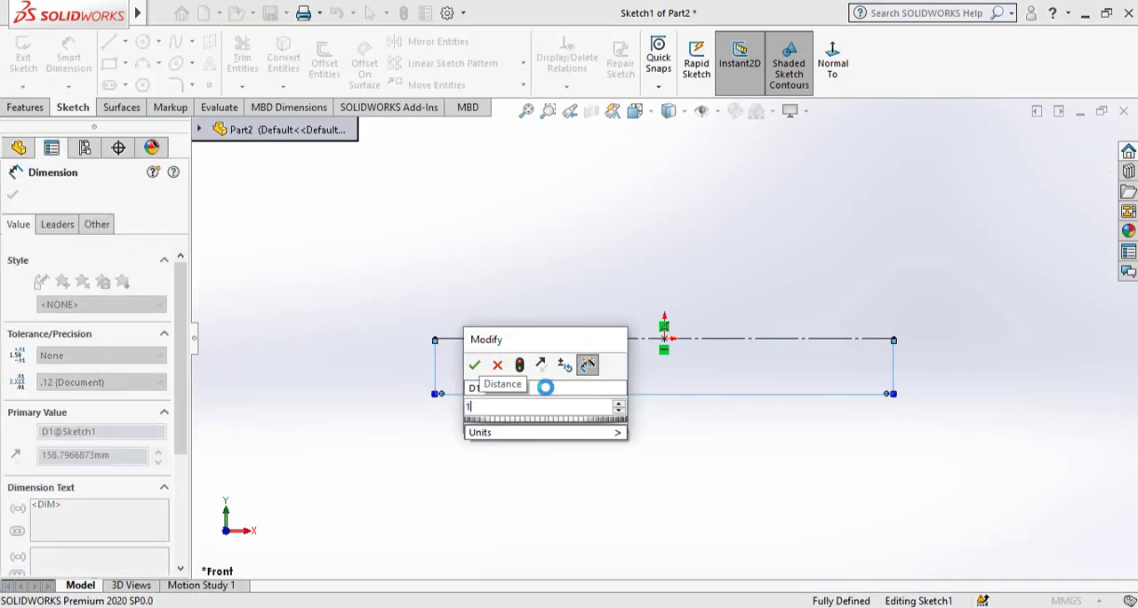
text(75)
key(Return)
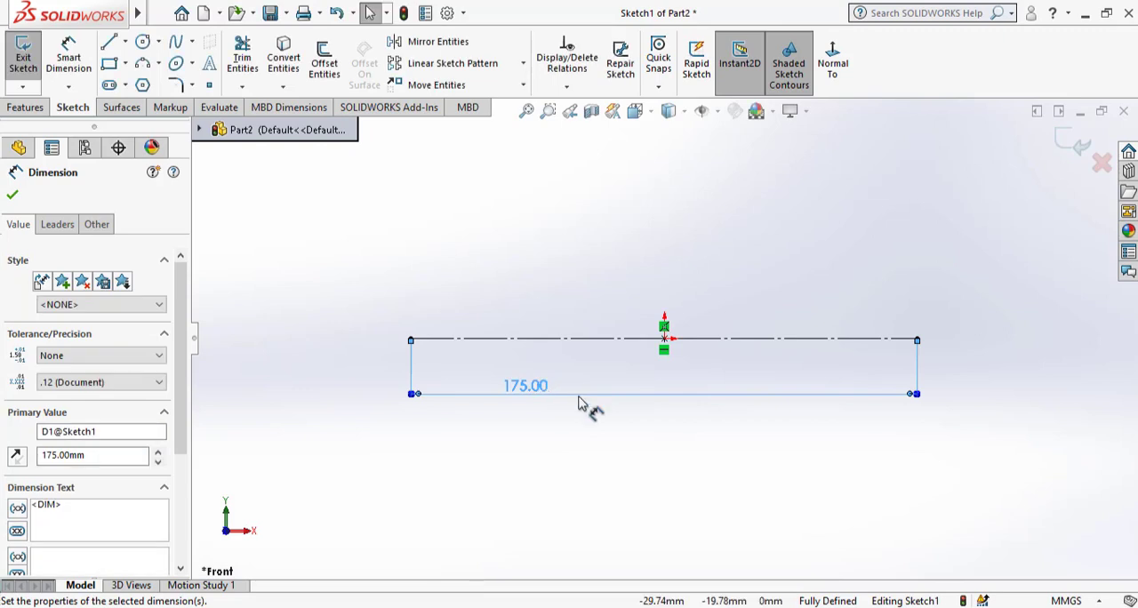
click(592, 442)
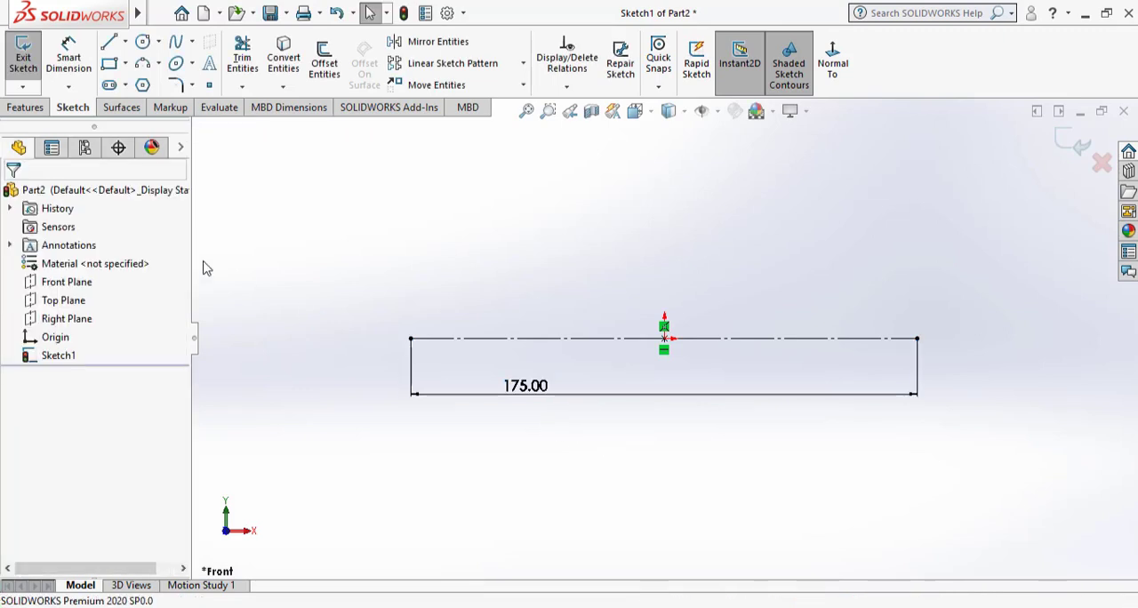
Sketch a horizontal line about 229 mm long above the construction line, extending past both of its ends.
click(143, 43)
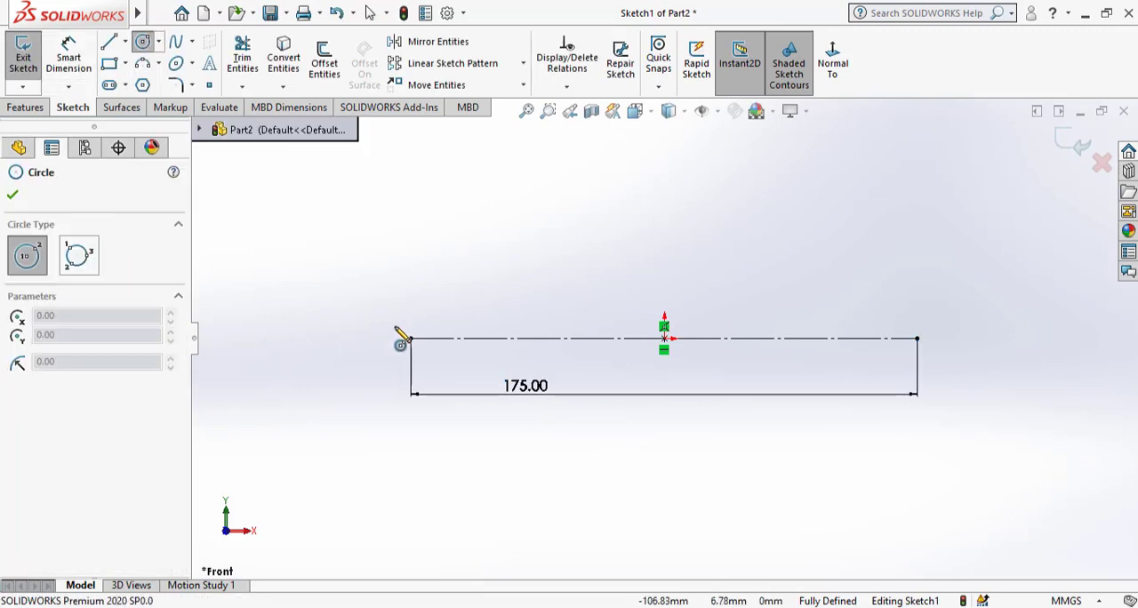
click(108, 42)
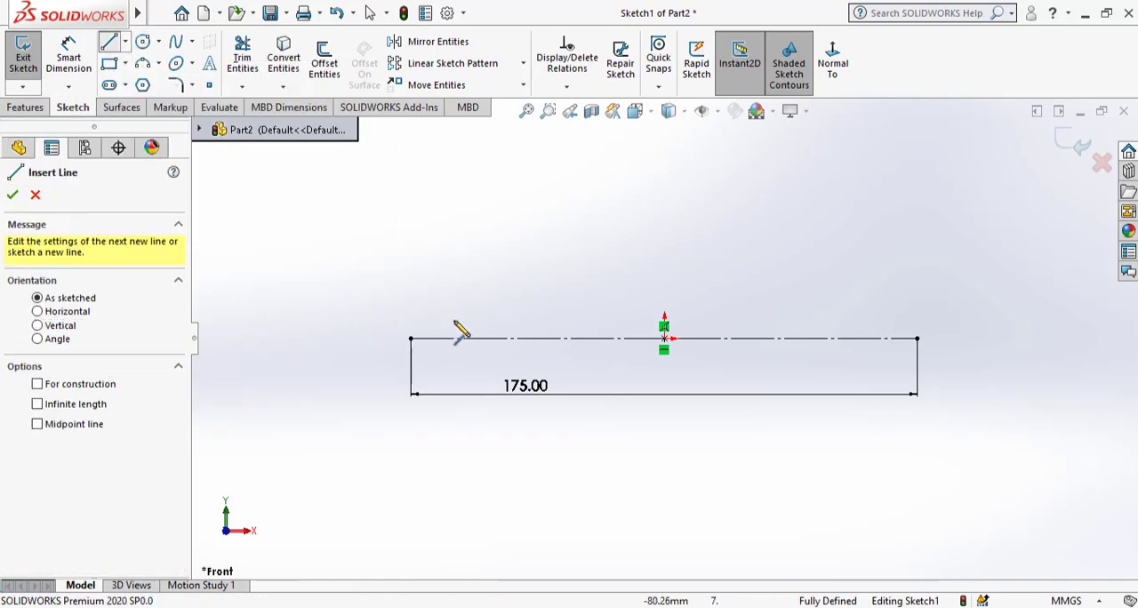
click(308, 256)
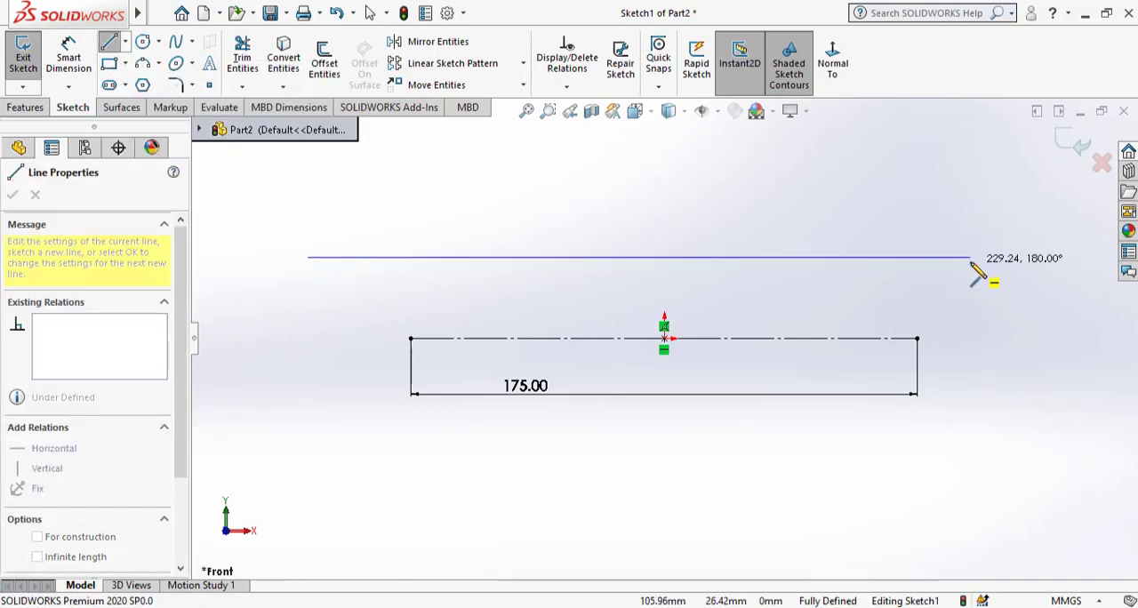
click(971, 256)
key(Escape)
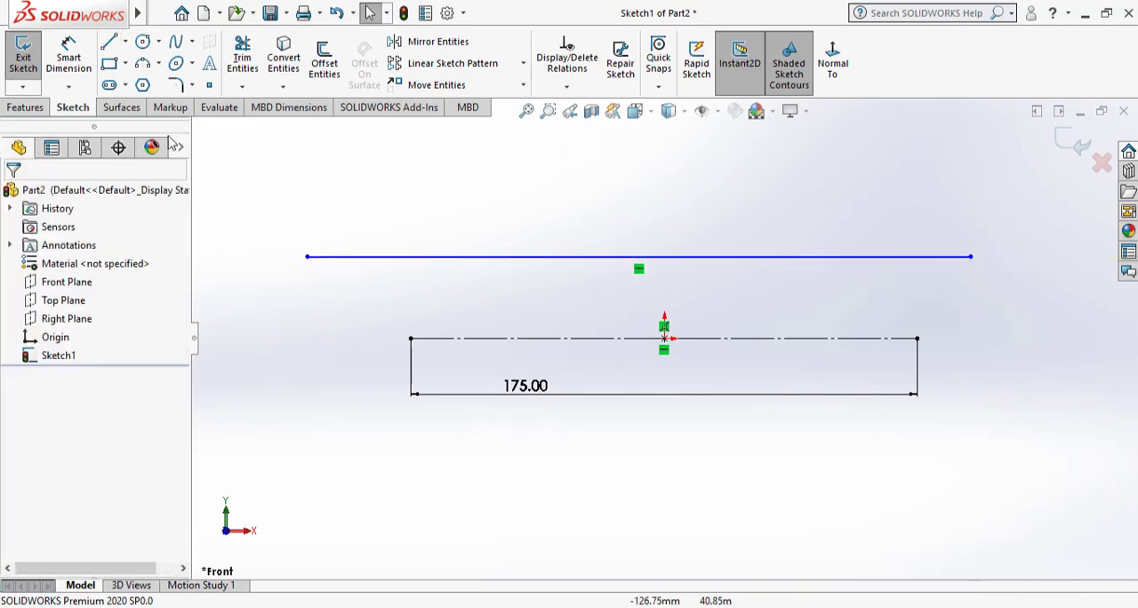
Sketch a second horizontal line about 232 mm long below the construction line, roughly matching the upper line.
click(109, 43)
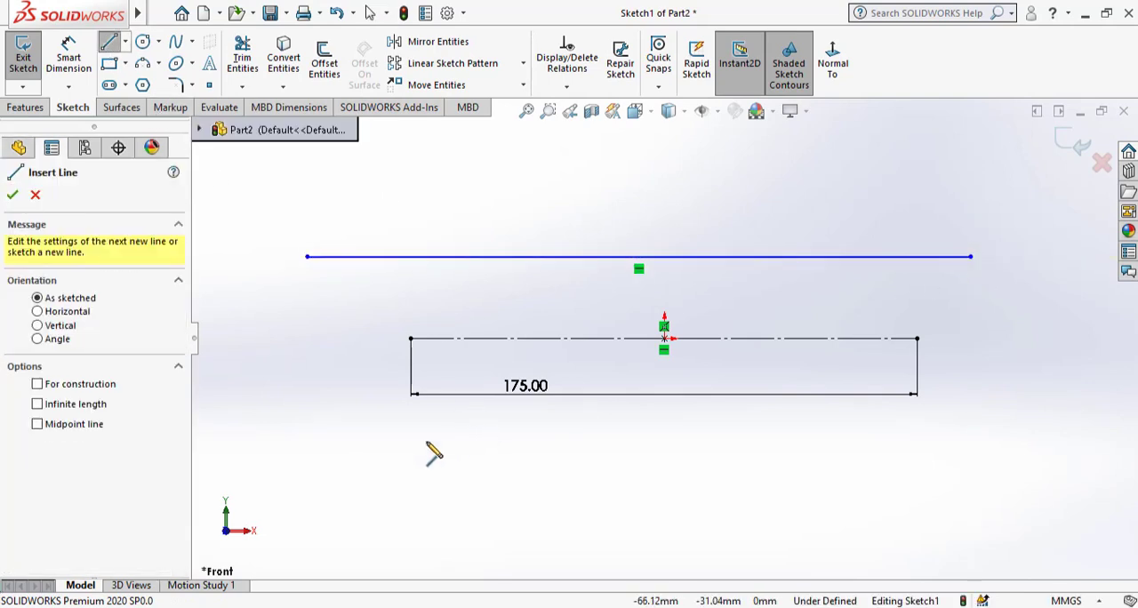
click(308, 475)
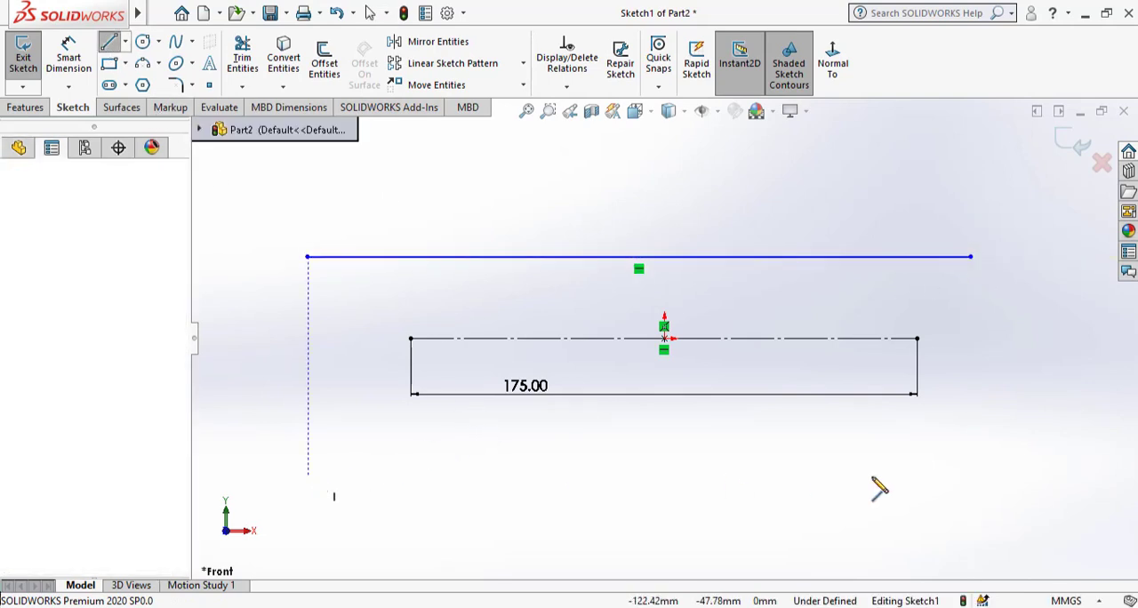
click(981, 475)
key(Escape)
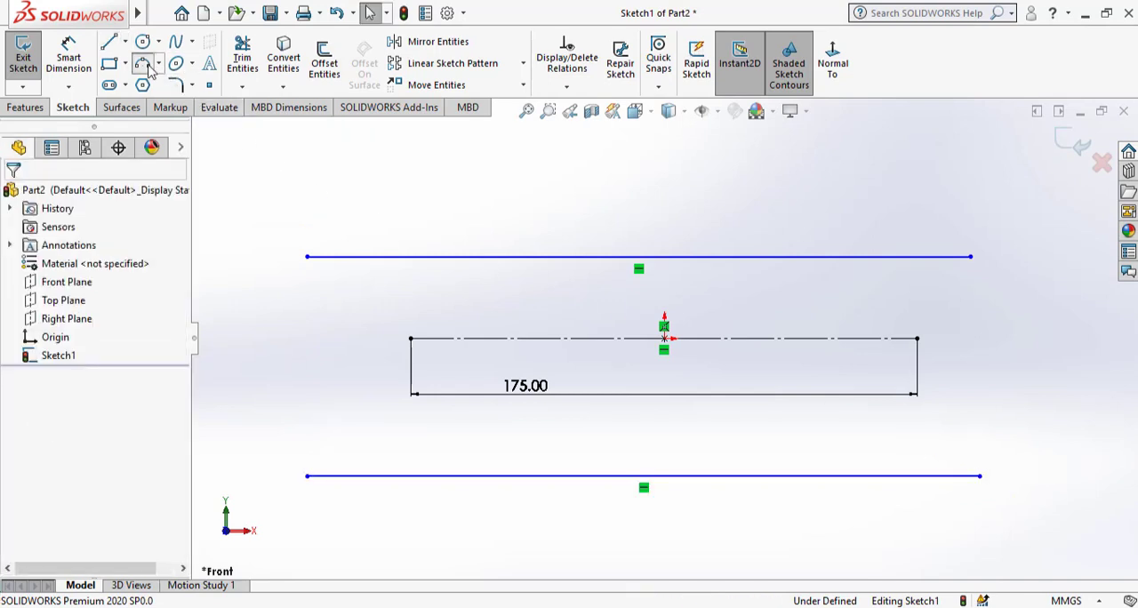
Close both ends of the two horizontal lines with outward-bulging 3-point arcs to form a slot-shaped loop.
click(142, 64)
click(309, 475)
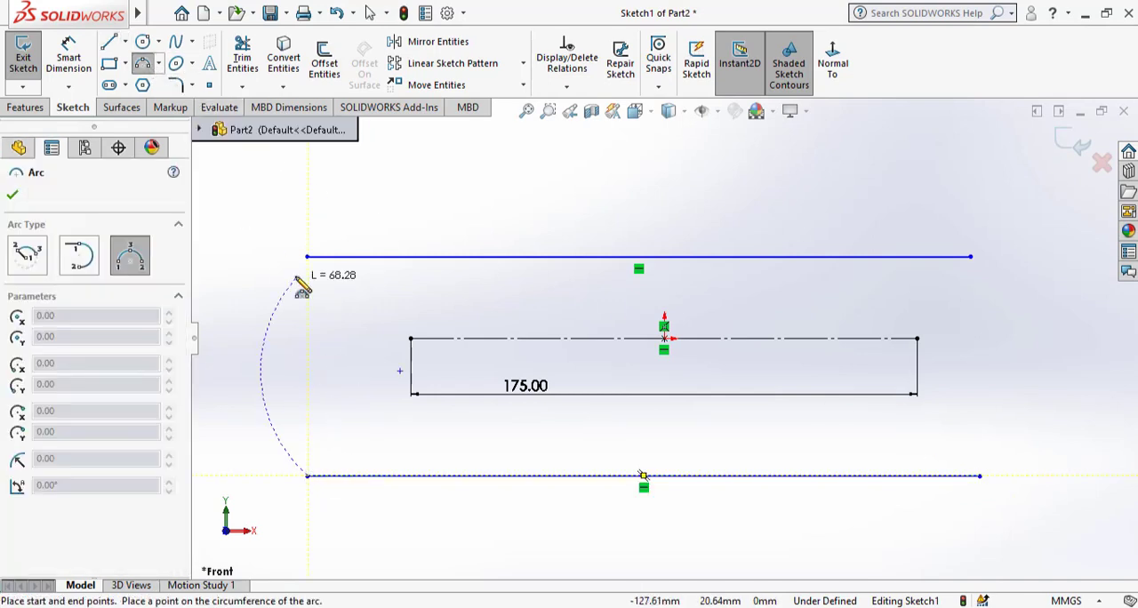
click(307, 257)
click(240, 338)
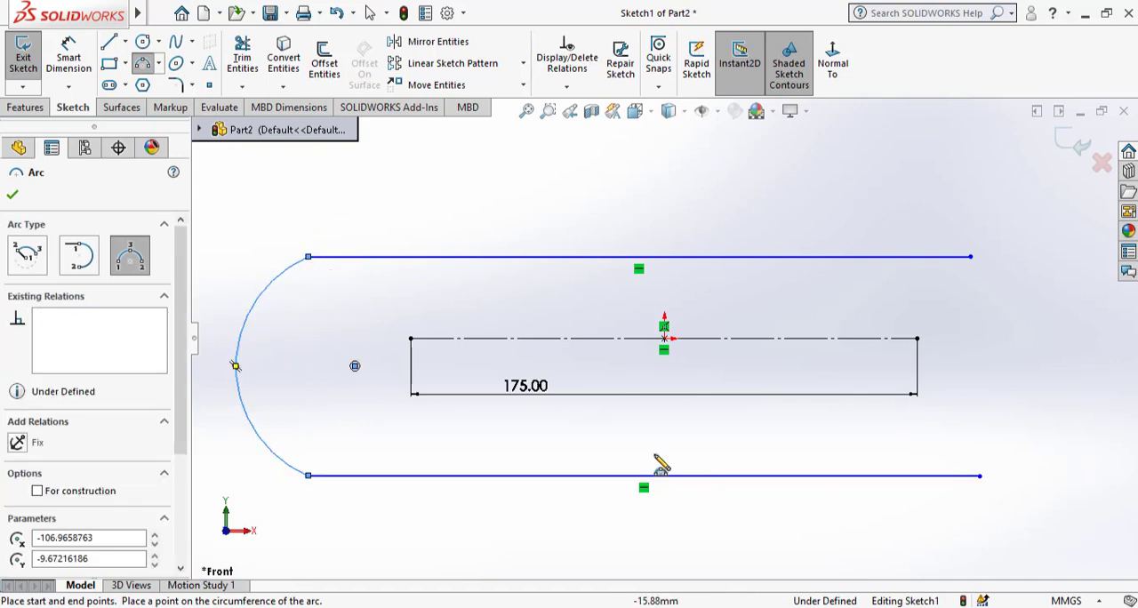
click(980, 477)
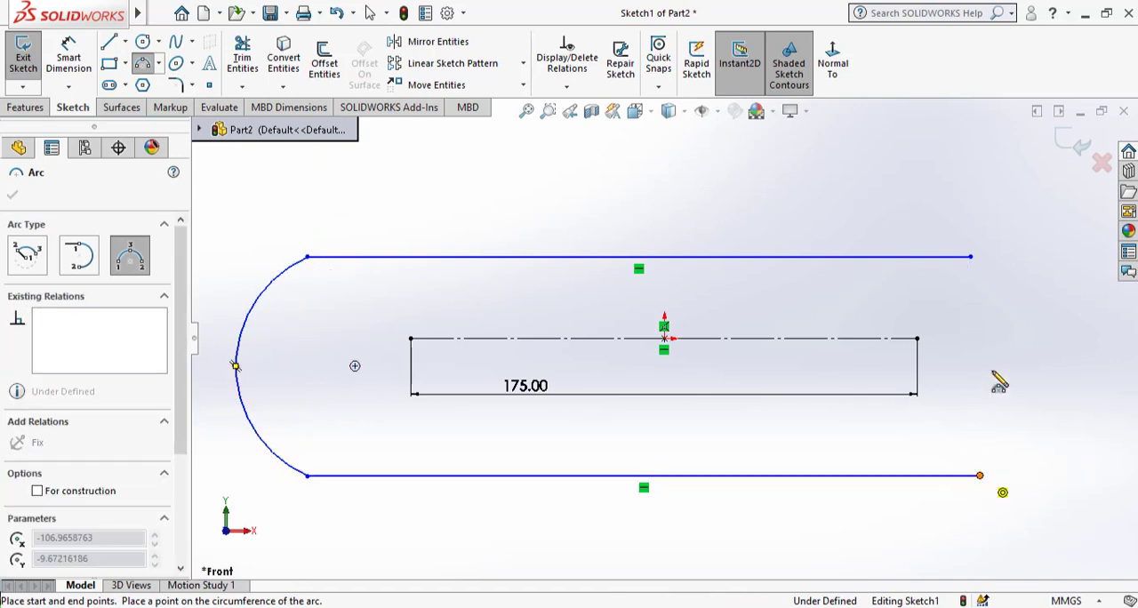
click(970, 257)
click(1055, 346)
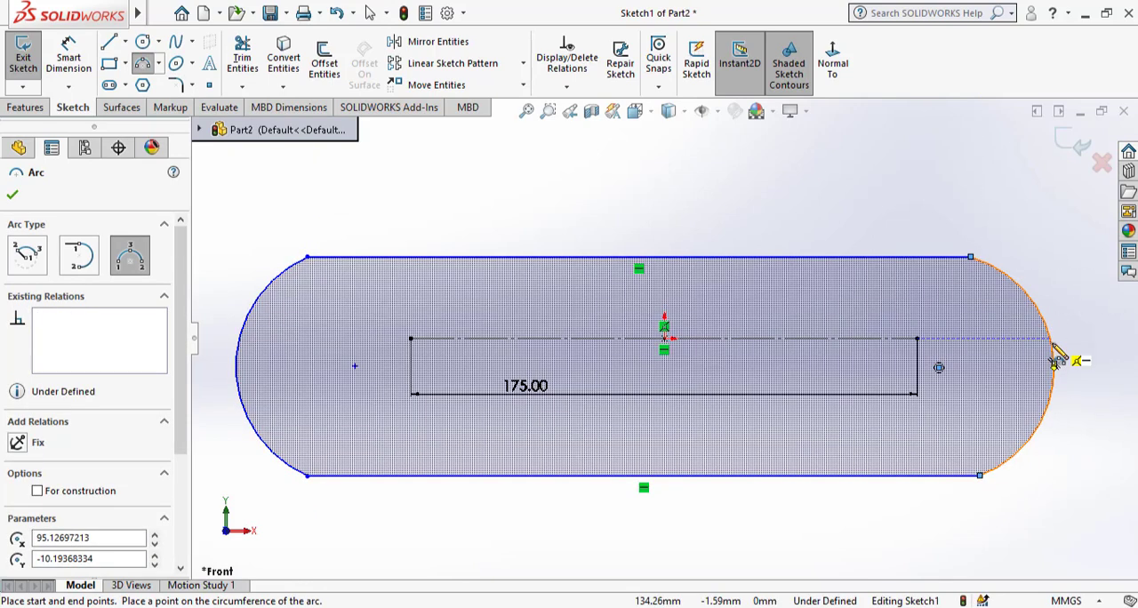
key(Escape)
Merge the right arc's centre point with the right endpoint of the construction line.
click(939, 368)
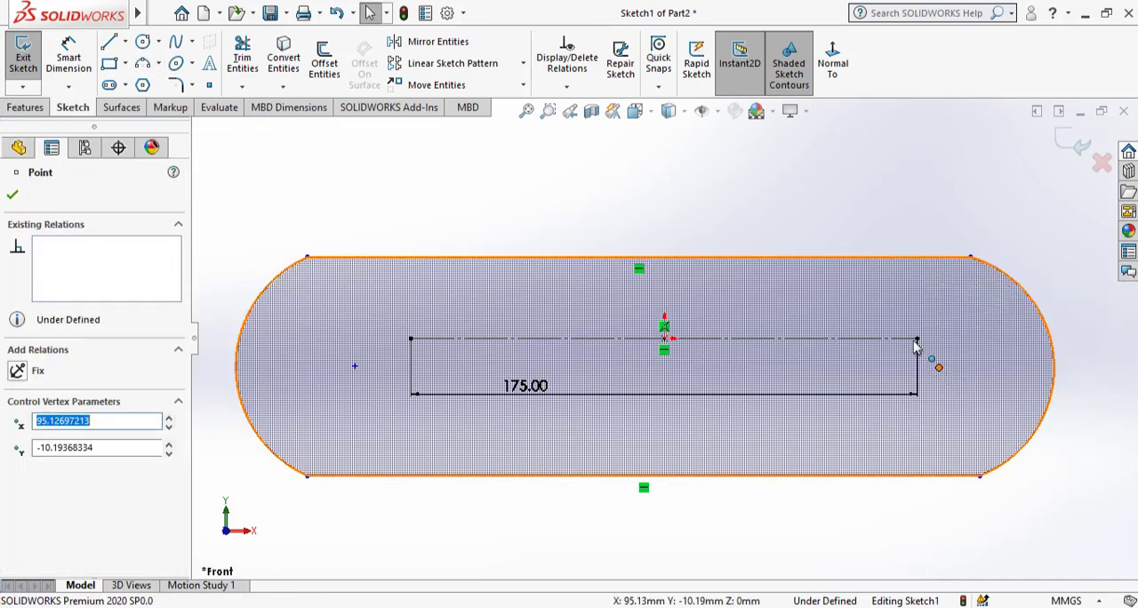
ctrl+click(916, 338)
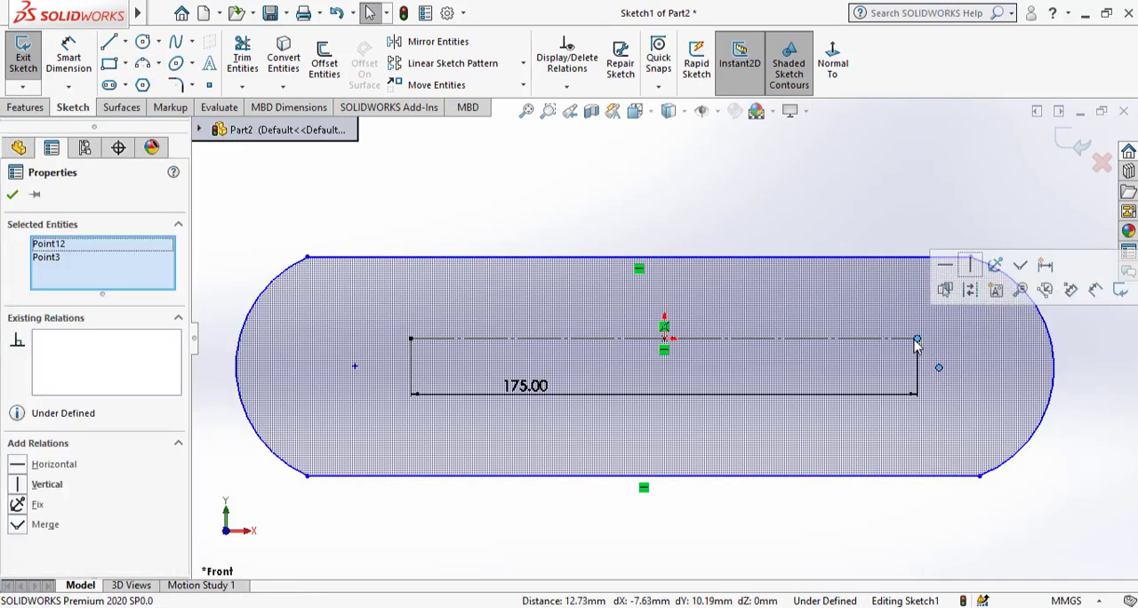
click(1019, 267)
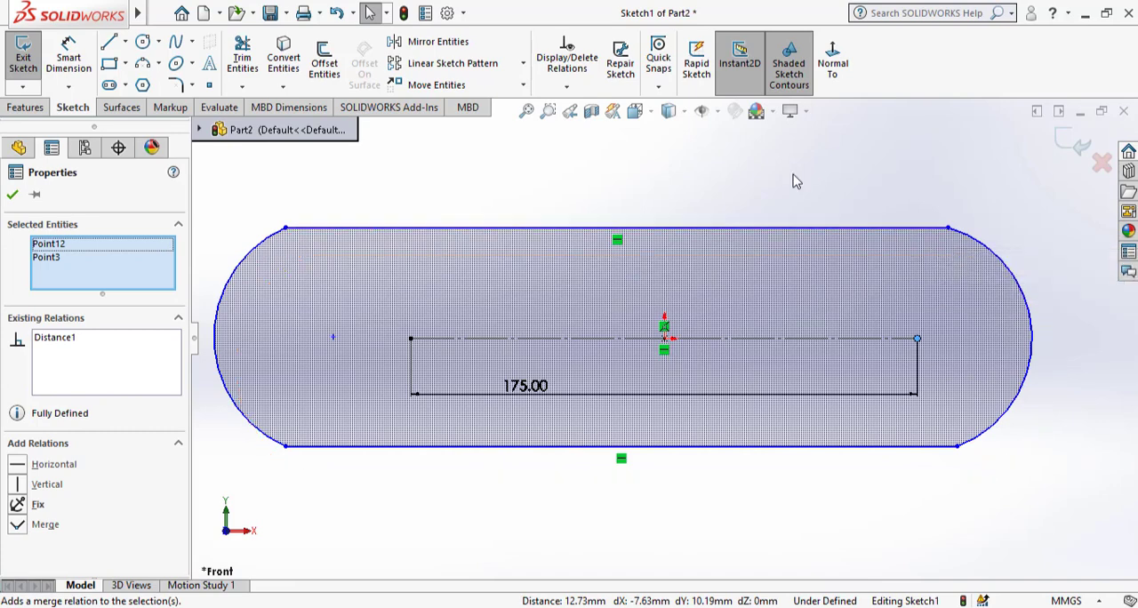
Merge the left arc's centre point with the left endpoint of the construction line.
click(277, 458)
click(332, 337)
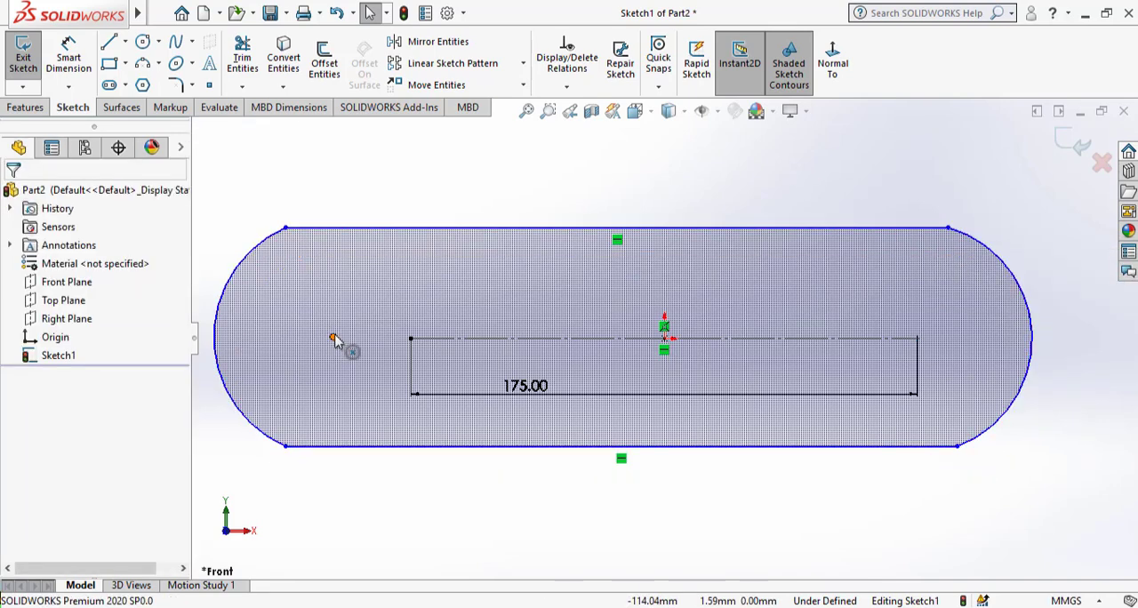
ctrl+click(410, 339)
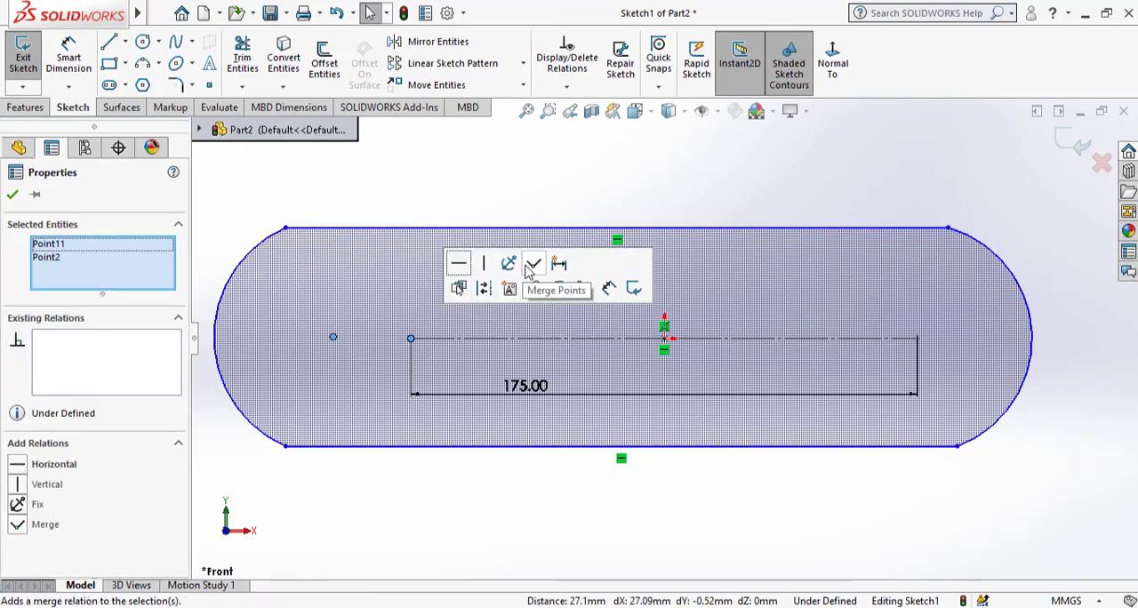
click(534, 263)
click(345, 305)
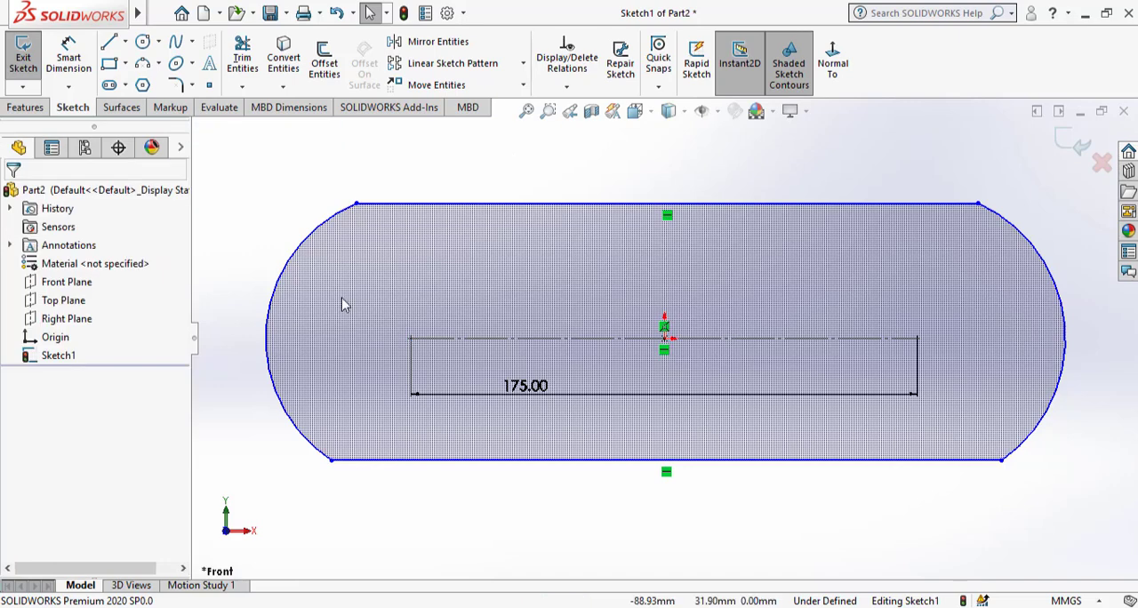
Make the left arc tangent to both the upper and the lower horizontal line.
click(346, 214)
ctrl+click(366, 206)
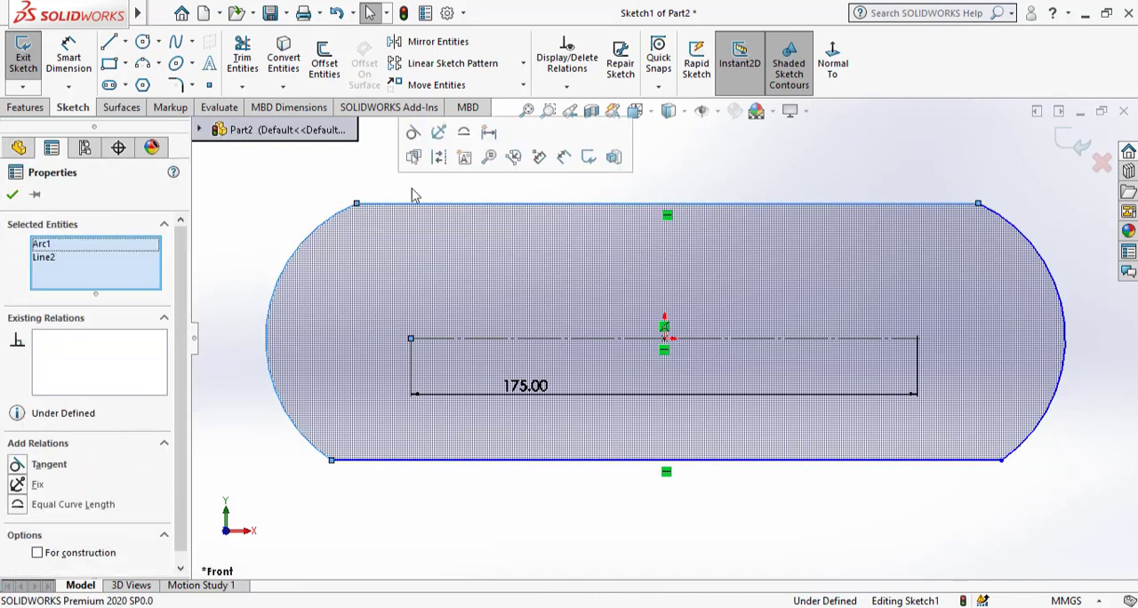
click(412, 153)
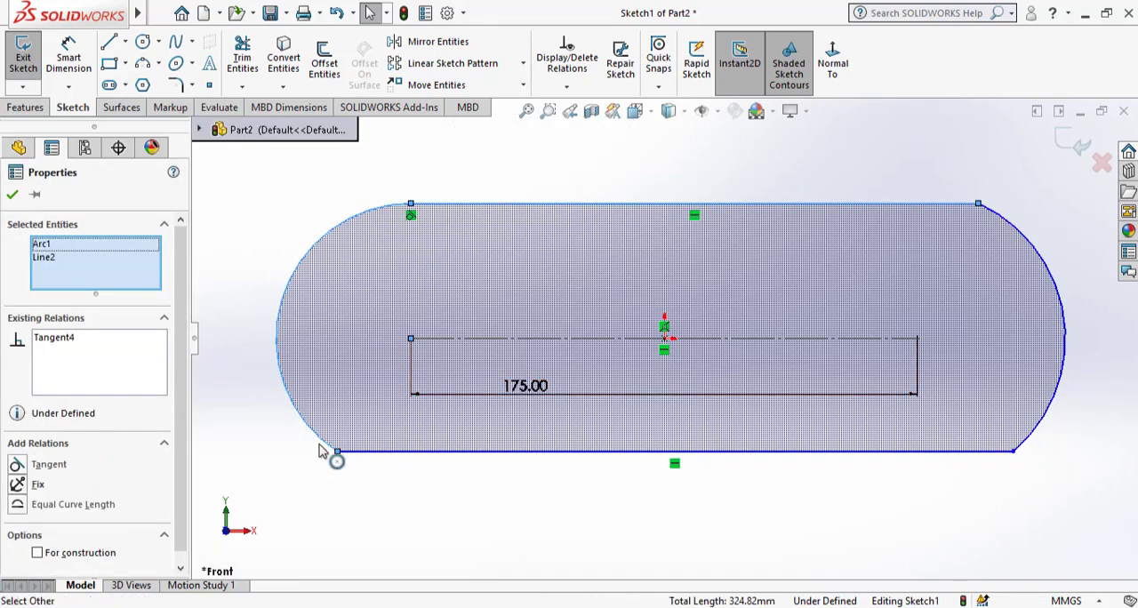
click(273, 480)
click(373, 452)
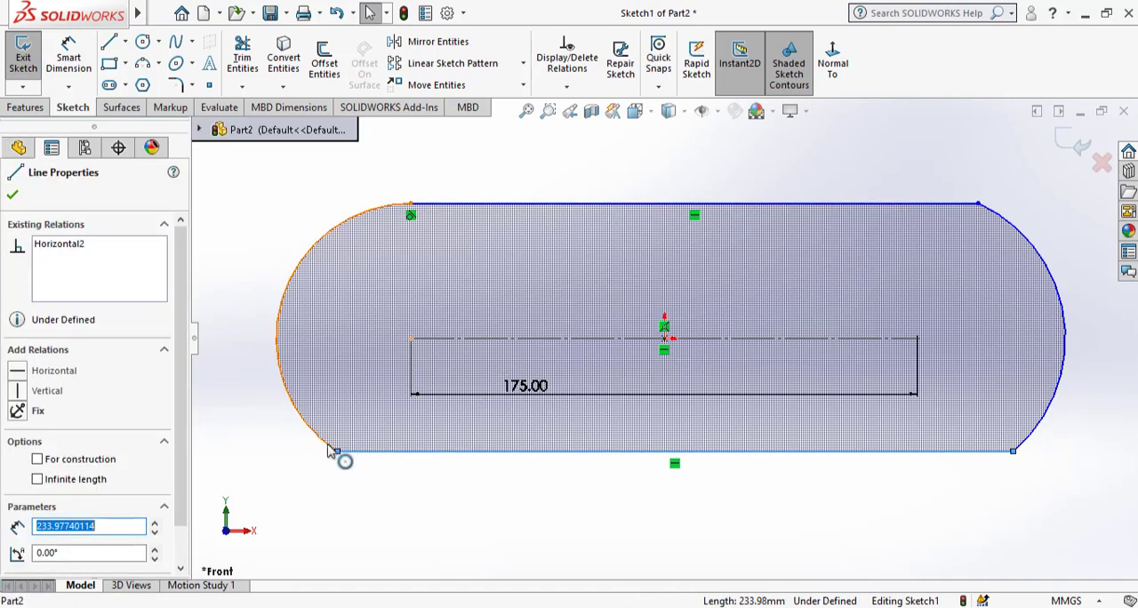
ctrl+click(330, 450)
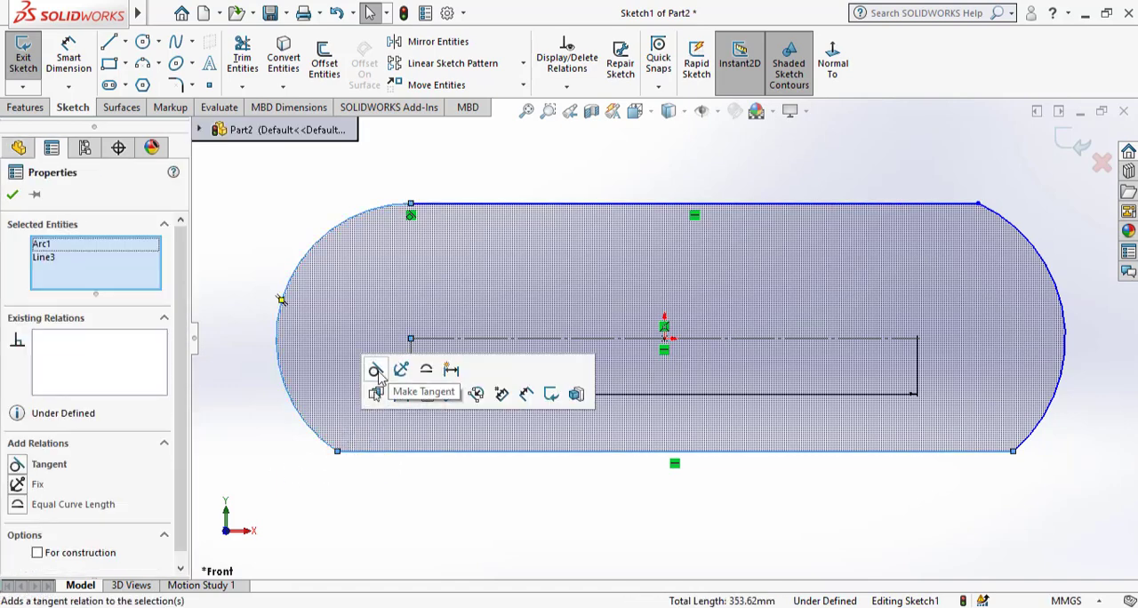
click(376, 372)
click(457, 528)
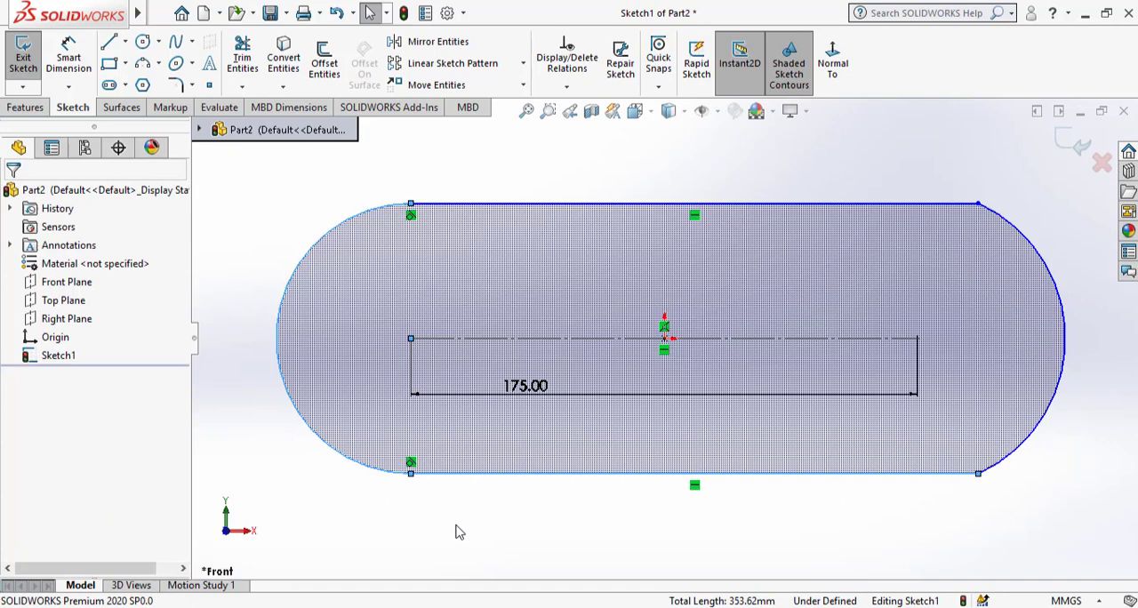
Make the right arc tangent to both the lower and the upper horizontal line.
click(1003, 472)
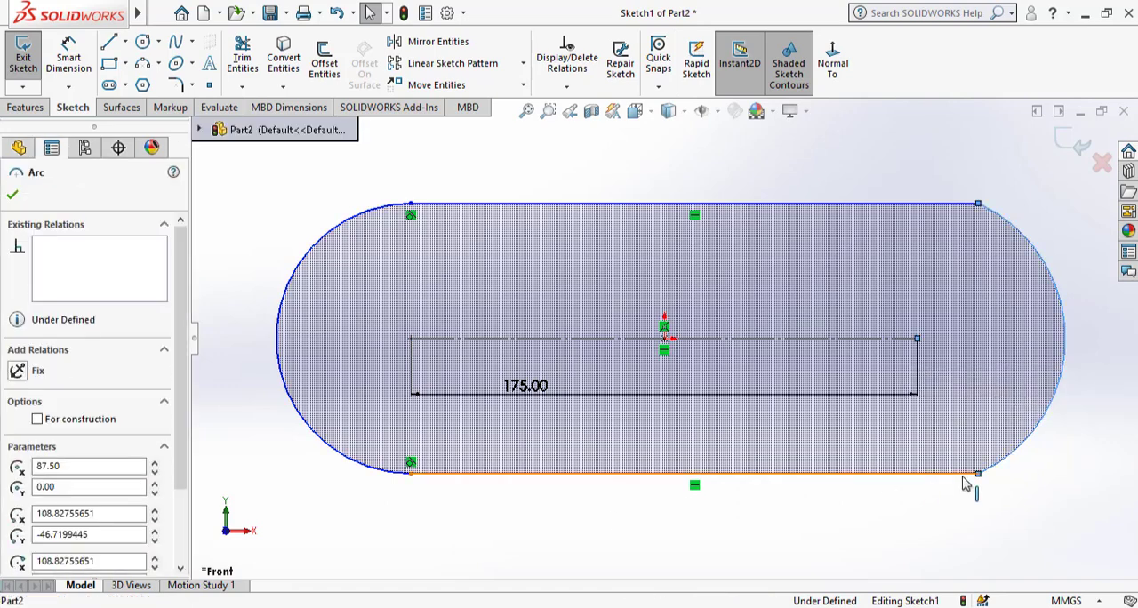
ctrl+click(971, 472)
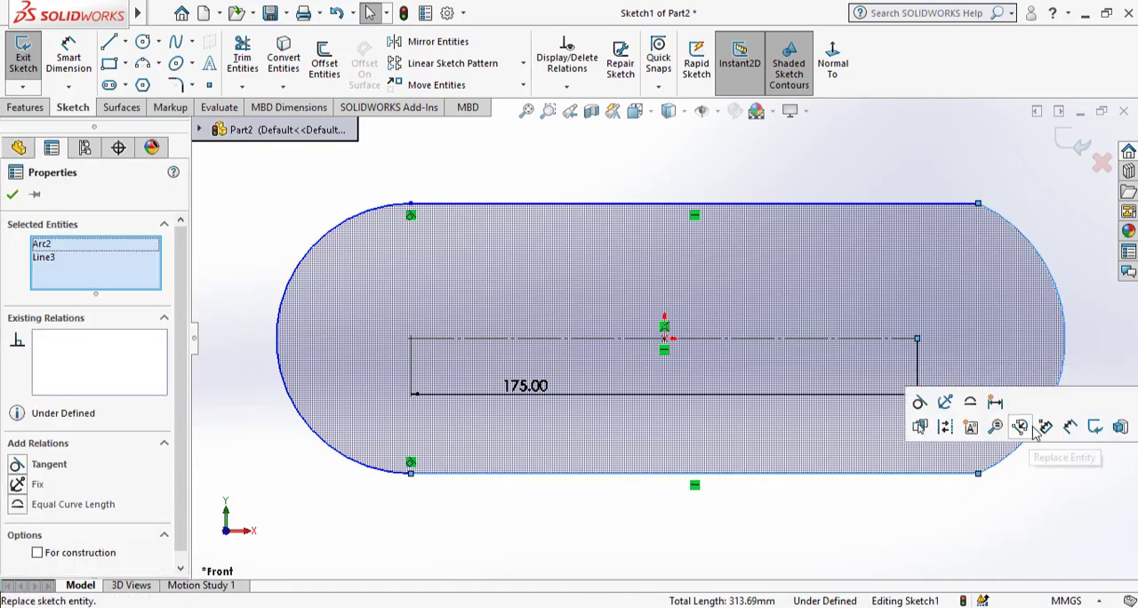
click(921, 402)
key(Escape)
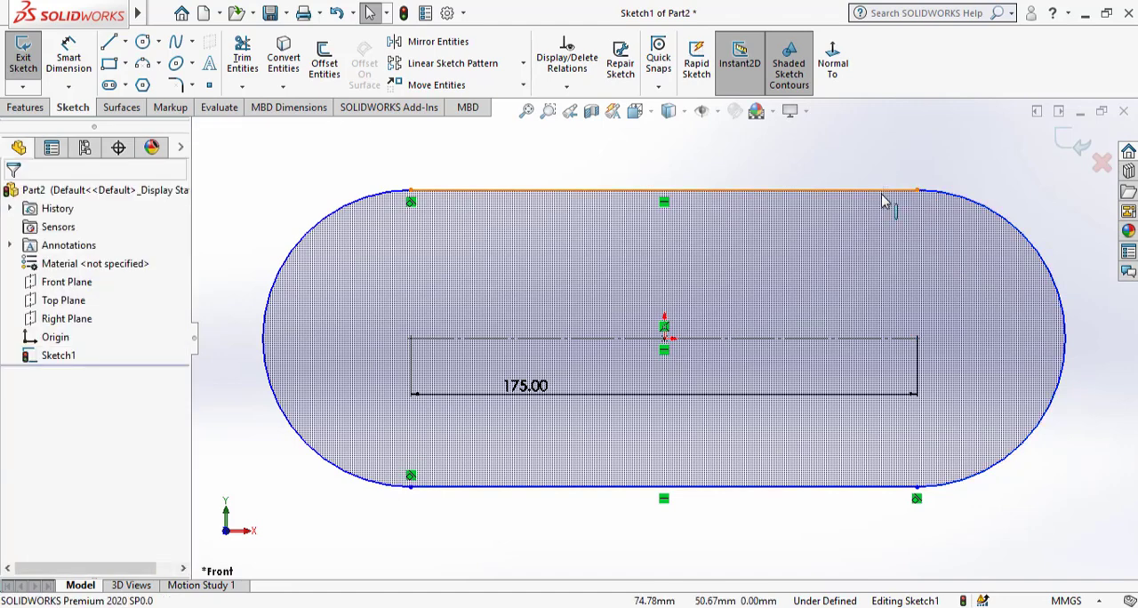
click(883, 190)
ctrl+click(948, 192)
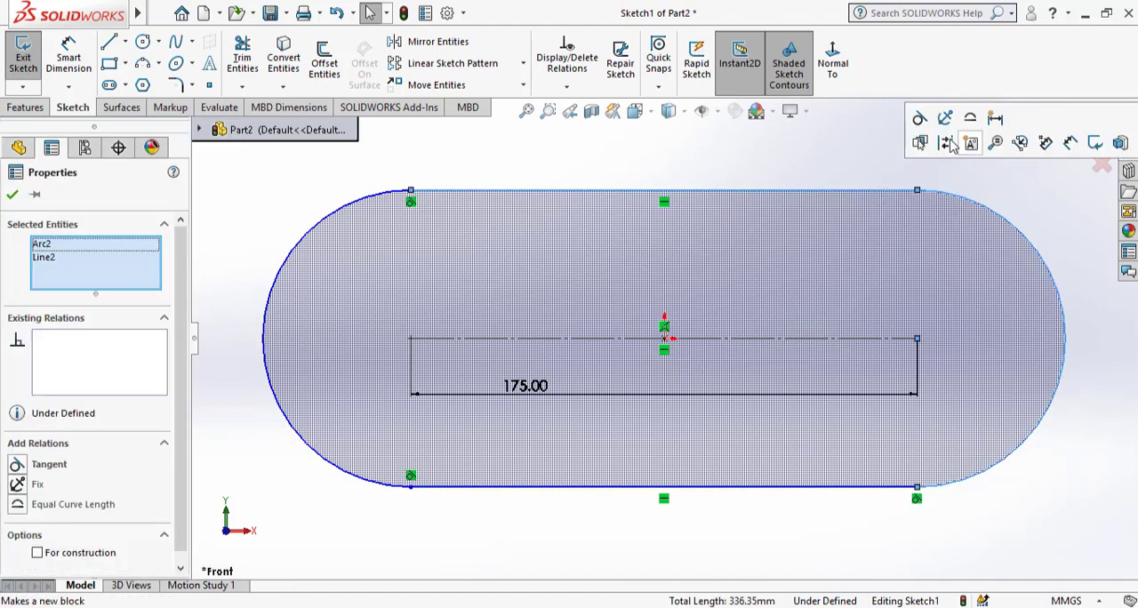
click(924, 121)
key(Escape)
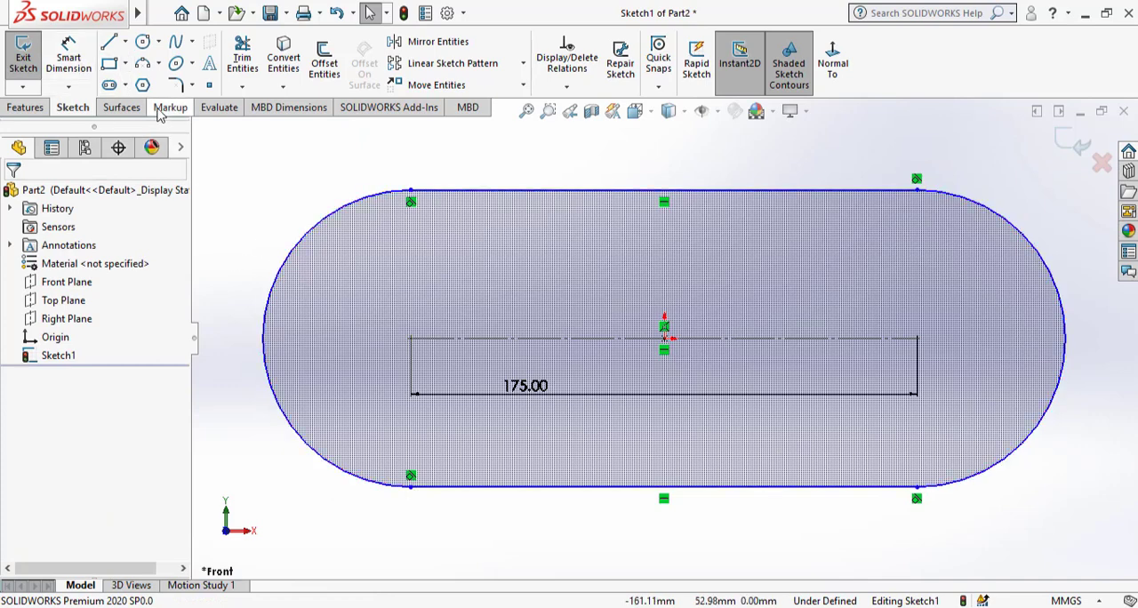
Dimension the left arc of the slot with a radius of 50 mm.
click(71, 61)
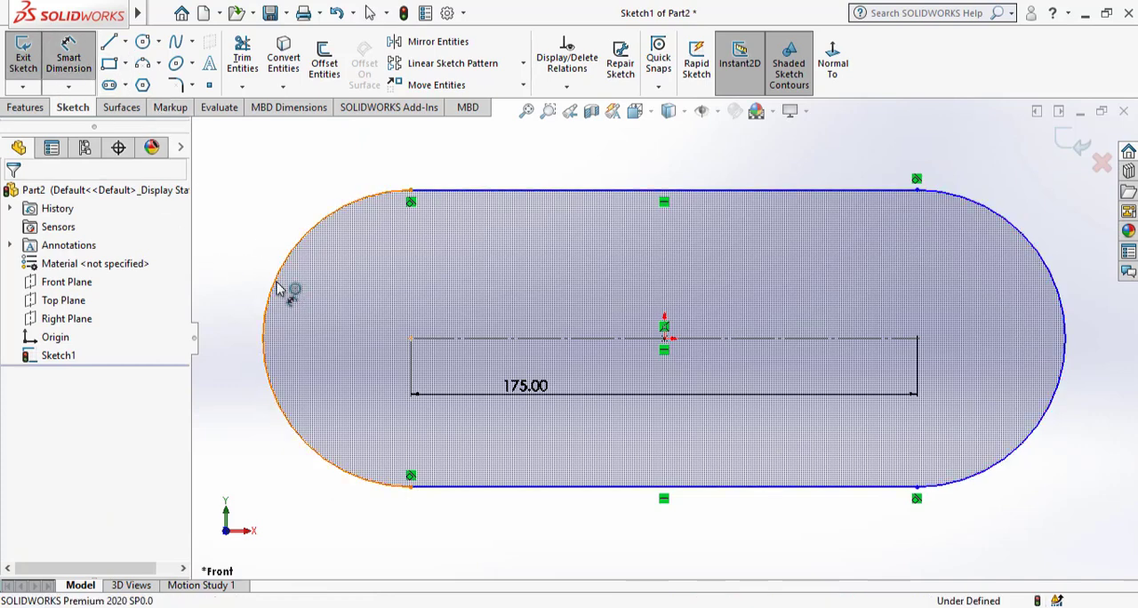
click(279, 293)
click(251, 248)
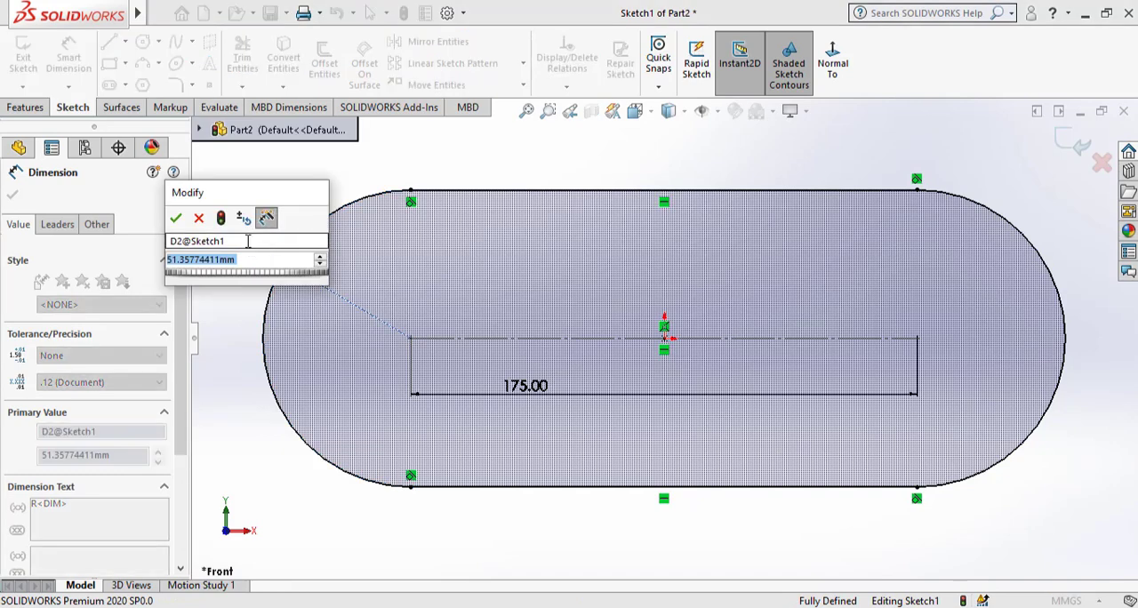
text(5)
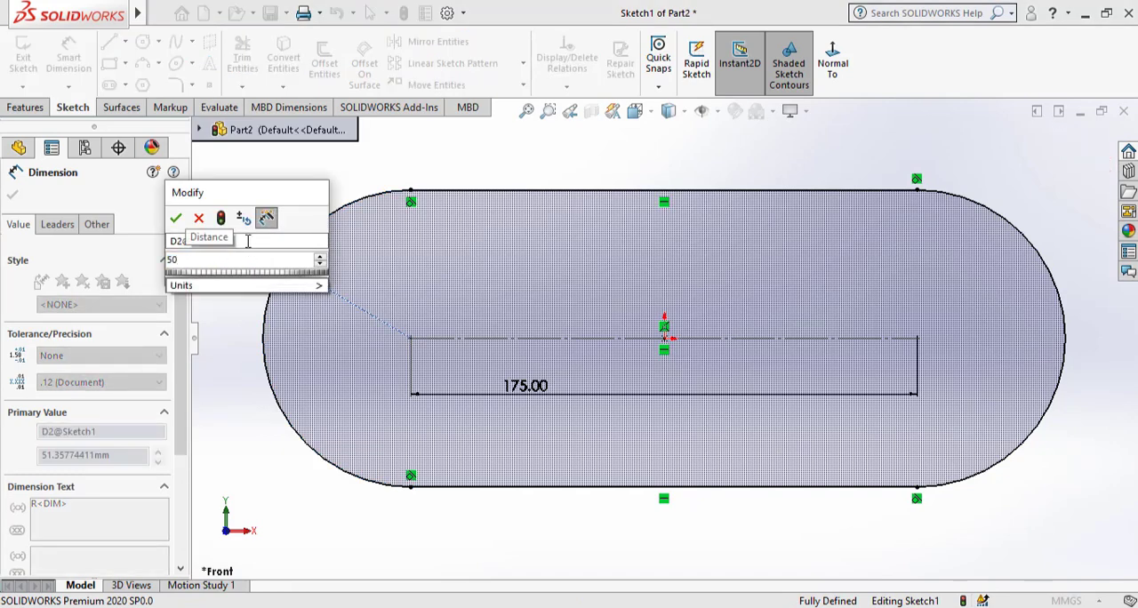
text(0)
key(Return)
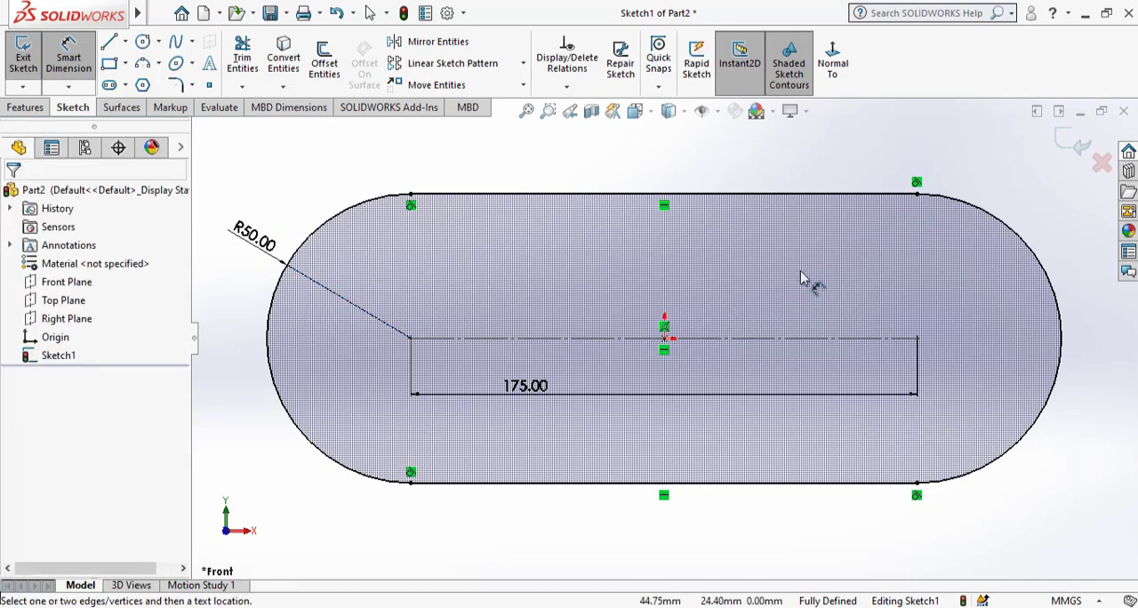
Finish the slot sketch and leave sketch editing.
key(z)
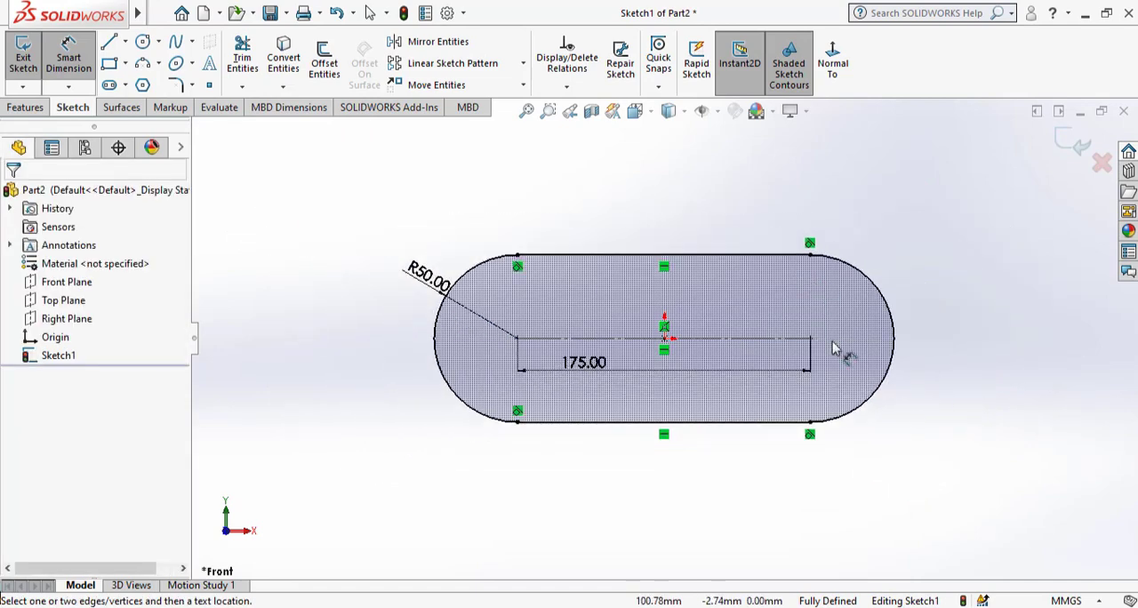
scroll(838, 355, down, 2)
scroll(638, 304, up, 2)
scroll(507, 267, down, 2)
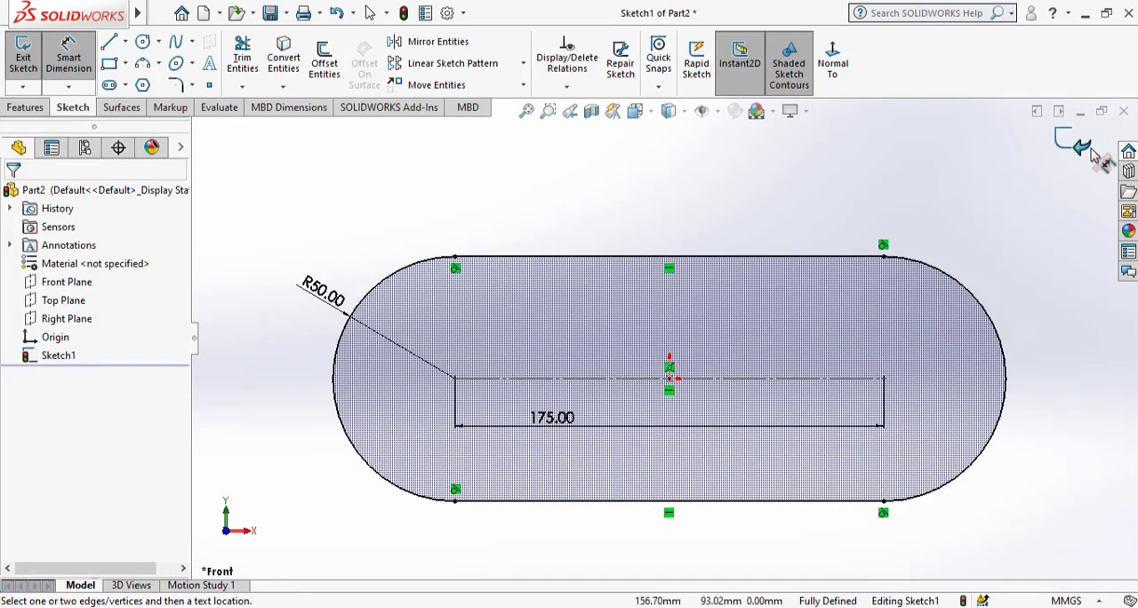
click(1071, 144)
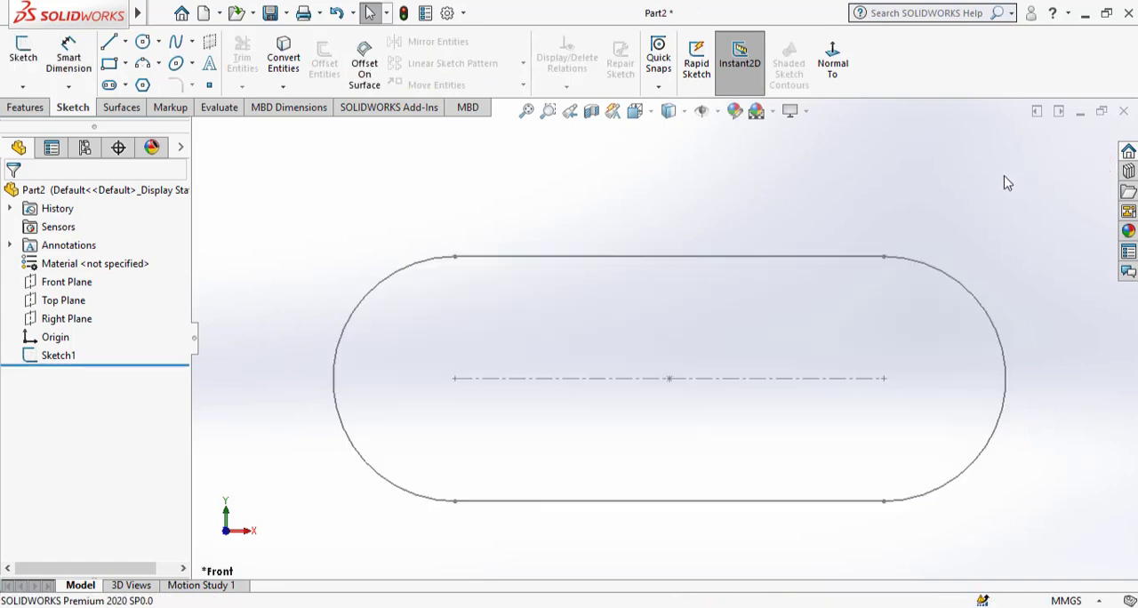
Save the part as Part2 in a new subfolder, New folder (2), inside the Chain folder.
click(270, 13)
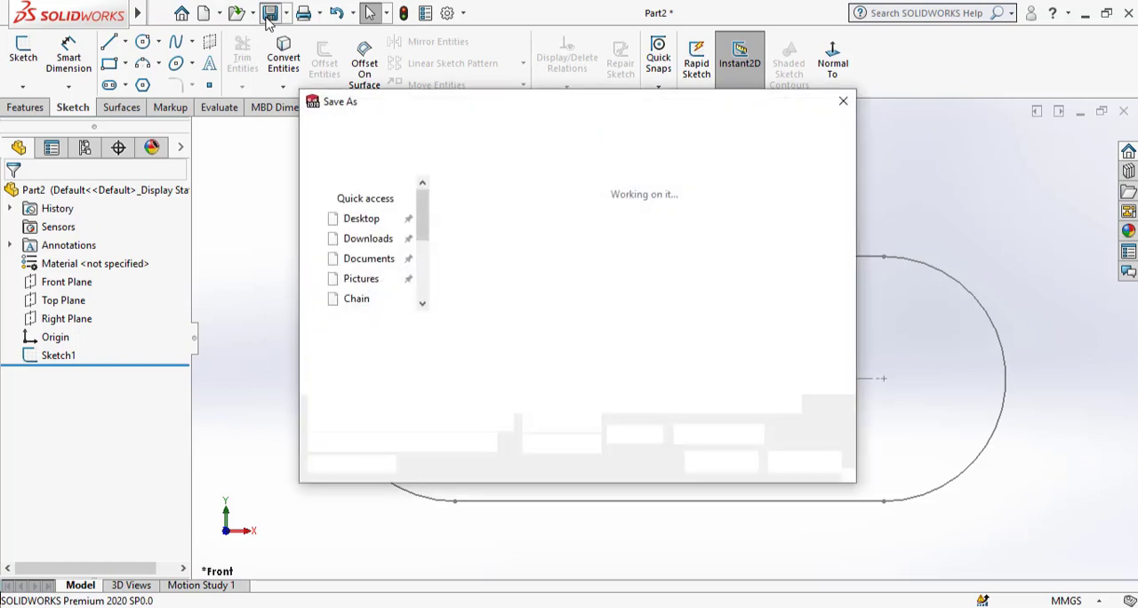
scroll(694, 282, down, 3)
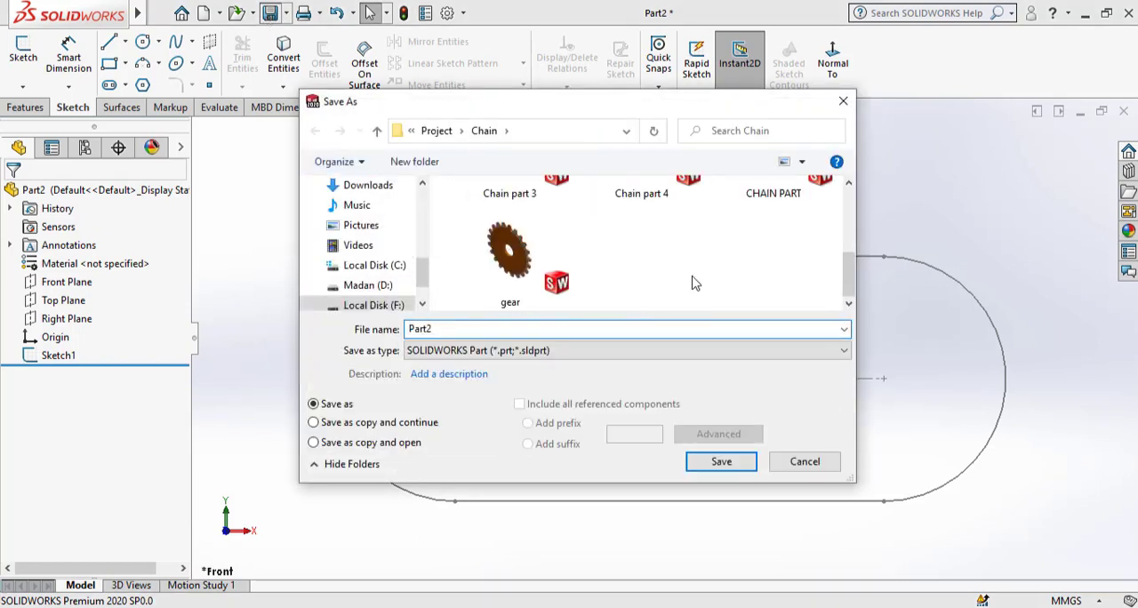
right_click(695, 282)
mouse_move(795, 452)
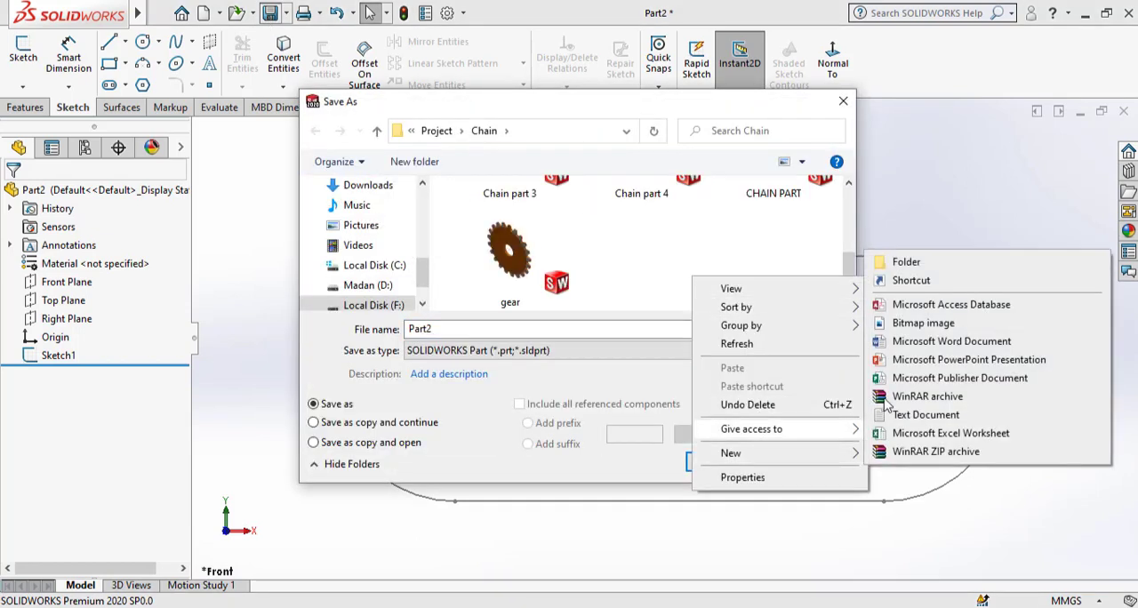
click(907, 262)
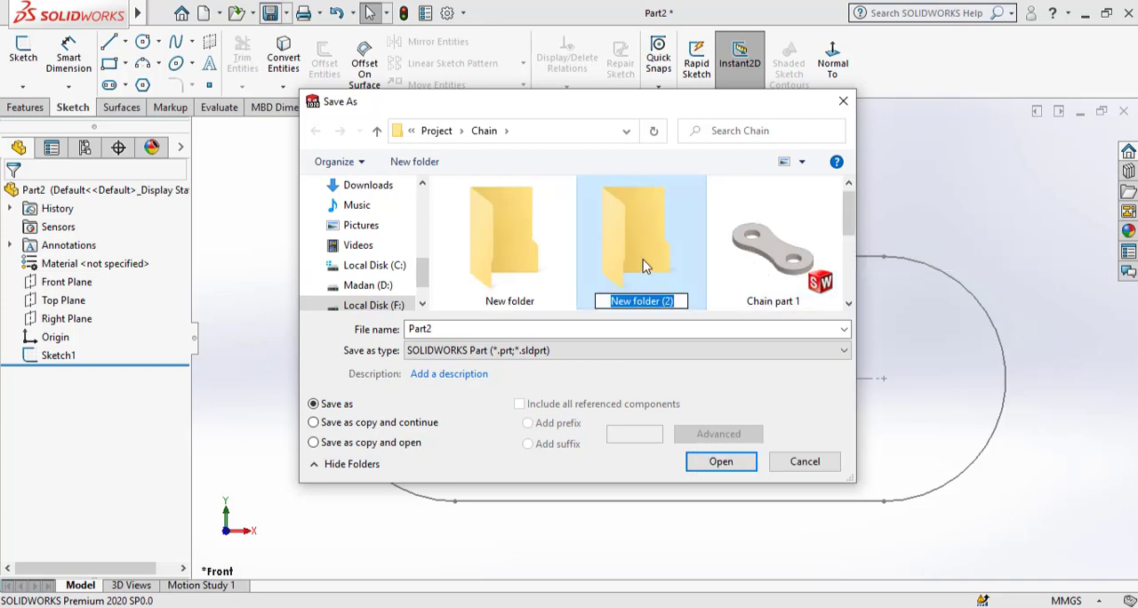
double_click(642, 250)
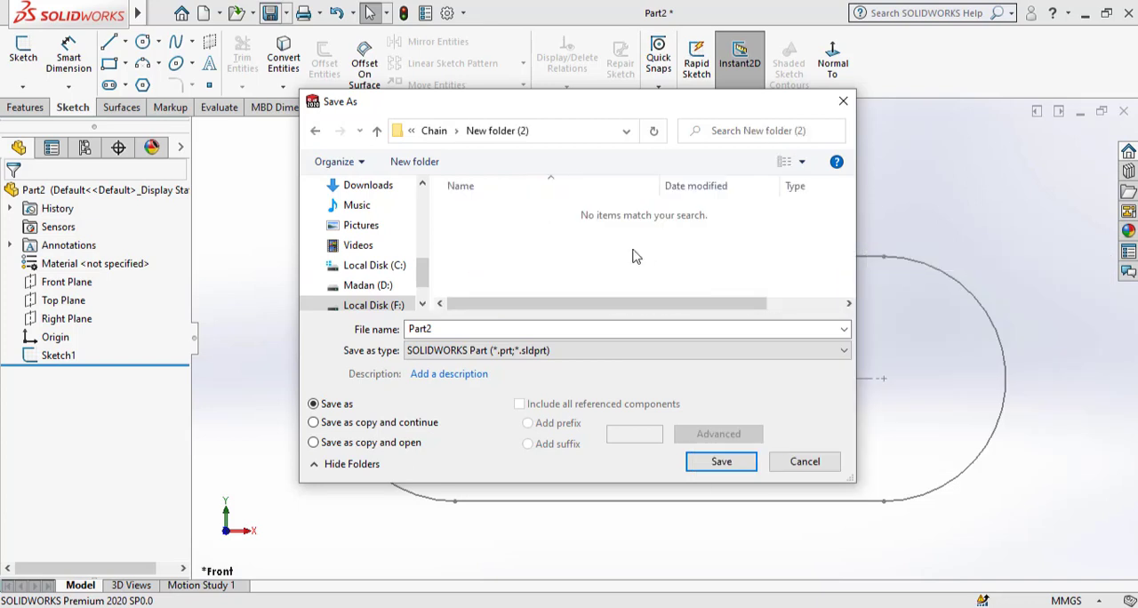
click(718, 462)
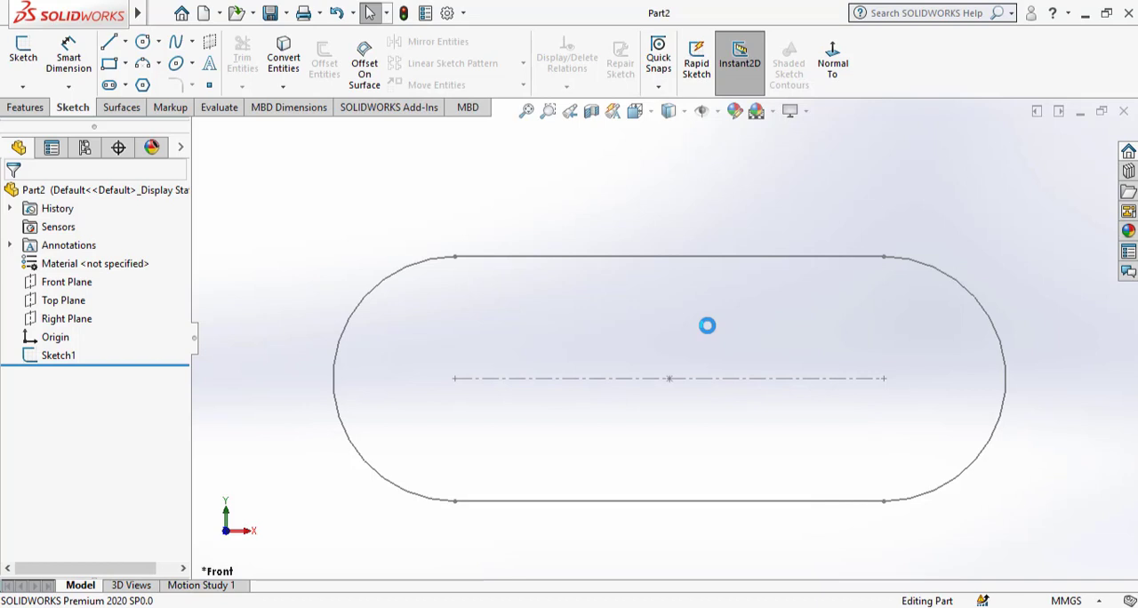
Create a new assembly and place Part2 in it as the first component.
click(204, 13)
click(427, 231)
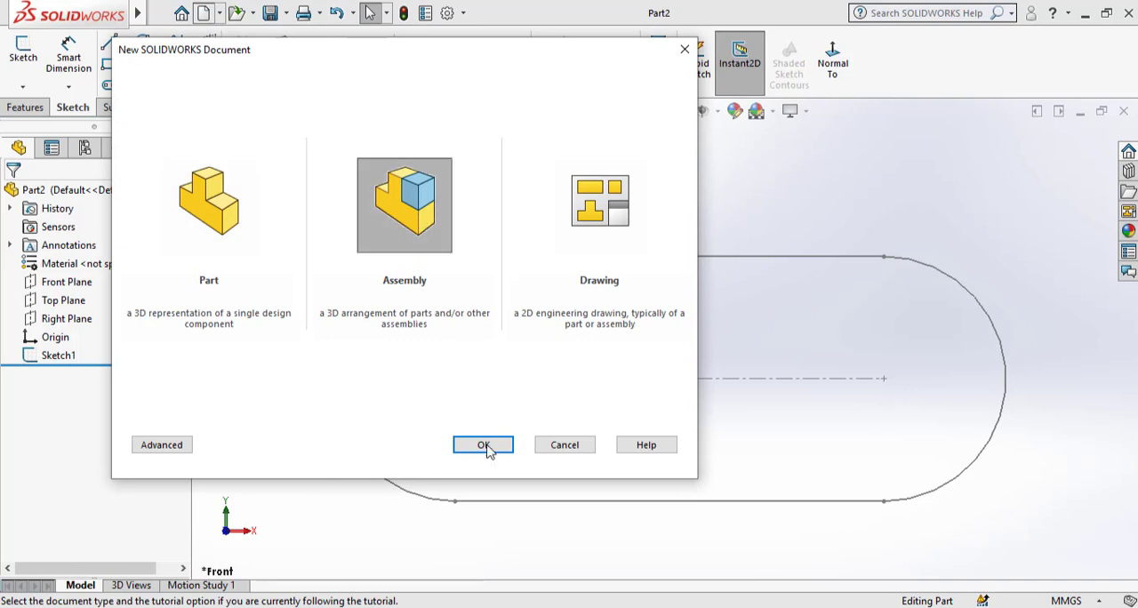
click(484, 446)
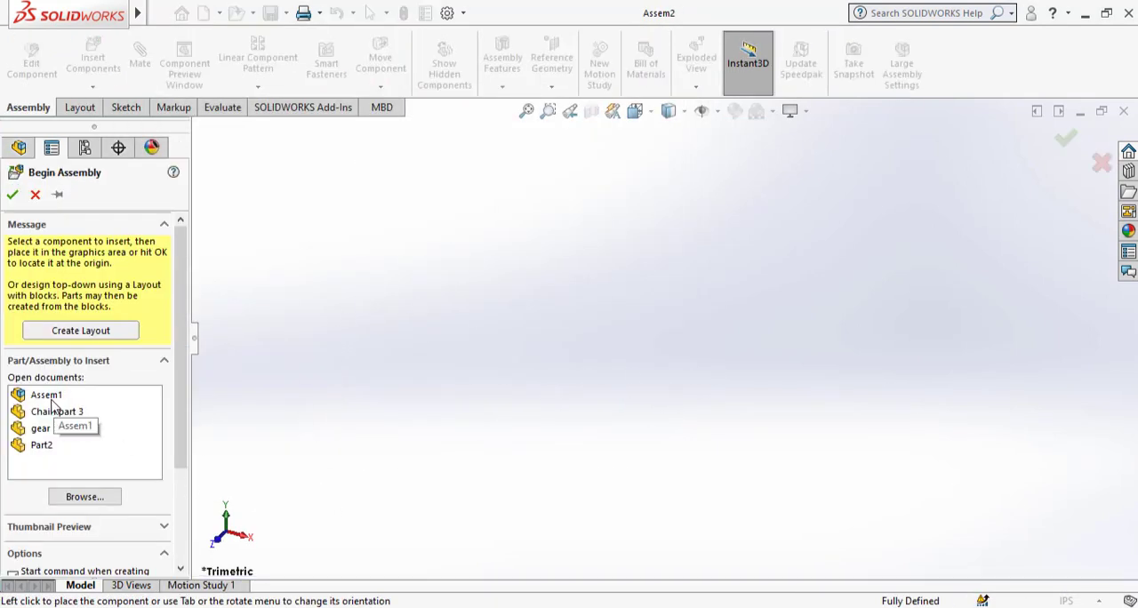
click(46, 448)
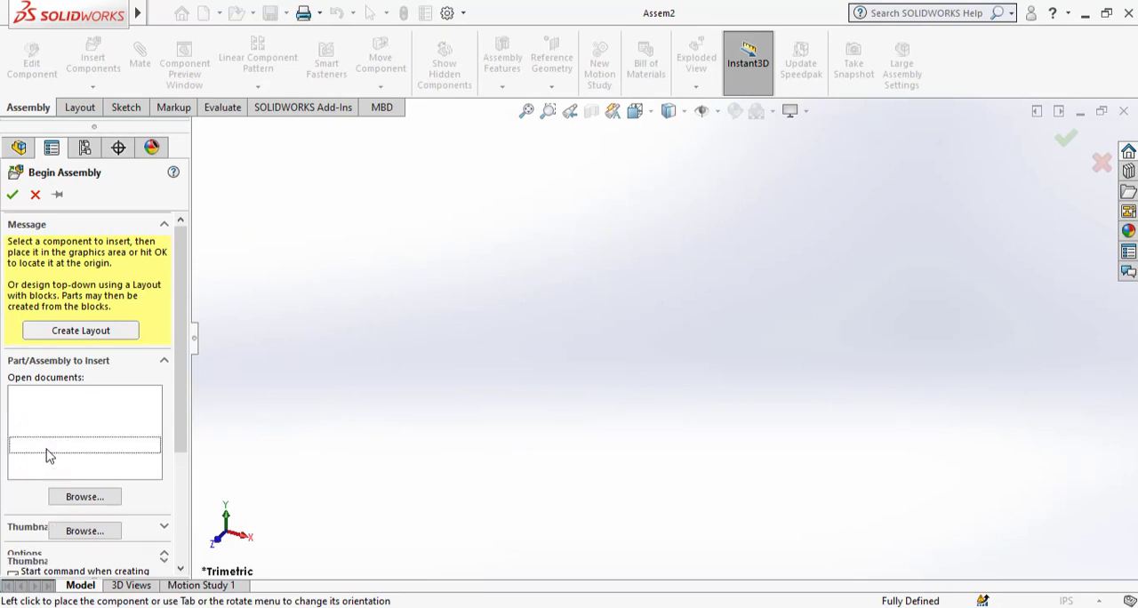
click(660, 389)
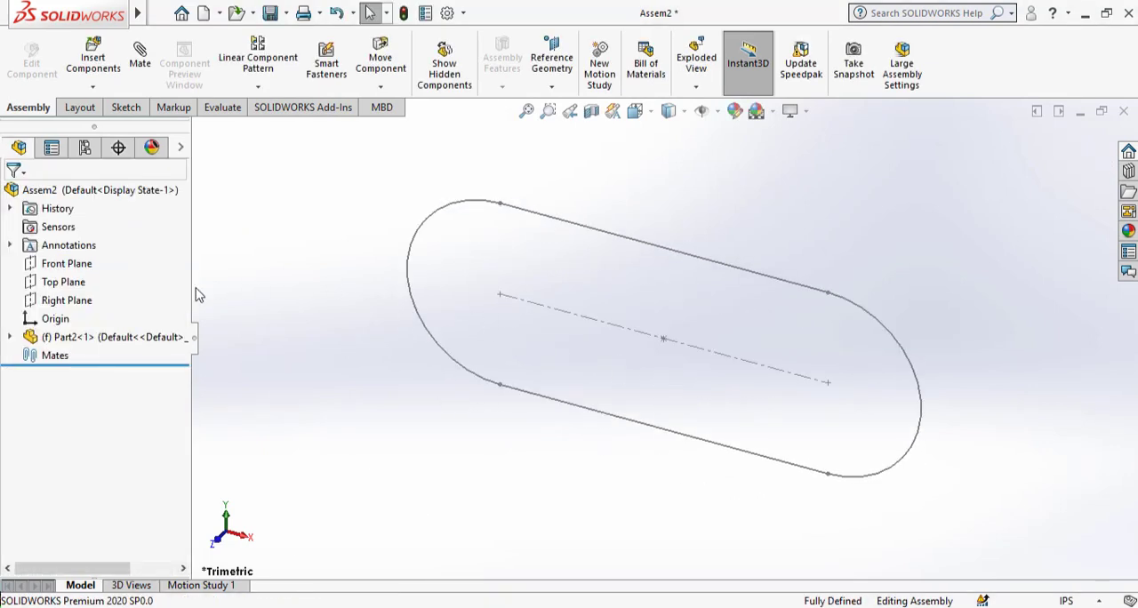
Open Part2 from the assembly and reopen its slot sketch, Sketch1, for editing.
right_click(139, 336)
click(148, 78)
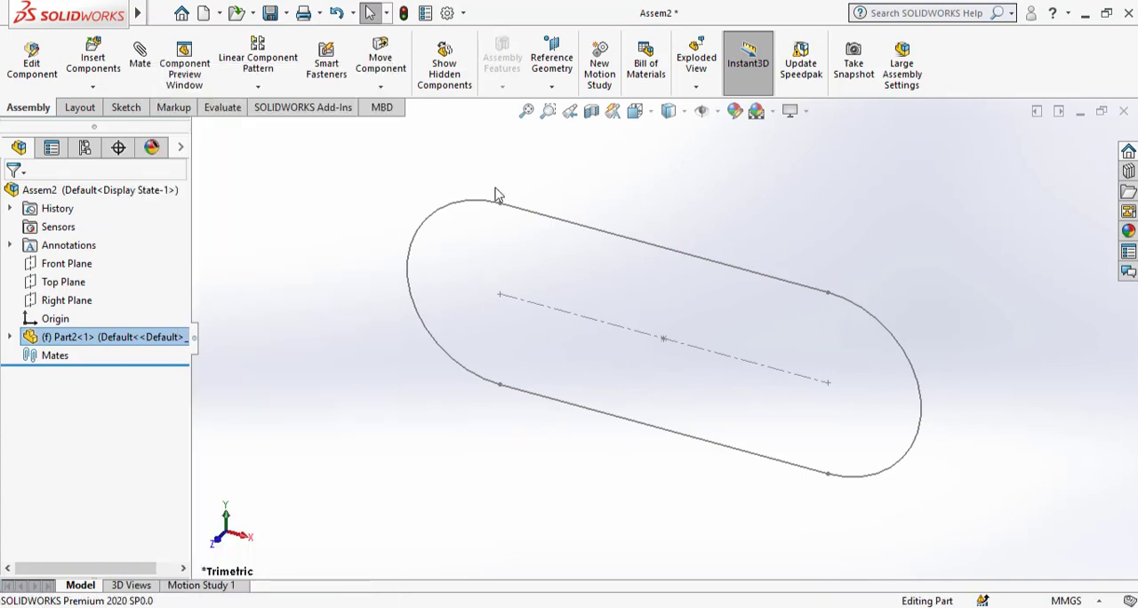
click(68, 357)
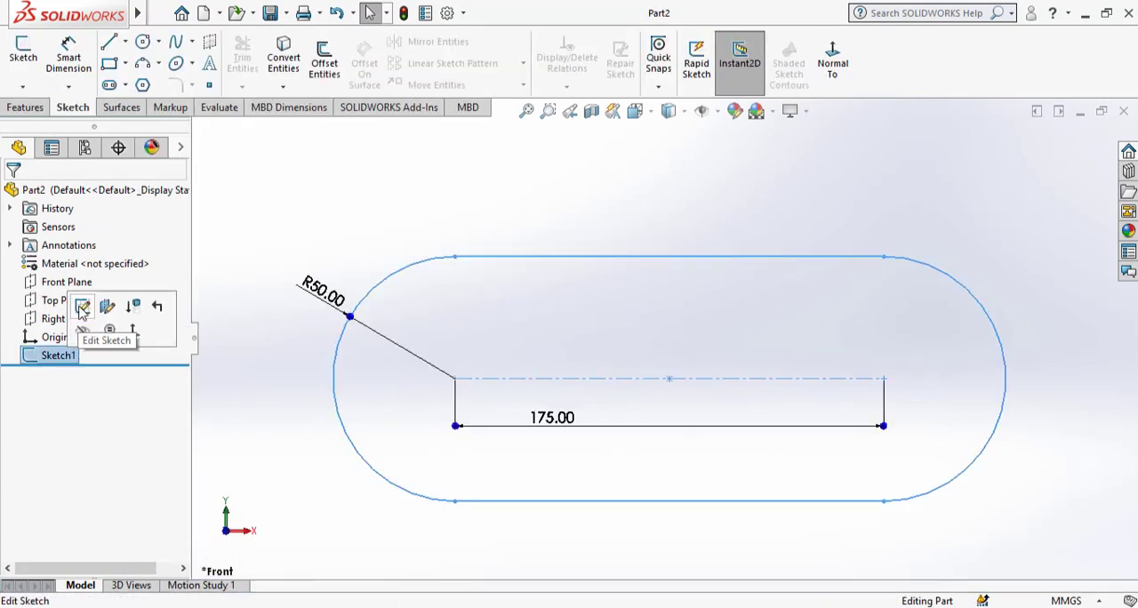
click(84, 305)
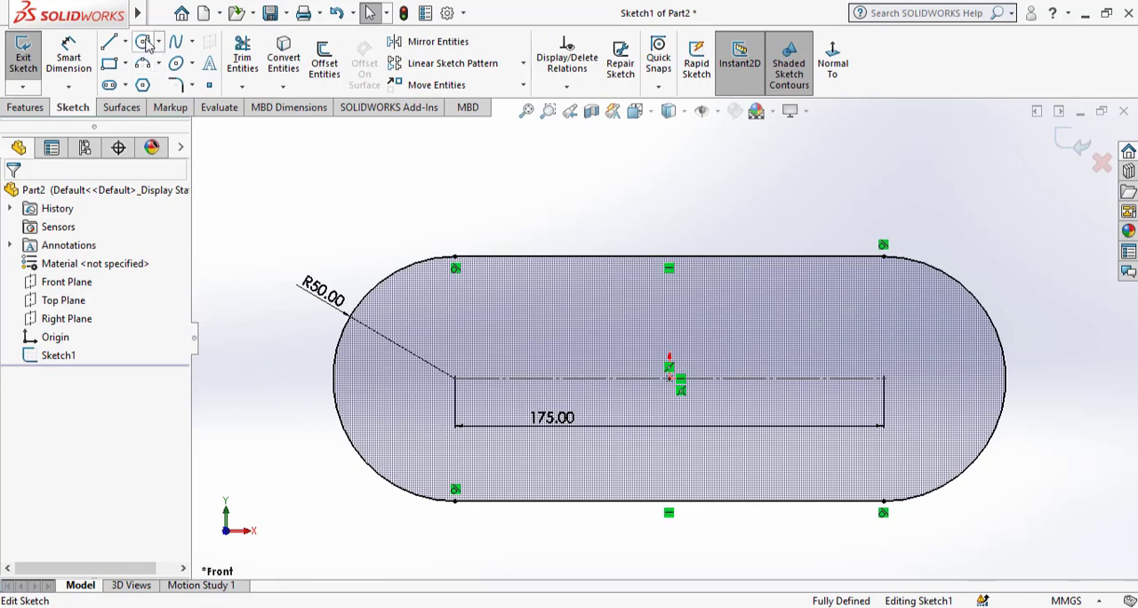
Sketch a circle about 35 mm in diameter at each end of the slot's centreline and make the two circles equal.
click(144, 43)
click(455, 378)
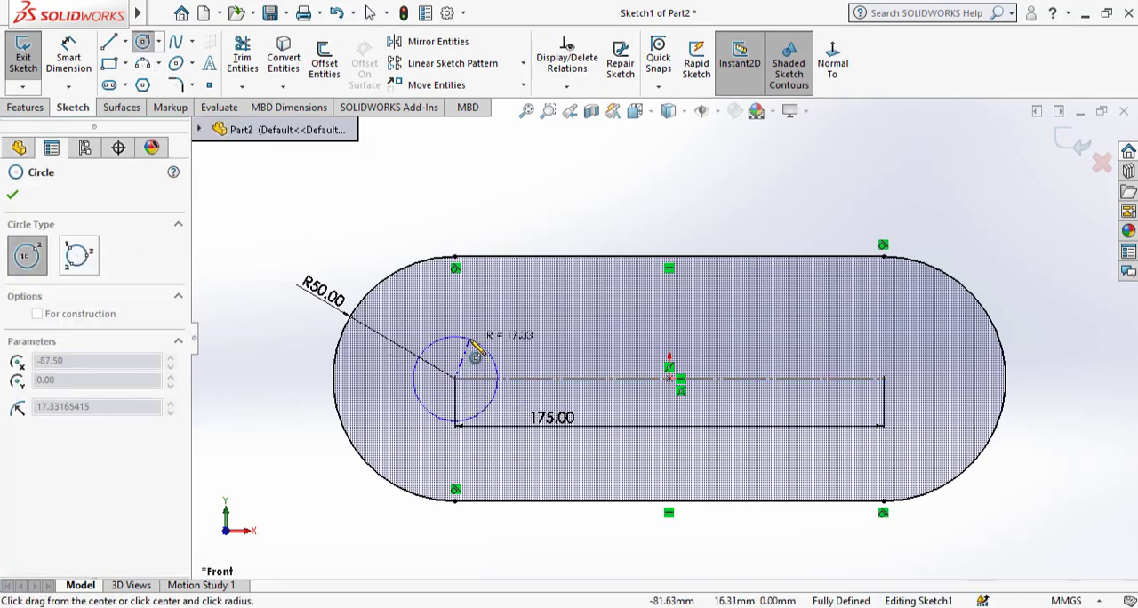
click(470, 341)
click(882, 378)
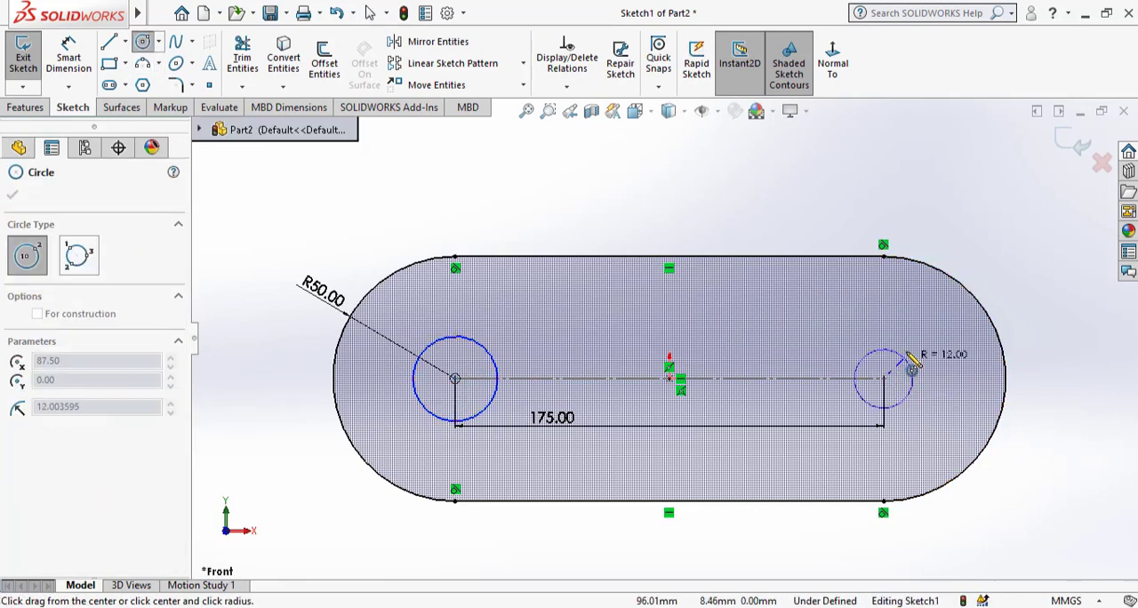
click(915, 360)
key(Escape)
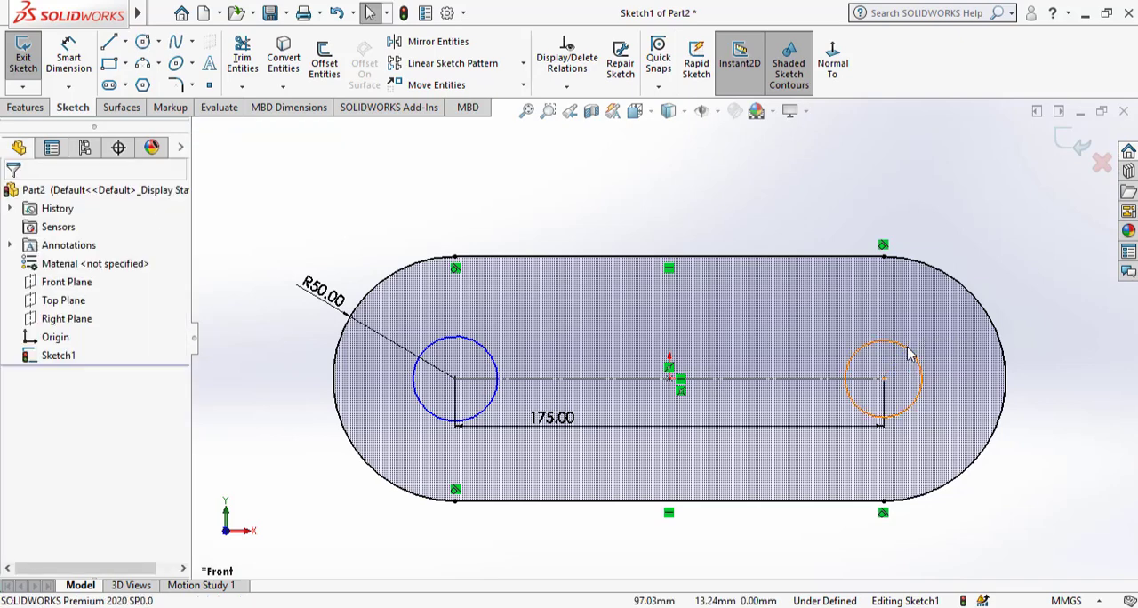
click(452, 337)
ctrl+click(462, 340)
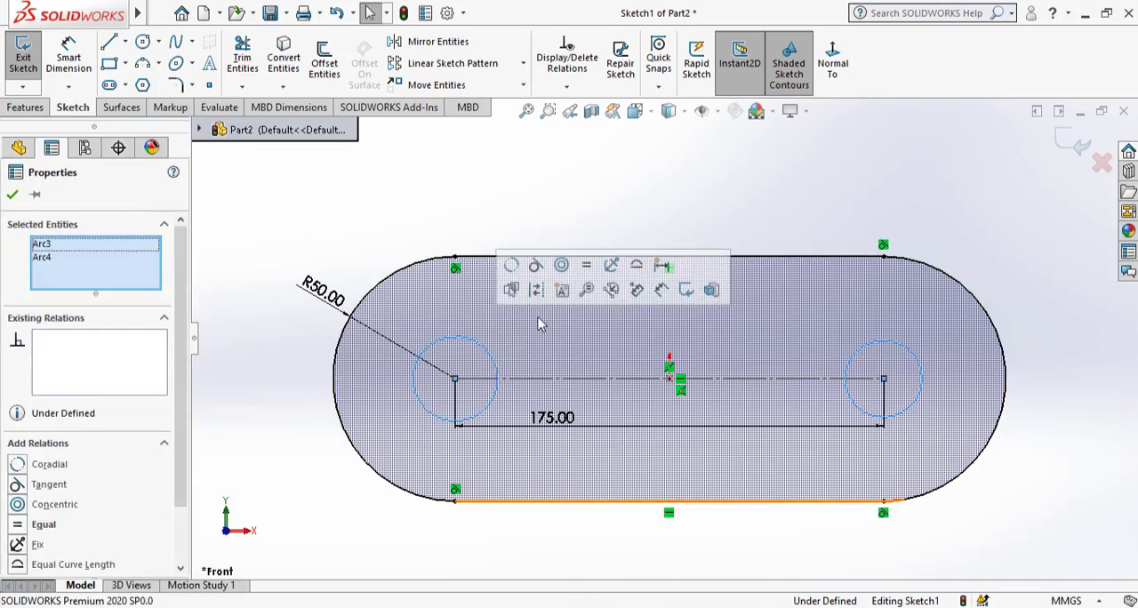
Dimension the diameter of the circle at the slot's right end as 40 mm.
click(69, 59)
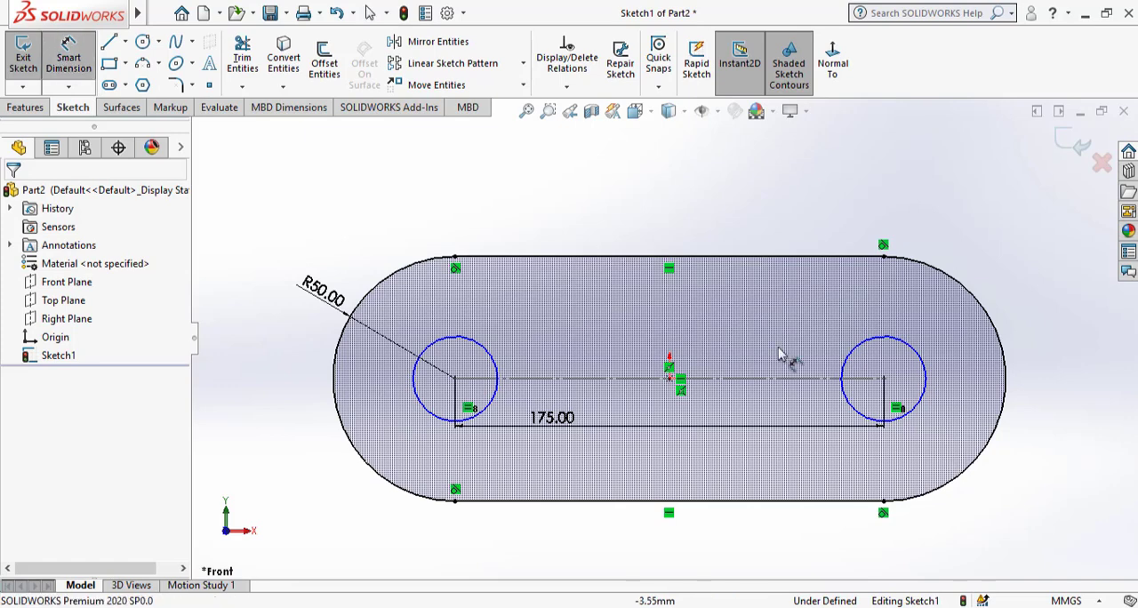
click(898, 355)
click(1055, 381)
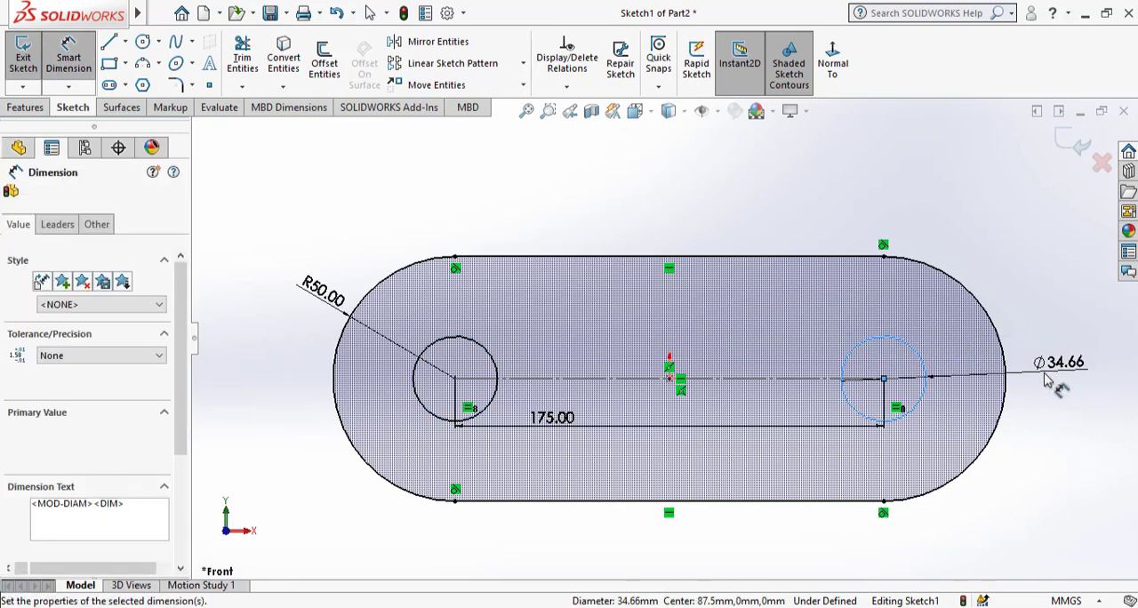
text(40)
key(Return)
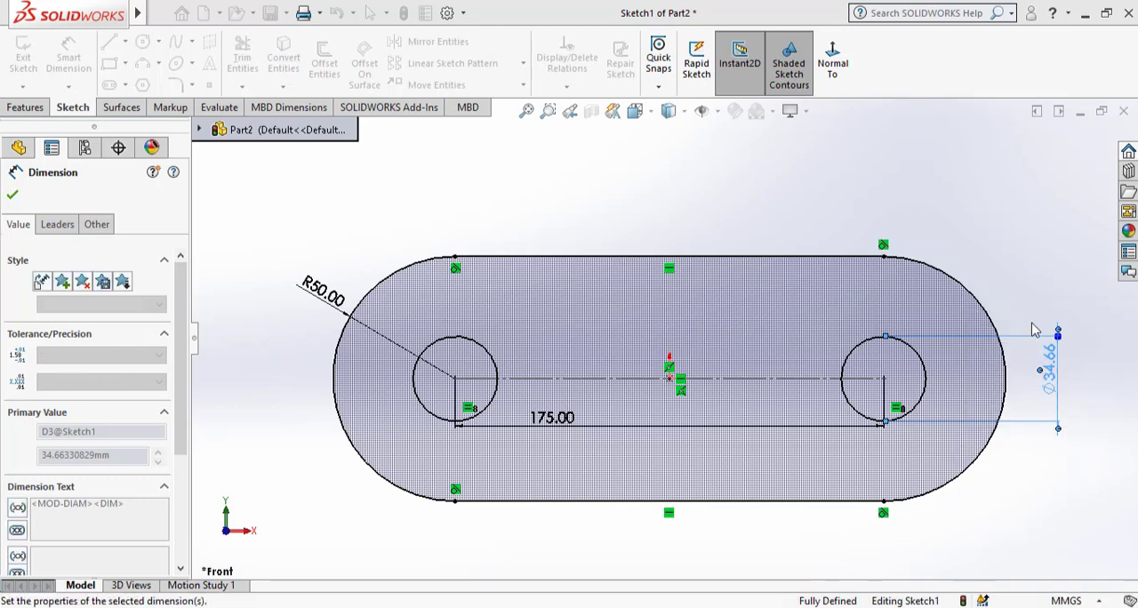
key(Escape)
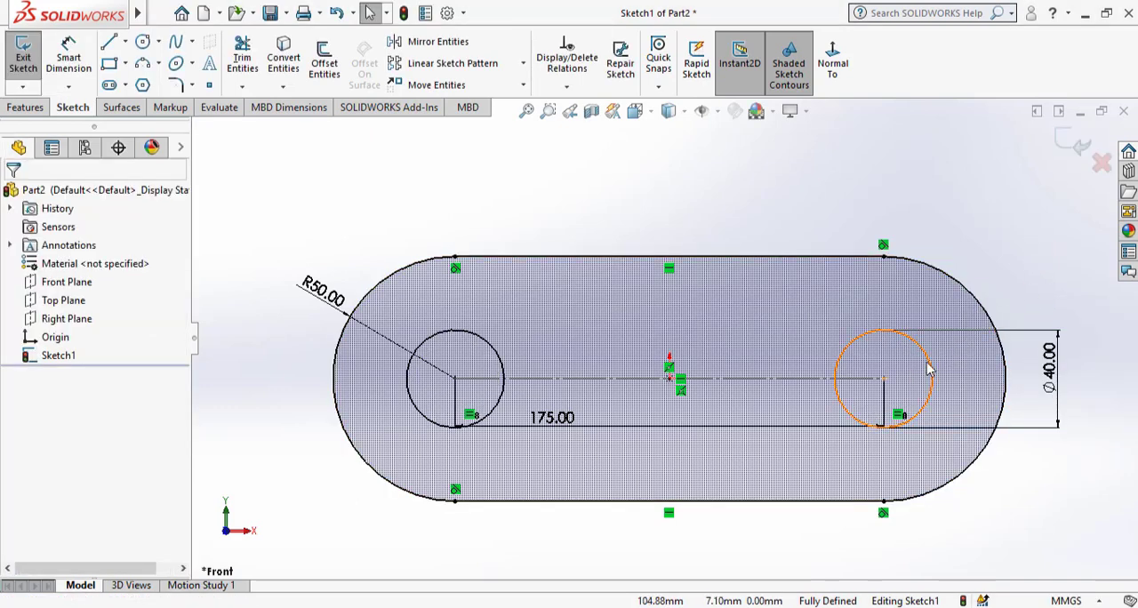
Convert both circles to construction geometry.
click(928, 369)
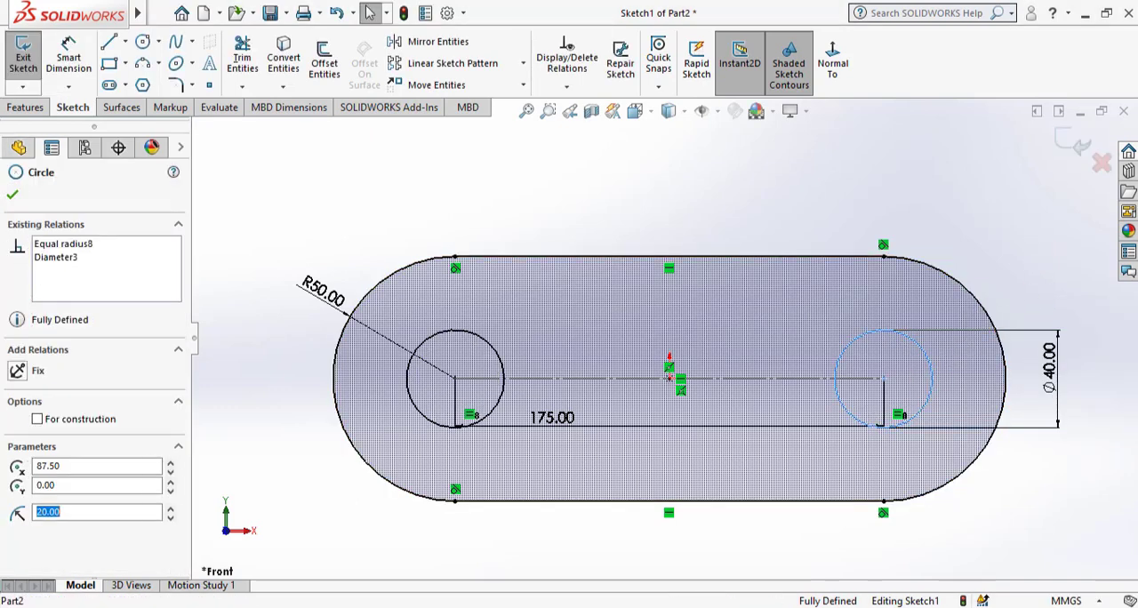
ctrl+click(456, 338)
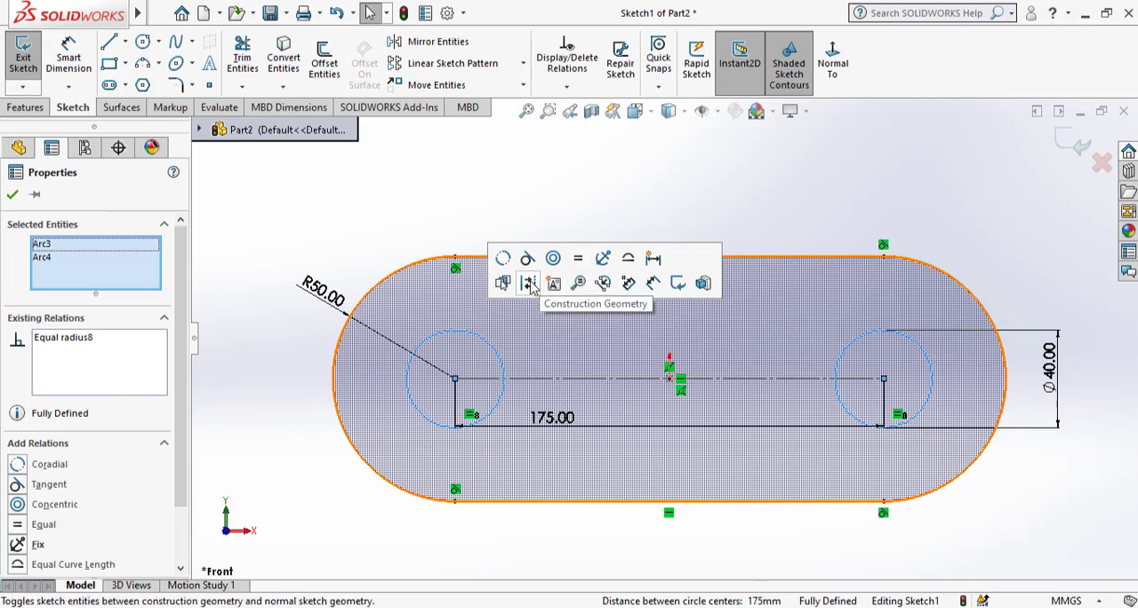
click(529, 284)
Save Part2 and exit the slot sketch.
key(f)
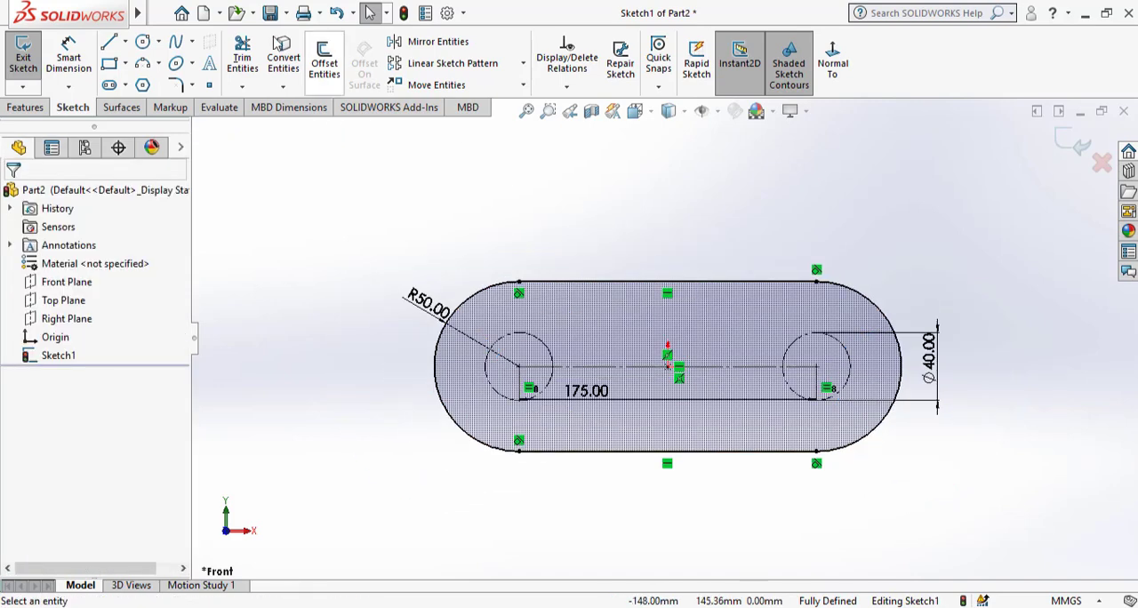
click(269, 14)
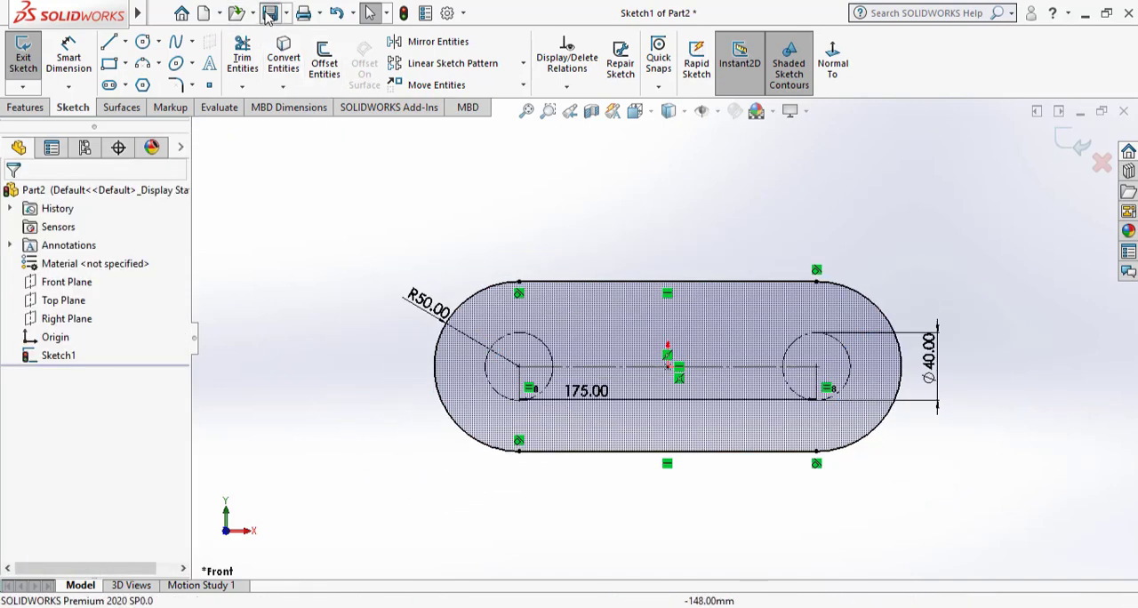
click(1082, 147)
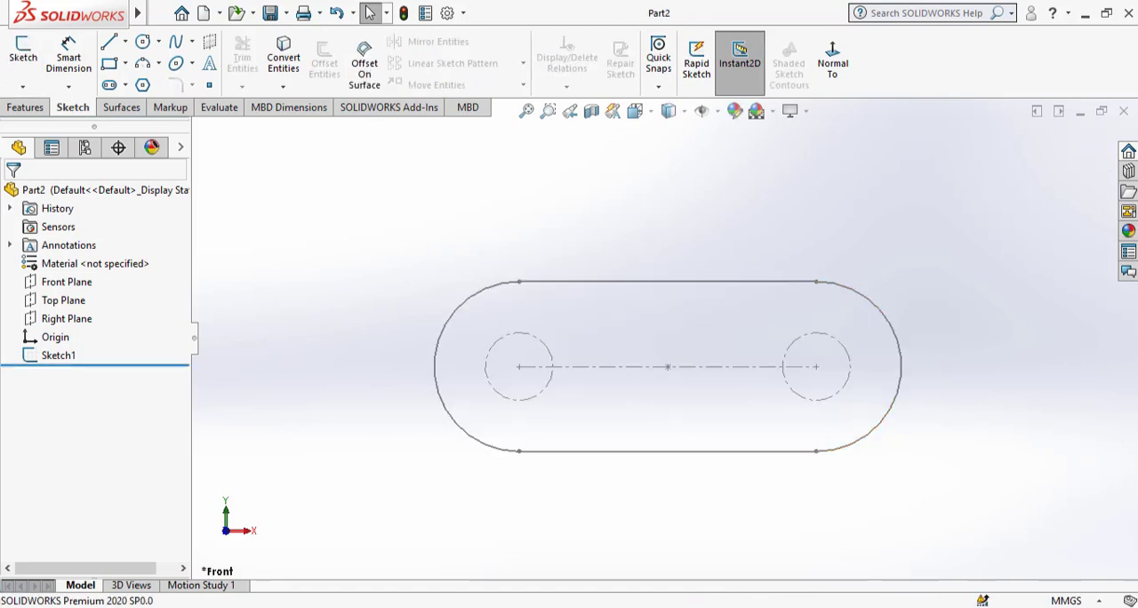
Create a new assembly from Part2 and place Part2 in it as the first component.
mouse_move(675, 607)
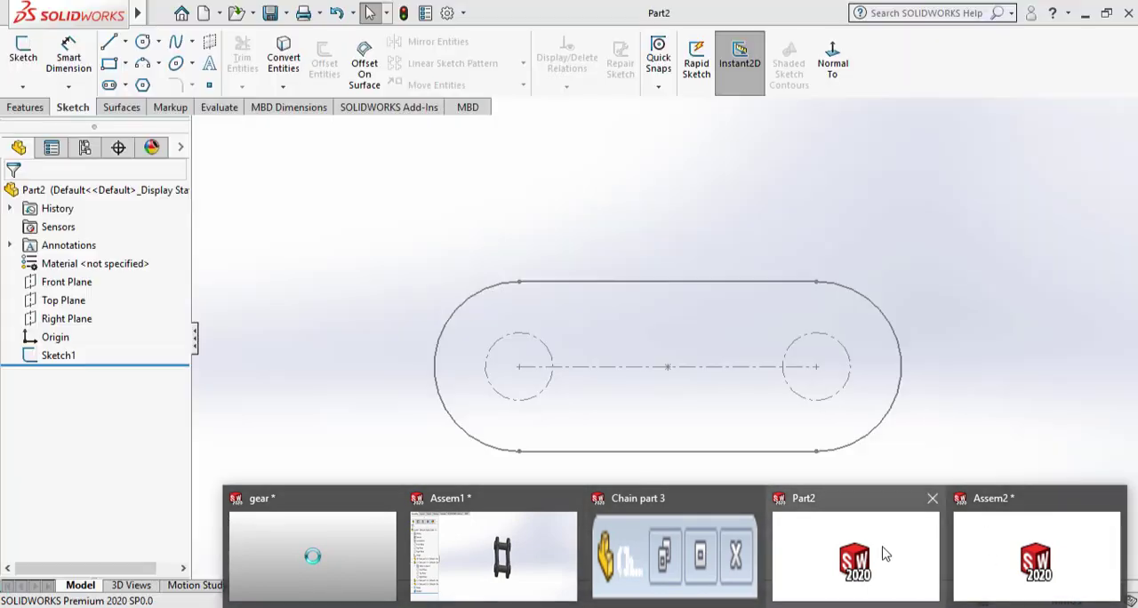
click(881, 552)
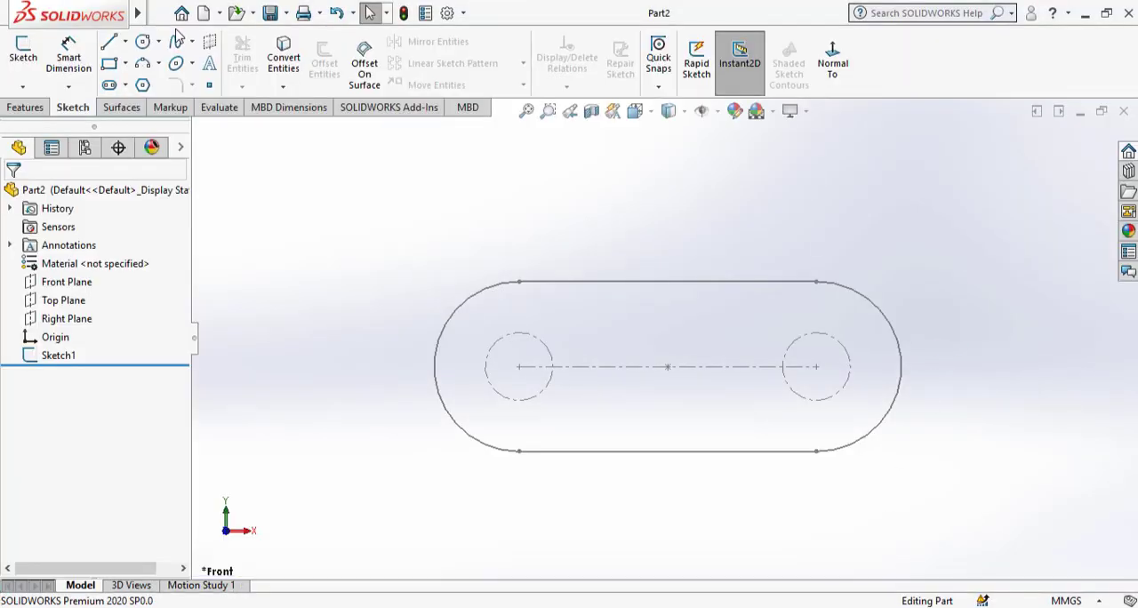
click(206, 15)
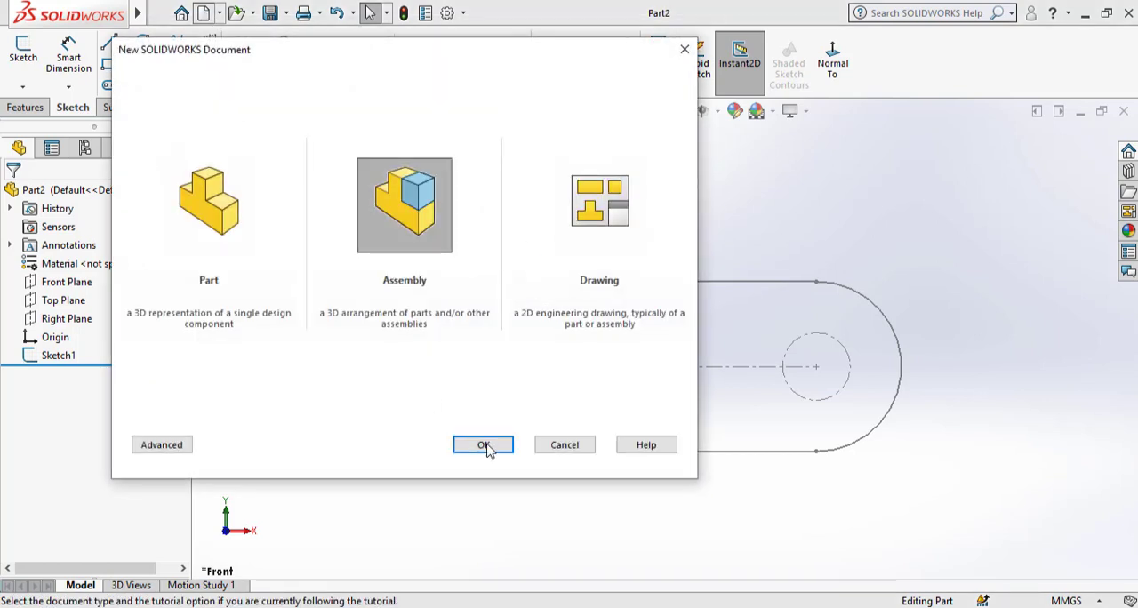
click(489, 449)
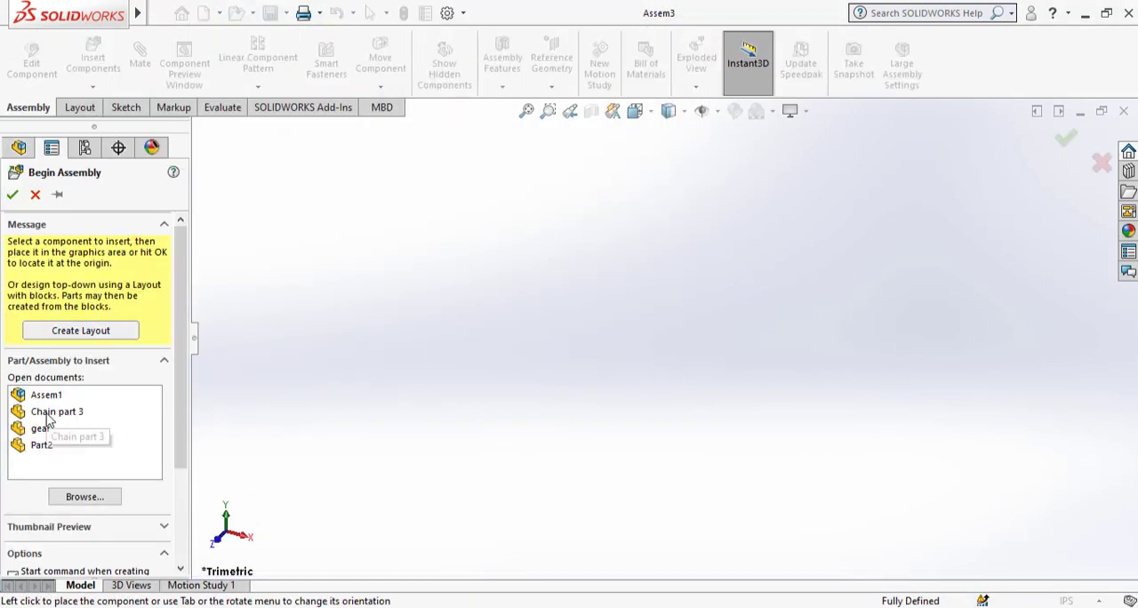
click(46, 415)
click(41, 445)
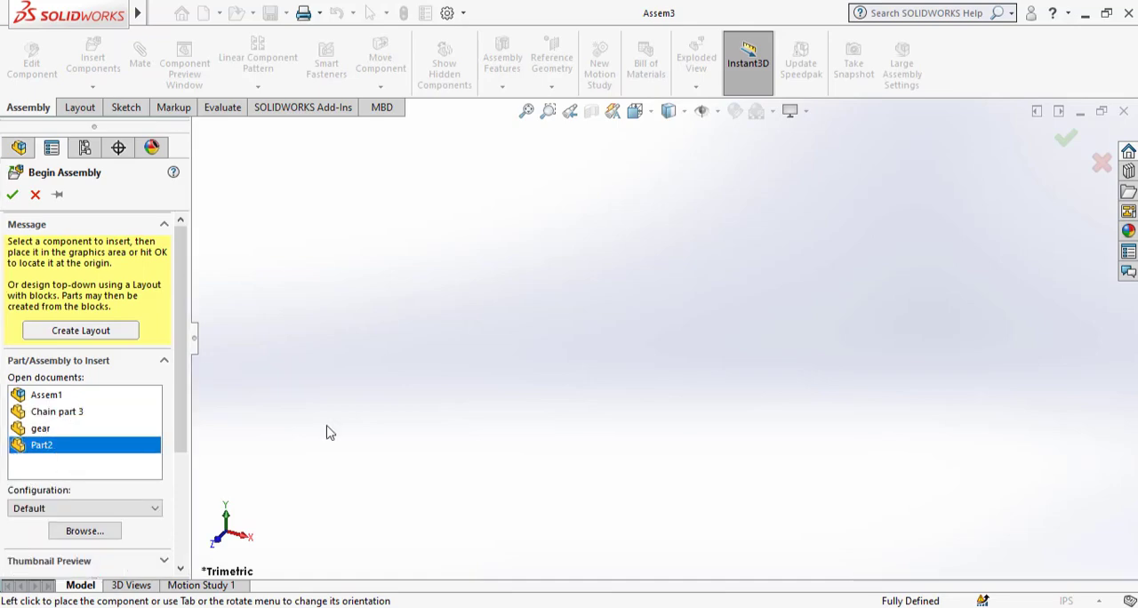
click(640, 362)
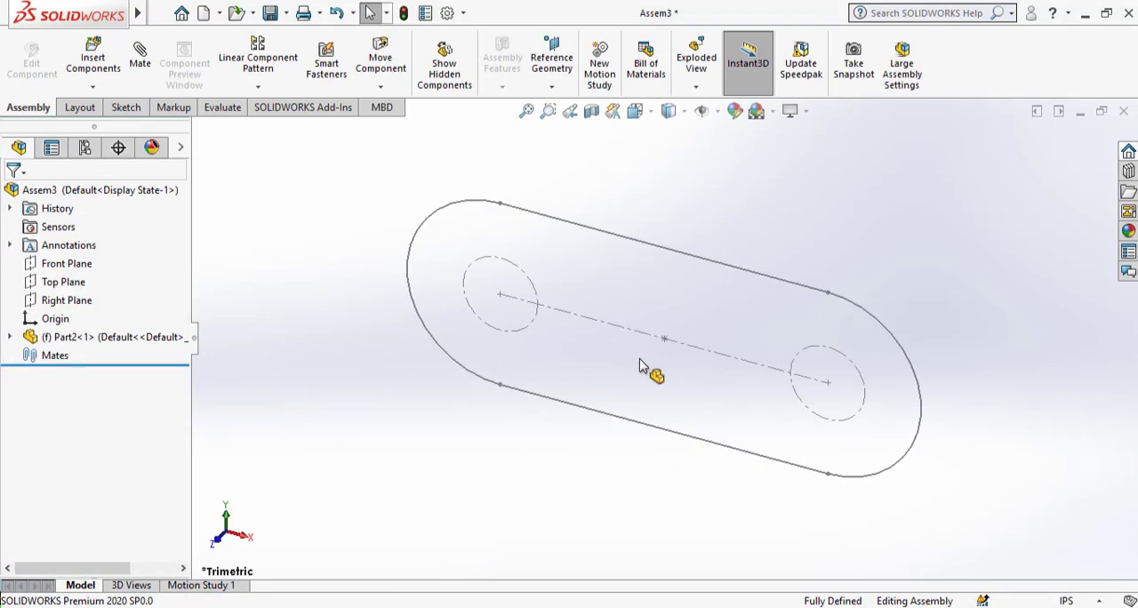
Switch to the front view and insert Chain part 3 just below the slot path's lower straight edge.
key(space)
click(472, 435)
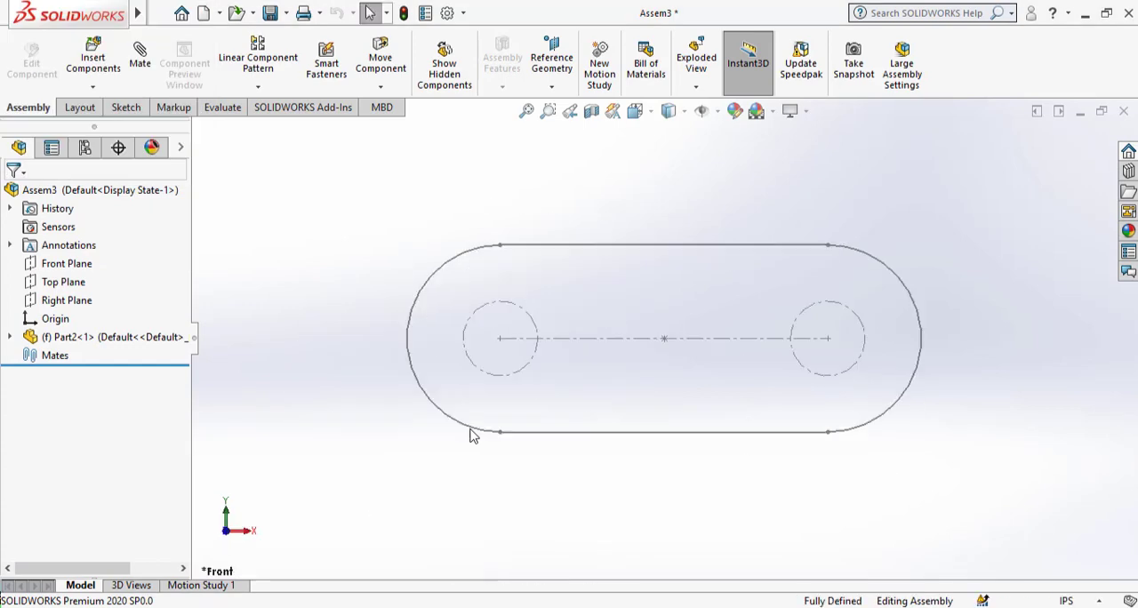
click(96, 63)
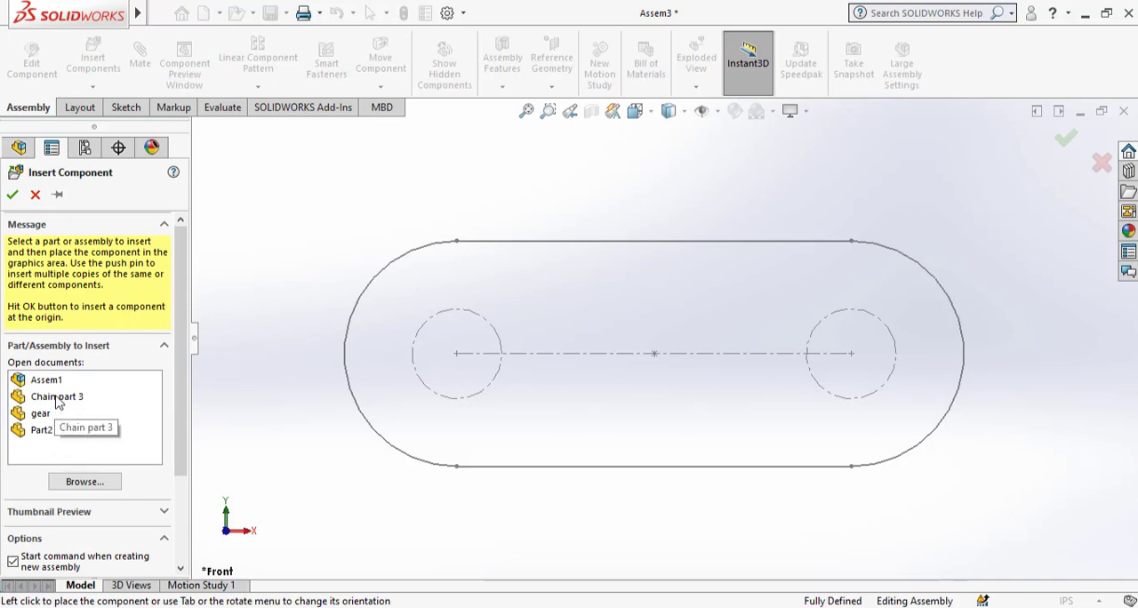
click(57, 396)
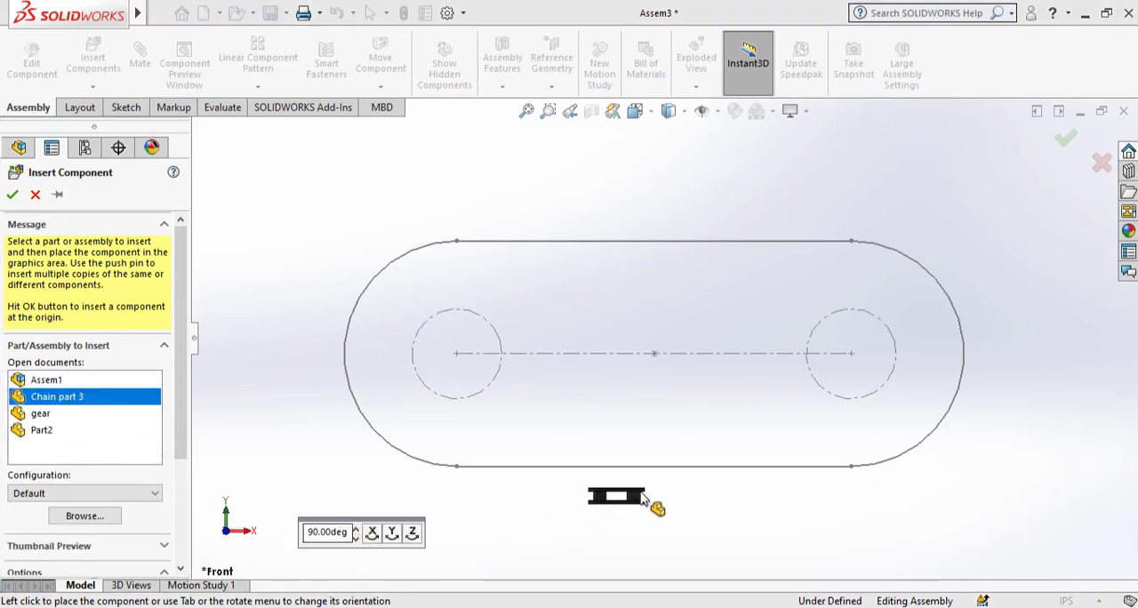
click(704, 500)
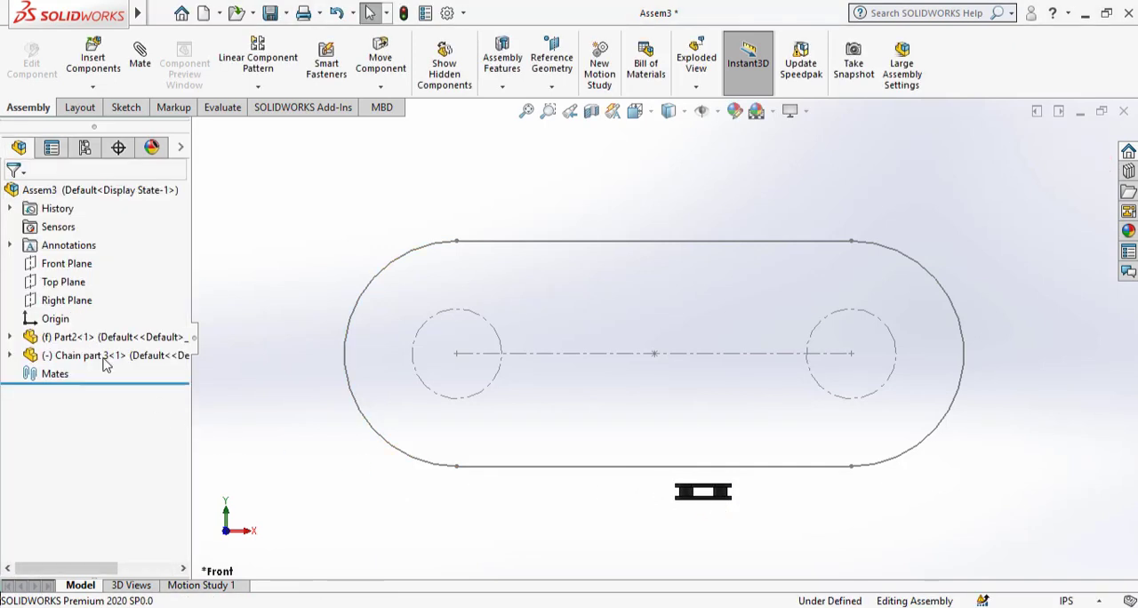
Insert Assem1 to the right of Chain part 3, turned in 90° increments to line up with it.
click(93, 55)
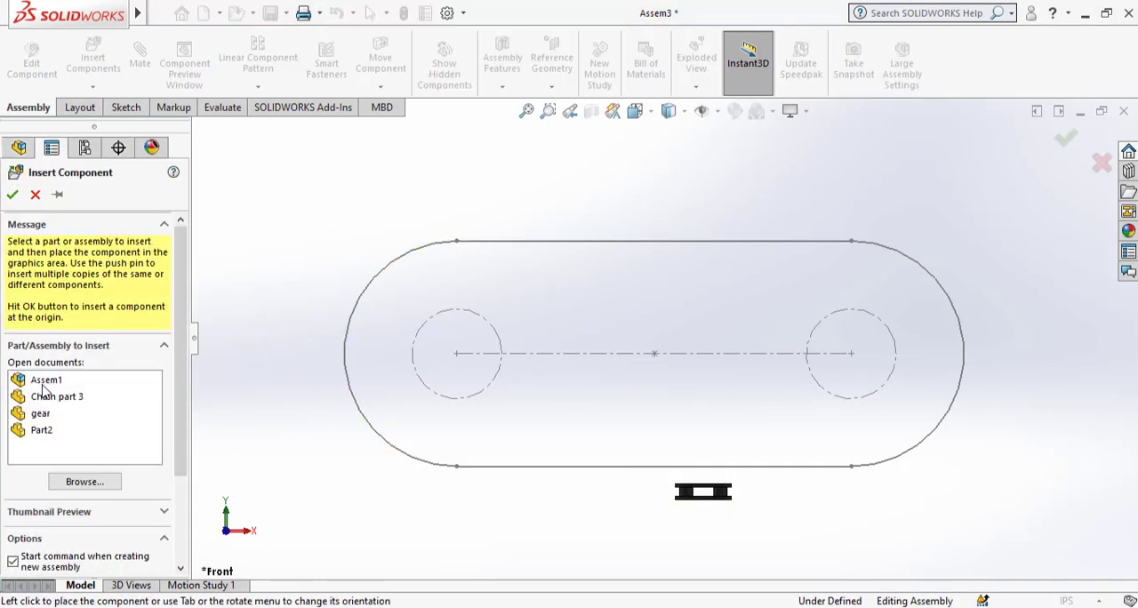
click(42, 384)
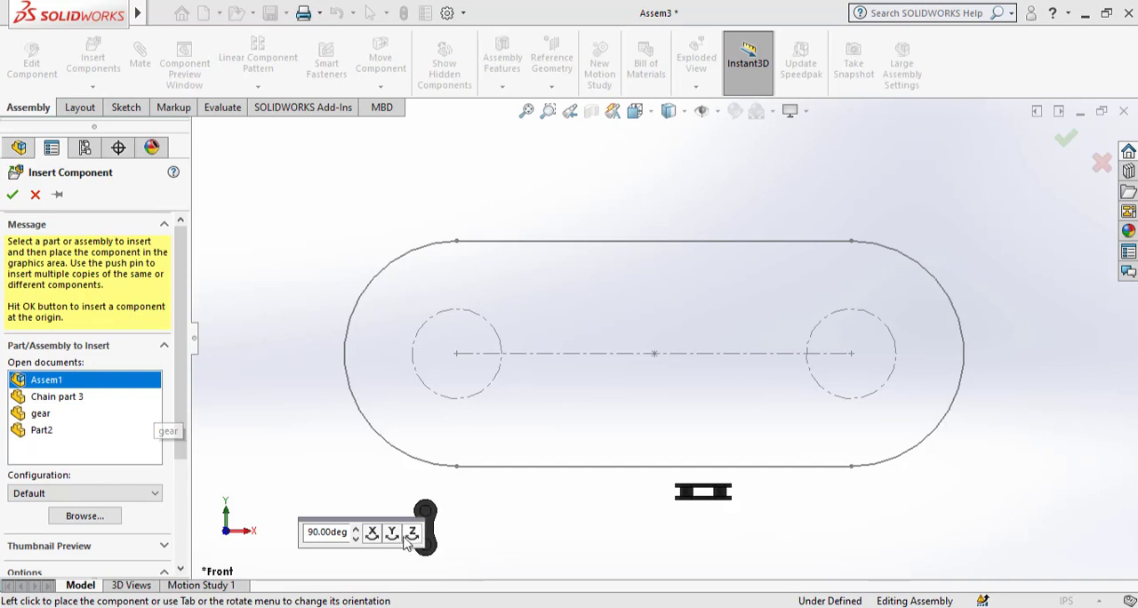
click(410, 535)
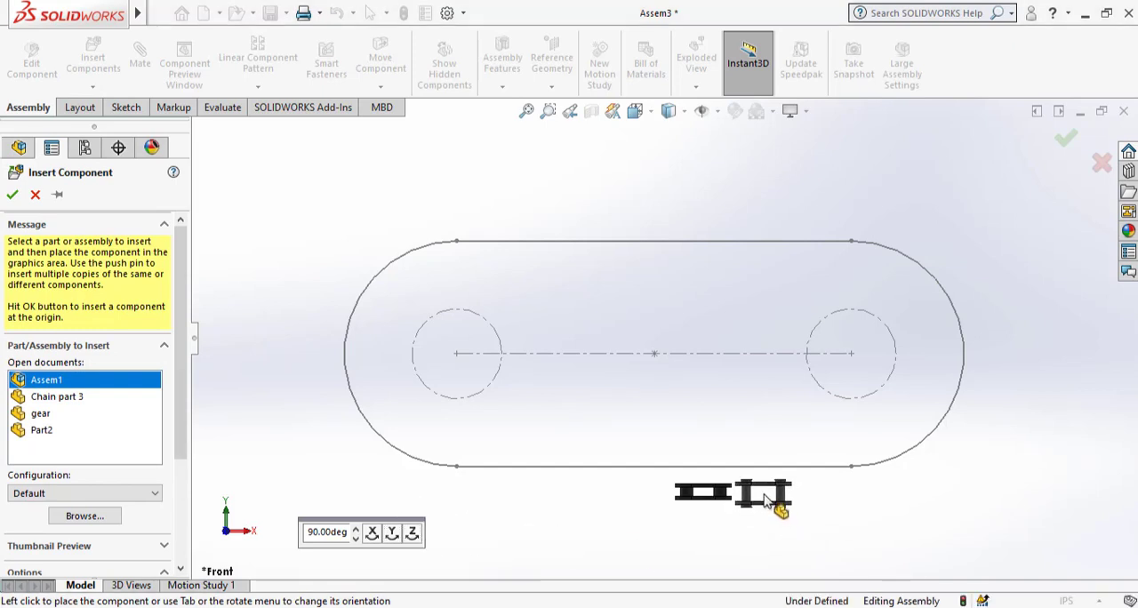
click(766, 500)
Select Chain part 3 and Assem1 together and turn them with the triad so the links face the front view.
scroll(762, 475, down, 4)
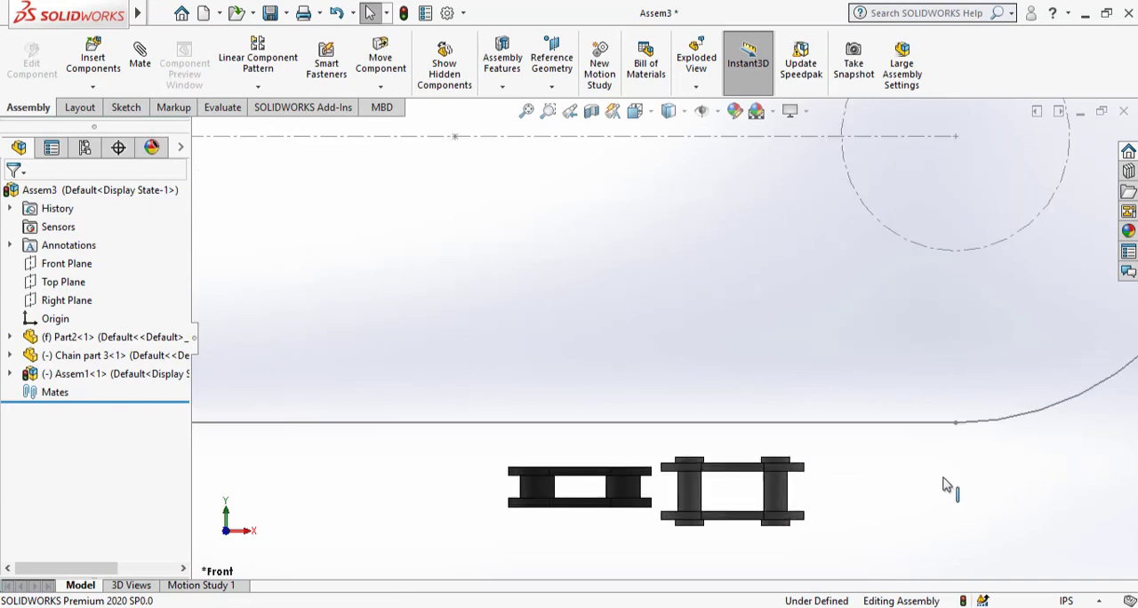
scroll(947, 482, up, 6)
scroll(589, 331, down, 4)
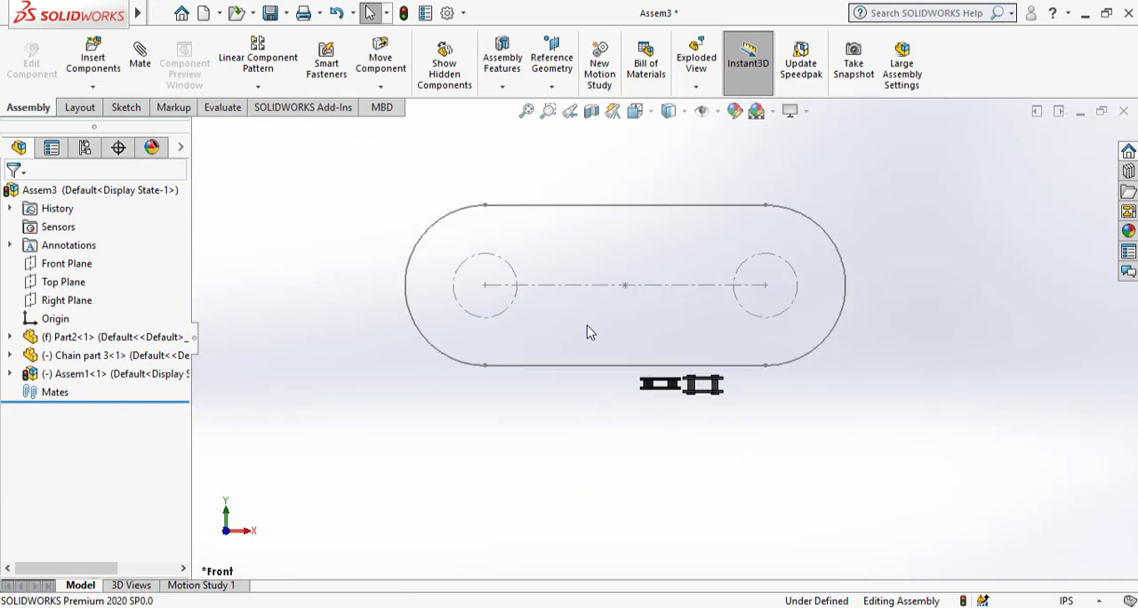
scroll(667, 400, down, 2)
scroll(702, 422, up, 1)
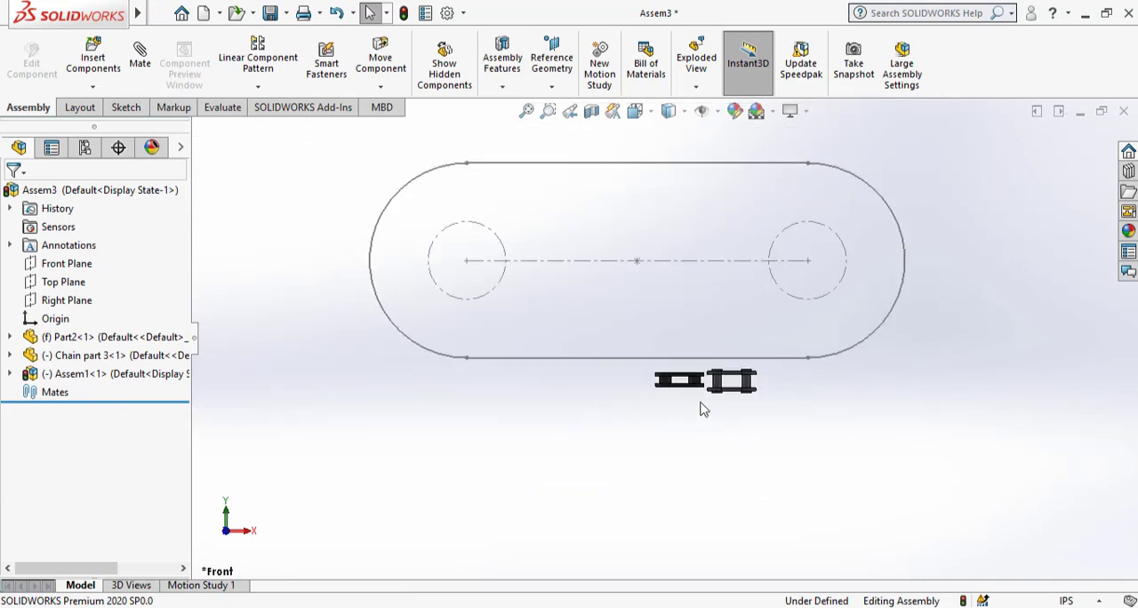
scroll(696, 393, down, 3)
drag(537, 327, 811, 415)
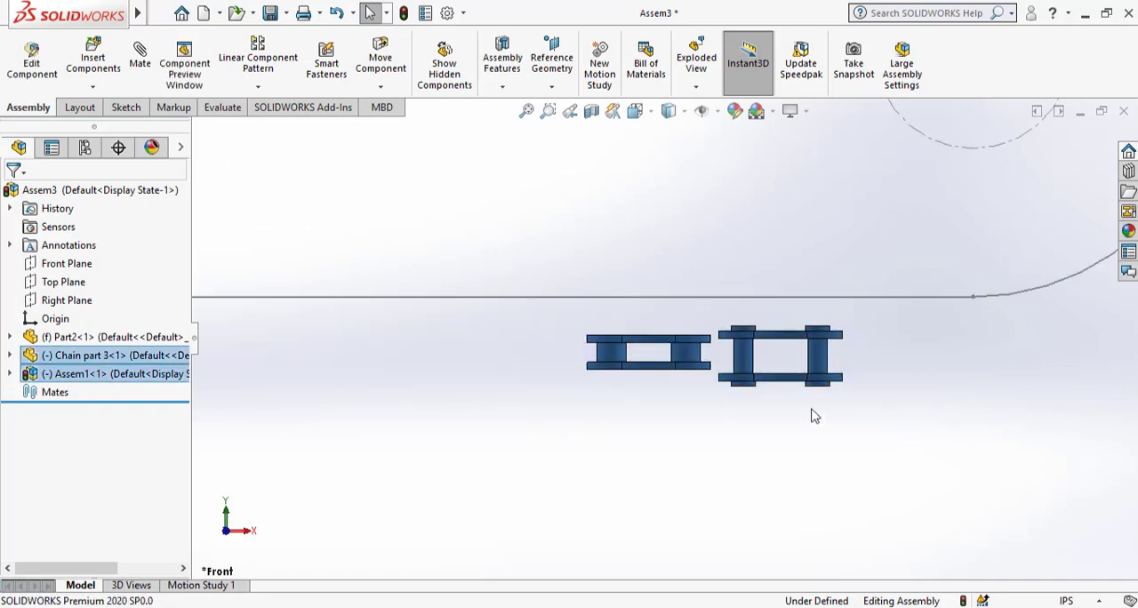
click(745, 363)
right_click(745, 354)
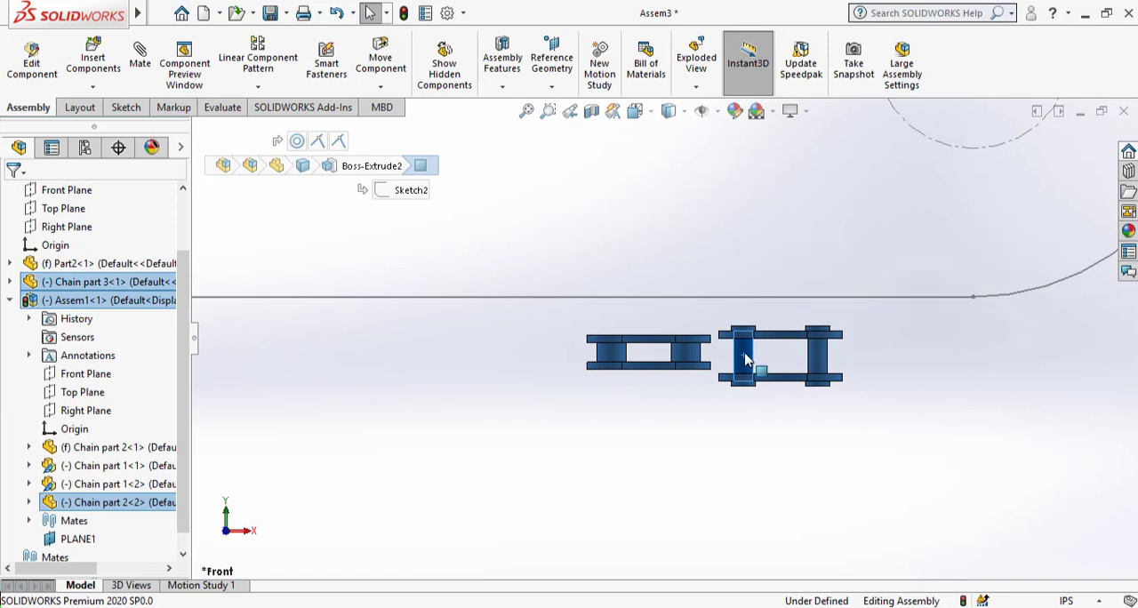
click(764, 385)
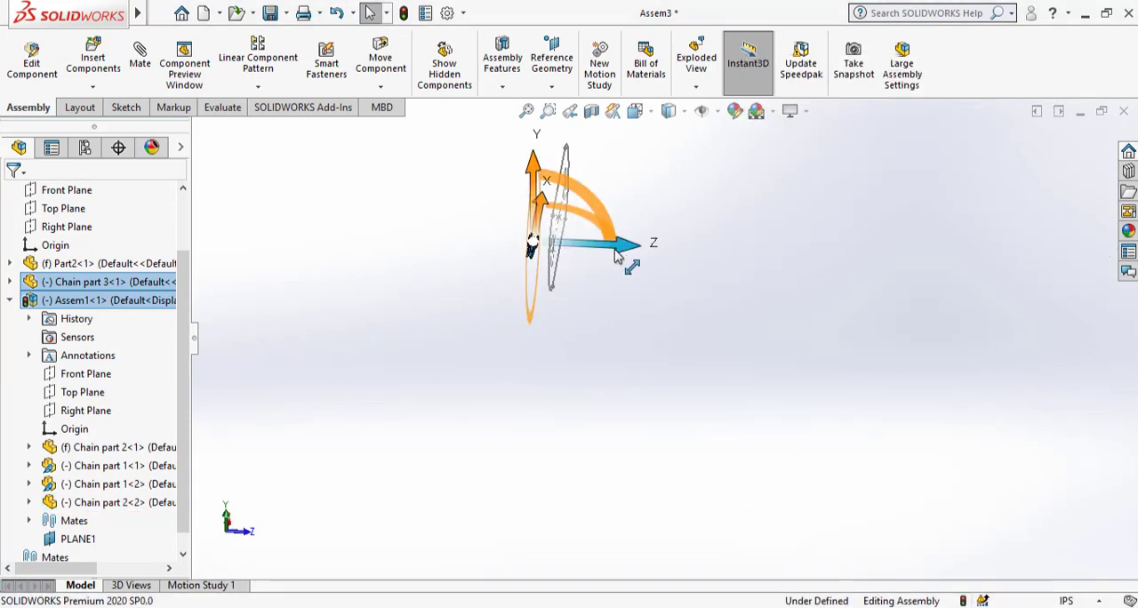
Move both chain components along the Z axis toward the slot path and check their placement.
drag(633, 256, 681, 262)
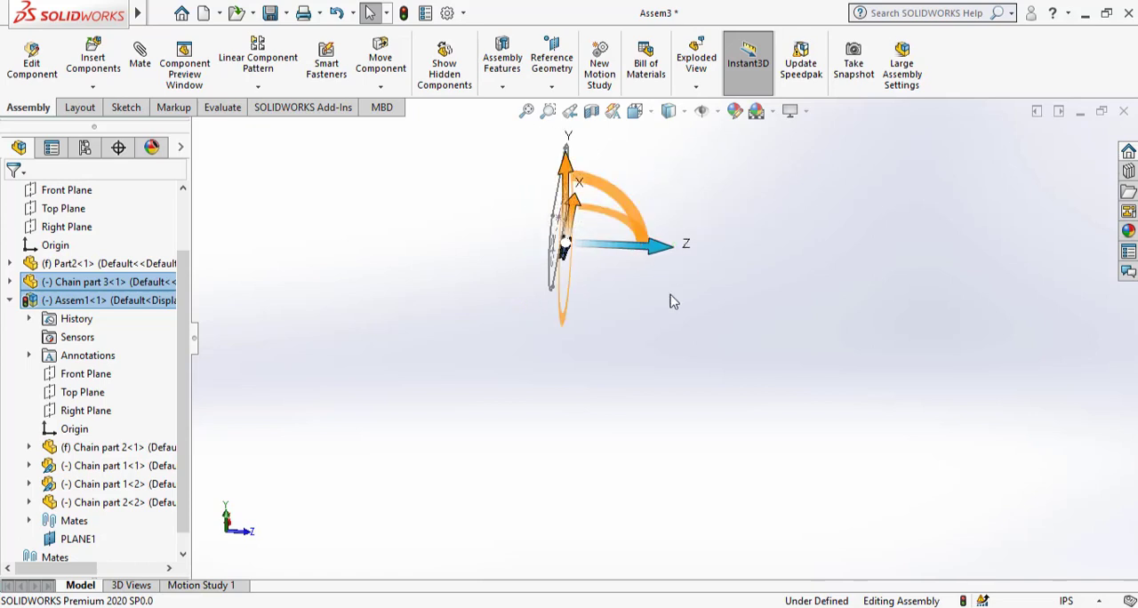
click(578, 244)
scroll(577, 244, down, 7)
middle_drag(596, 363, 419, 165)
scroll(462, 377, up, 1)
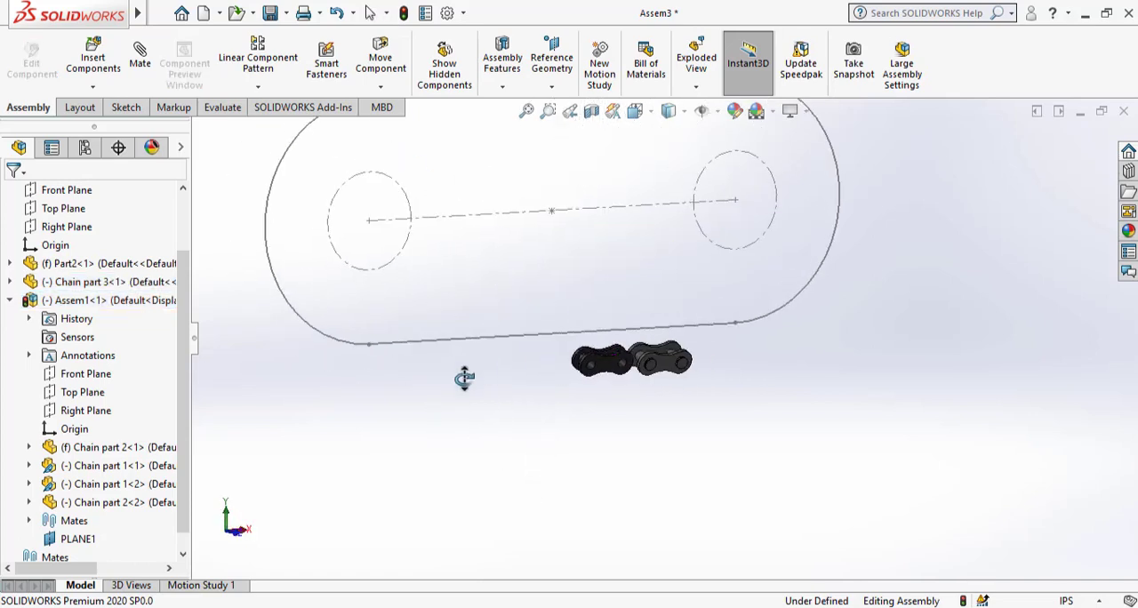
middle_drag(465, 379, 527, 382)
scroll(655, 378, up, 3)
scroll(664, 225, down, 2)
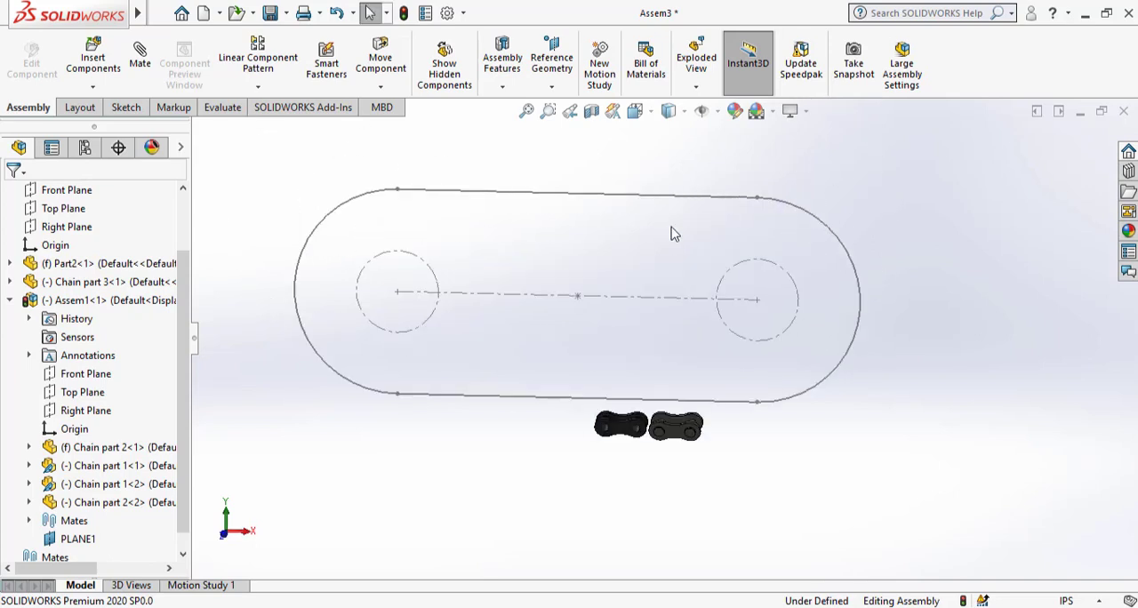
click(258, 87)
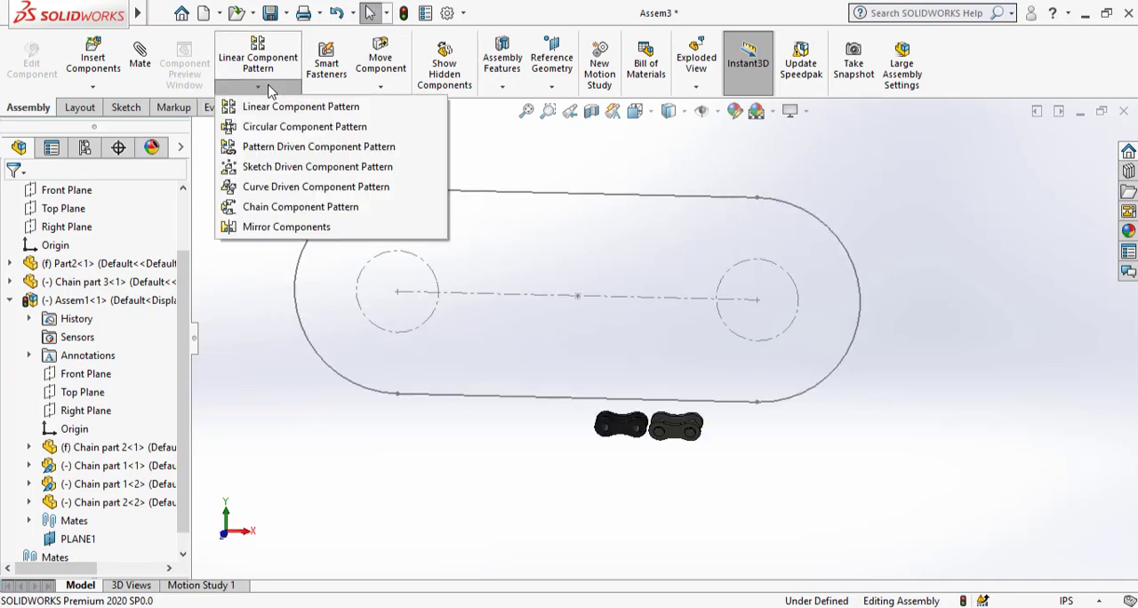
click(276, 207)
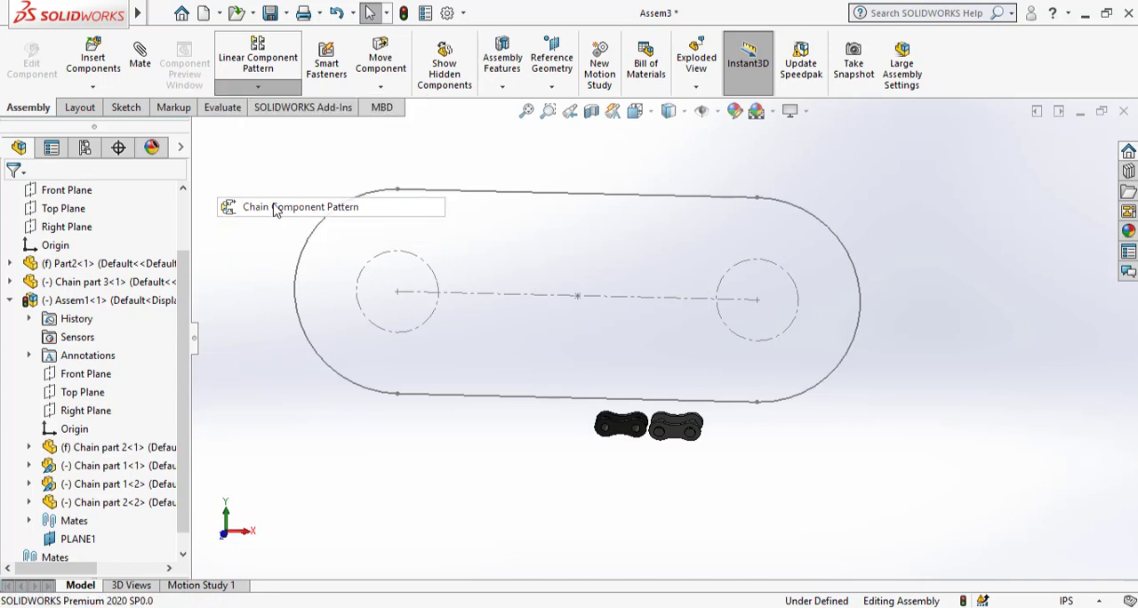
scroll(640, 275, up, 2)
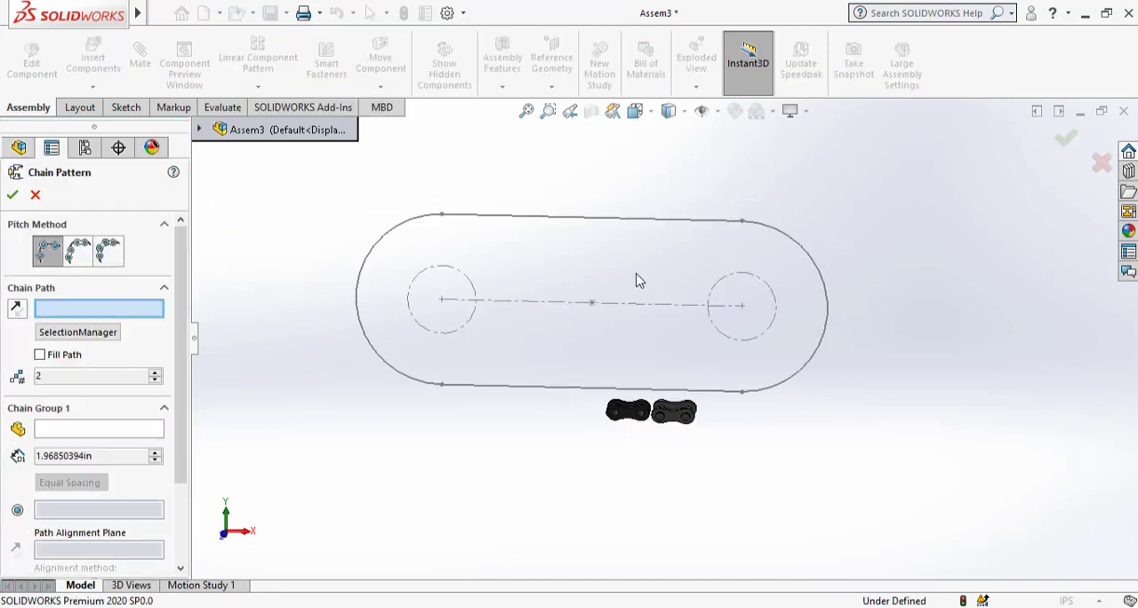
click(114, 254)
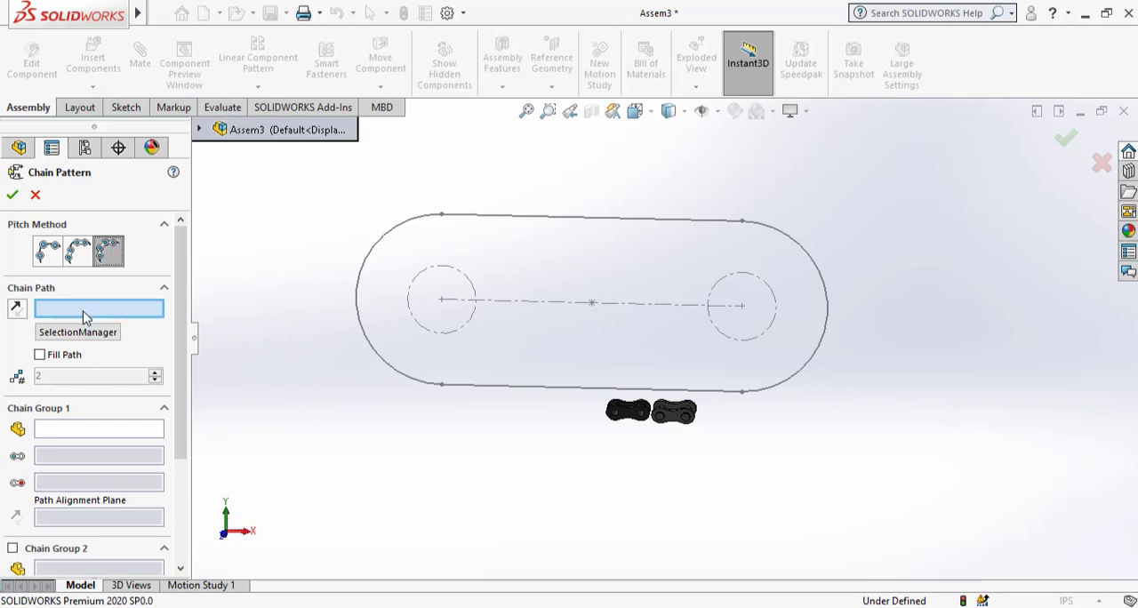
click(534, 218)
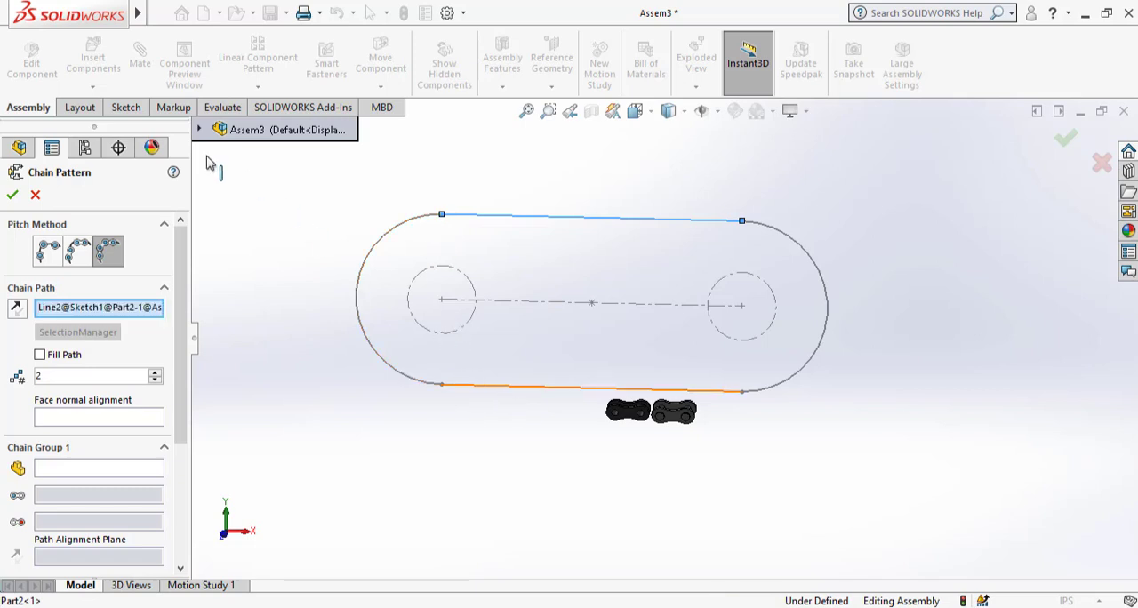
click(35, 196)
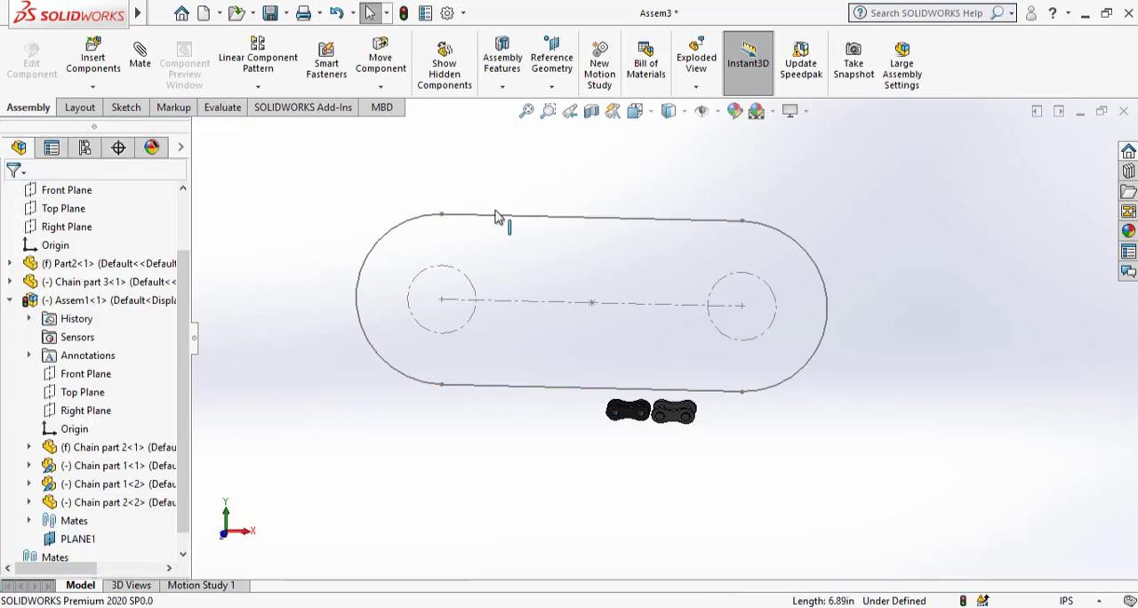
Save the assembly as Assem3 together with the modified Assem1, and open Part2's slot path sketch for editing in place.
right_click(534, 227)
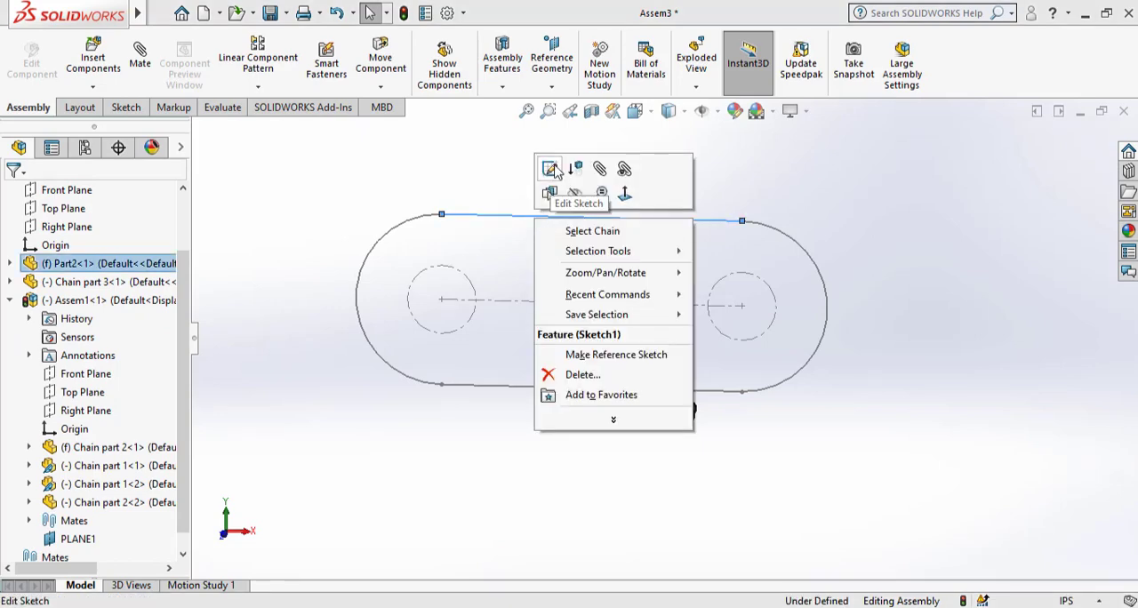
click(351, 157)
click(272, 13)
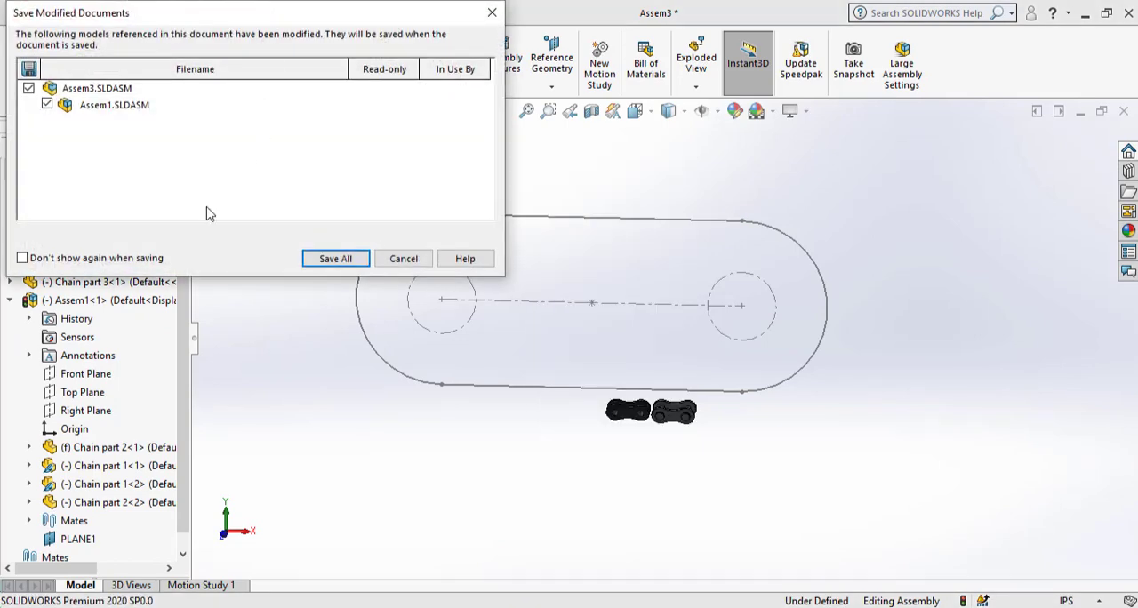
click(322, 257)
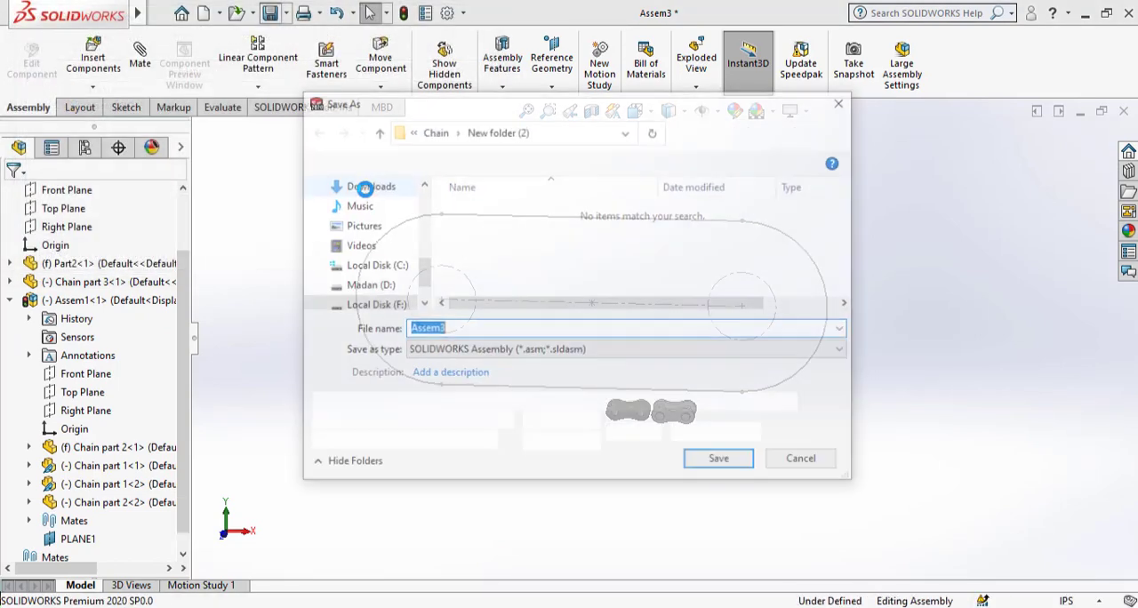
click(721, 460)
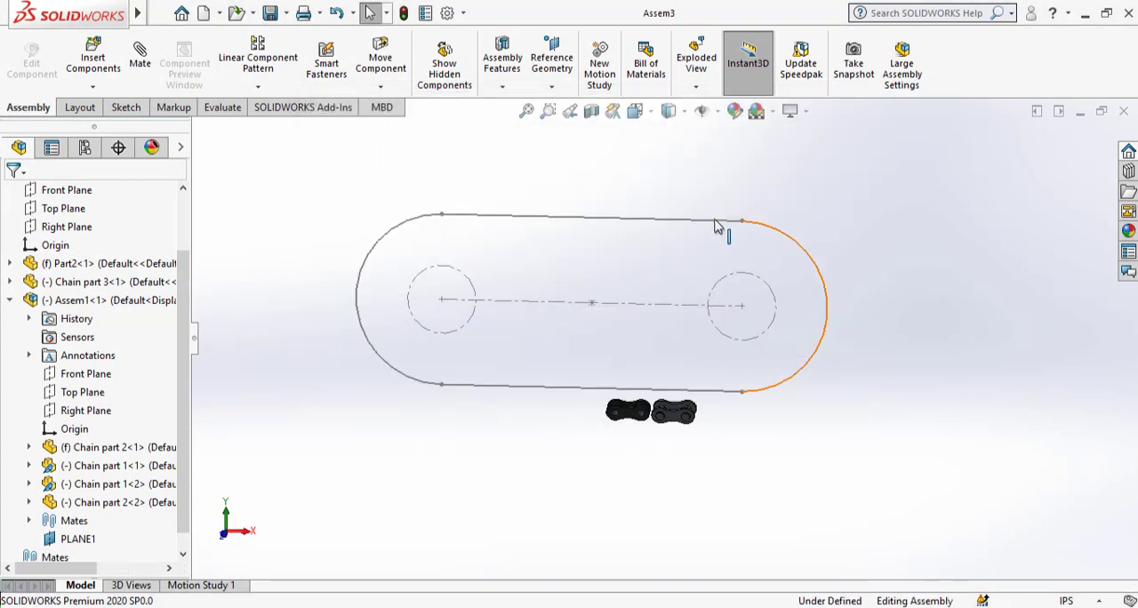
right_click(713, 224)
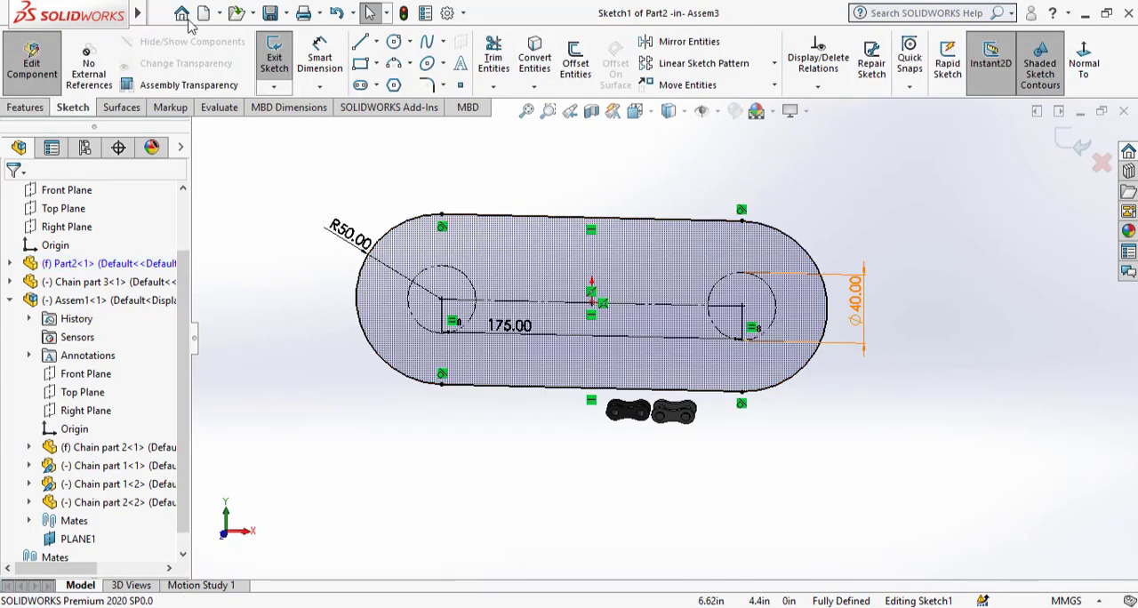
mouse_move(139, 13)
click(295, 14)
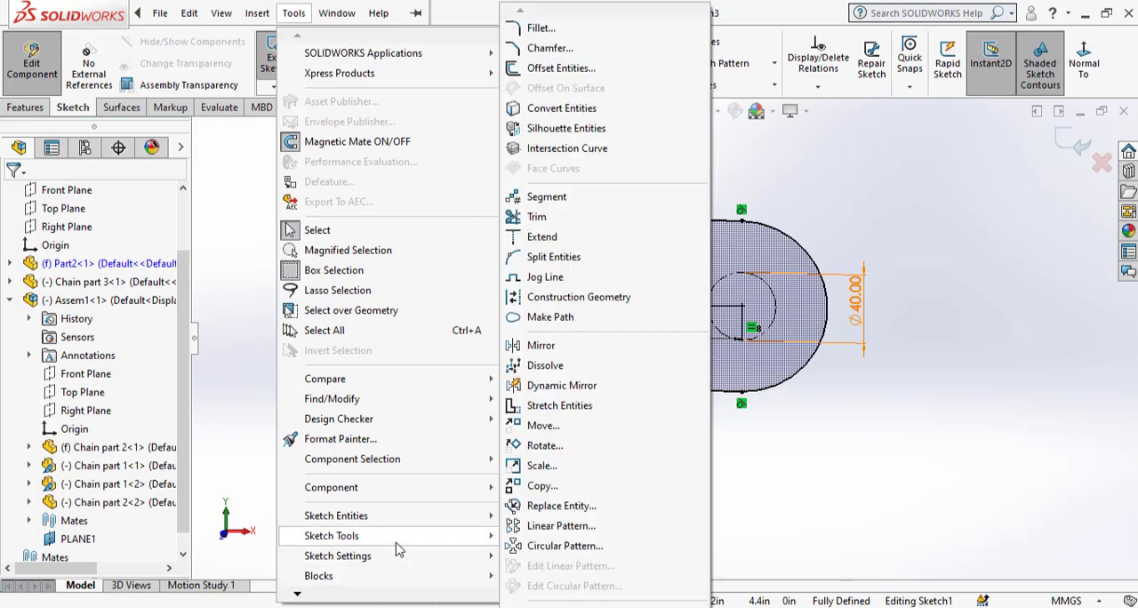
mouse_move(393, 576)
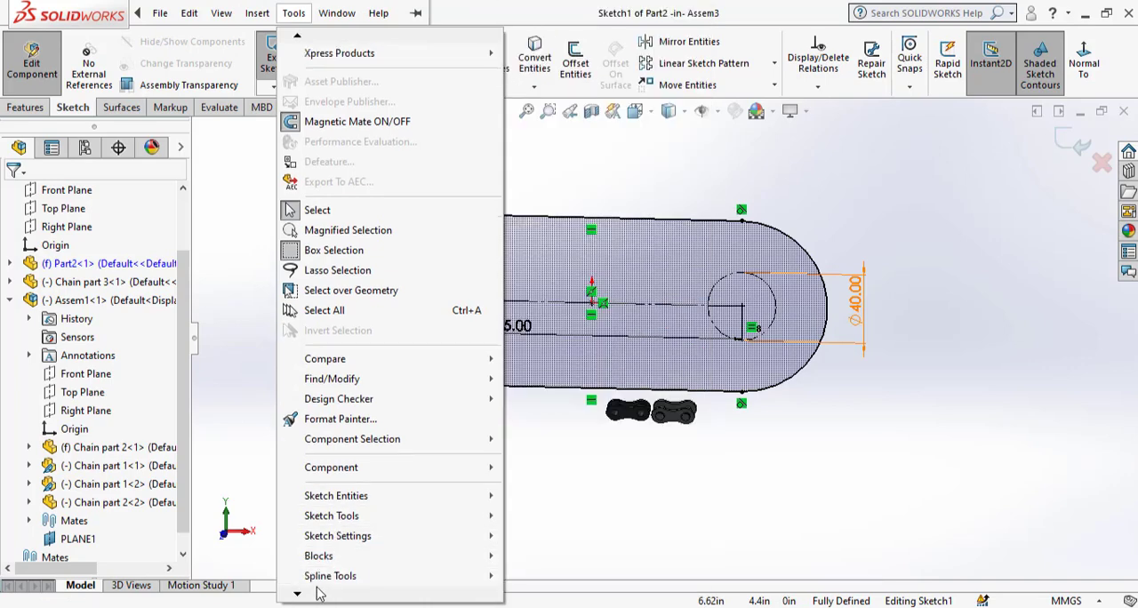
mouse_move(339, 561)
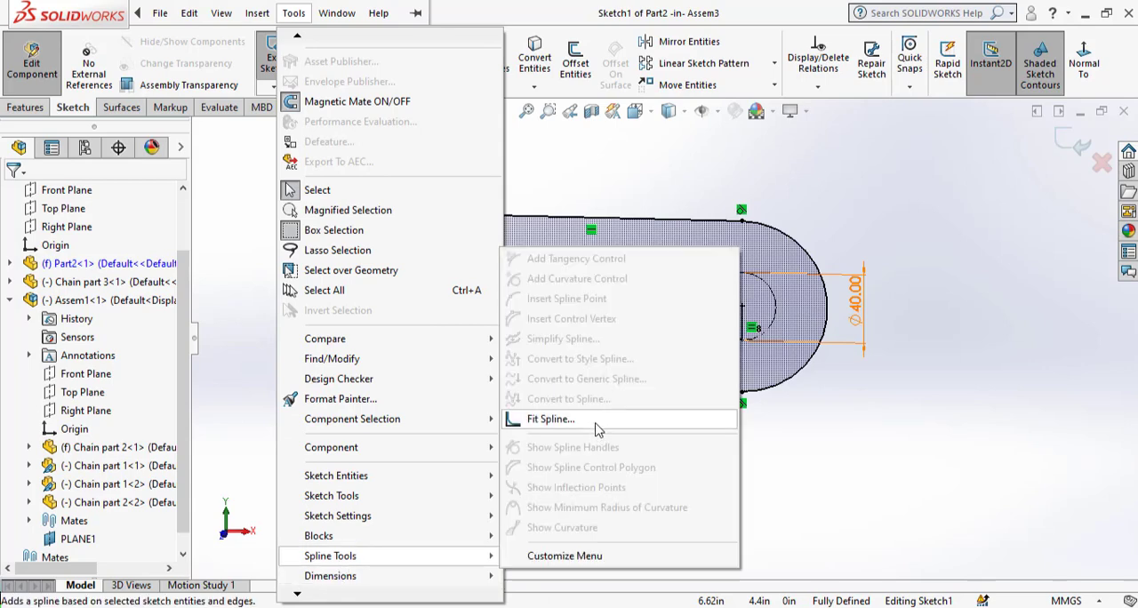
click(550, 418)
mouse_move(289, 163)
mouse_down()
mouse_move(708, 315)
mouse_move(984, 457)
mouse_move(856, 453)
mouse_up()
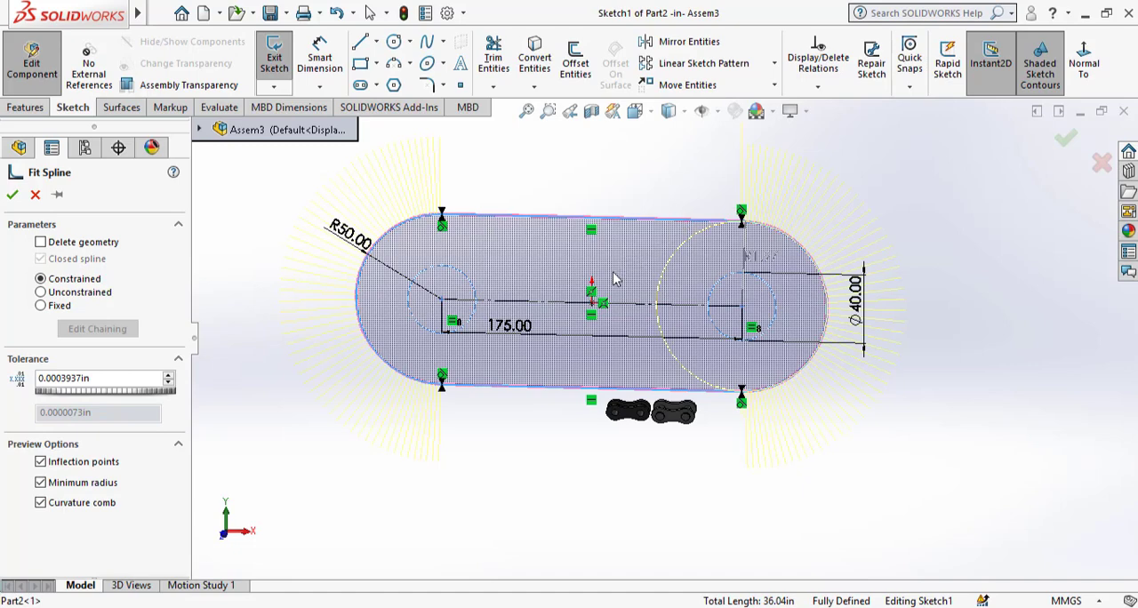
scroll(613, 279, down, 3)
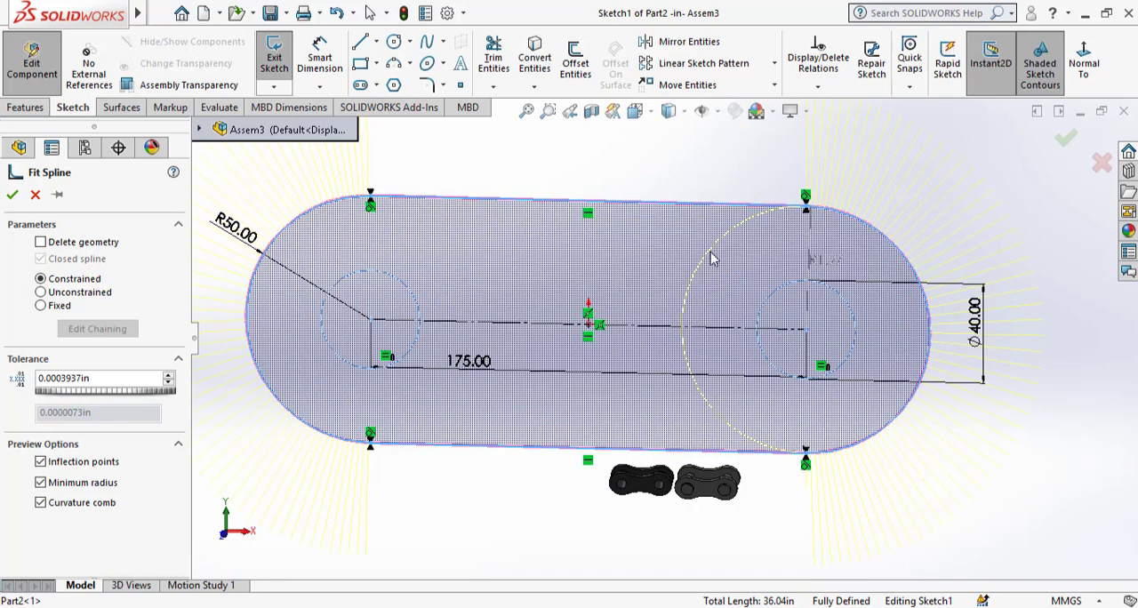
click(710, 252)
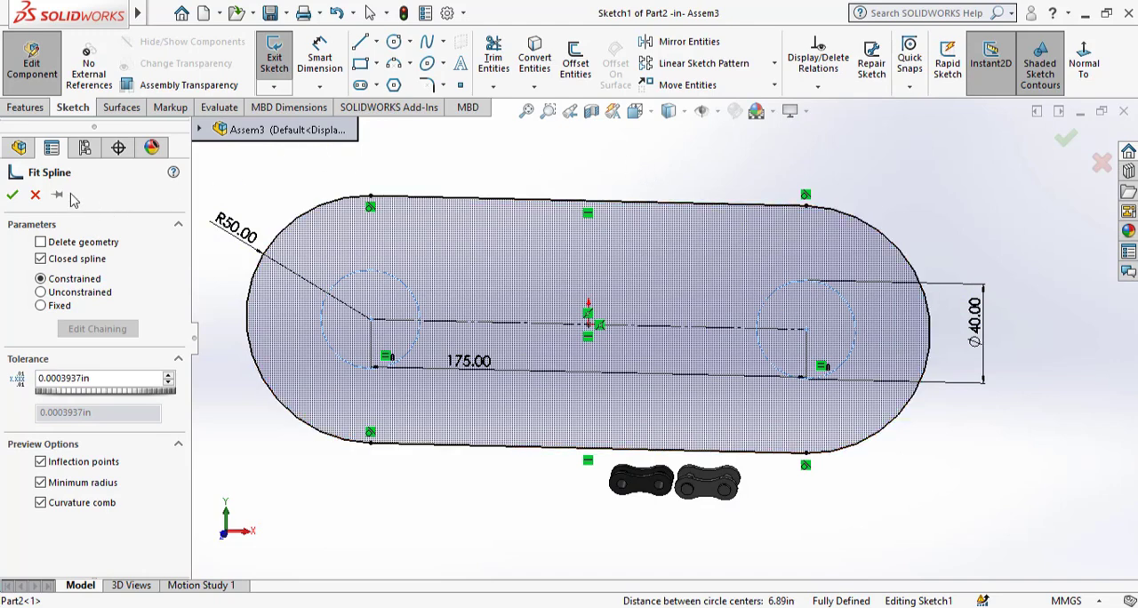
click(36, 195)
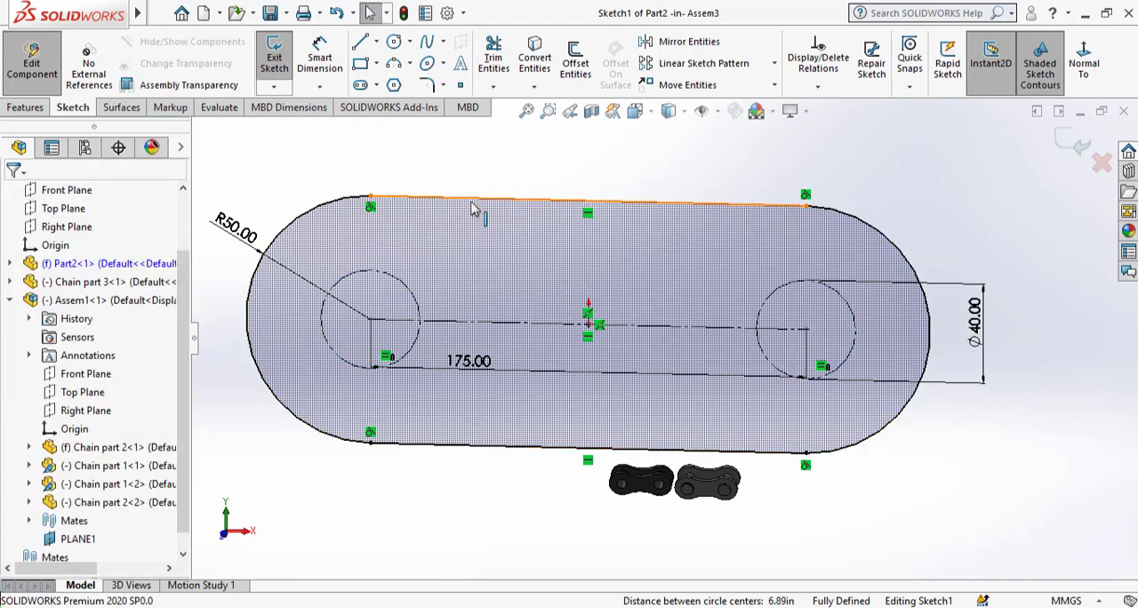
Fit a constrained spline to only the slot's two straight lines and two end arcs, keeping the original geometry.
click(473, 204)
ctrl+click(337, 203)
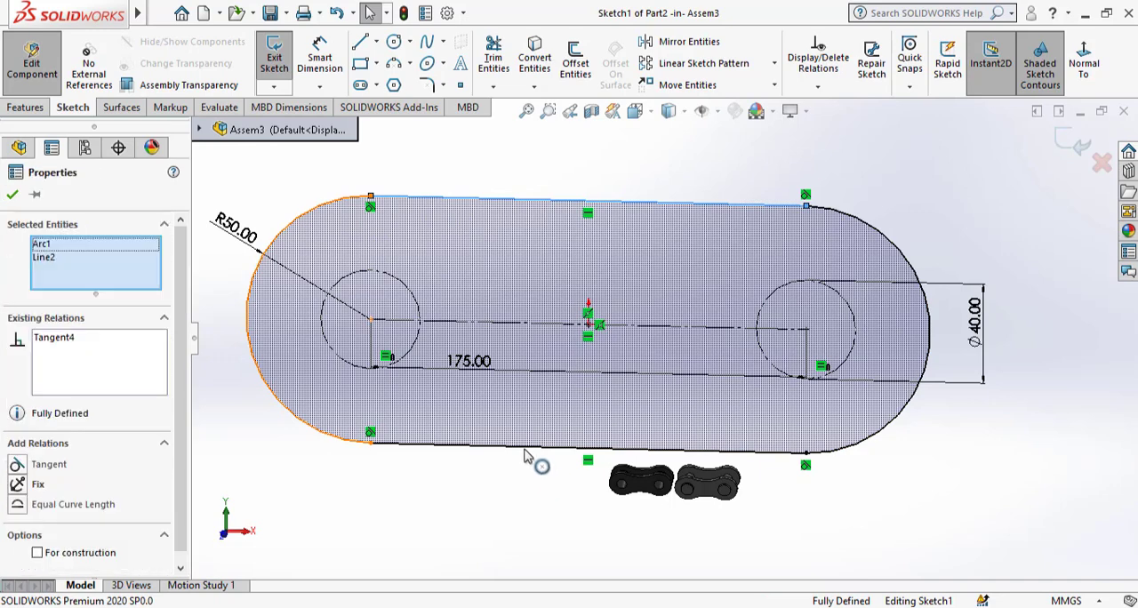
ctrl+click(844, 458)
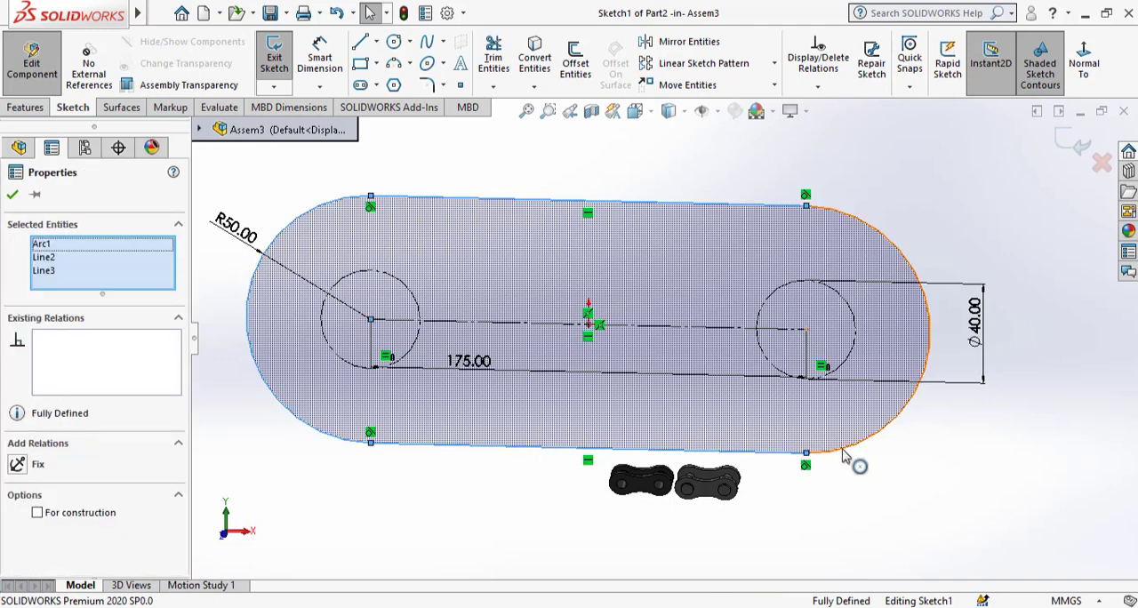
ctrl+click(844, 456)
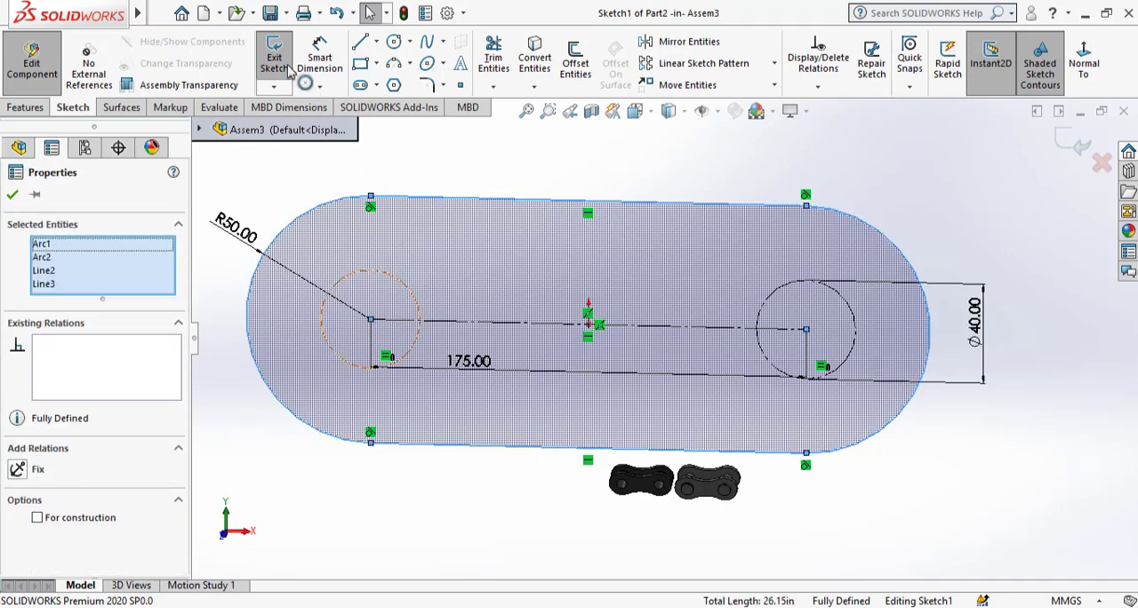
mouse_move(140, 15)
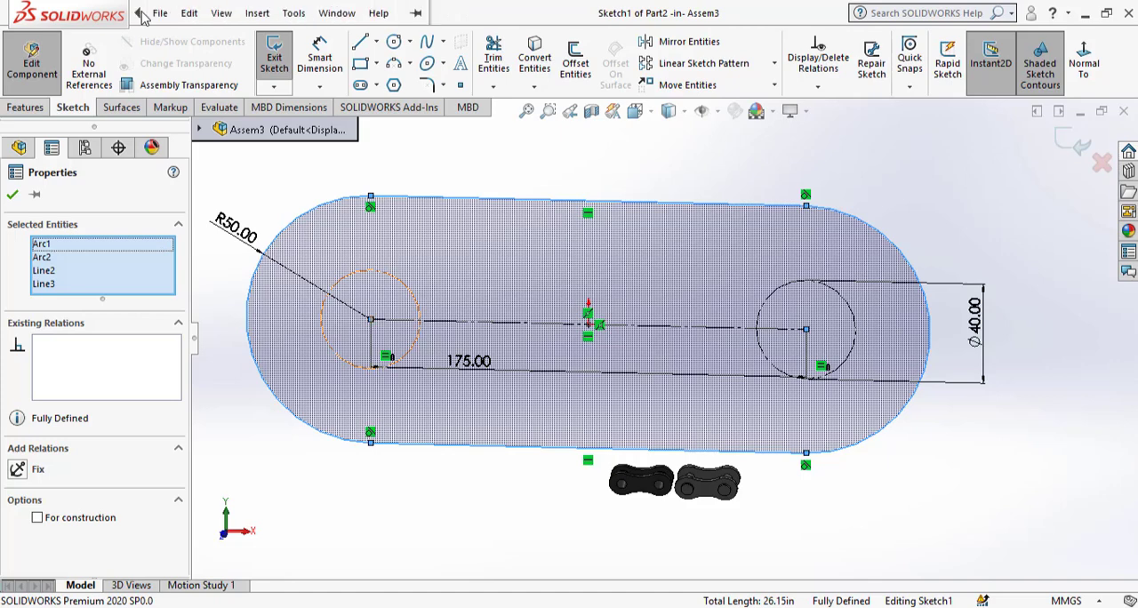
click(299, 13)
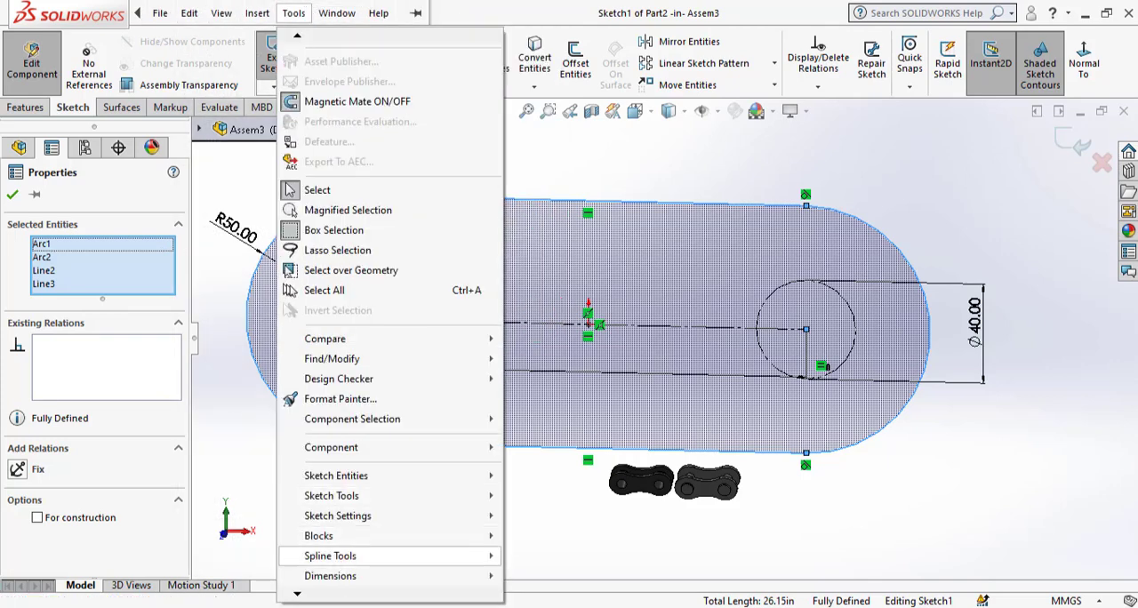
mouse_move(348, 560)
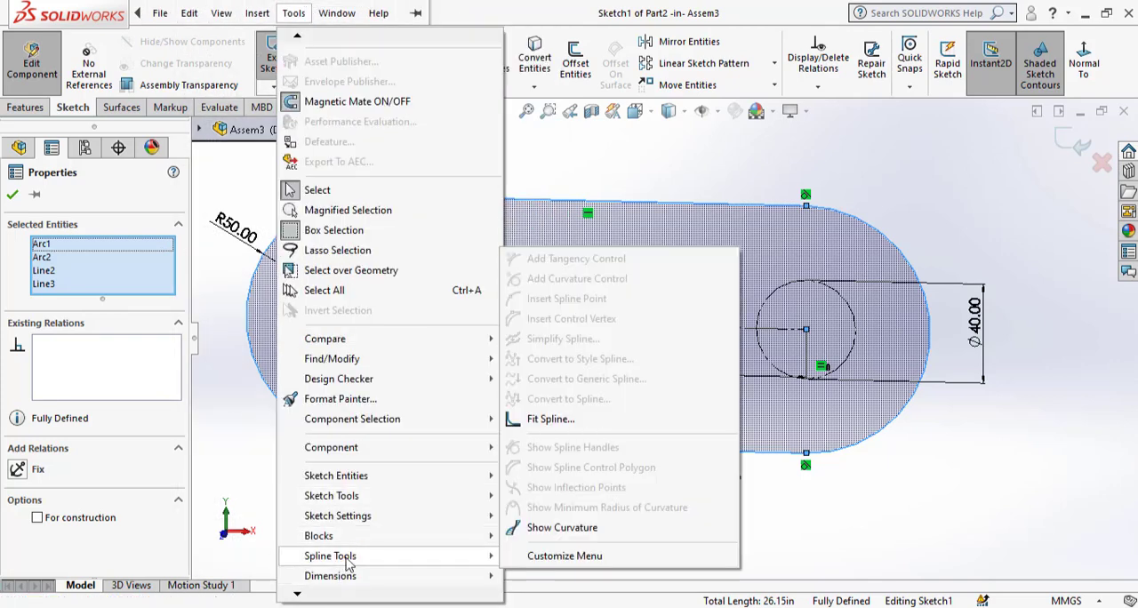
click(550, 418)
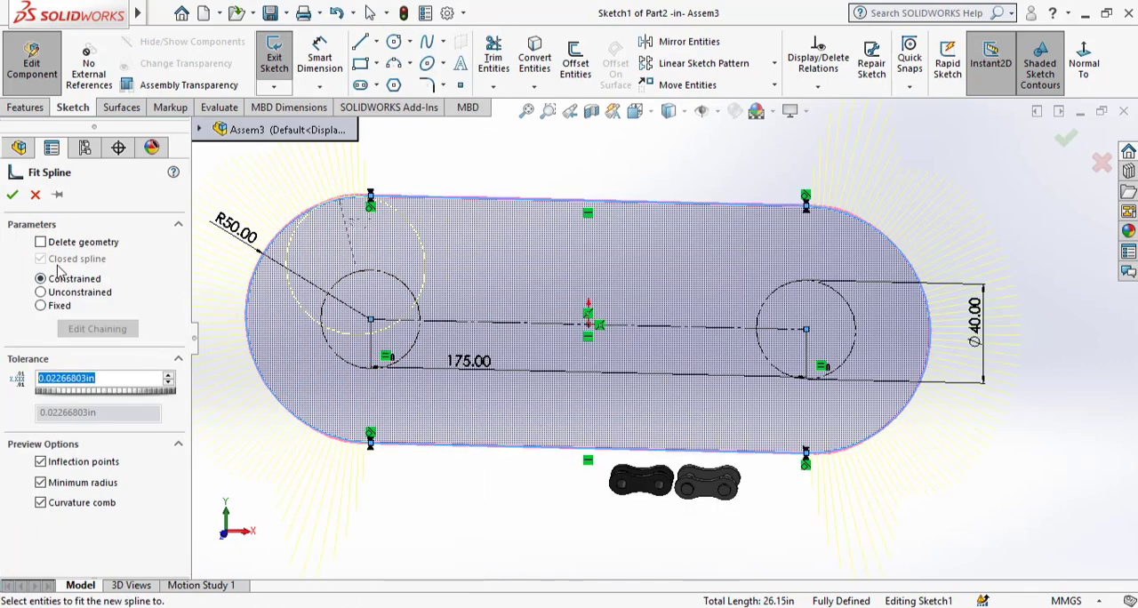
click(14, 194)
click(883, 421)
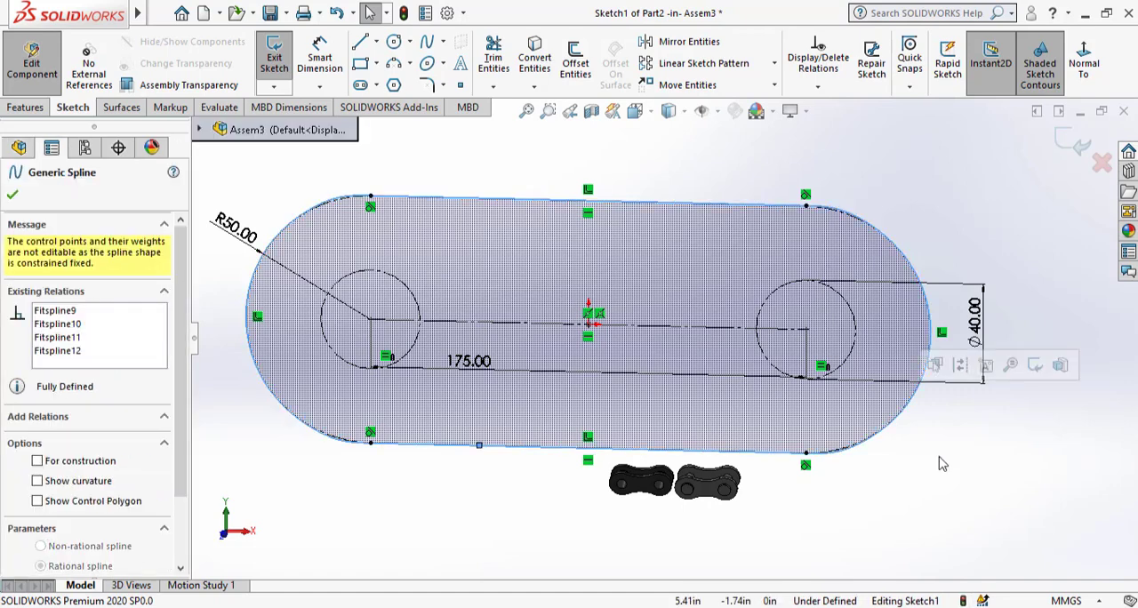
click(942, 463)
Exit the slot path sketch and return from editing Part2 to the assembly.
click(1077, 144)
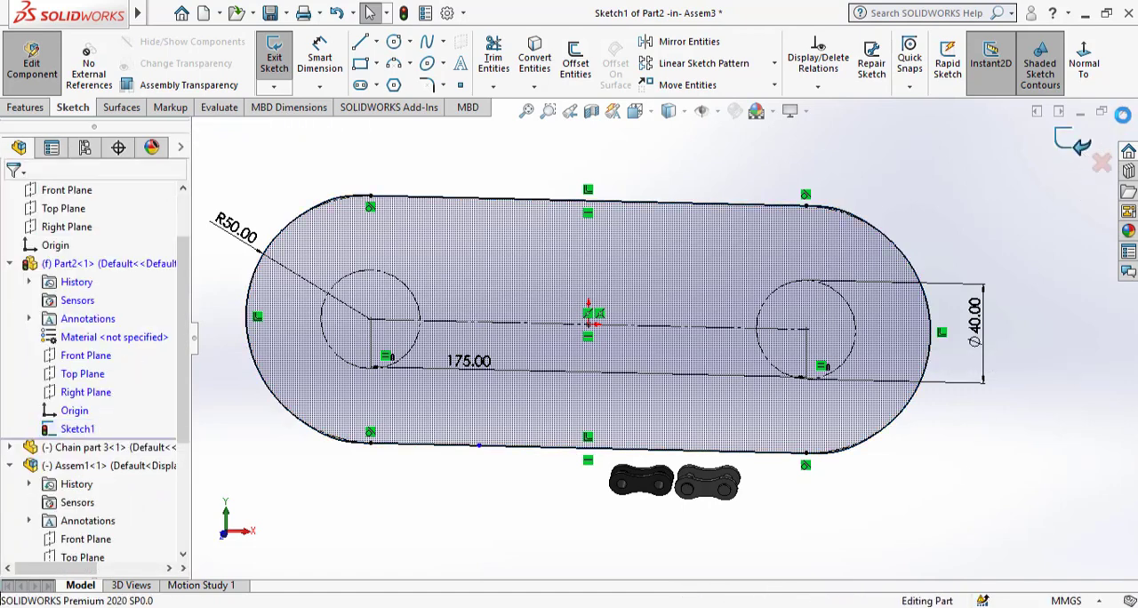
scroll(1009, 349, up, 1)
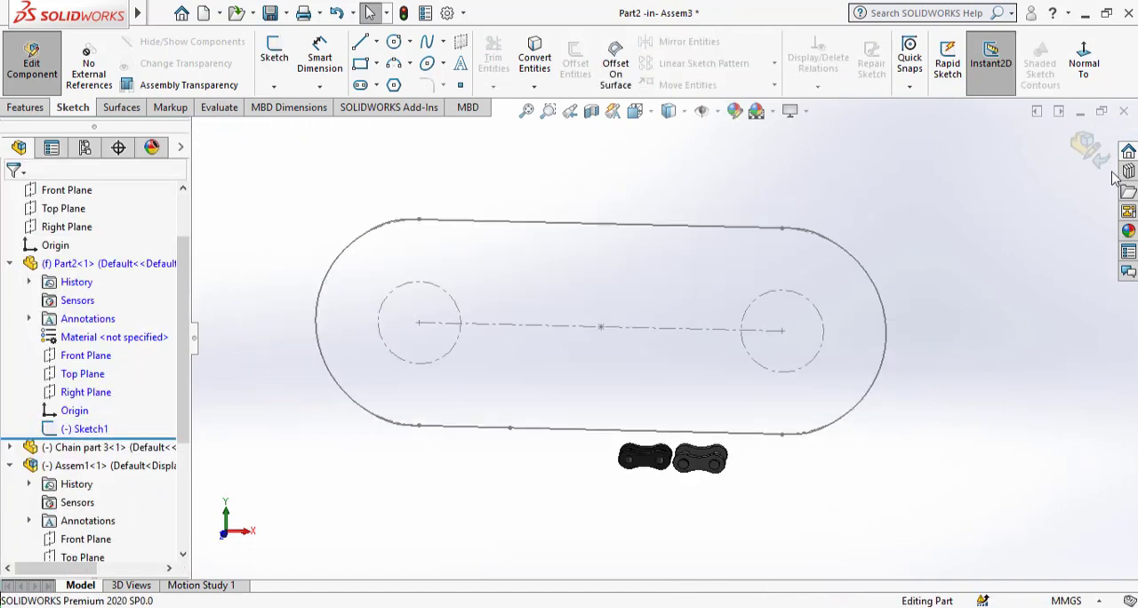
click(1095, 153)
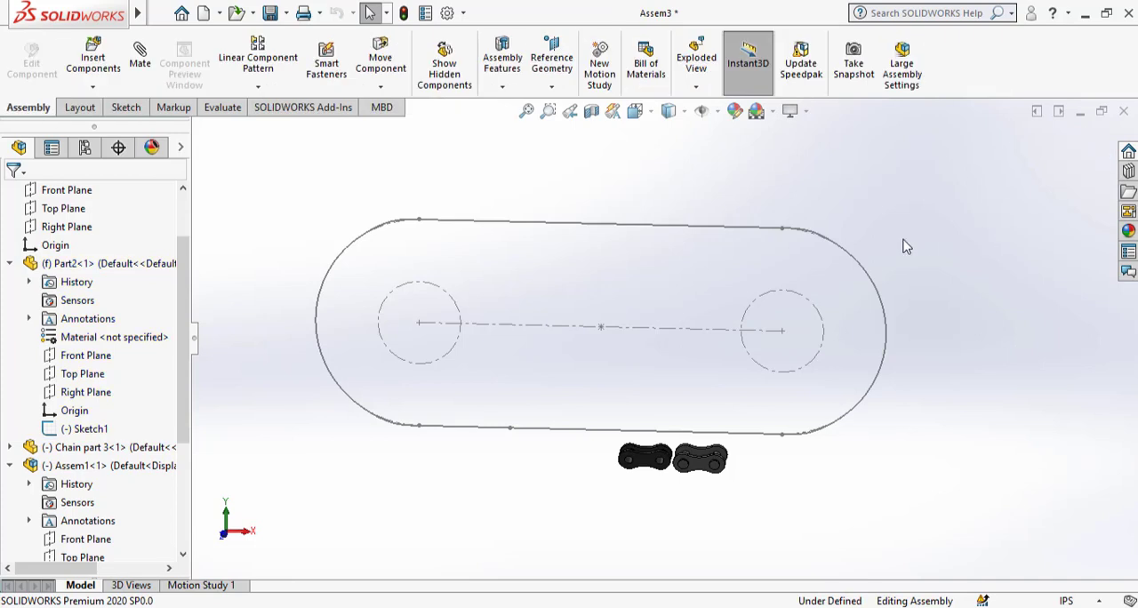
Start a Chain Component Pattern with the connected linkage pitch method, using the fitted slot spline as the chain path with Fill Path enabled.
click(257, 87)
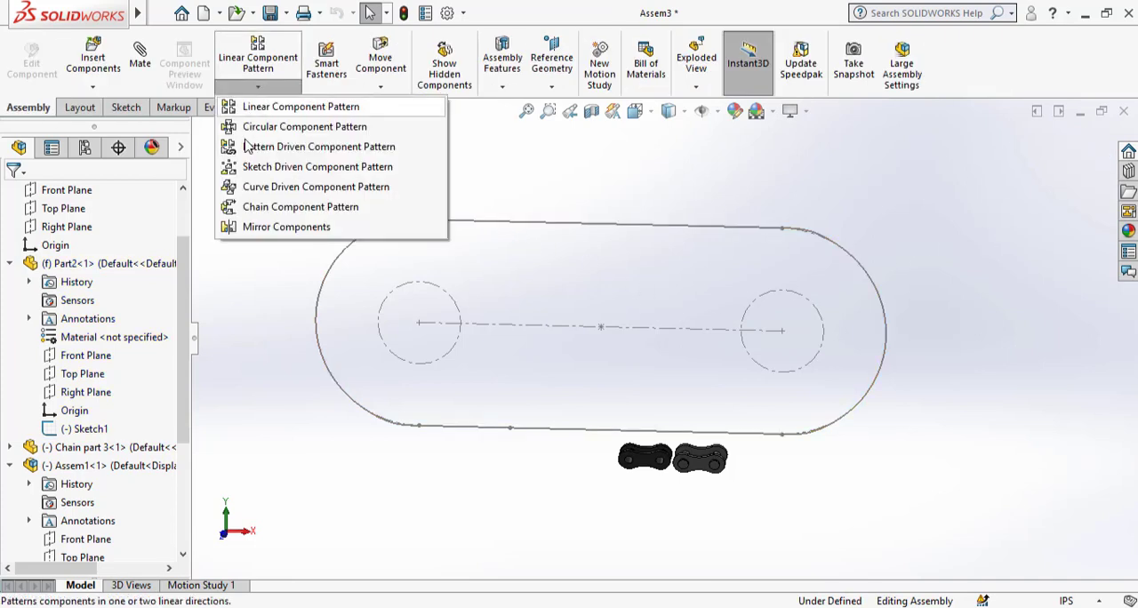
click(267, 206)
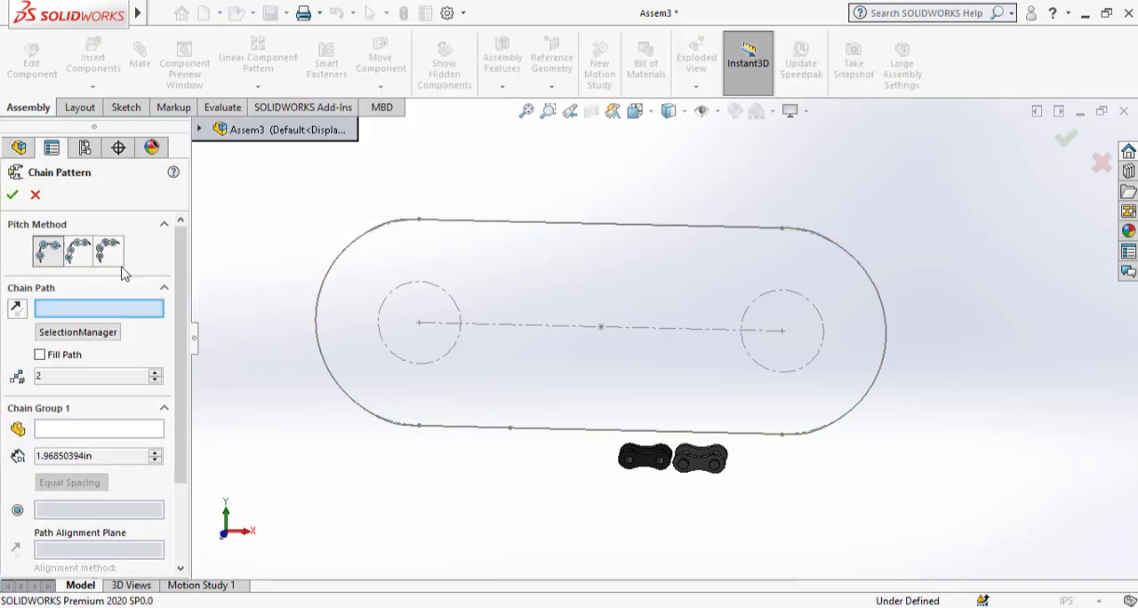
click(111, 256)
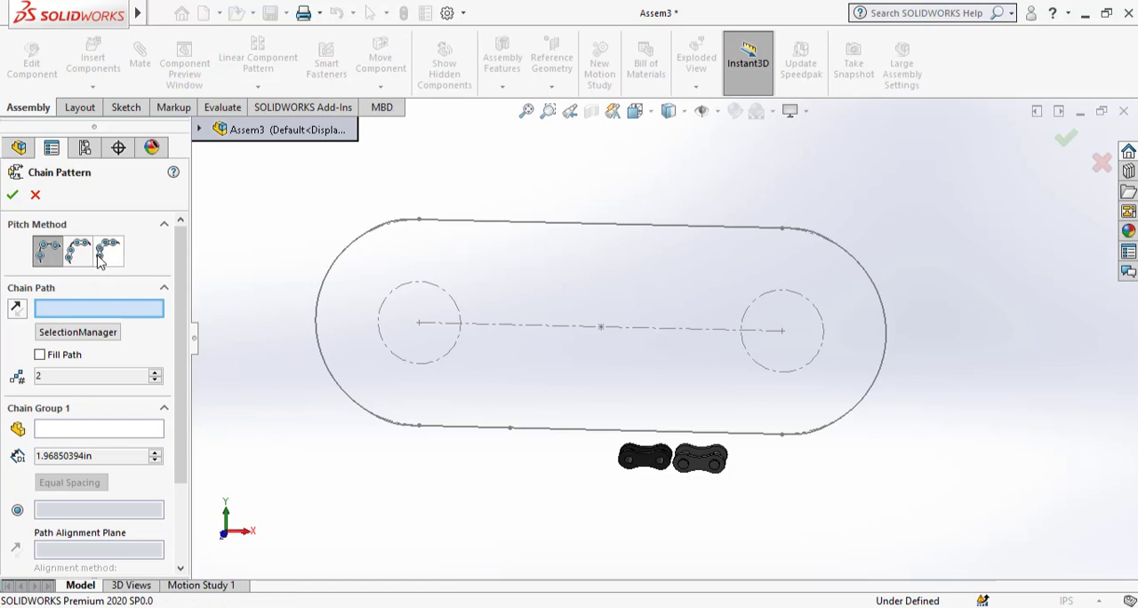
click(584, 229)
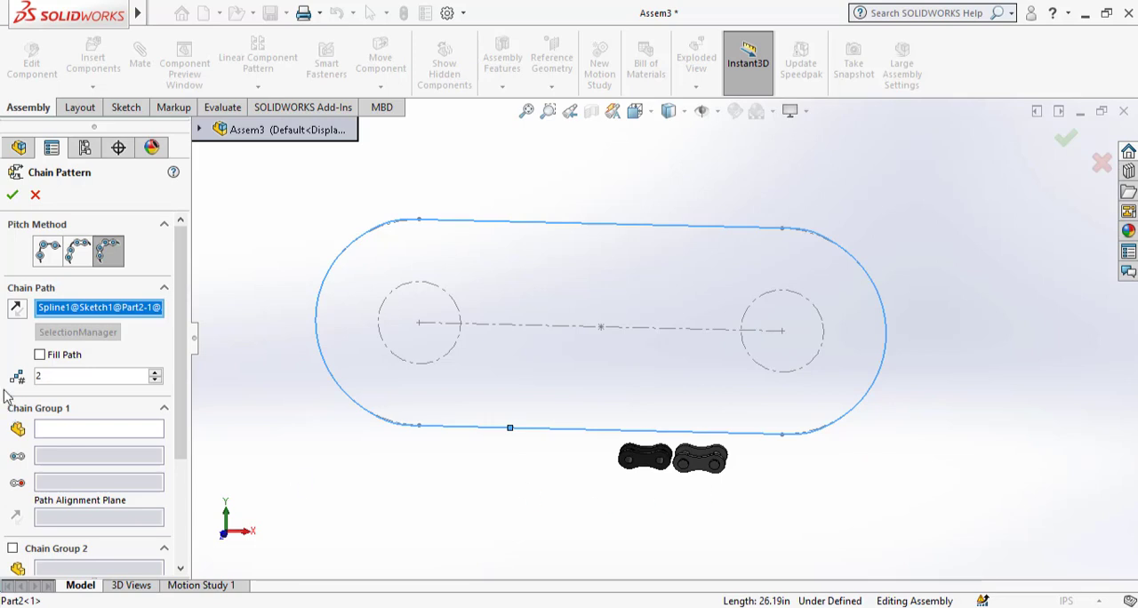
click(40, 357)
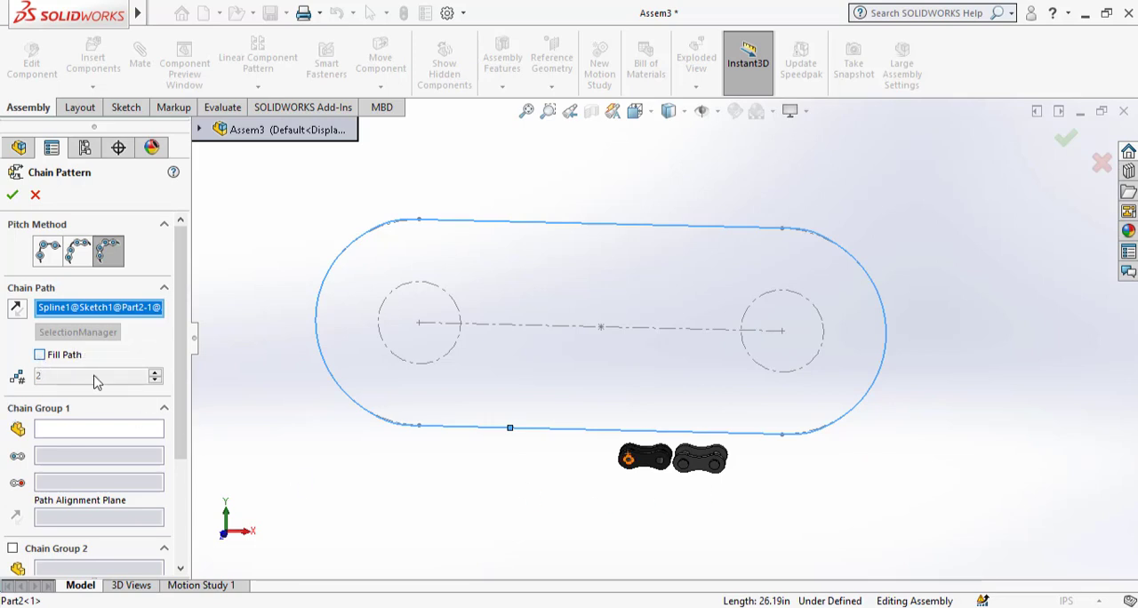
scroll(180, 404, down, 1)
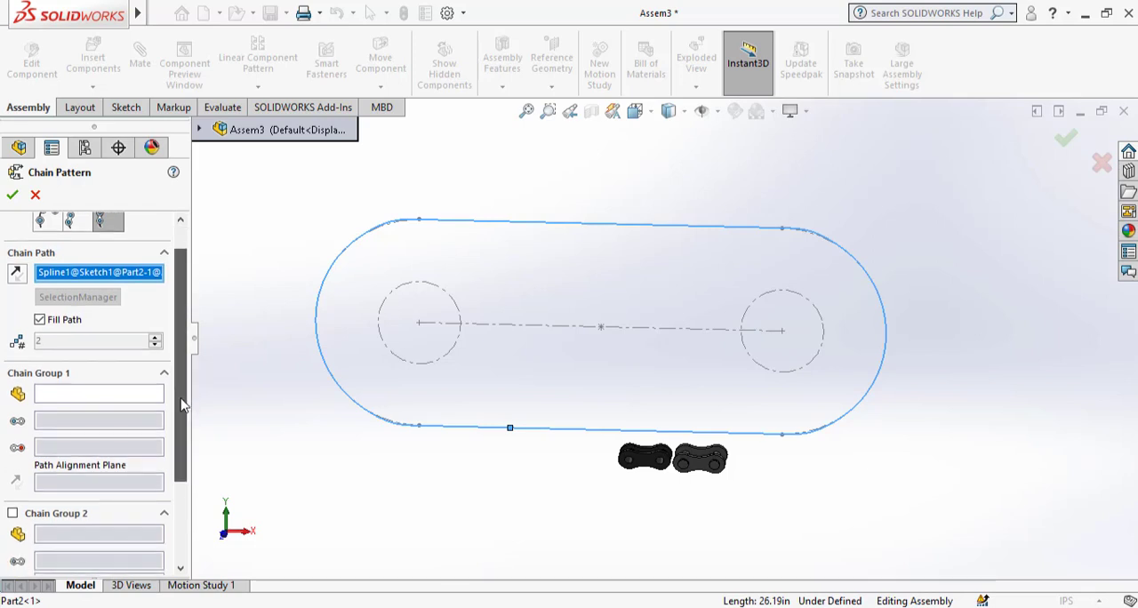
Define Chain Group 1 with the Assem1 link, using the cylindrical faces of its two pins as path links.
click(88, 400)
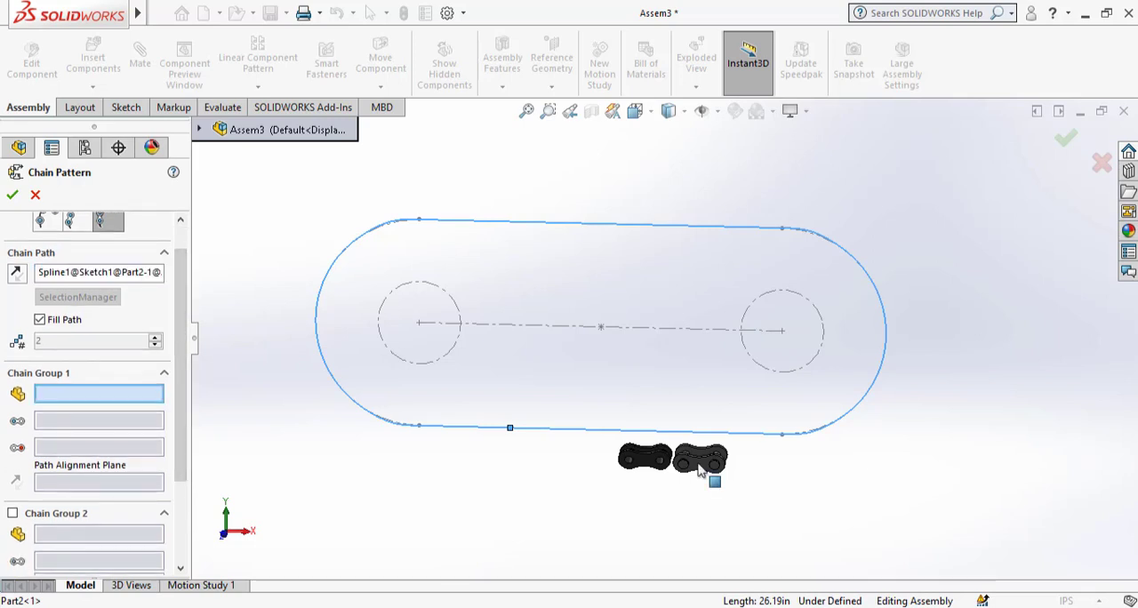
click(713, 466)
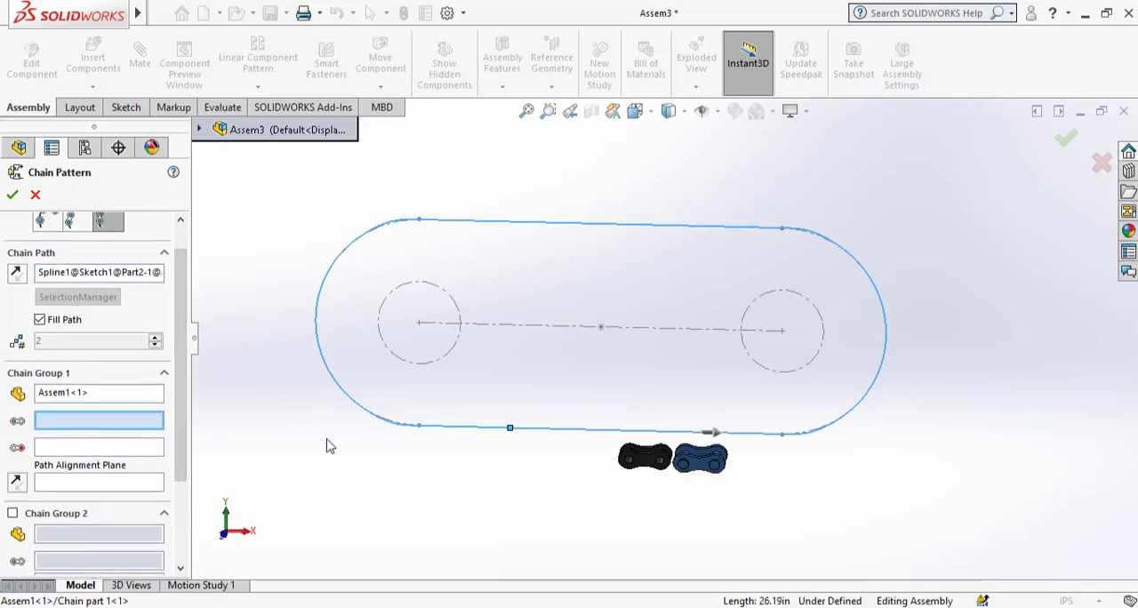
scroll(673, 445, down, 8)
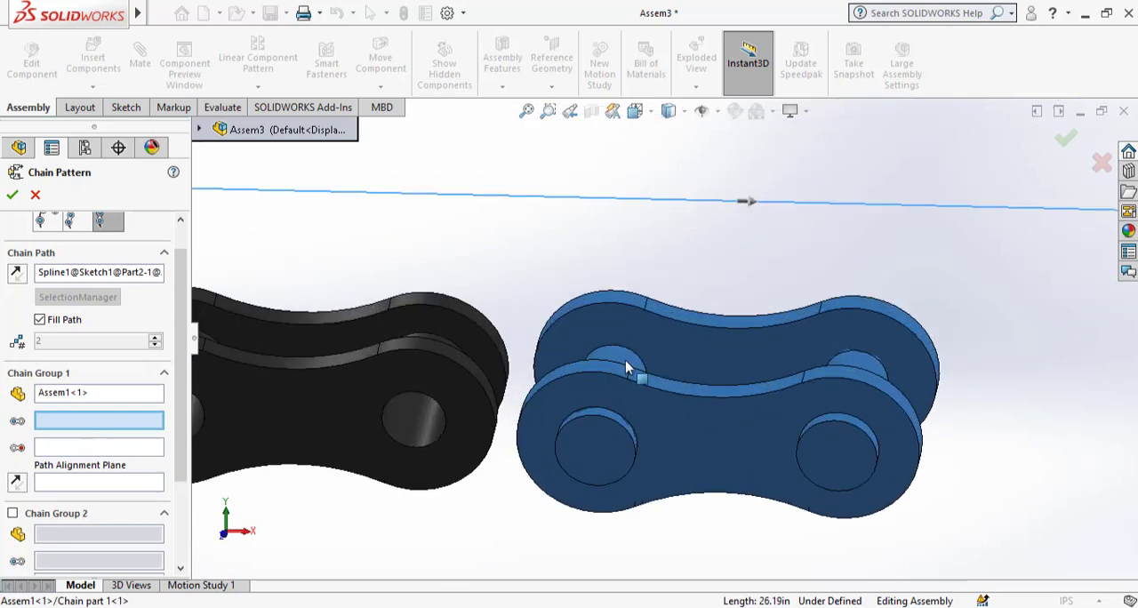
click(627, 368)
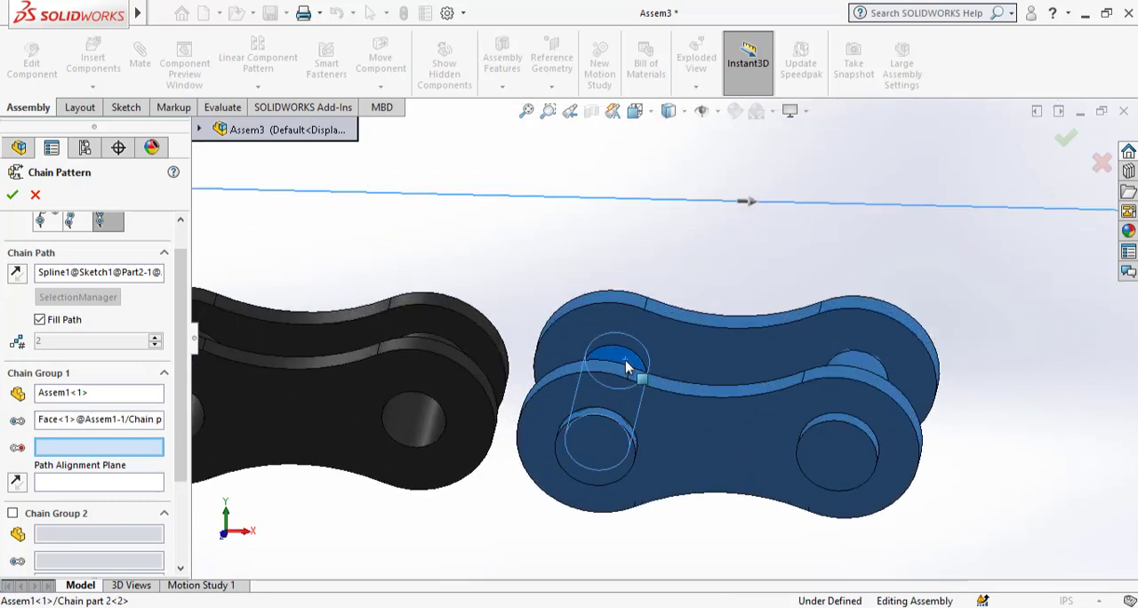
click(876, 368)
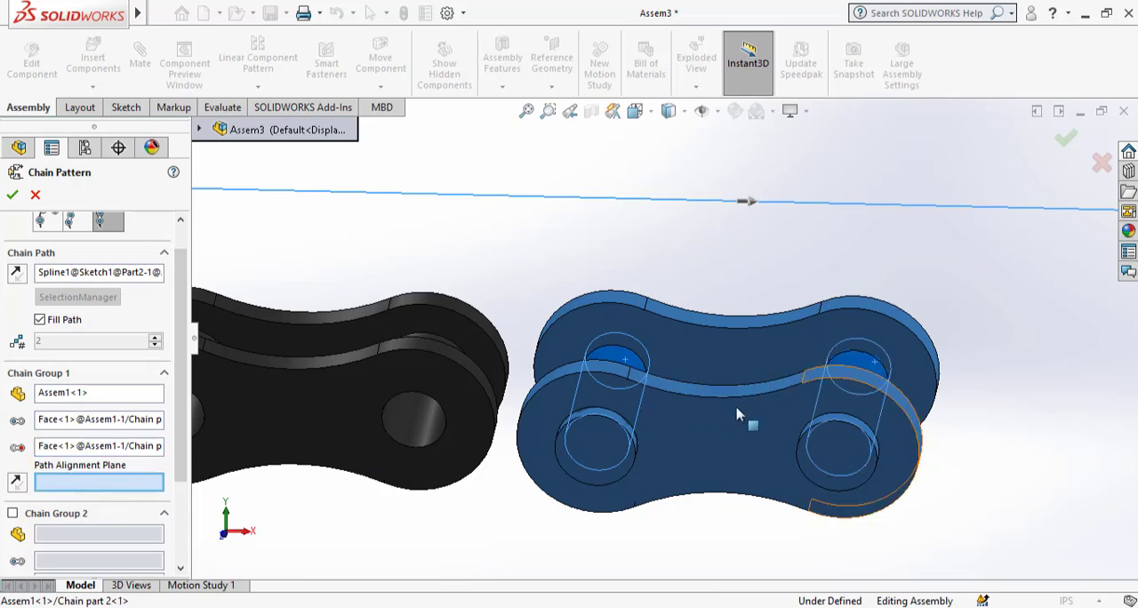
Set PLANE1 of Assem1 as the path alignment plane for Chain Group 1.
scroll(805, 418, up, 10)
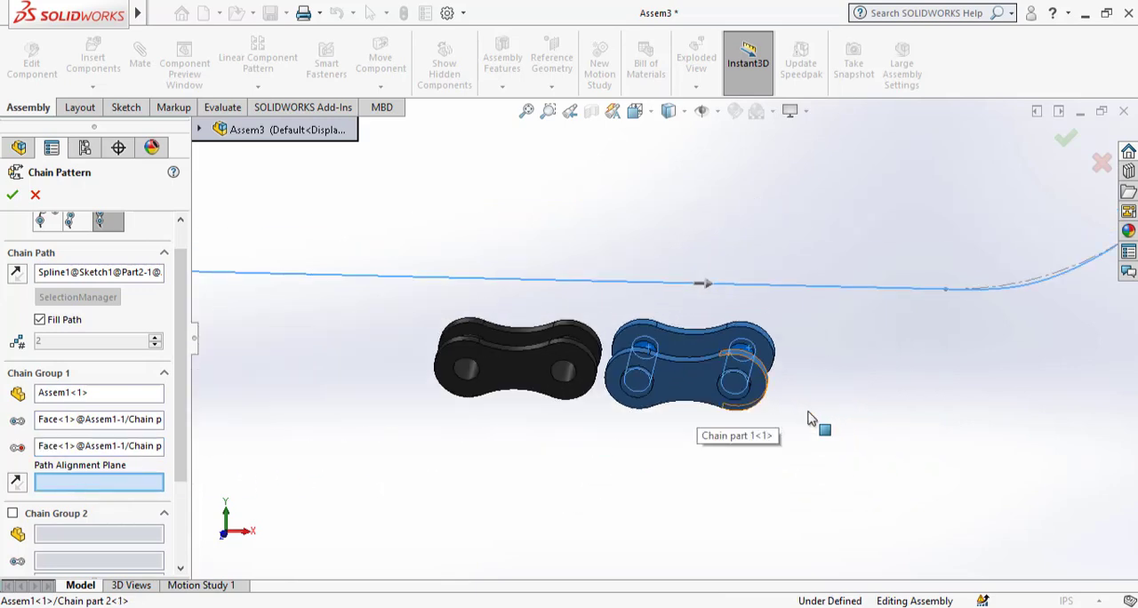
click(199, 132)
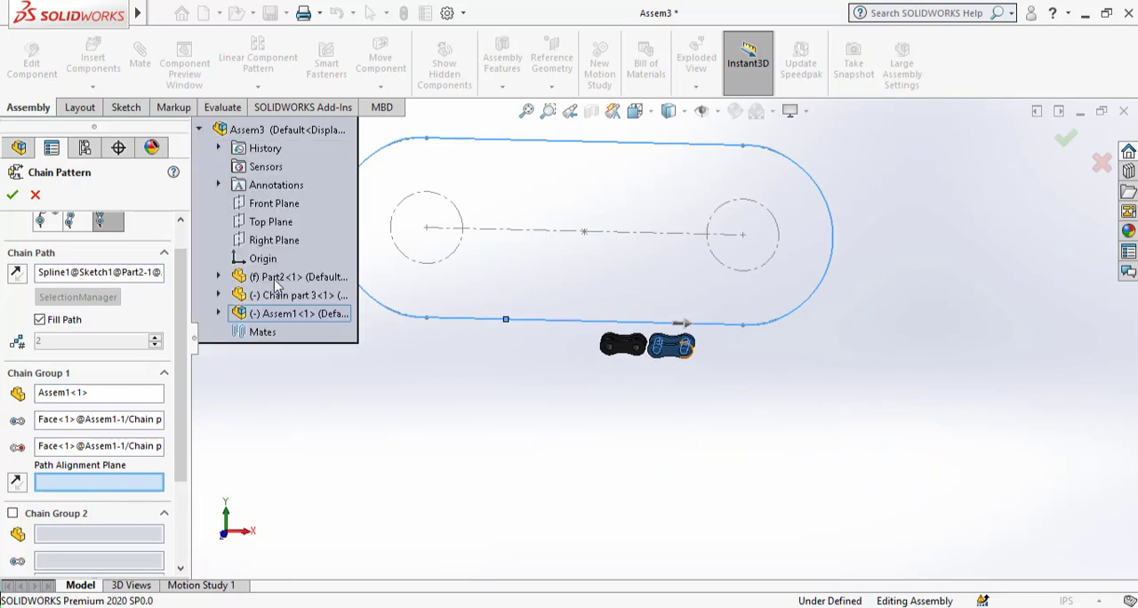
click(218, 314)
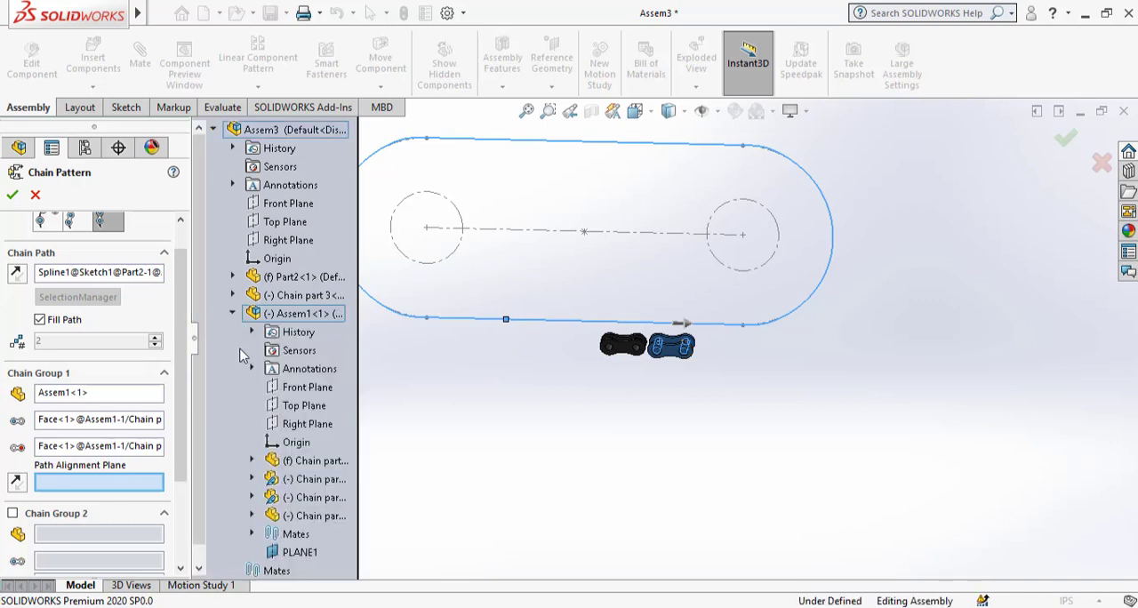
click(290, 554)
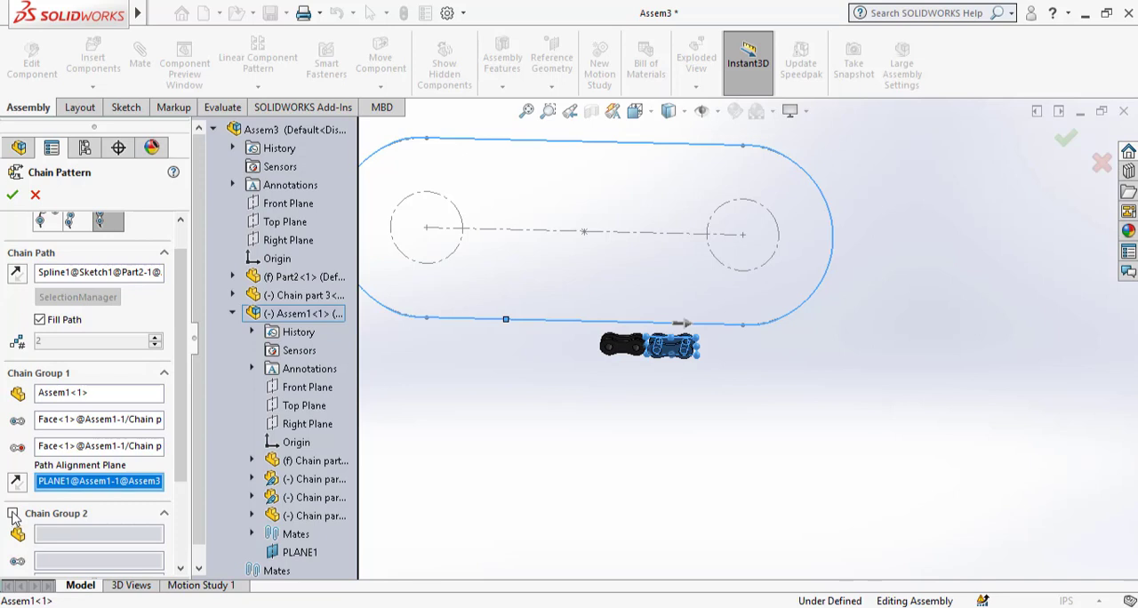
Enable Chain Group 2 with Chain part 3, using its two cylindrical roller faces as path links.
click(12, 514)
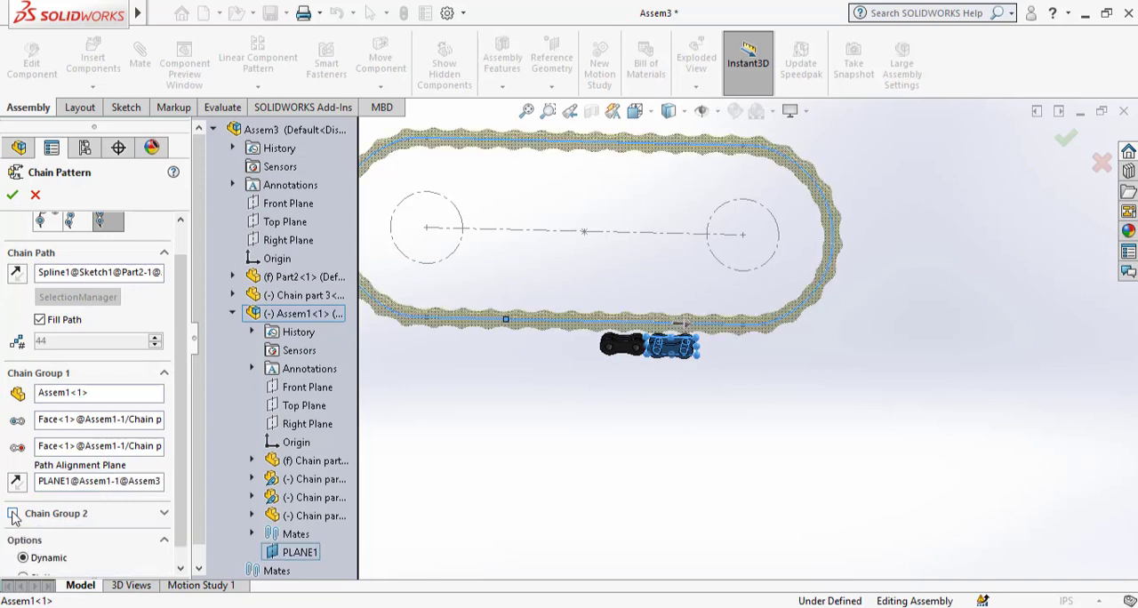
click(12, 515)
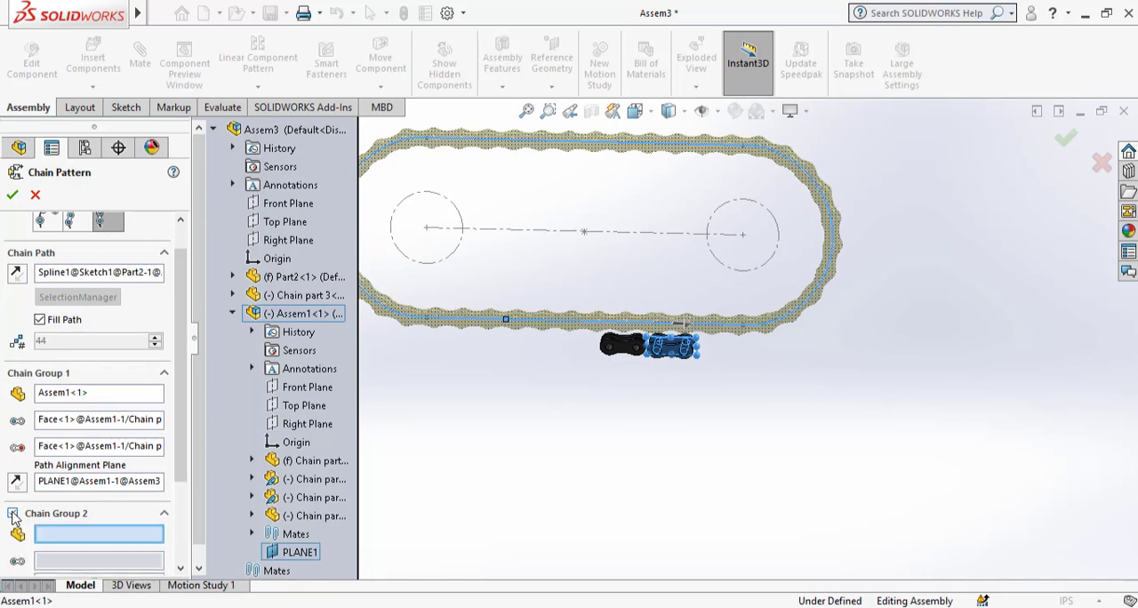
scroll(174, 525, down, 3)
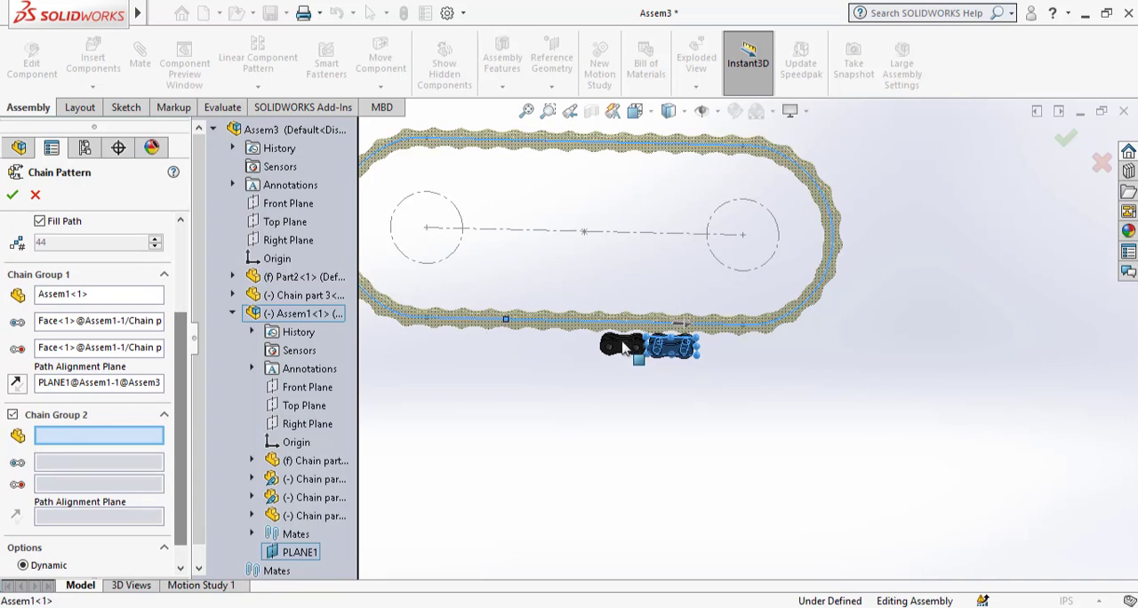
click(626, 348)
scroll(626, 354, down, 10)
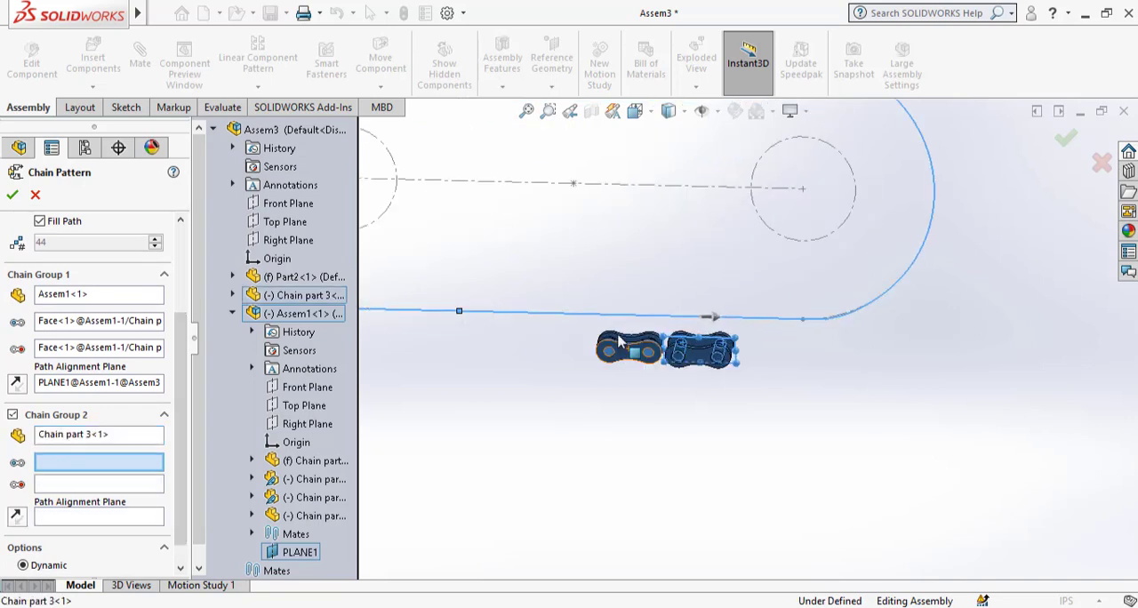
middle_drag(683, 406, 685, 508)
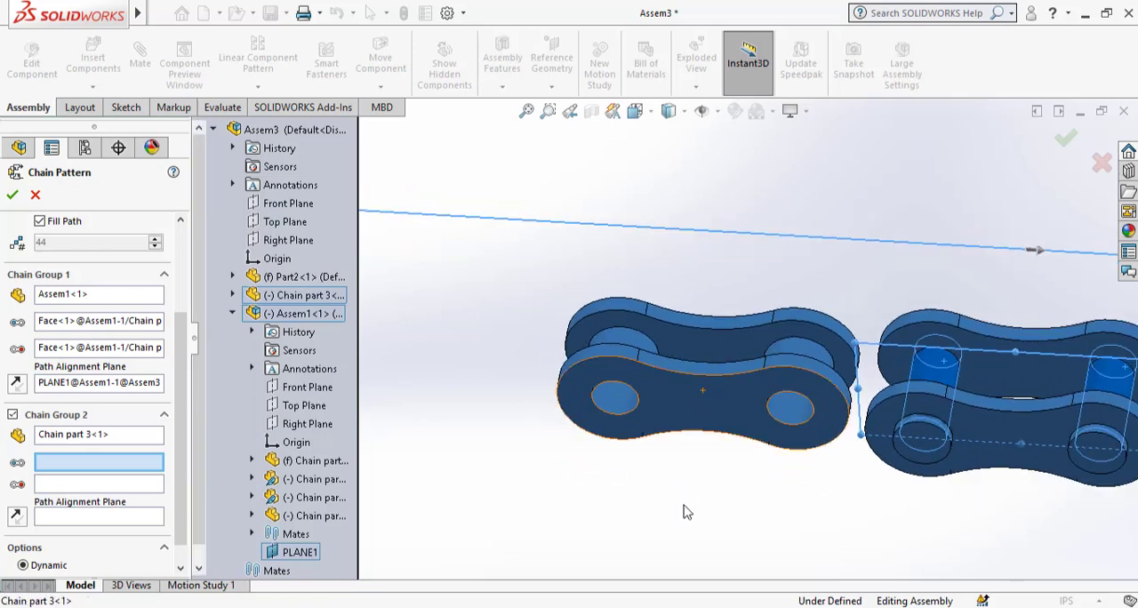
click(631, 348)
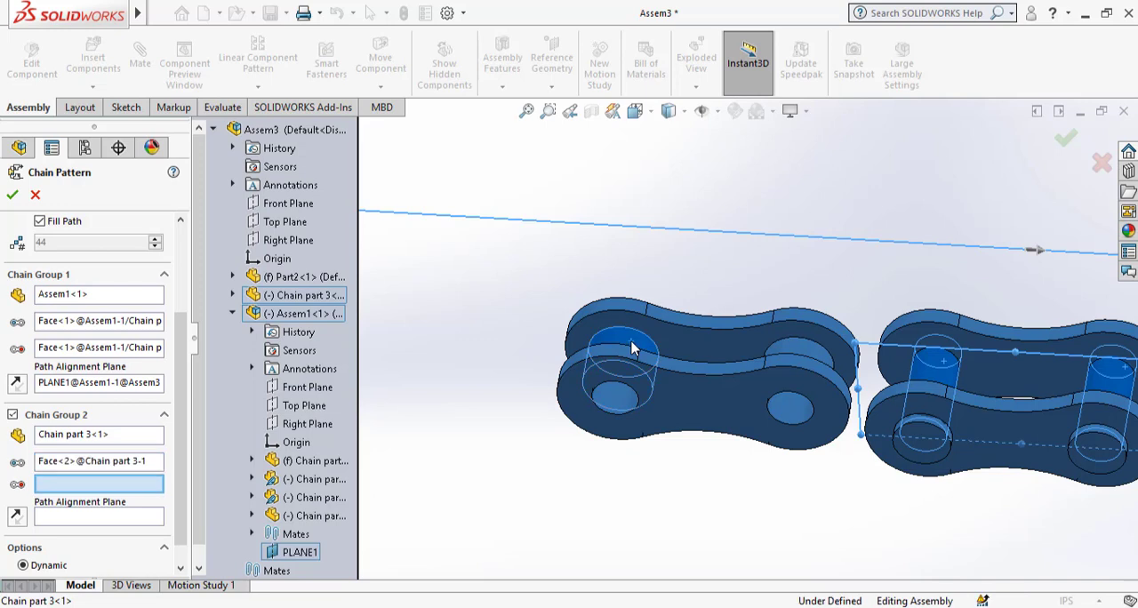
click(810, 355)
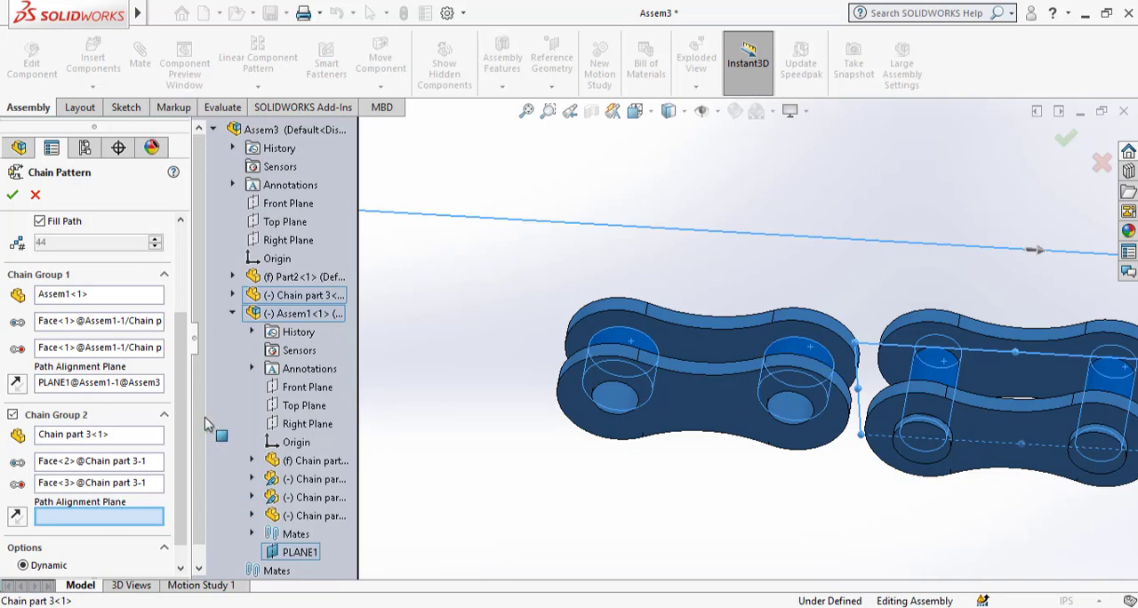
Set Plane2 of Chain part 3 as Chain Group 2's path alignment plane and create the chain pattern.
click(231, 296)
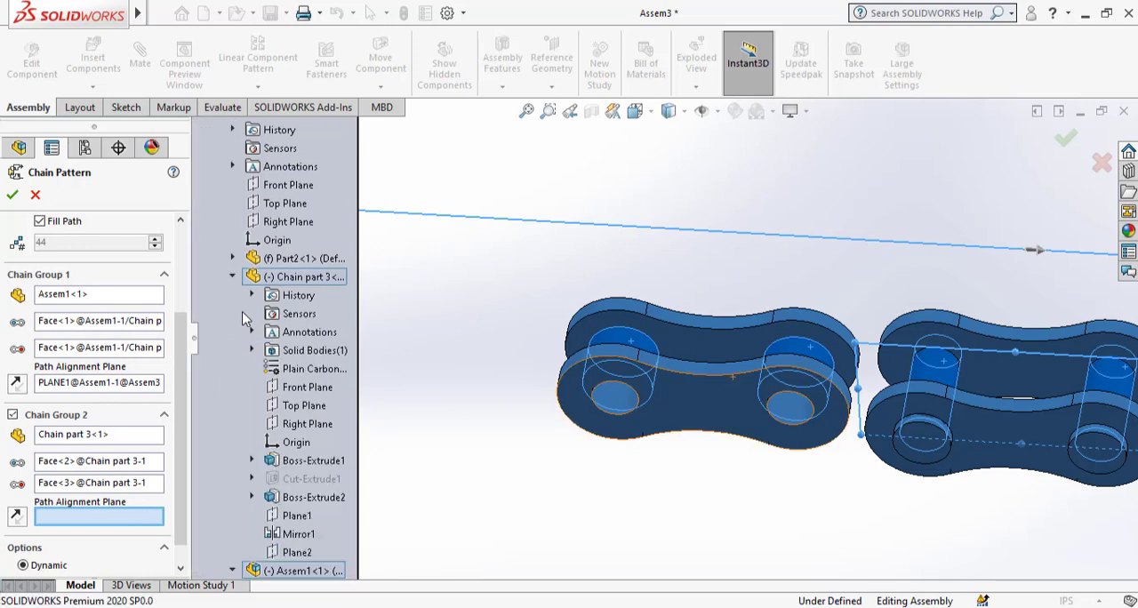
click(294, 553)
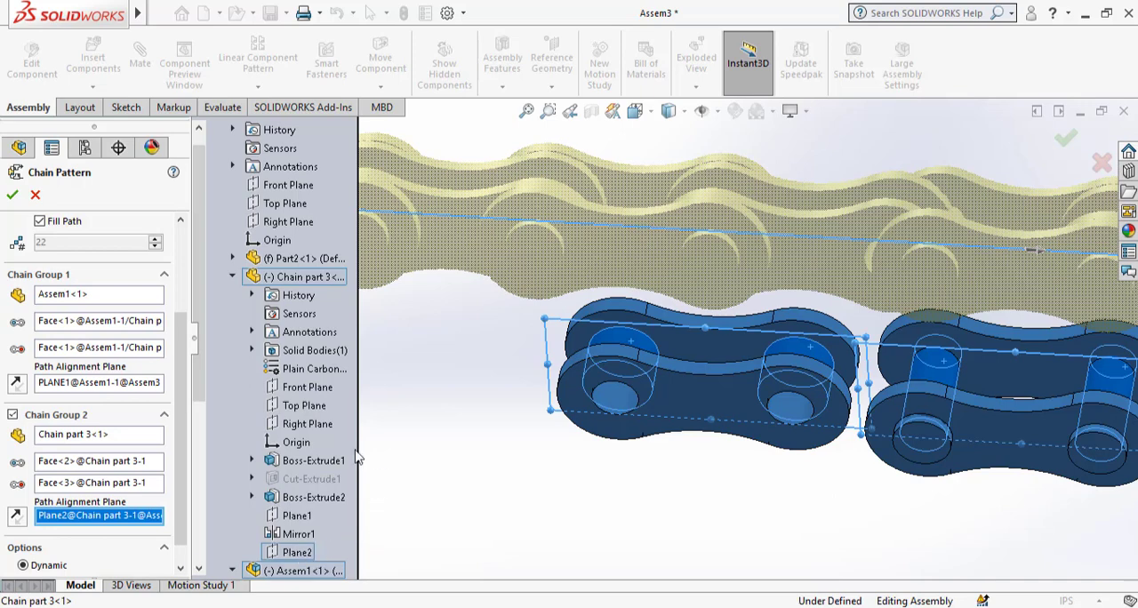
click(13, 196)
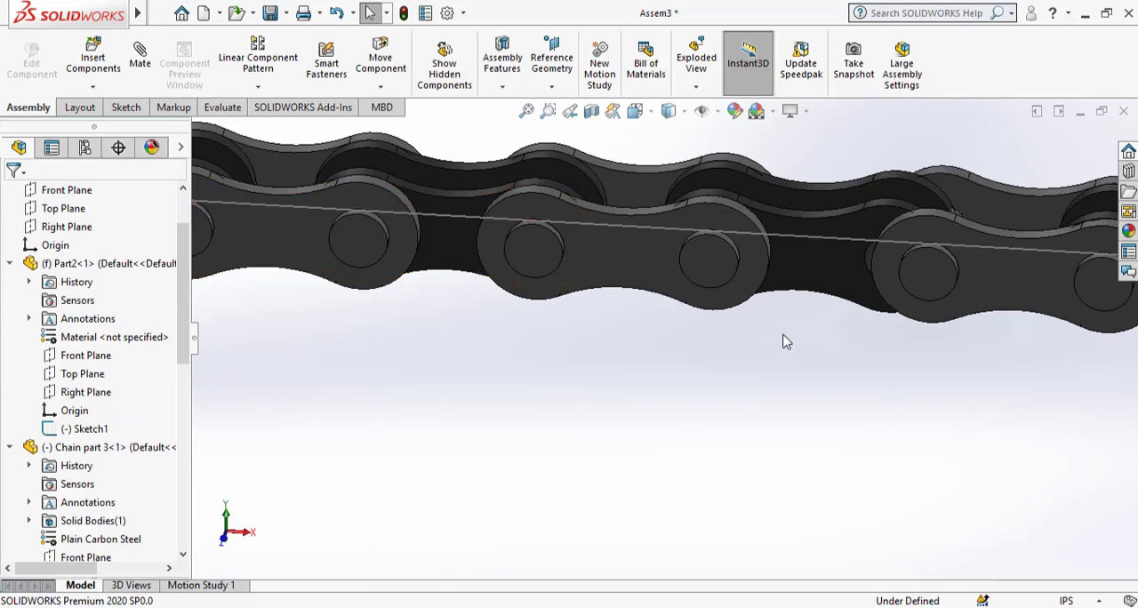
Move a chain link along the path to test the motion of the patterned chain.
scroll(785, 338, up, 8)
scroll(599, 194, down, 5)
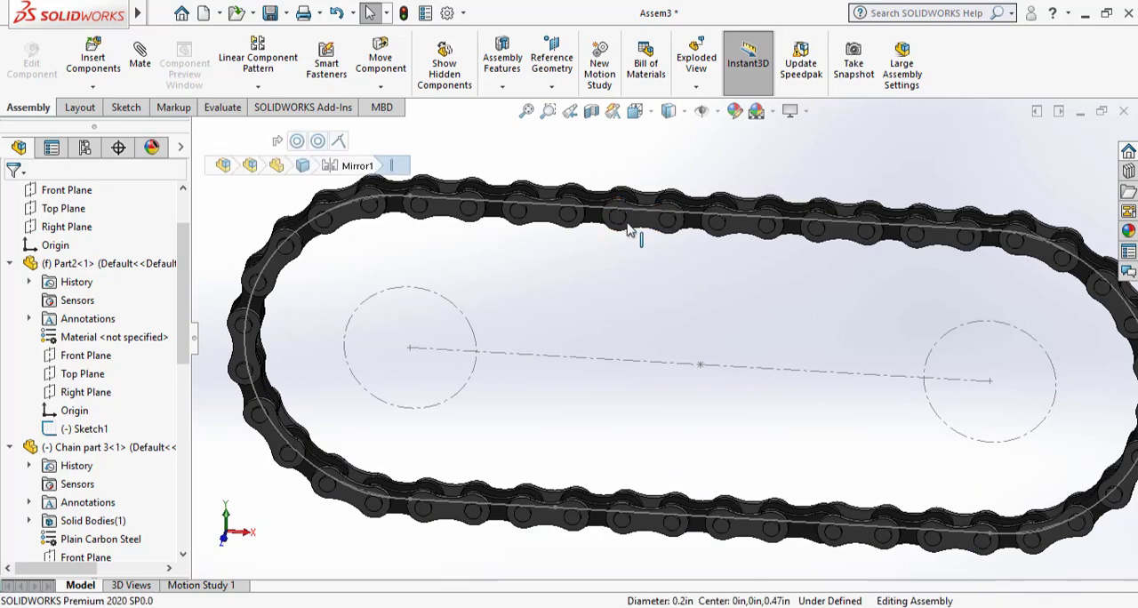
drag(620, 227, 917, 242)
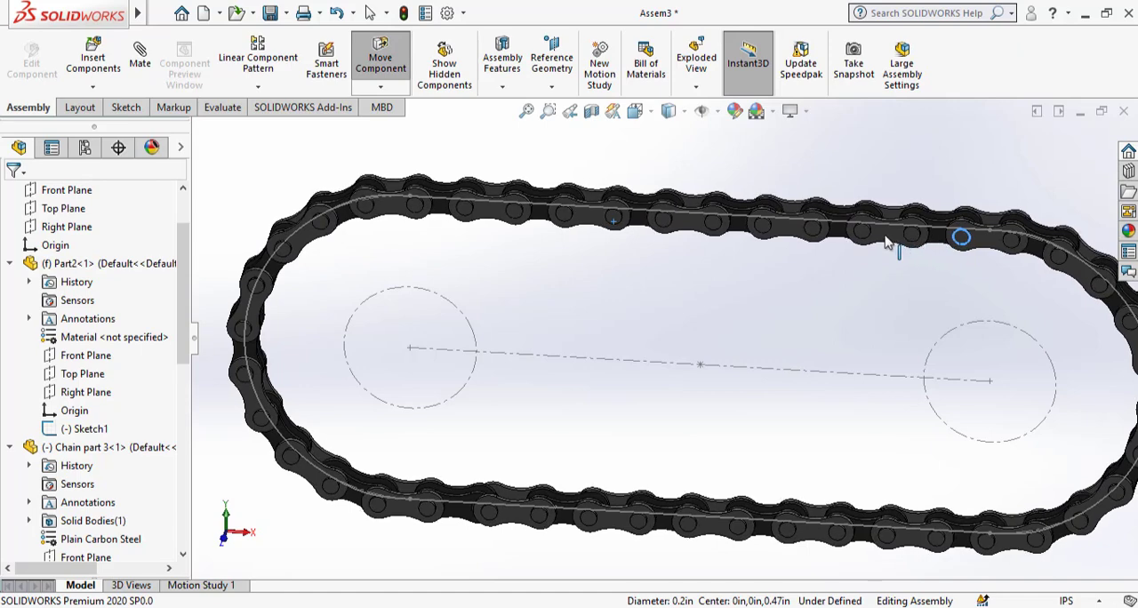
click(862, 273)
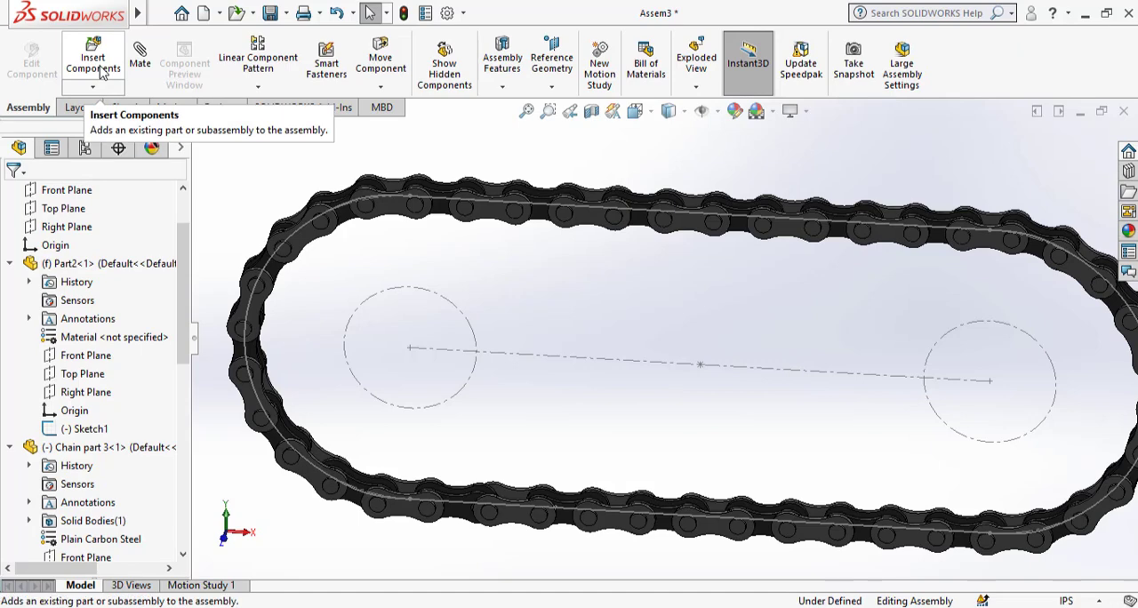
Save Assem3 together with the modified Part2, and insert the gear part at the assembly origin.
click(270, 14)
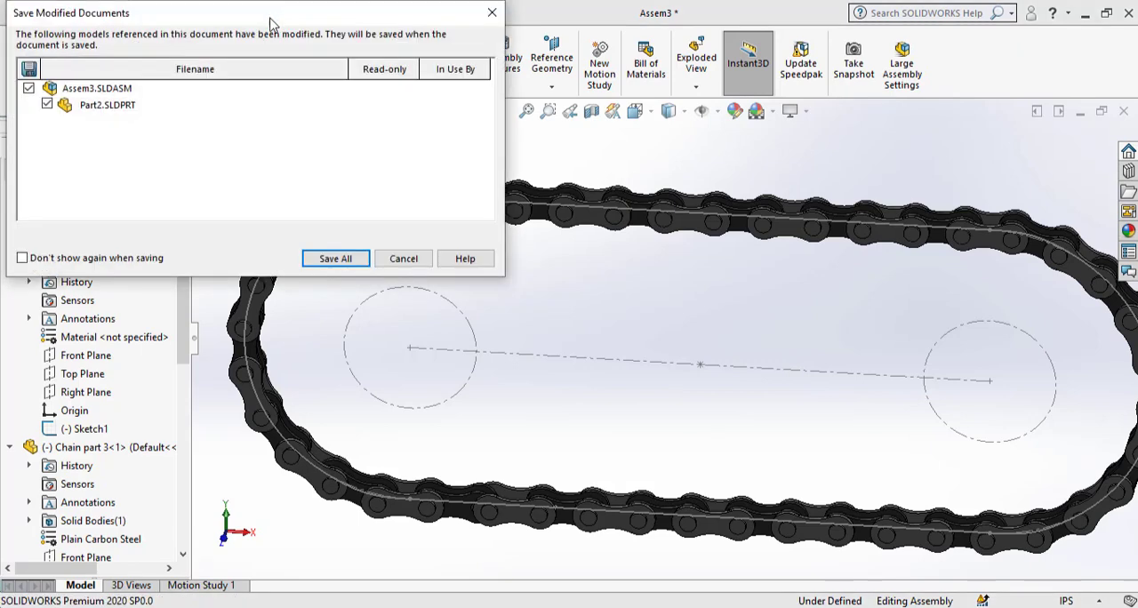
click(334, 258)
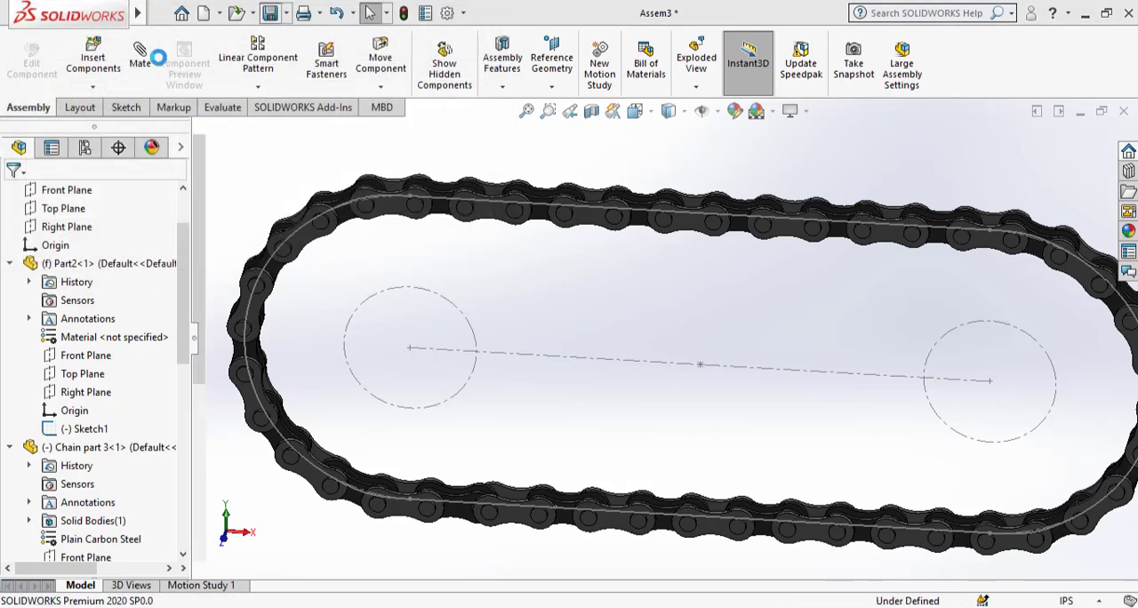
click(94, 60)
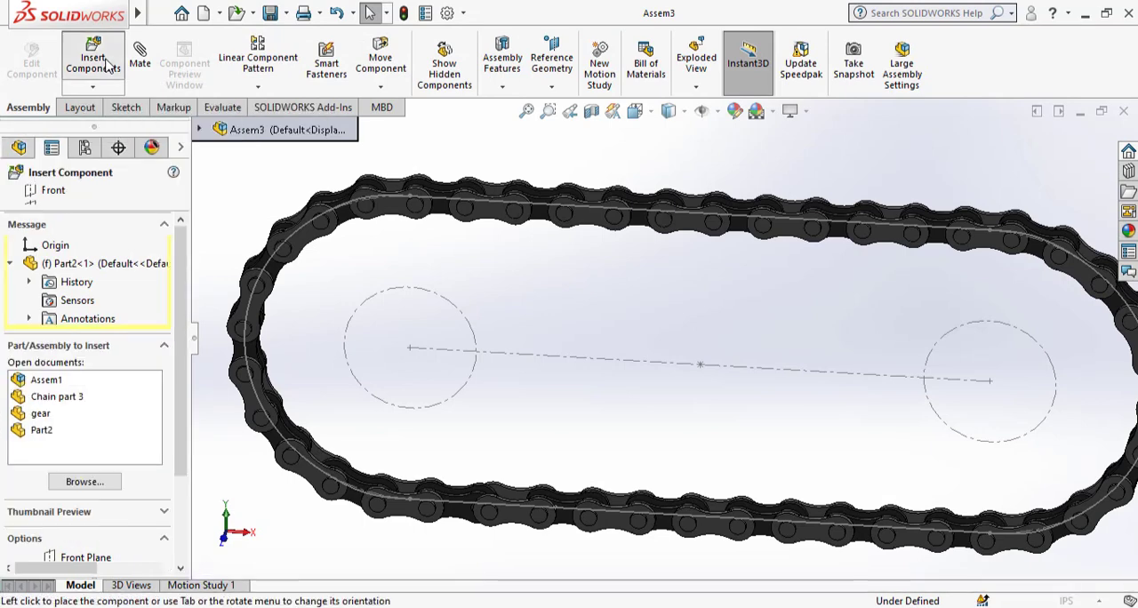
click(40, 413)
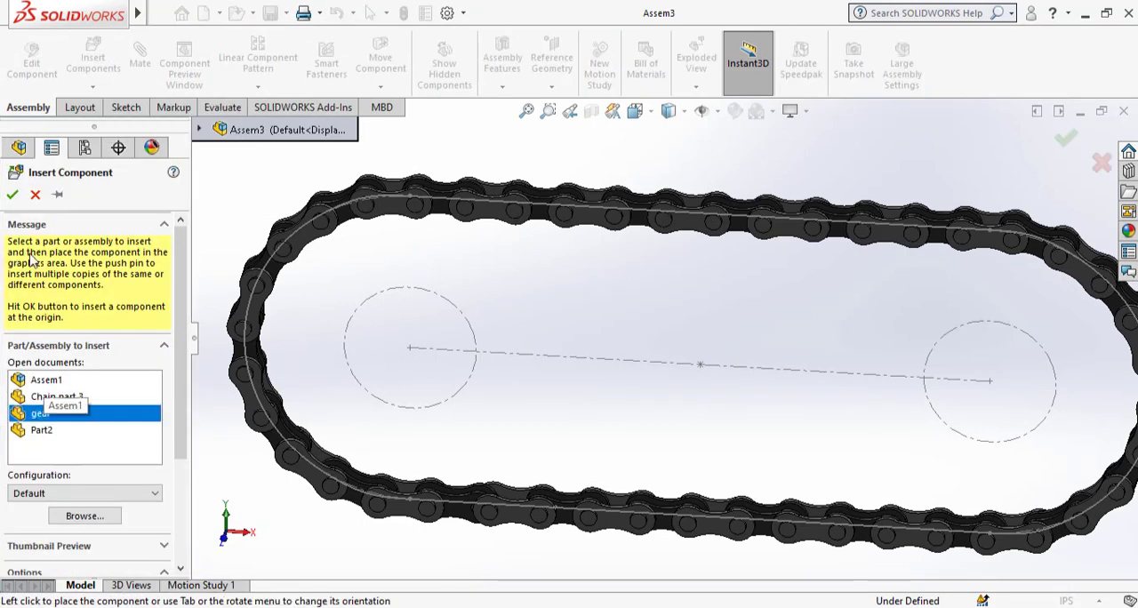
click(13, 195)
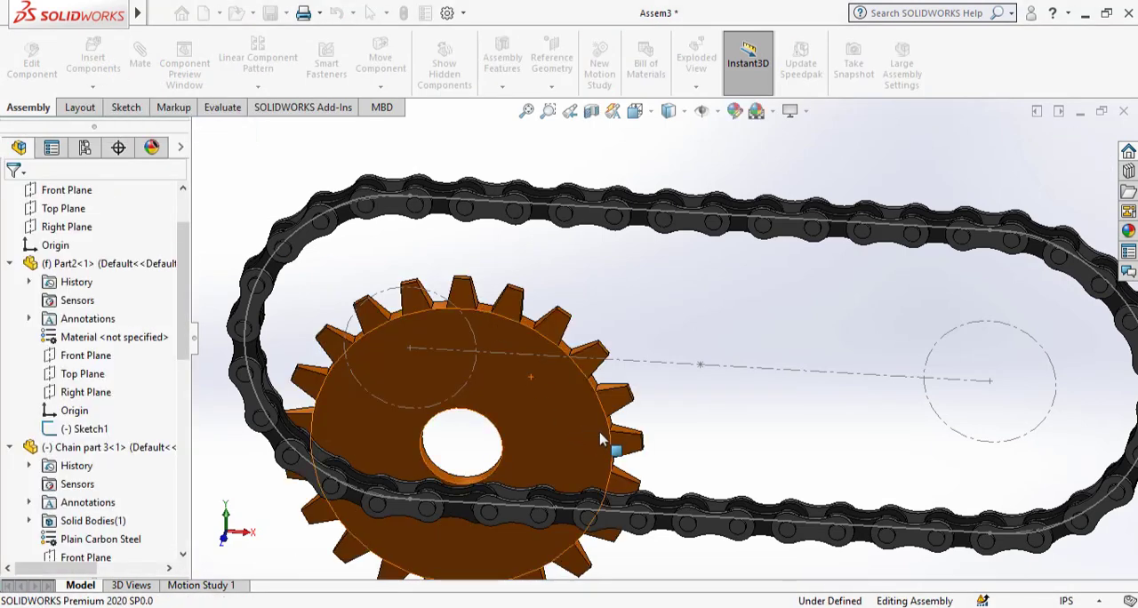
Mate the gear's bore concentric with the construction circle at the left end of the chain path.
scroll(503, 446, down, 2)
scroll(503, 446, down, 2)
click(515, 464)
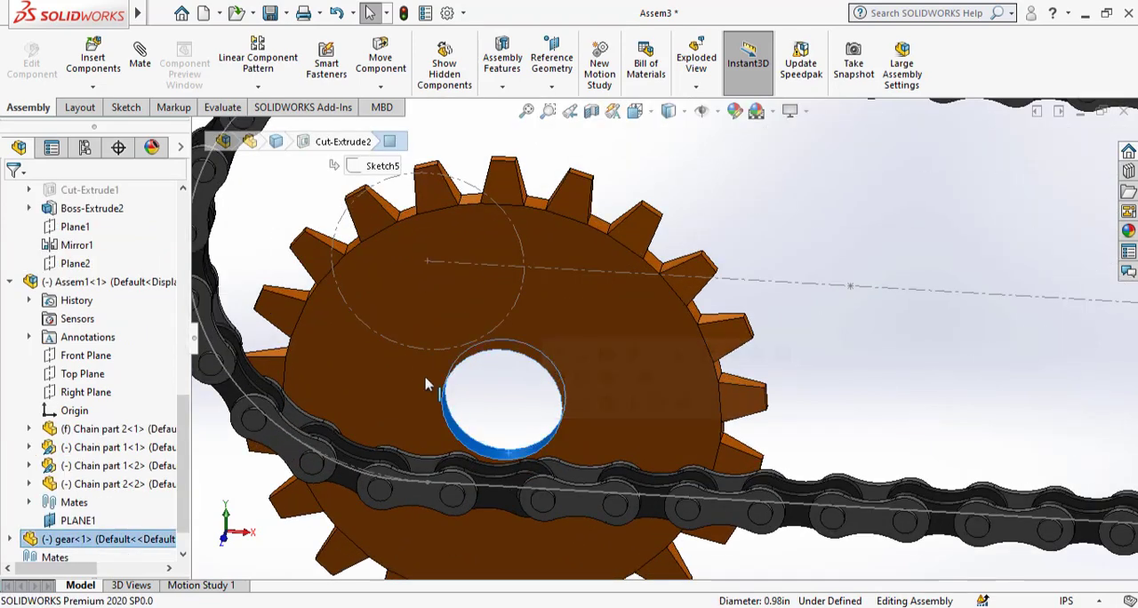
ctrl+click(411, 355)
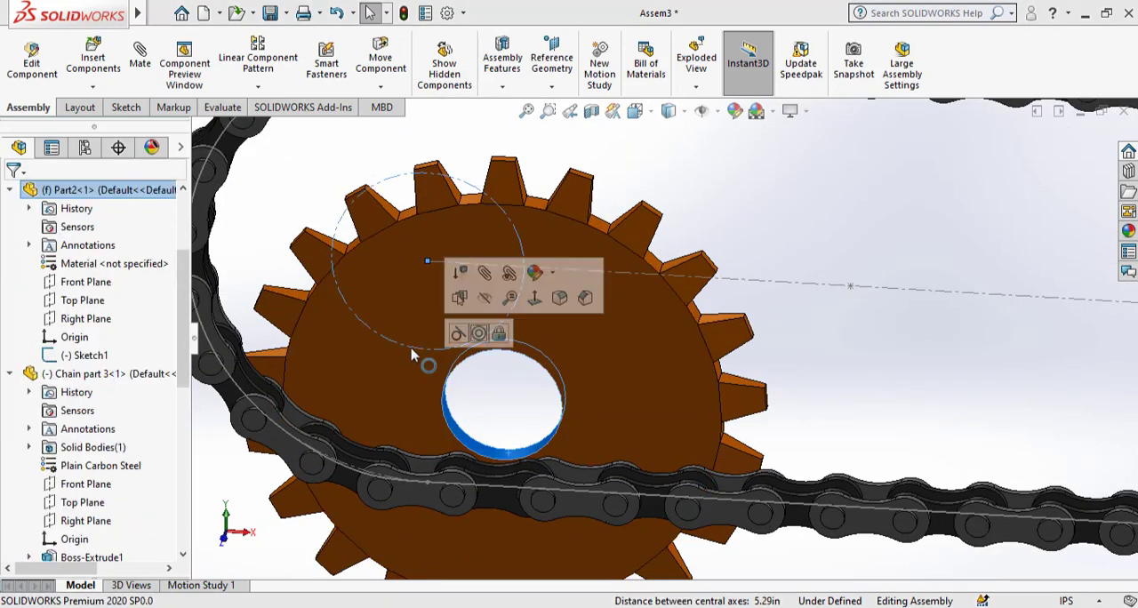
click(478, 334)
click(524, 332)
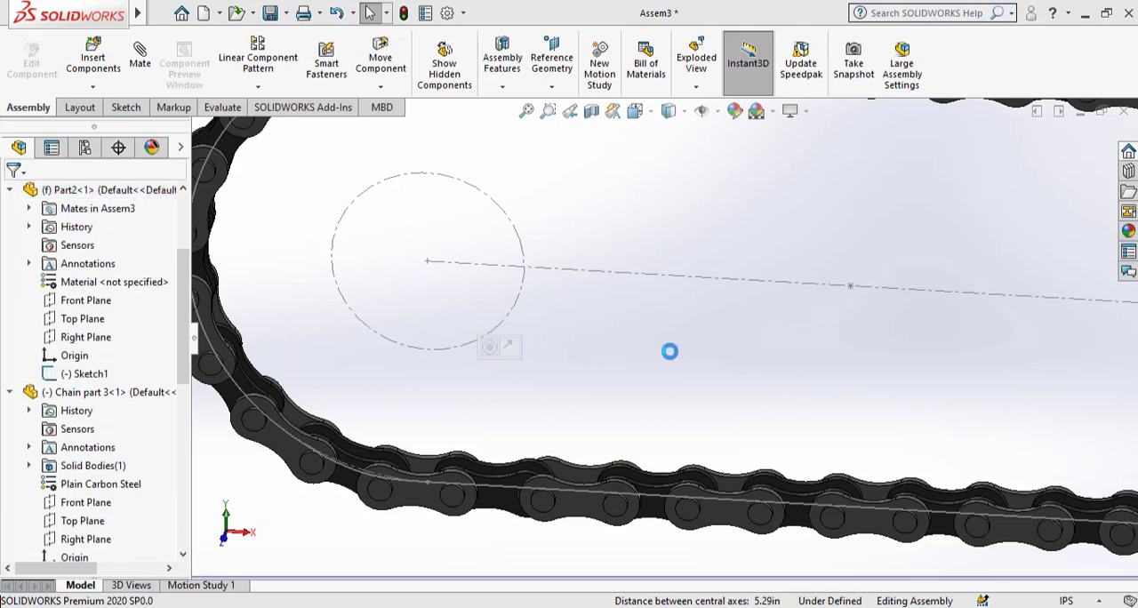
Center the gear within the chain's thickness with a Width mate between its two side faces and a link's two plate faces.
scroll(673, 359, up, 5)
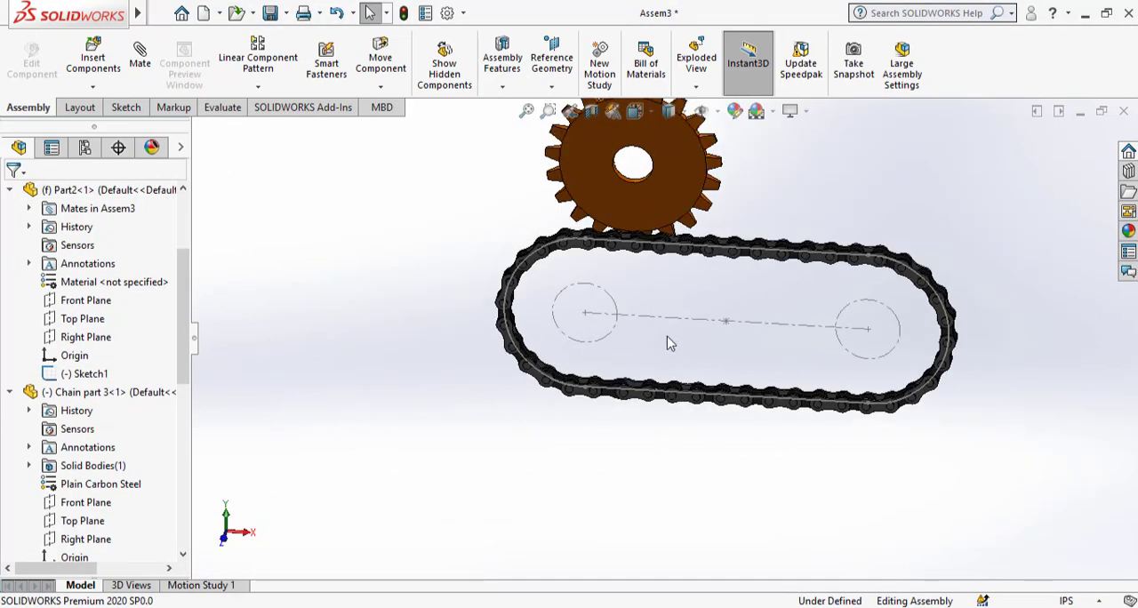
scroll(670, 332, down, 3)
click(698, 259)
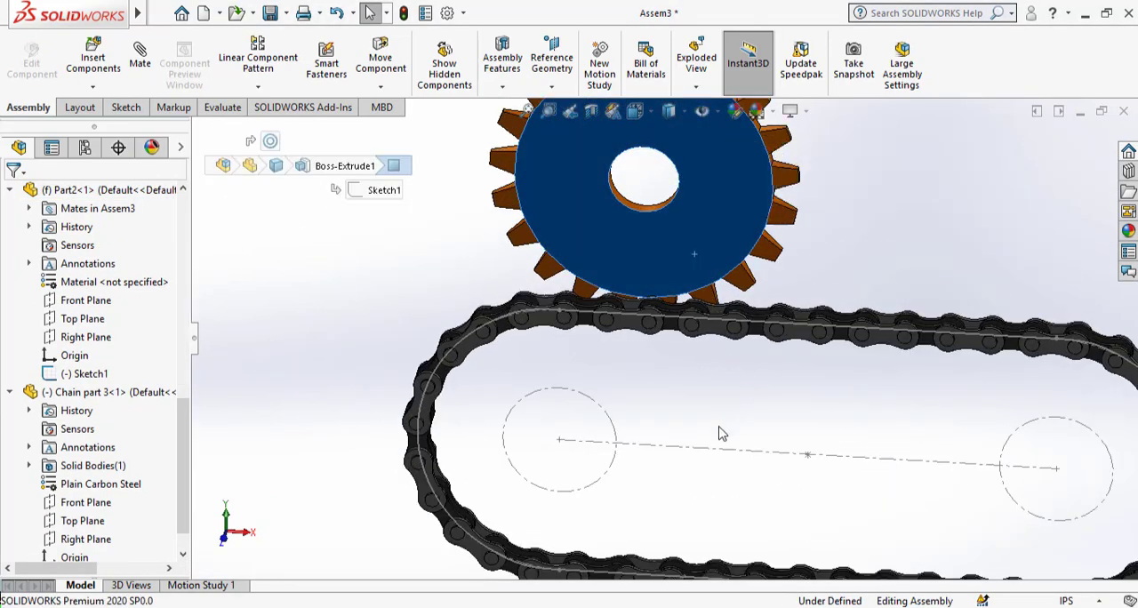
scroll(718, 432, up, 2)
middle_drag(677, 341, 370, 370)
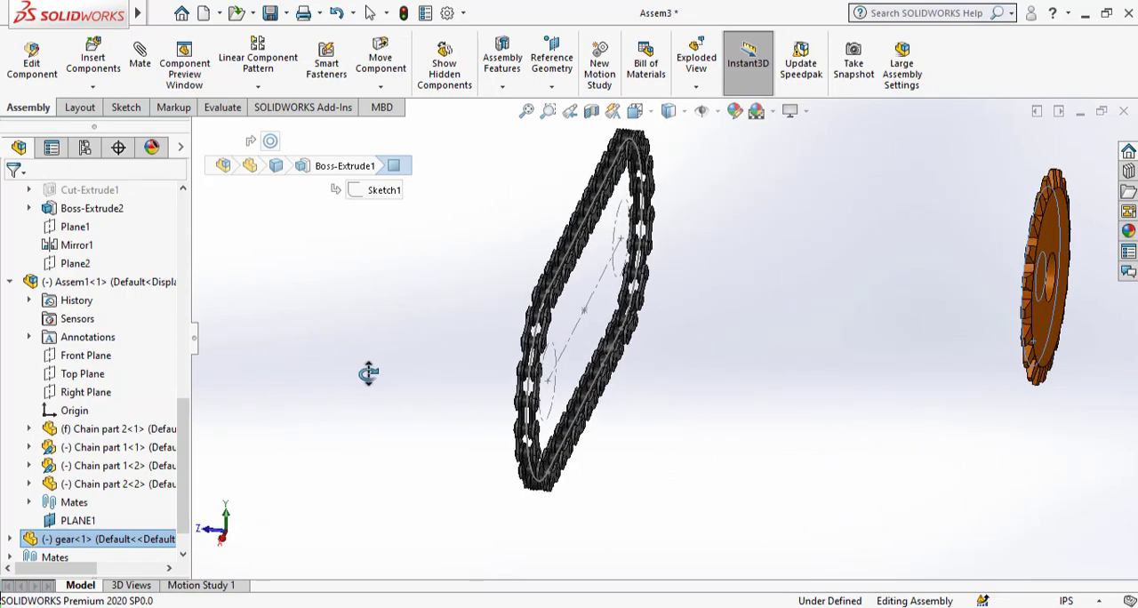
click(1042, 338)
scroll(642, 325, down, 6)
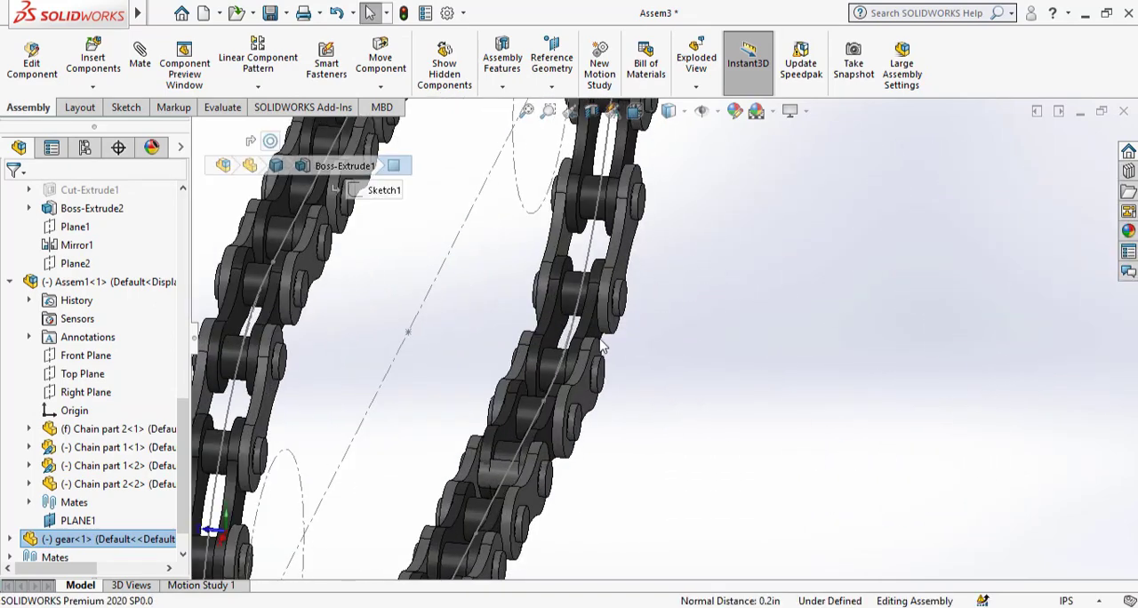
click(613, 320)
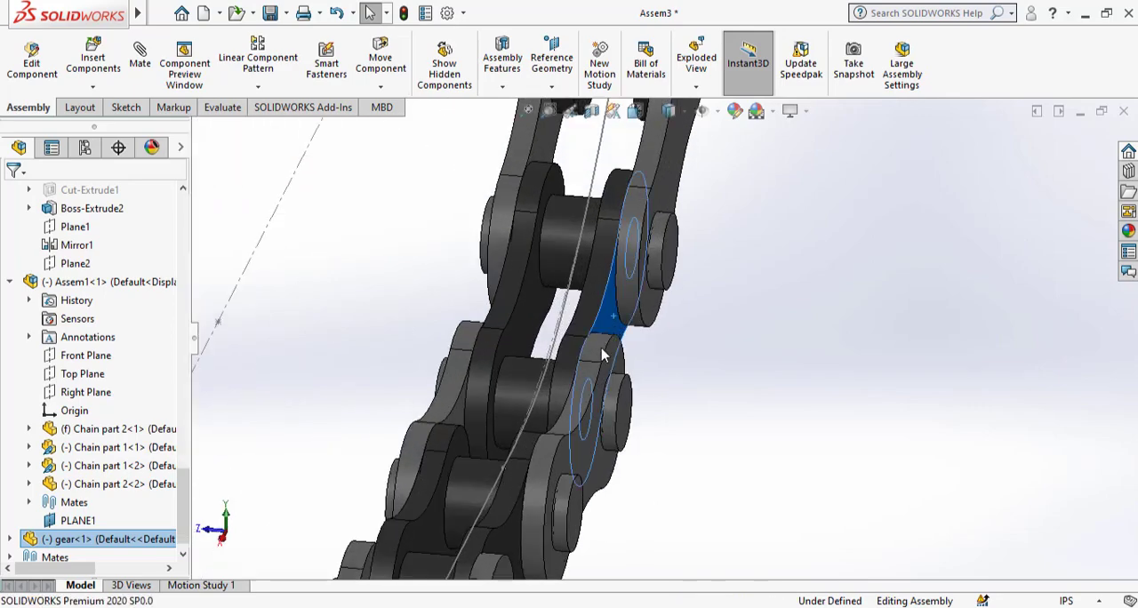
middle_drag(600, 350, 701, 340)
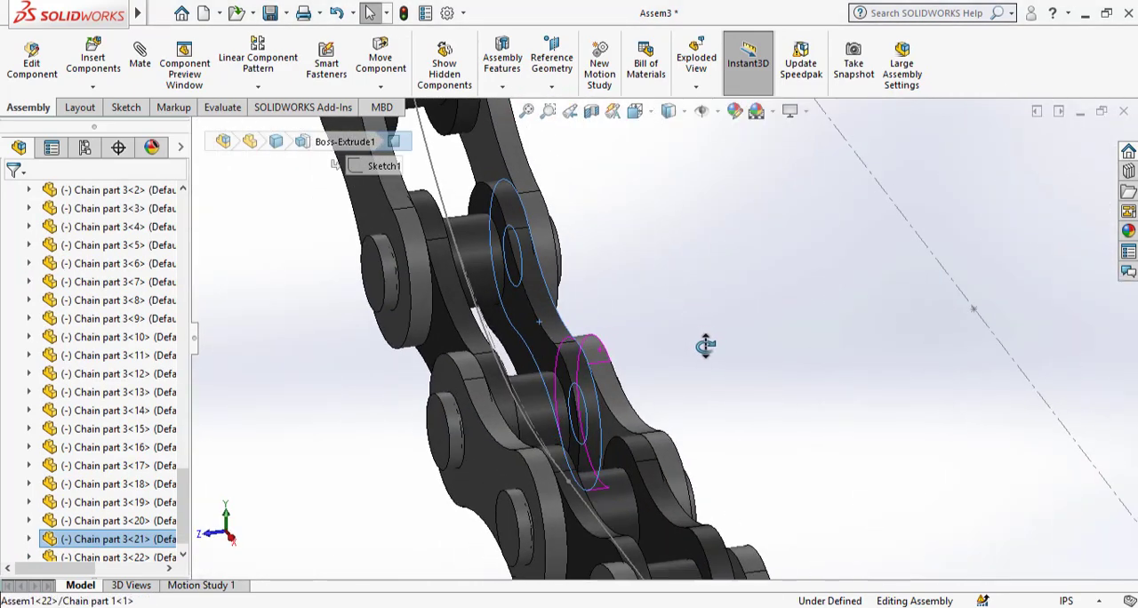
click(451, 347)
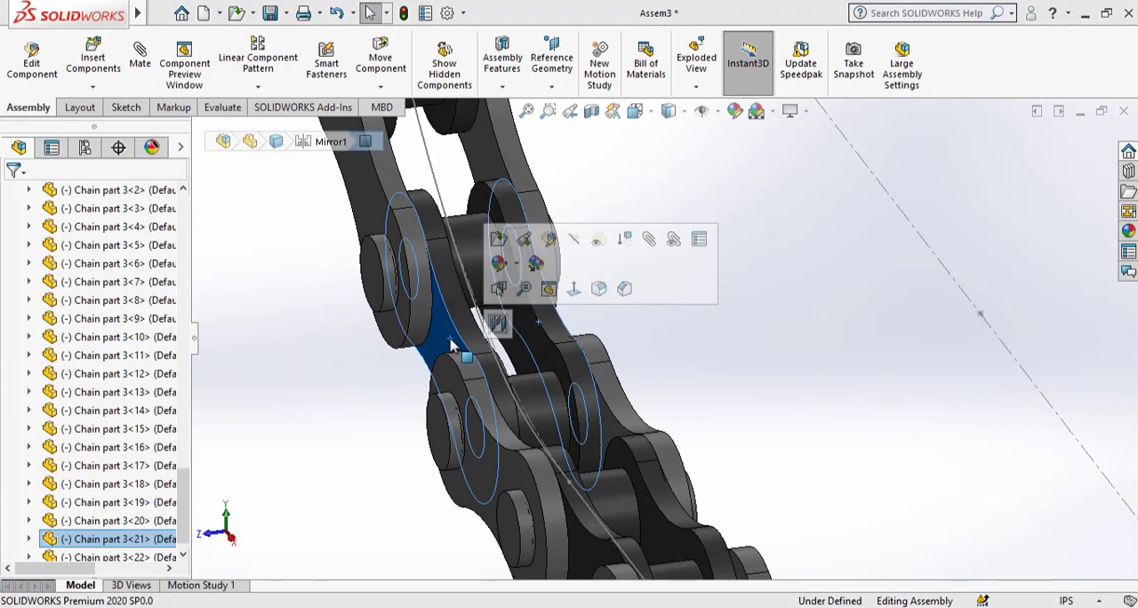
click(497, 327)
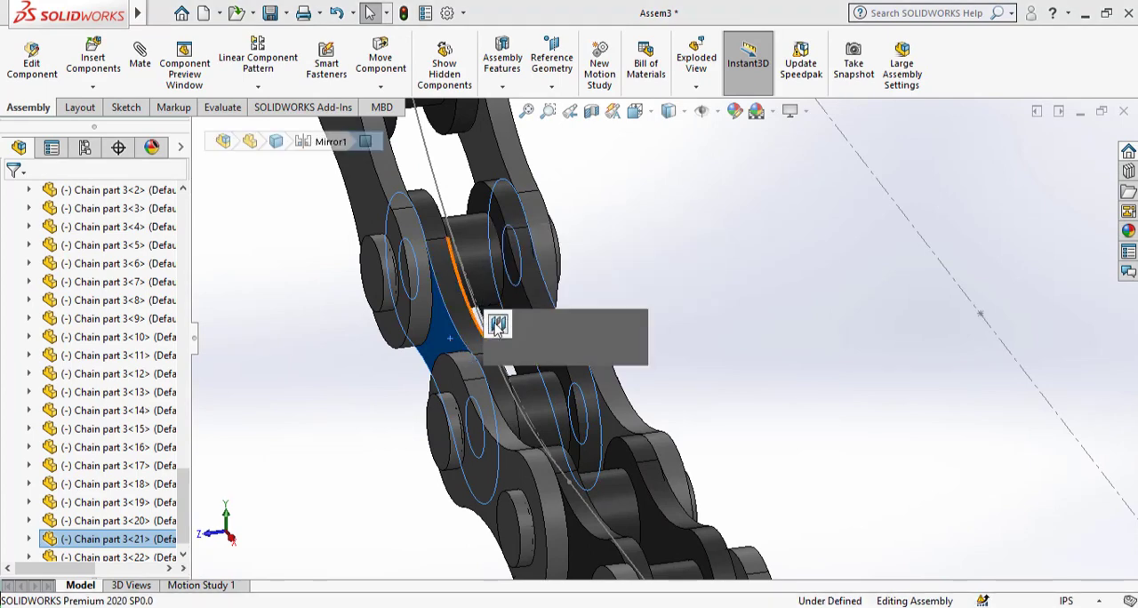
click(525, 325)
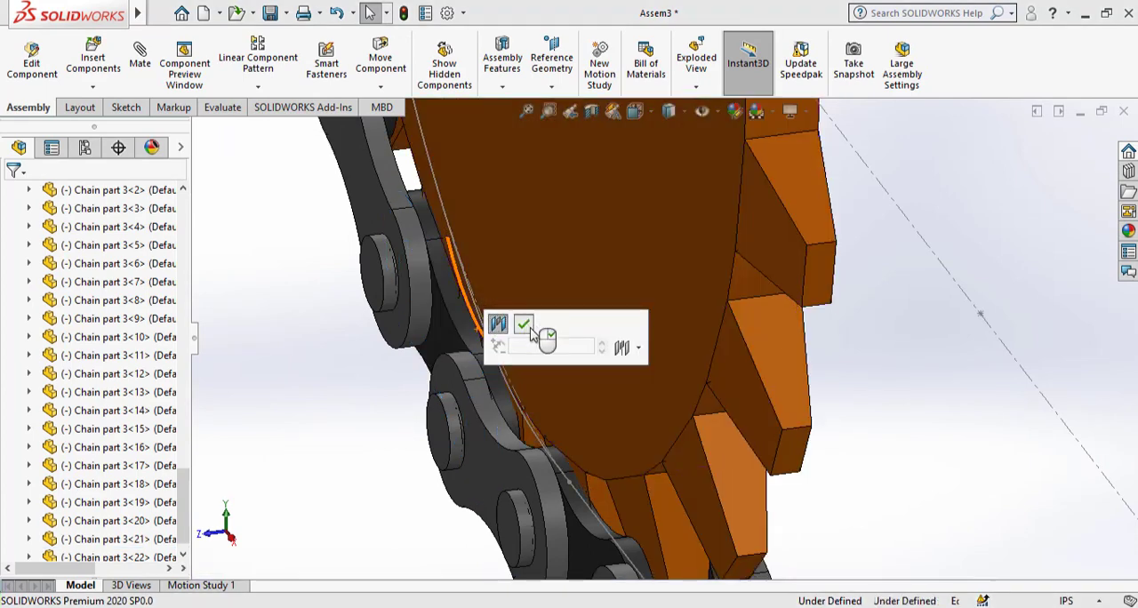
Copy the gear and place the second instance near the right end of the chain loop.
middle_drag(738, 396, 870, 203)
scroll(761, 450, up, 5)
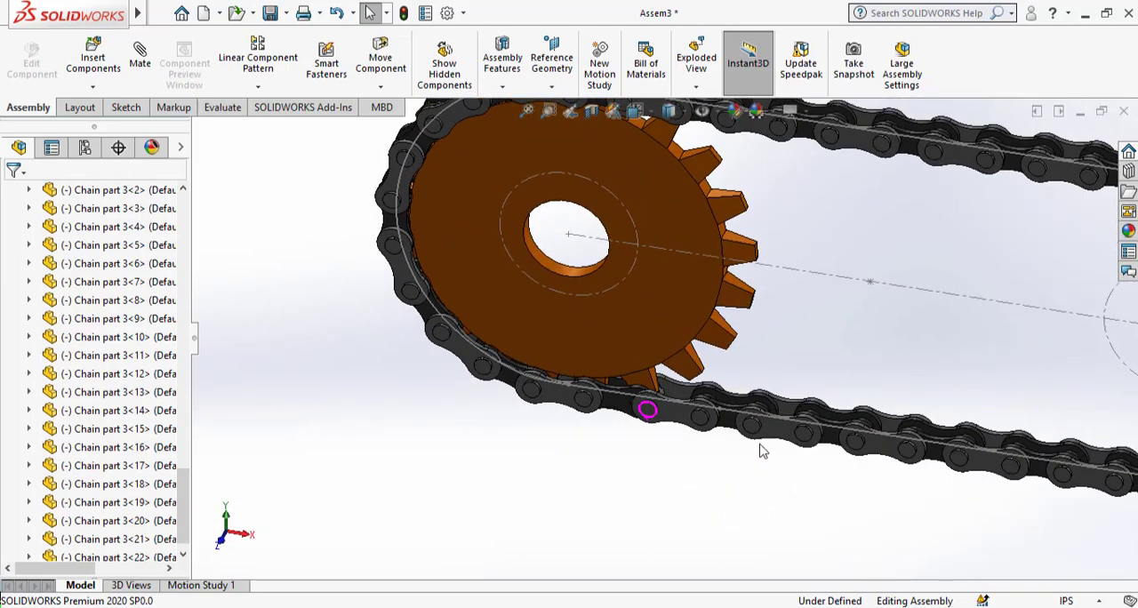
scroll(719, 300, down, 3)
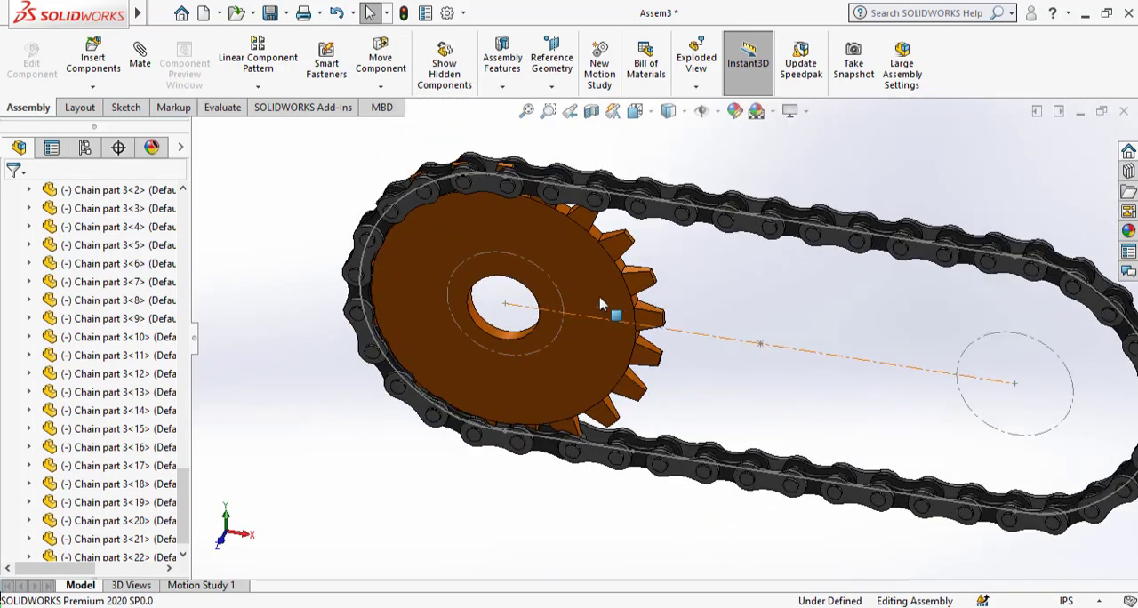
click(599, 304)
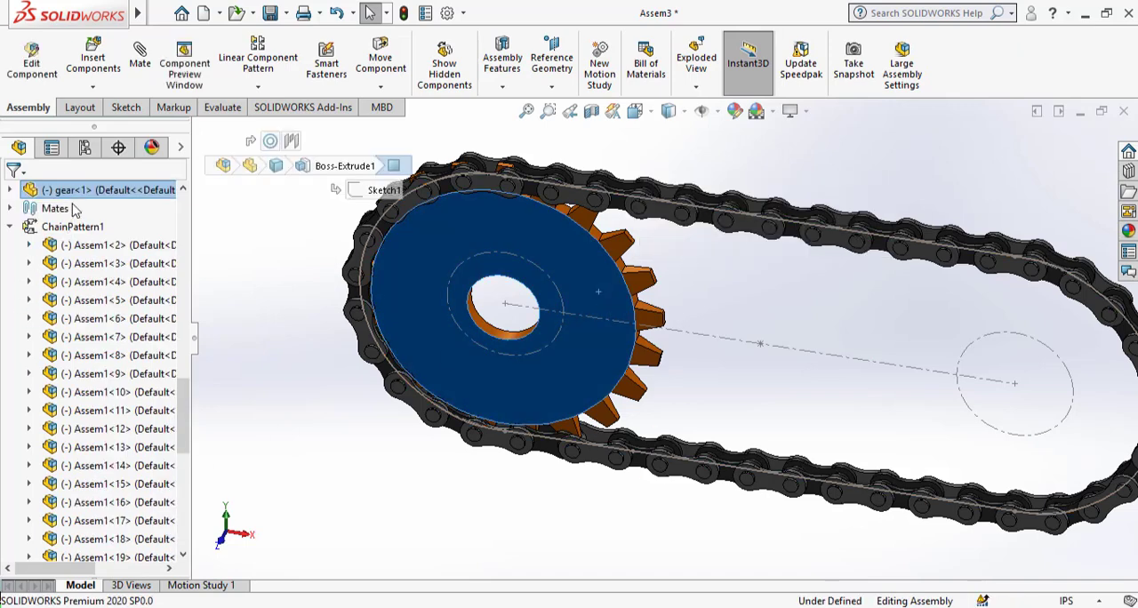
click(72, 193)
ctrl+drag(65, 189, 966, 364)
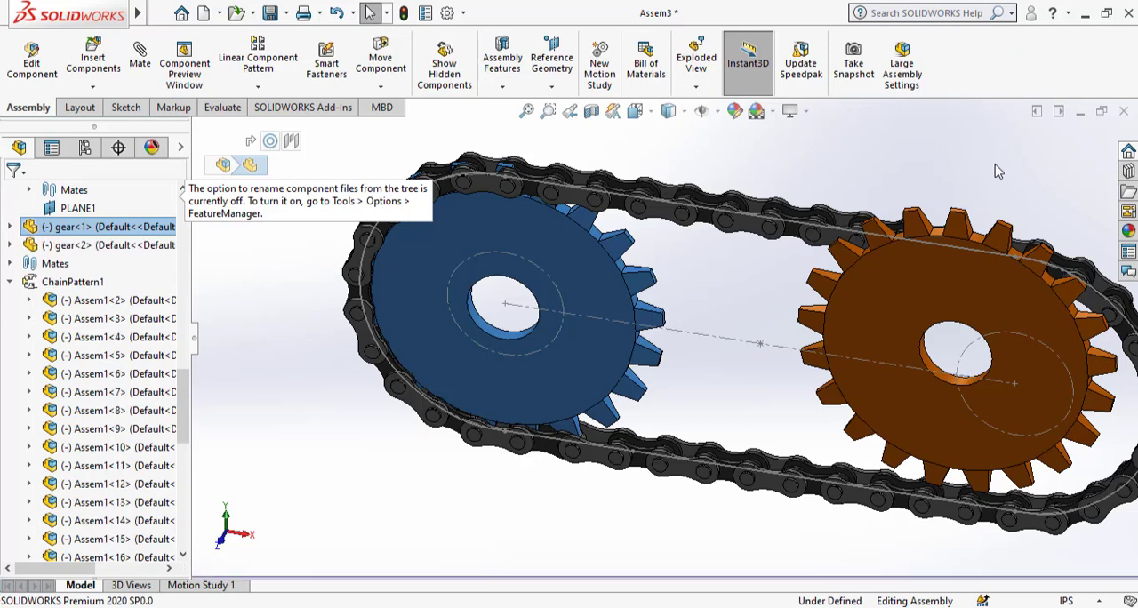
click(994, 165)
Mate the second gear's bore concentric with the construction circle at the right end of the chain path.
scroll(979, 380, down, 6)
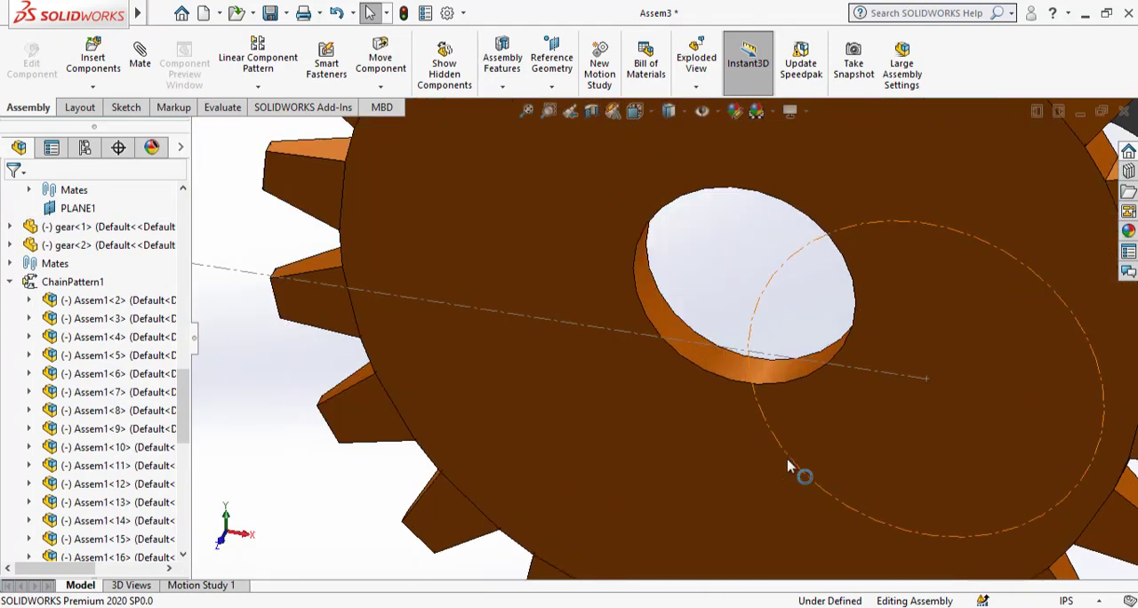
click(787, 466)
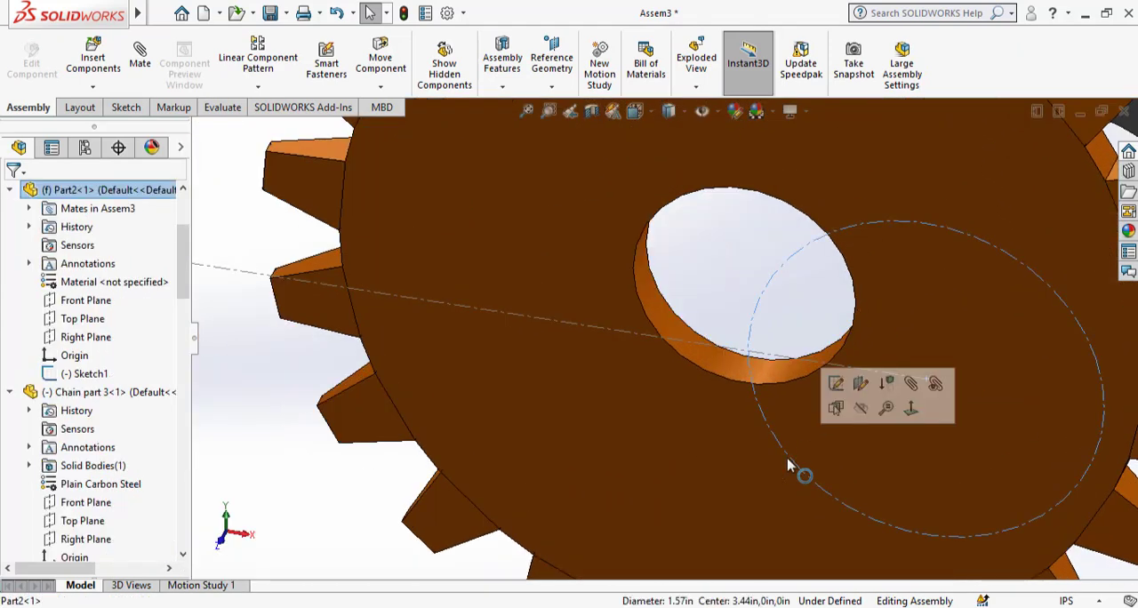
ctrl+click(705, 364)
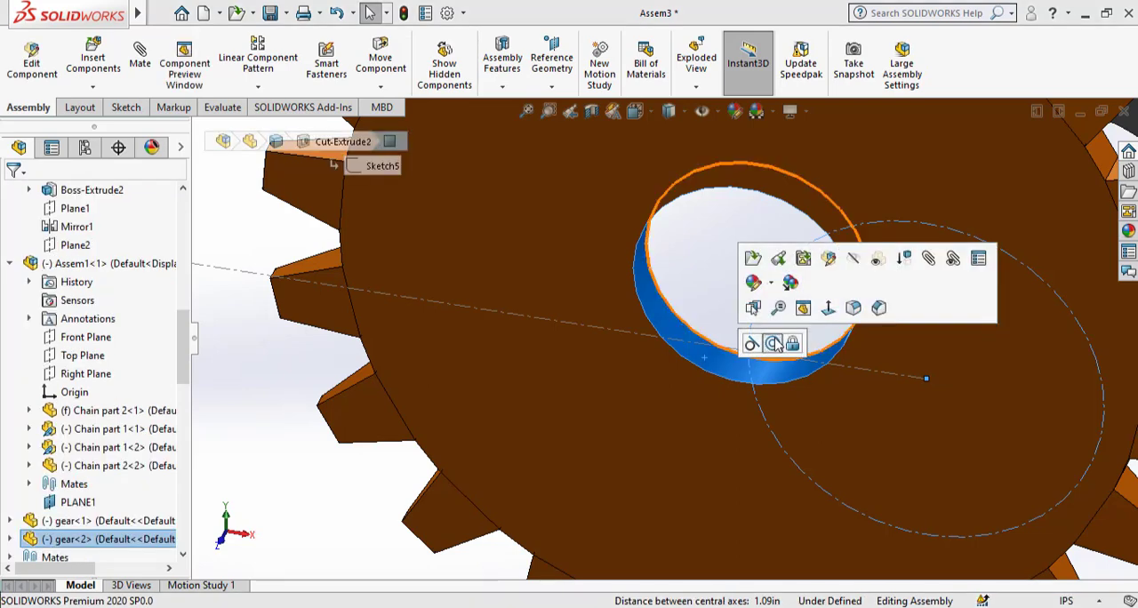
click(761, 342)
click(352, 240)
Mate the front faces of the two gears coincident so both gears lie in the same plane.
scroll(862, 336, up, 6)
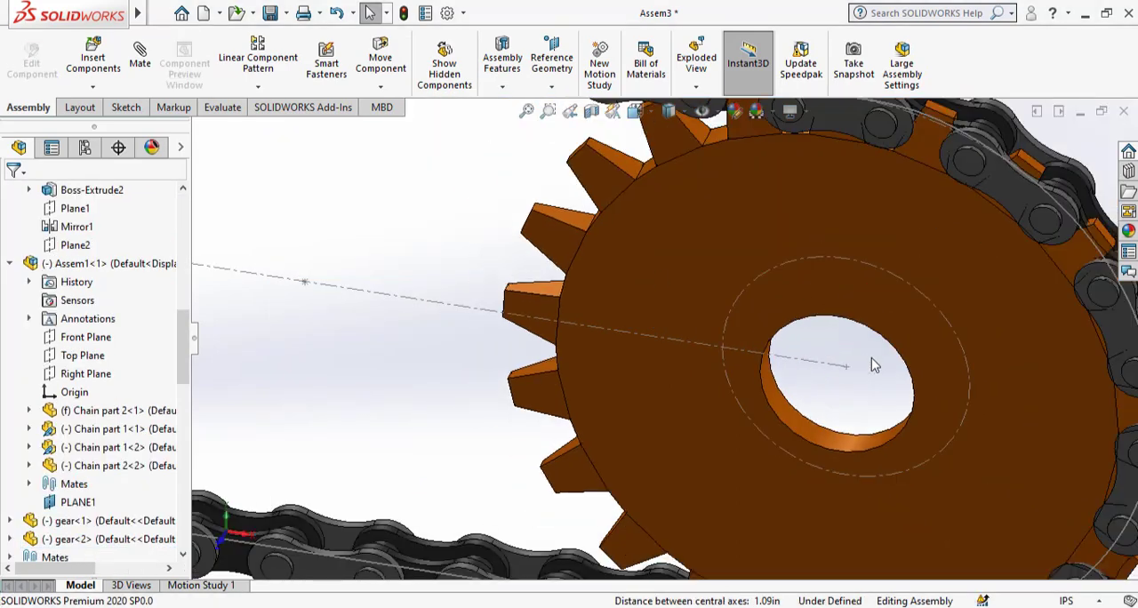
click(816, 328)
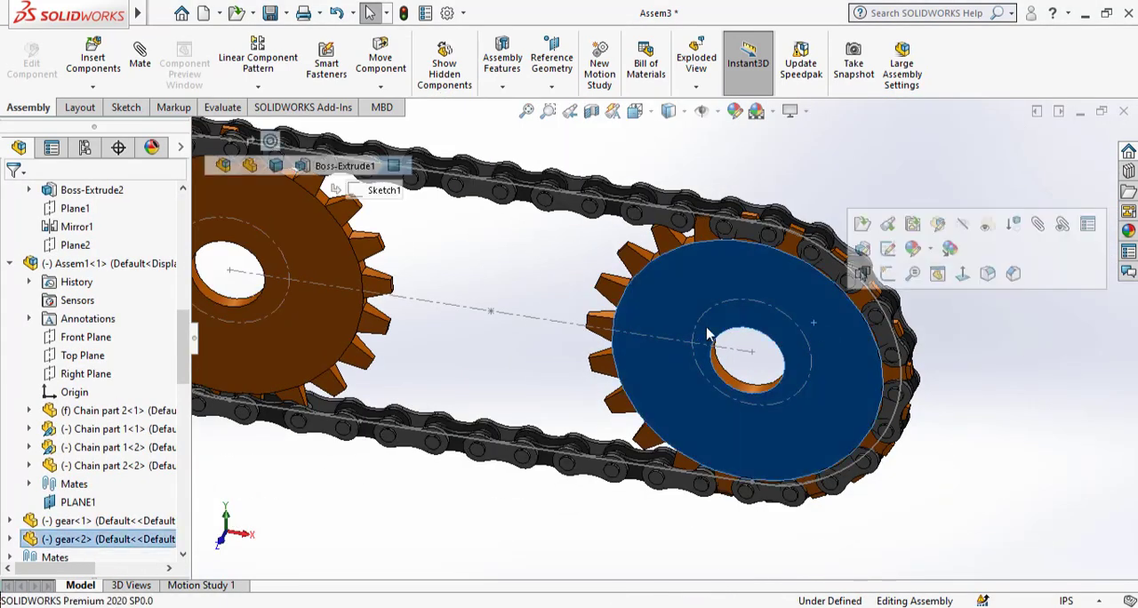
ctrl+click(322, 268)
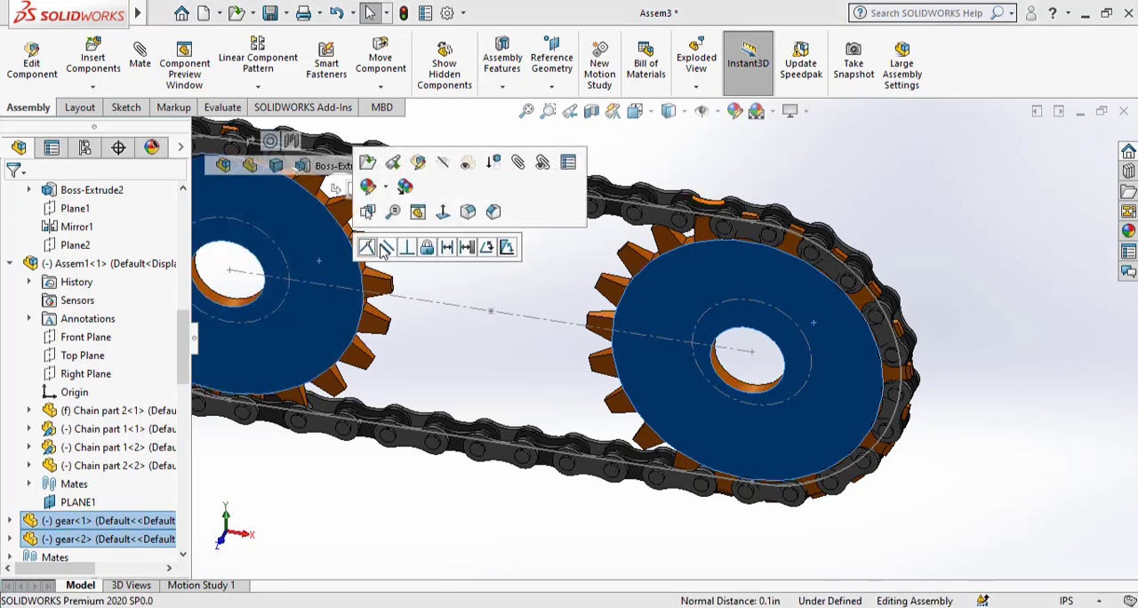
click(370, 249)
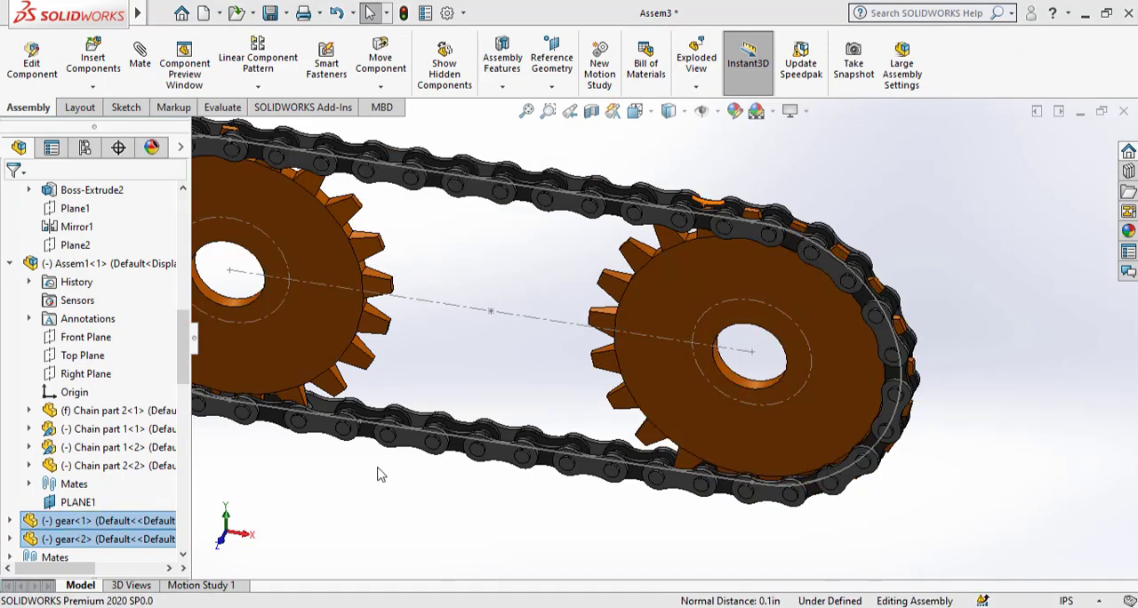
Hide the chain path sketch with its centerline and construction circles.
right_click(569, 332)
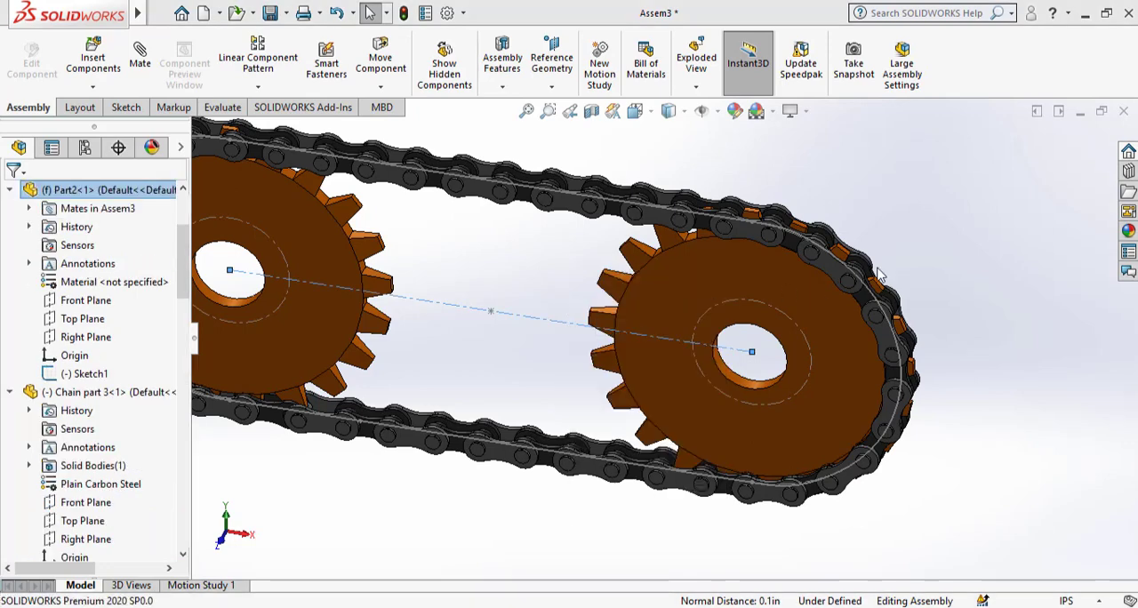
click(982, 244)
scroll(982, 244, up, 3)
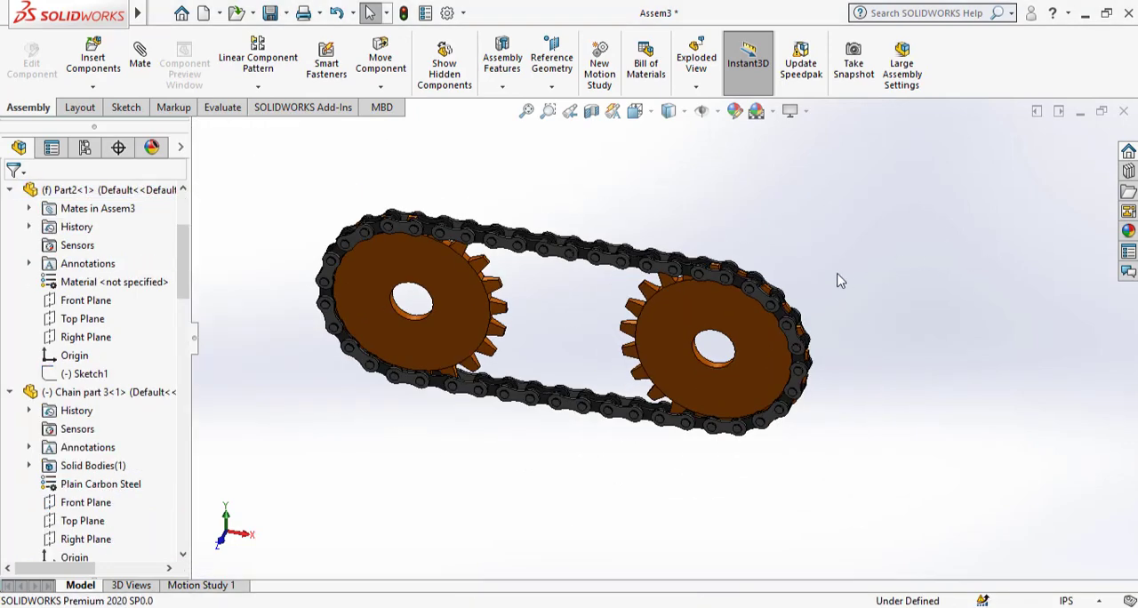
Check how the gear teeth fit in the chain and rotate the left gear so its teeth sit between the chain rollers.
scroll(625, 276, down, 4)
middle_drag(711, 270, 751, 364)
scroll(745, 354, down, 5)
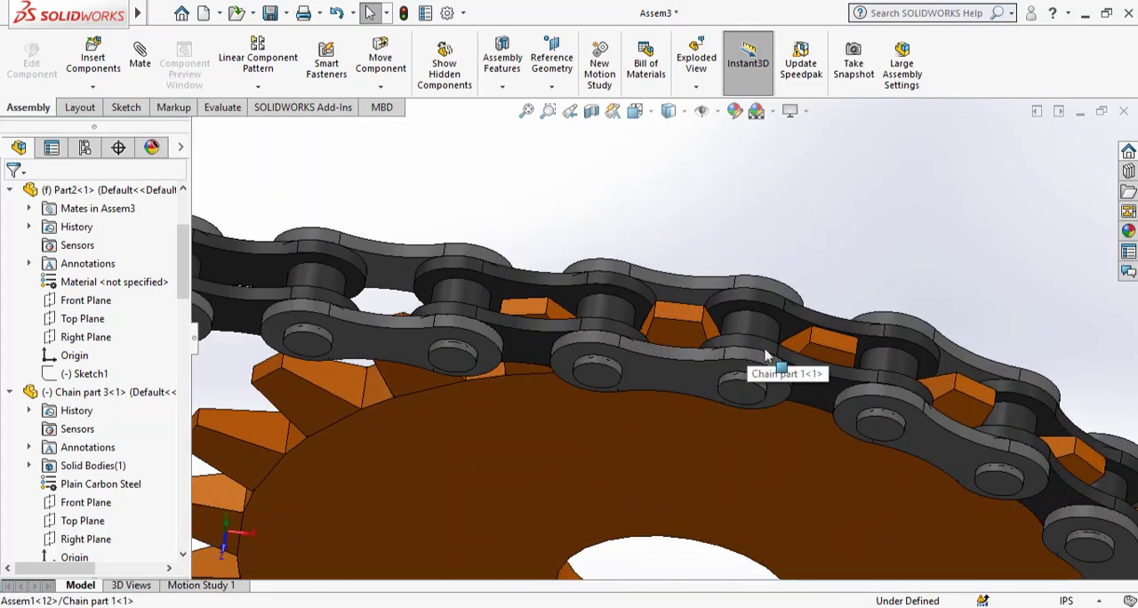
middle_drag(806, 393, 733, 449)
scroll(776, 254, up, 10)
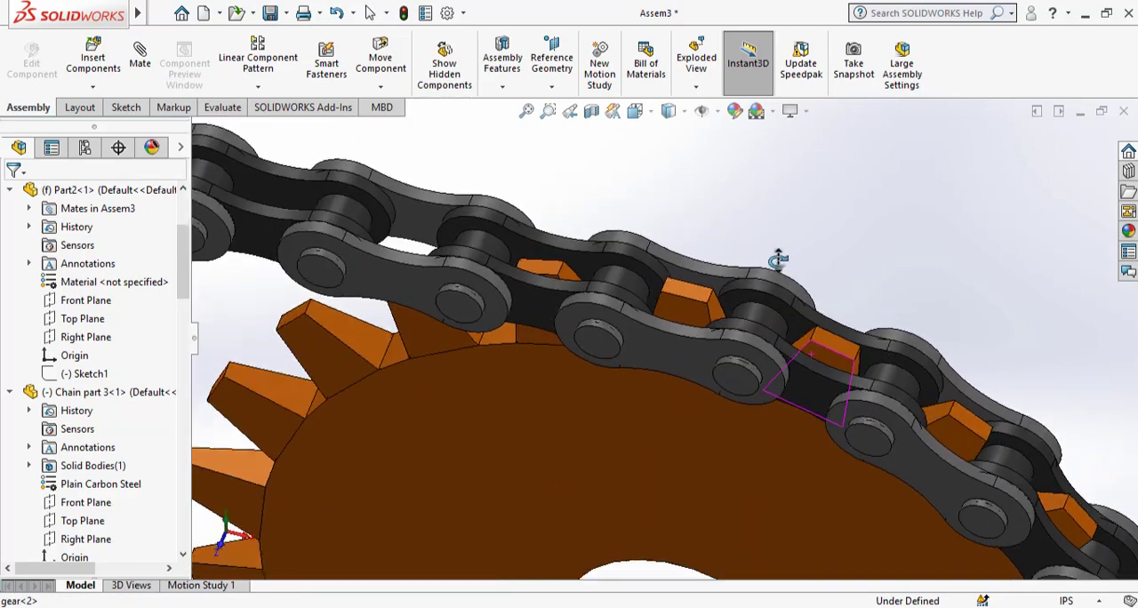
scroll(311, 262, down, 8)
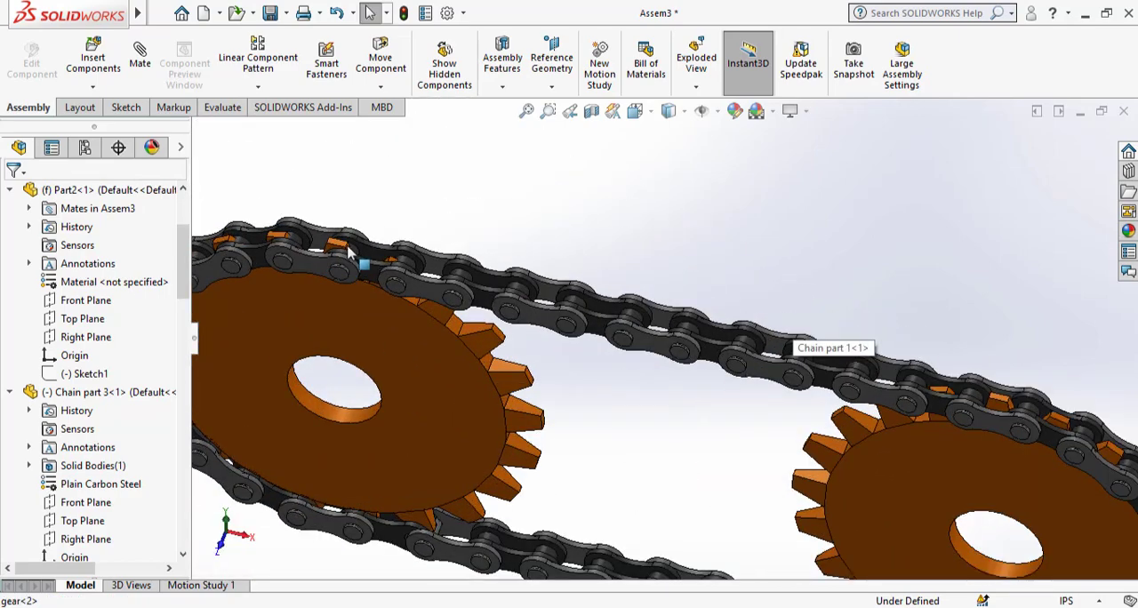
scroll(405, 278, down, 2)
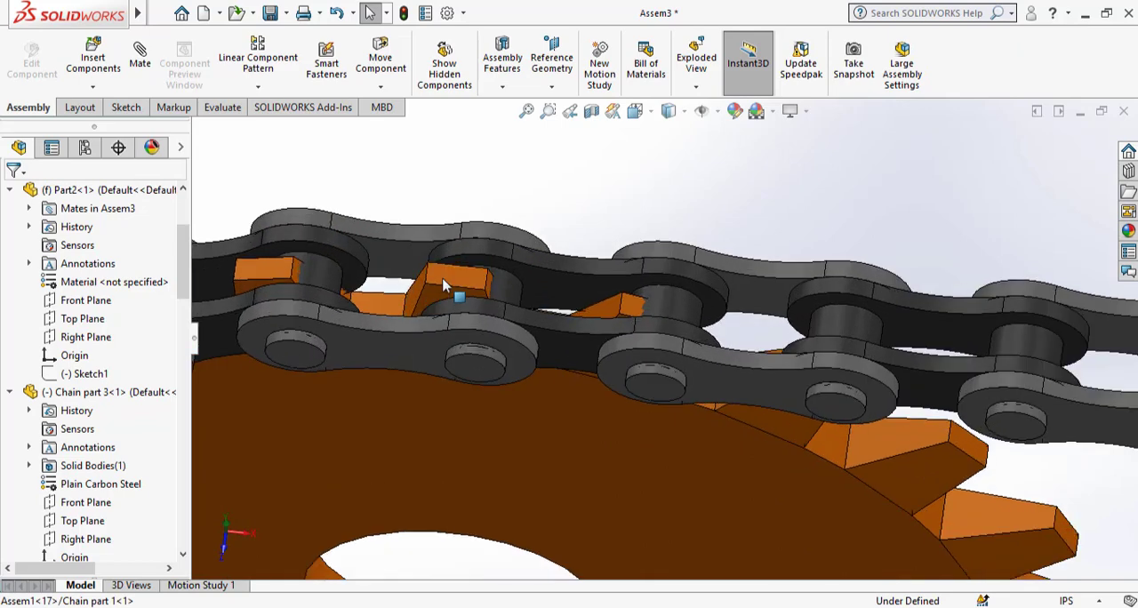
click(381, 276)
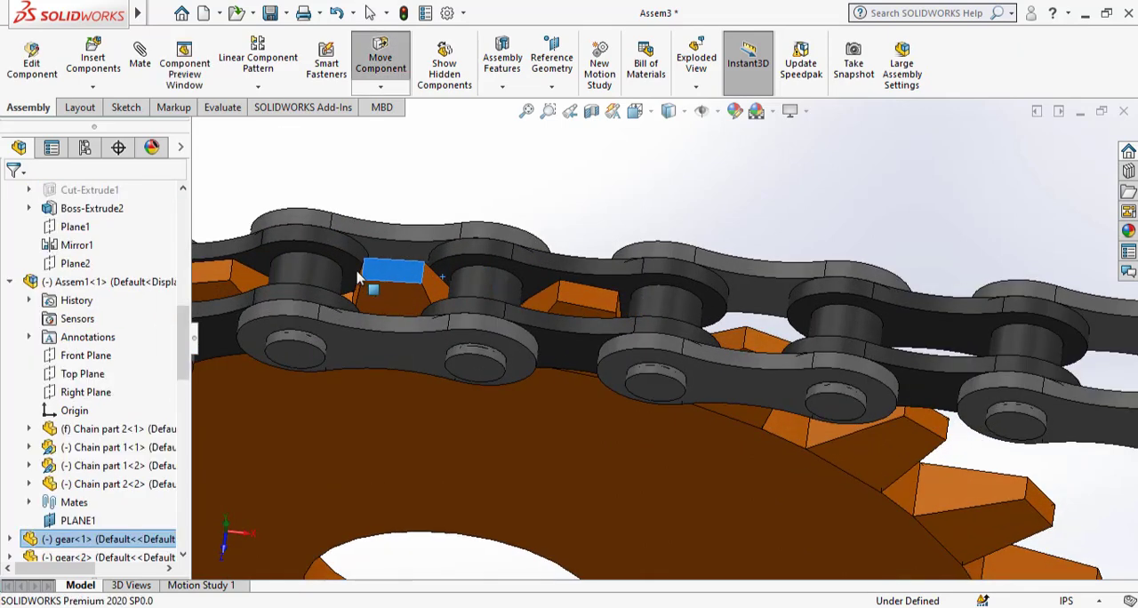
Add a gear mate between the bores of the left and right gears with a ratio of 0.98in : 0.98in.
scroll(622, 368, up, 10)
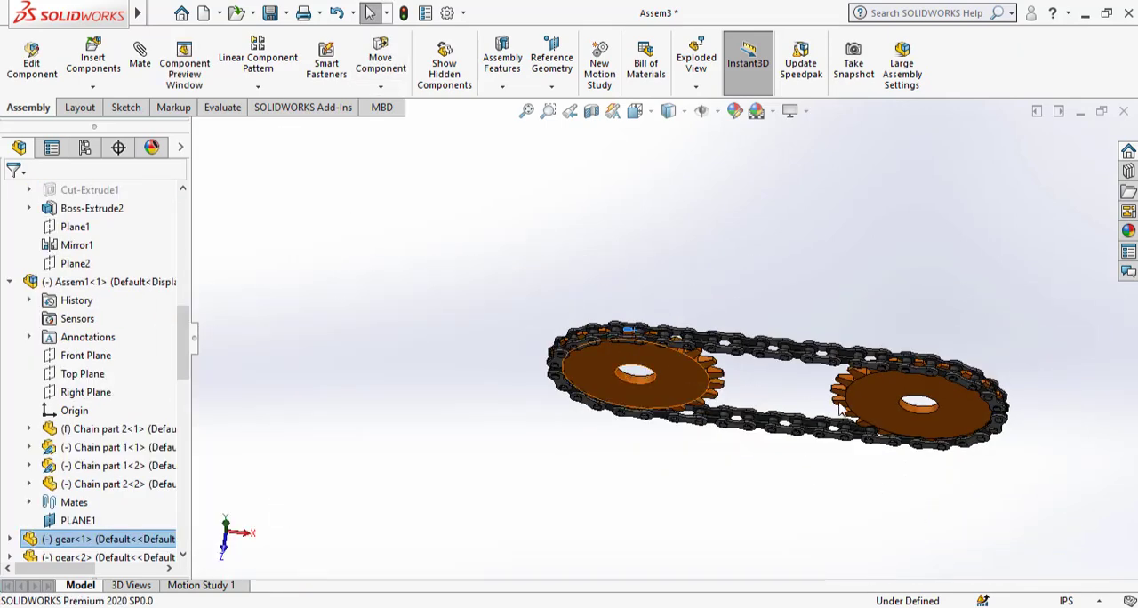
scroll(772, 414, down, 5)
middle_drag(754, 311, 725, 218)
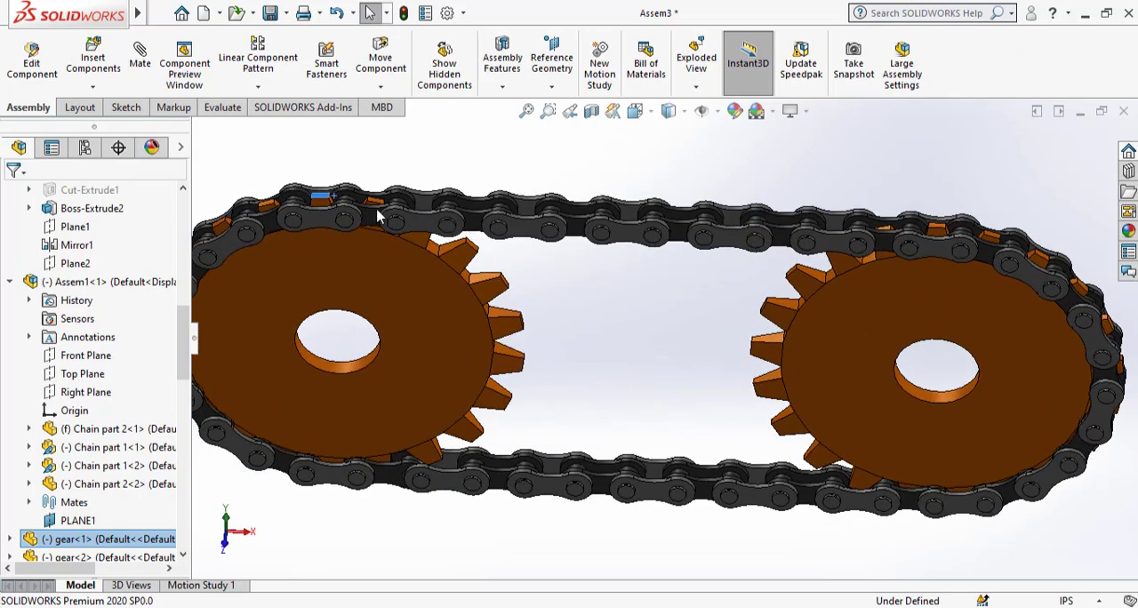
click(142, 64)
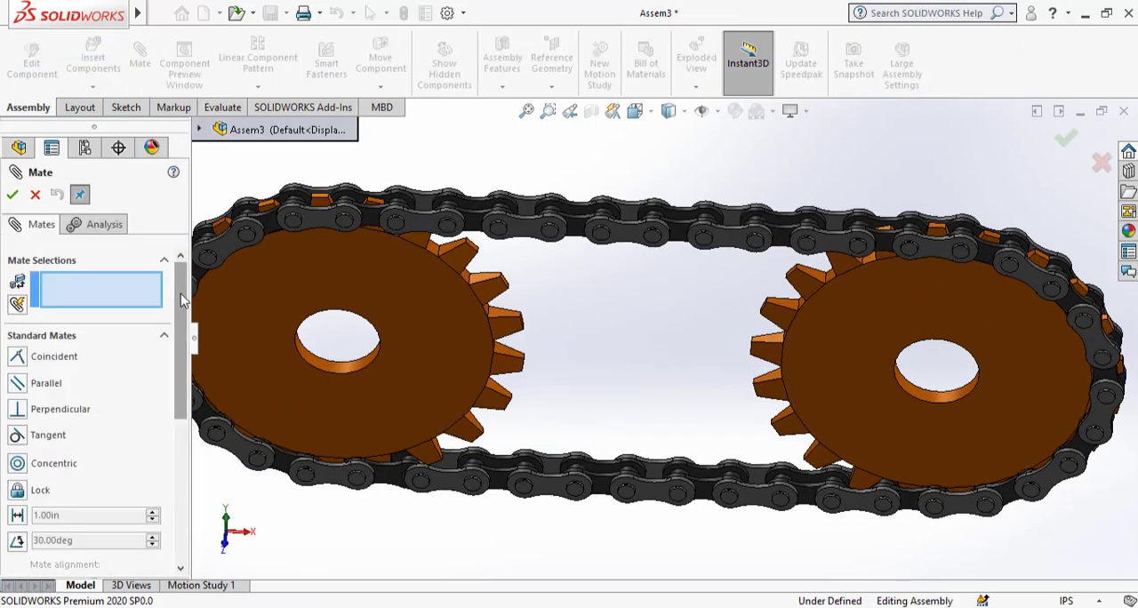
scroll(49, 394, down, 5)
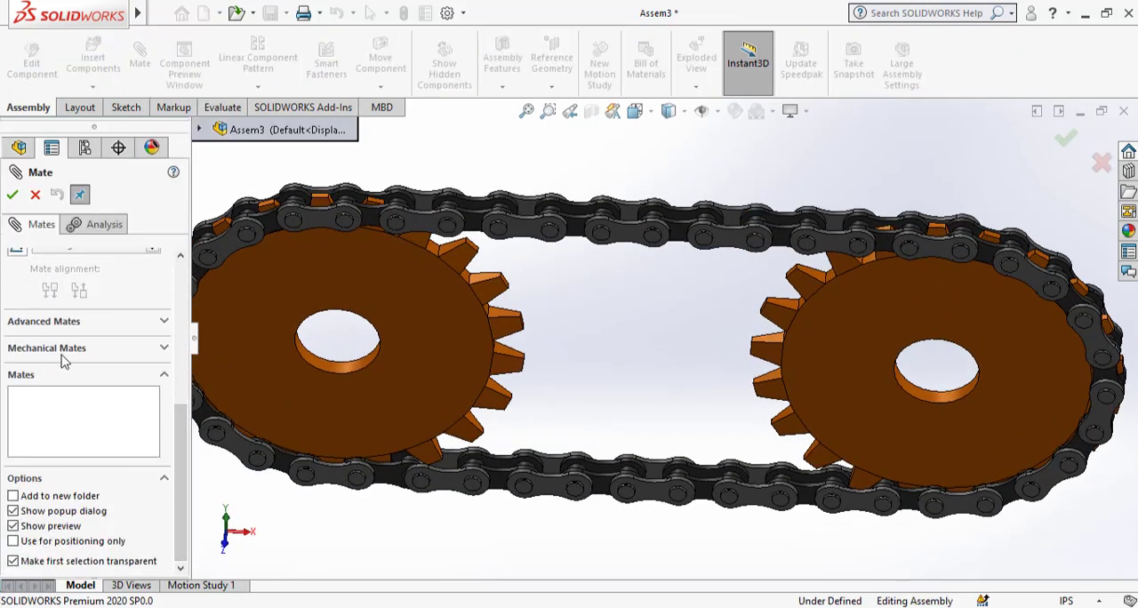
click(161, 349)
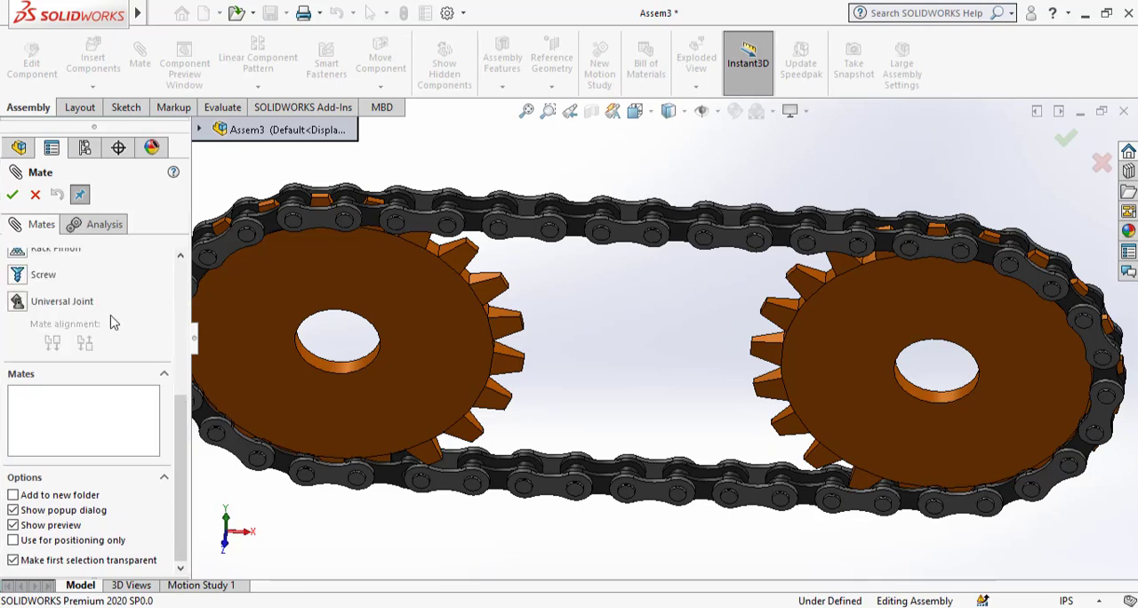
scroll(111, 323, up, 5)
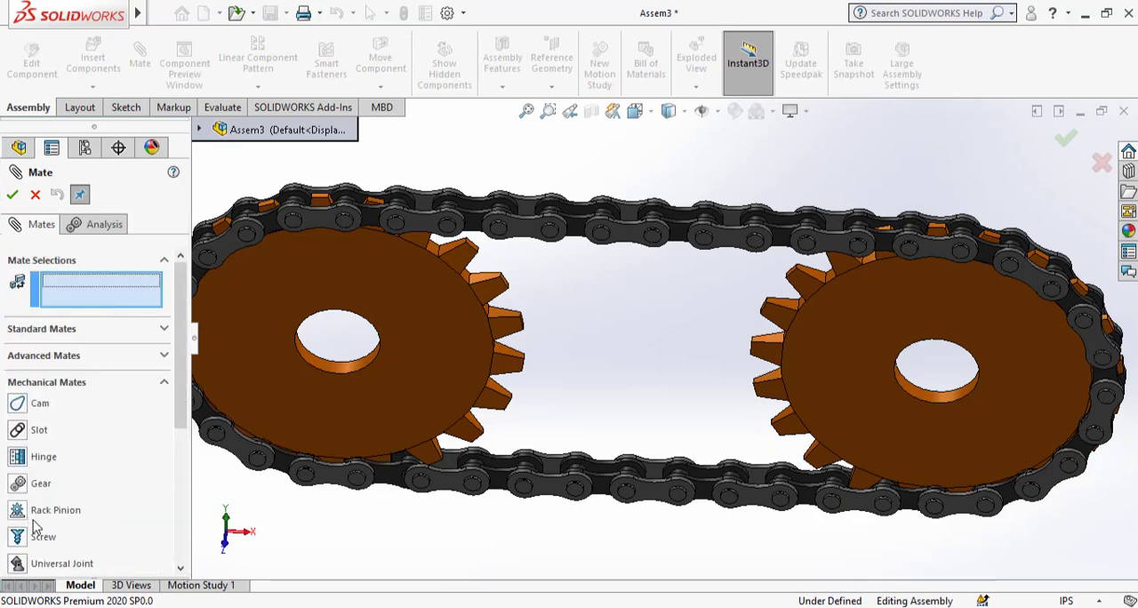
scroll(45, 526, down, 3)
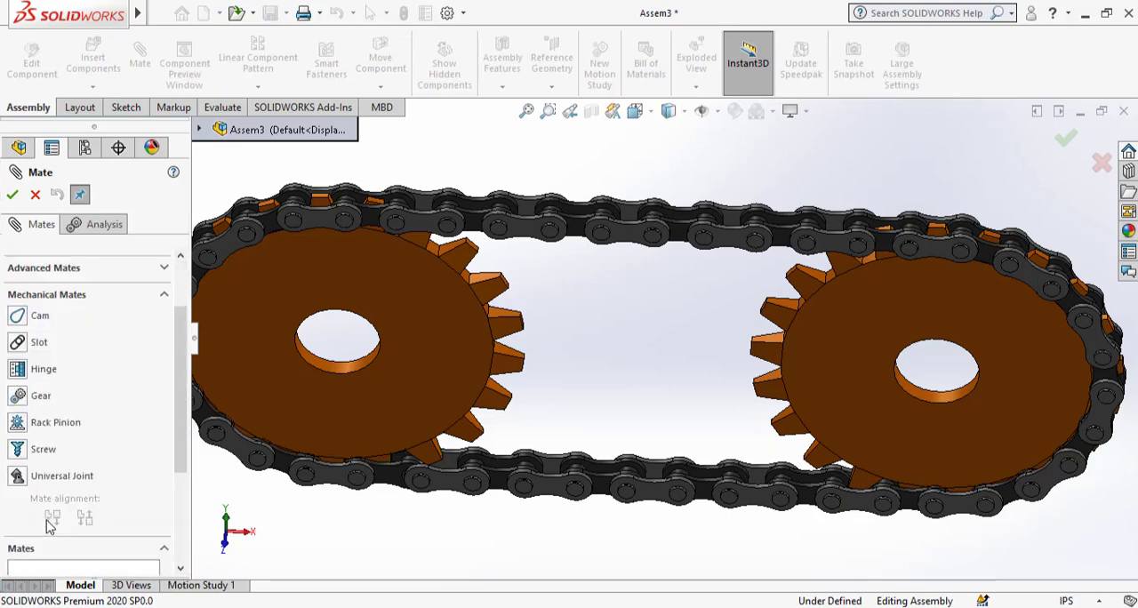
click(20, 397)
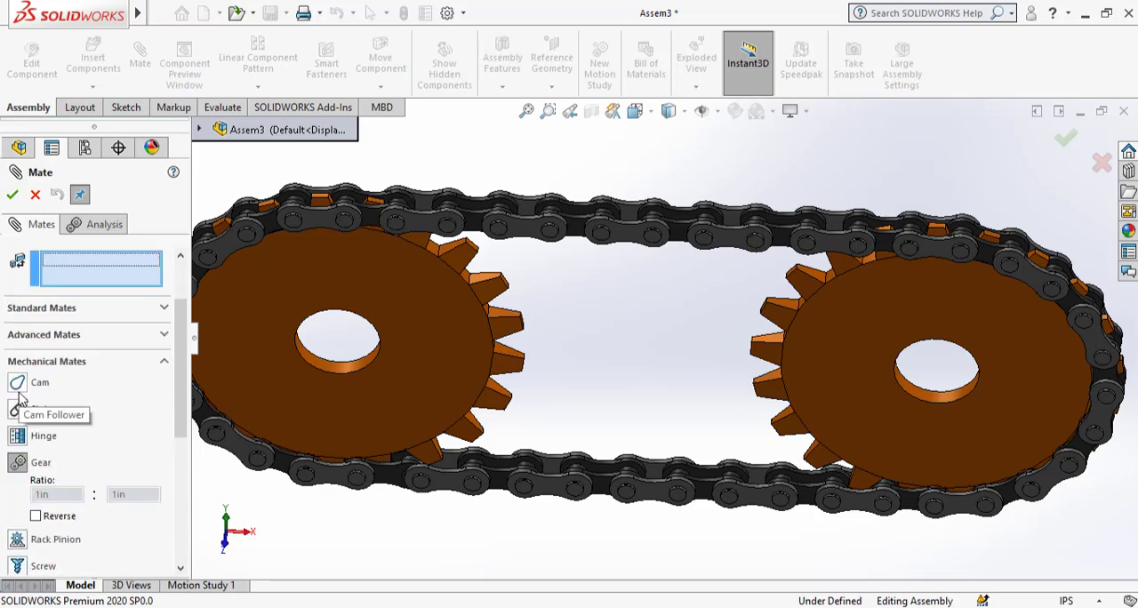
click(345, 372)
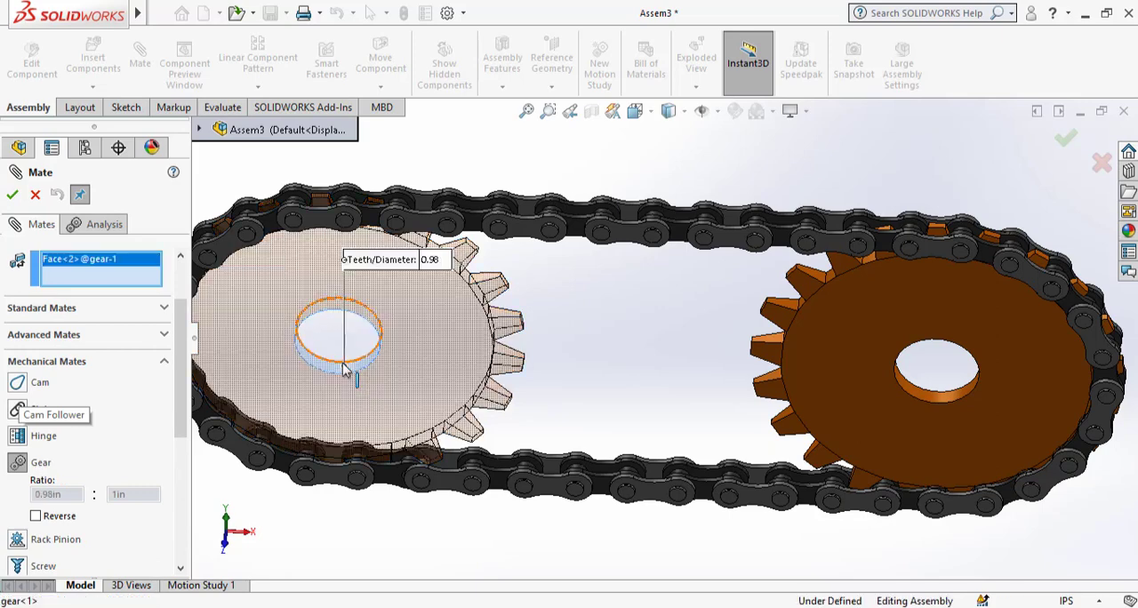
click(945, 401)
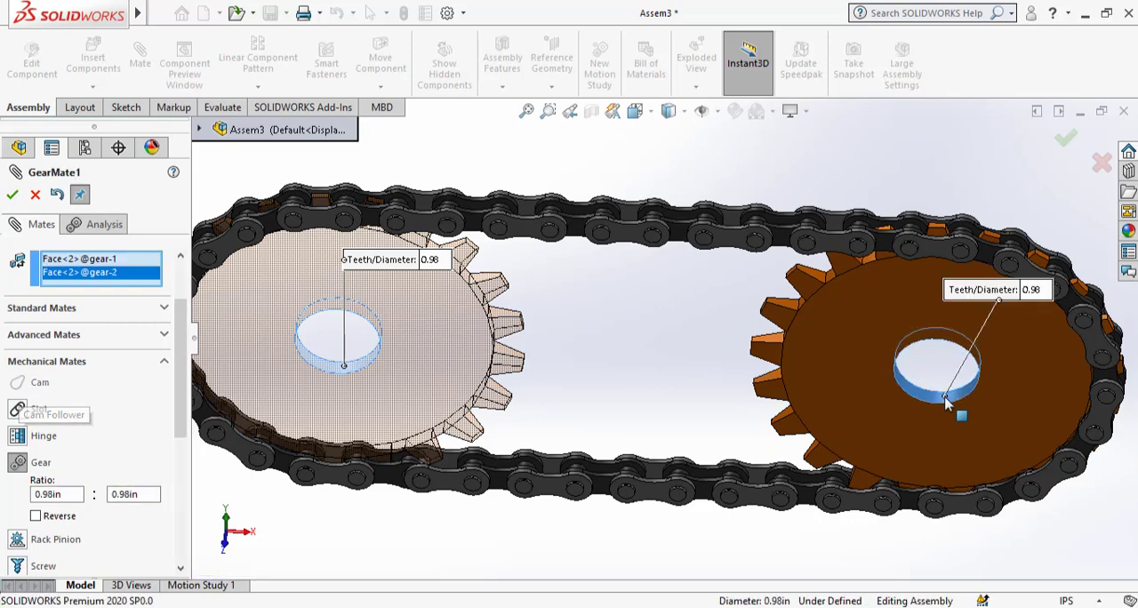
click(13, 196)
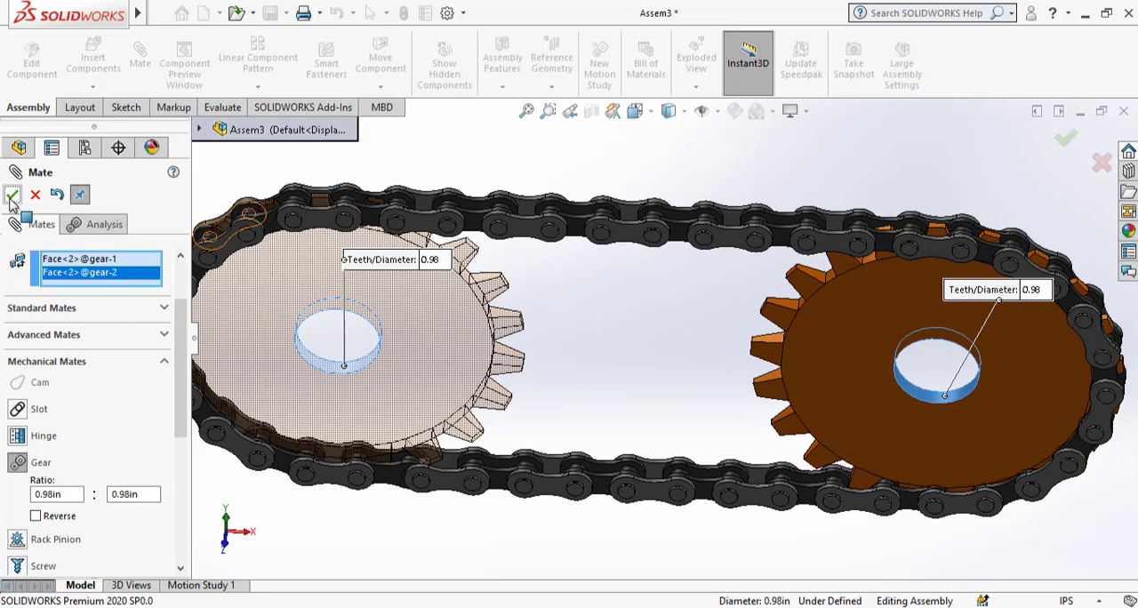
click(13, 195)
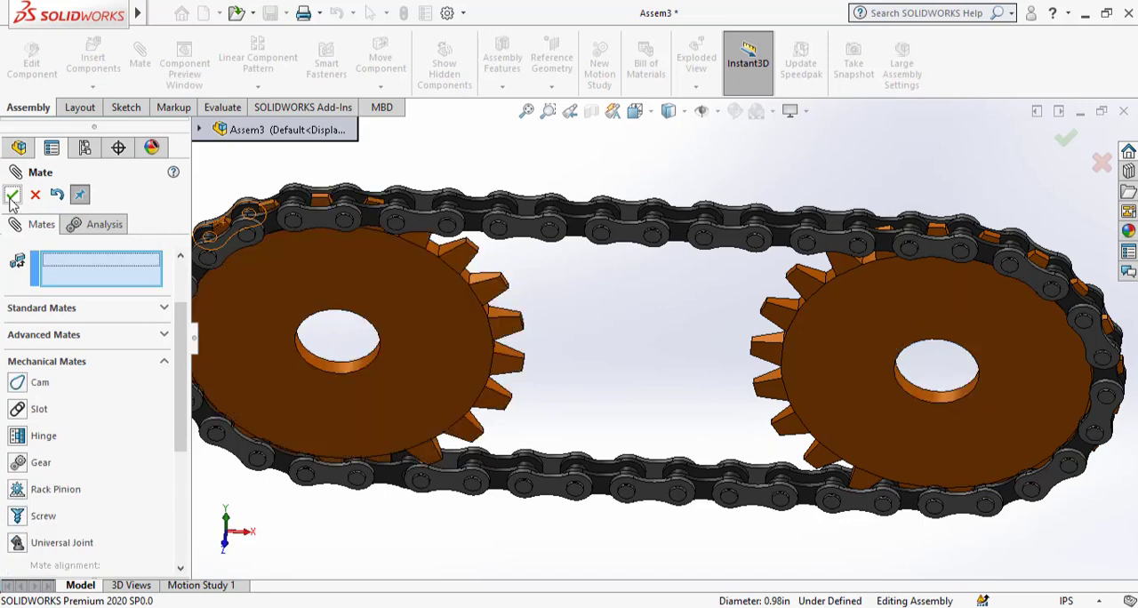
click(11, 196)
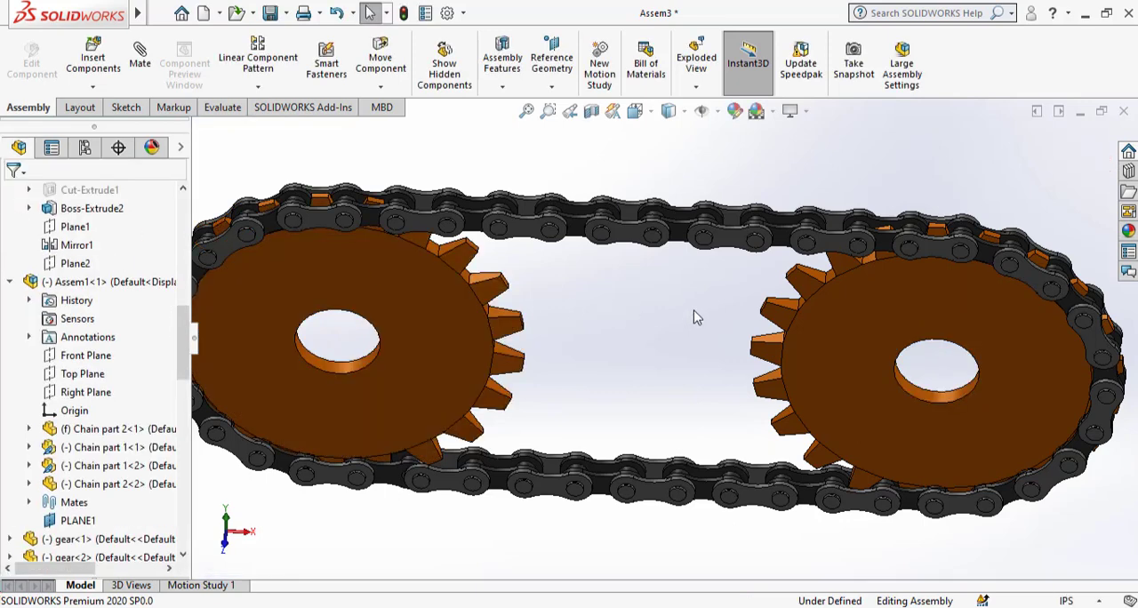
Rotate the right gear to check that the two gears turn together.
click(899, 327)
drag(874, 342, 858, 388)
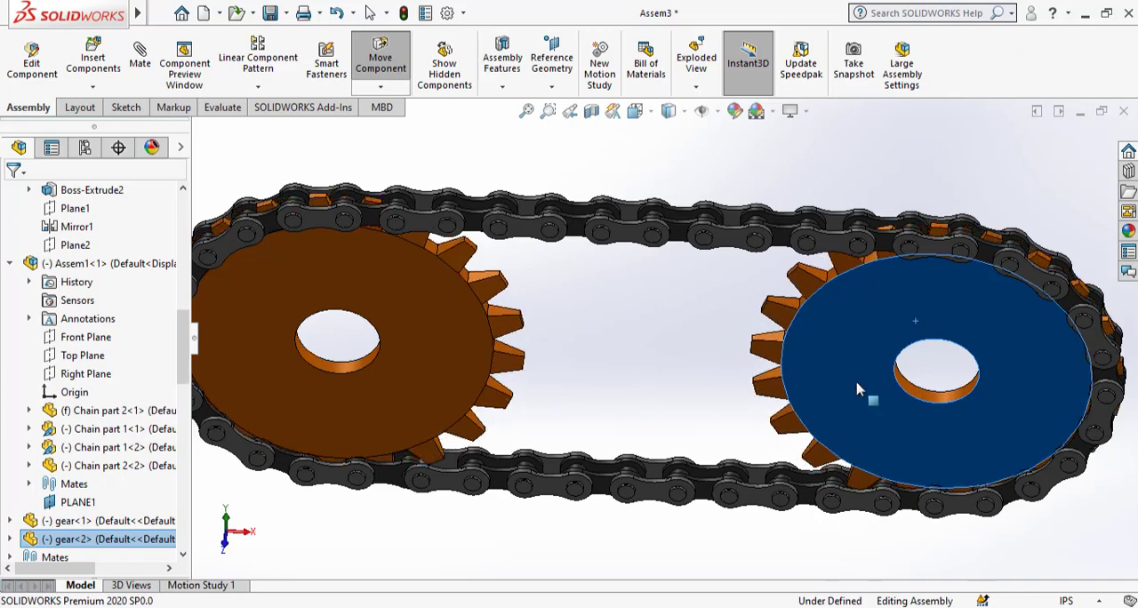
click(688, 337)
Add a gear mate between the left gear's bore and a chain roller above it, with a reversed ratio of 0.98in : 0.24in.
scroll(338, 362, down, 1)
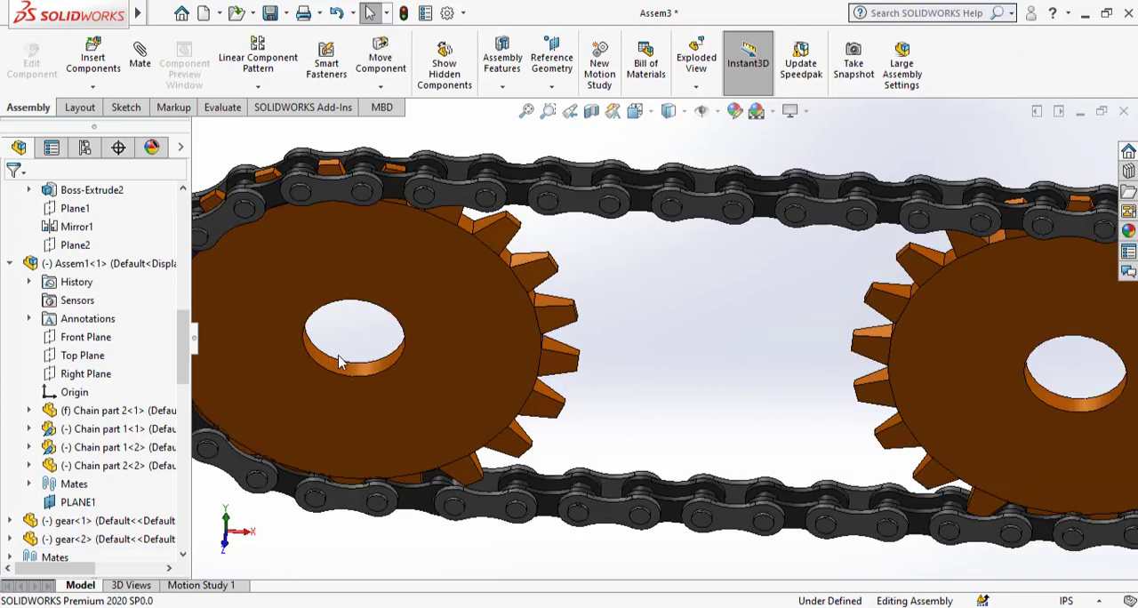
scroll(461, 369, down, 2)
click(462, 369)
scroll(462, 370, up, 3)
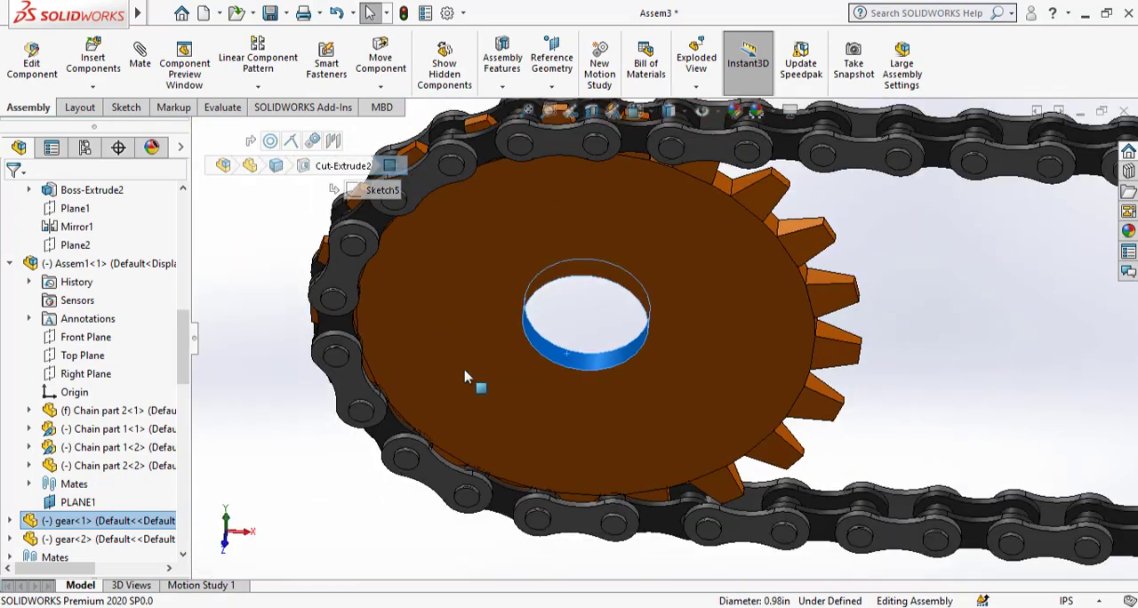
scroll(465, 377, up, 2)
scroll(756, 295, down, 4)
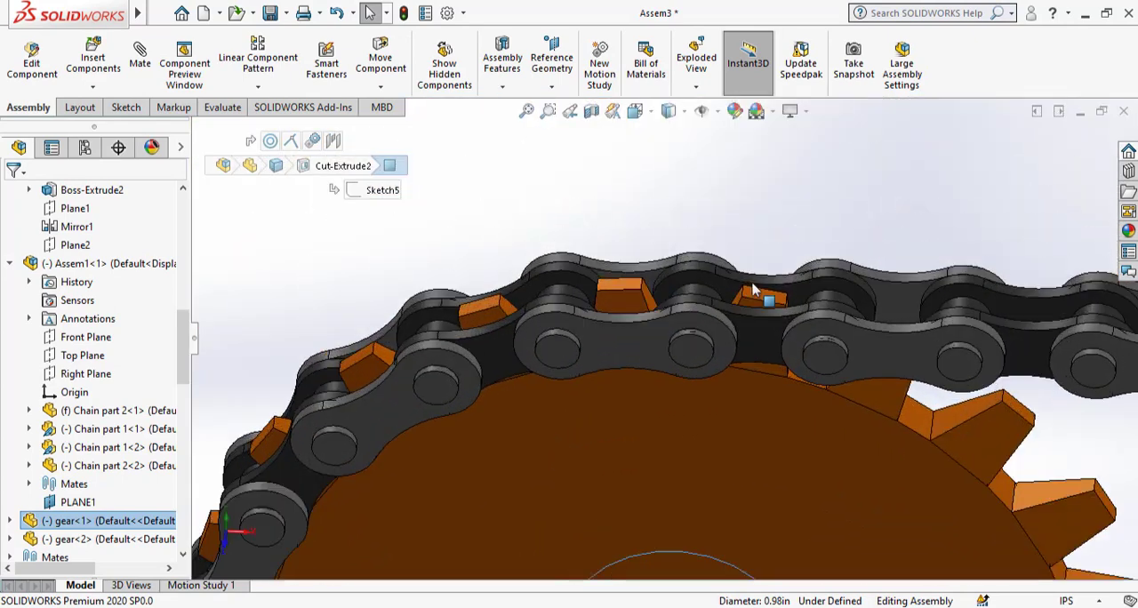
ctrl+click(701, 299)
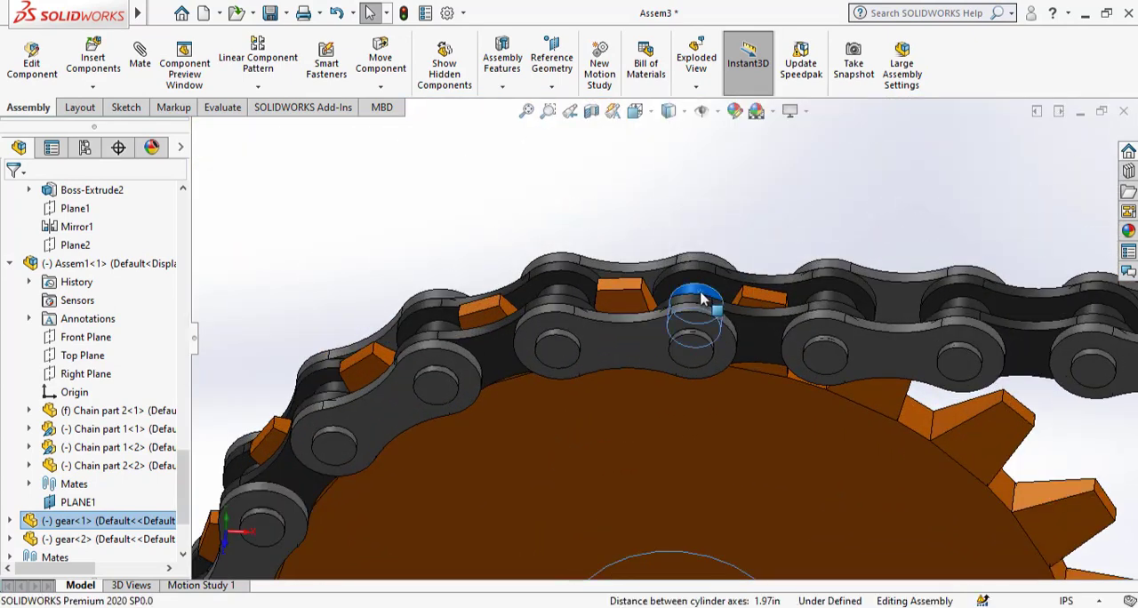
click(147, 72)
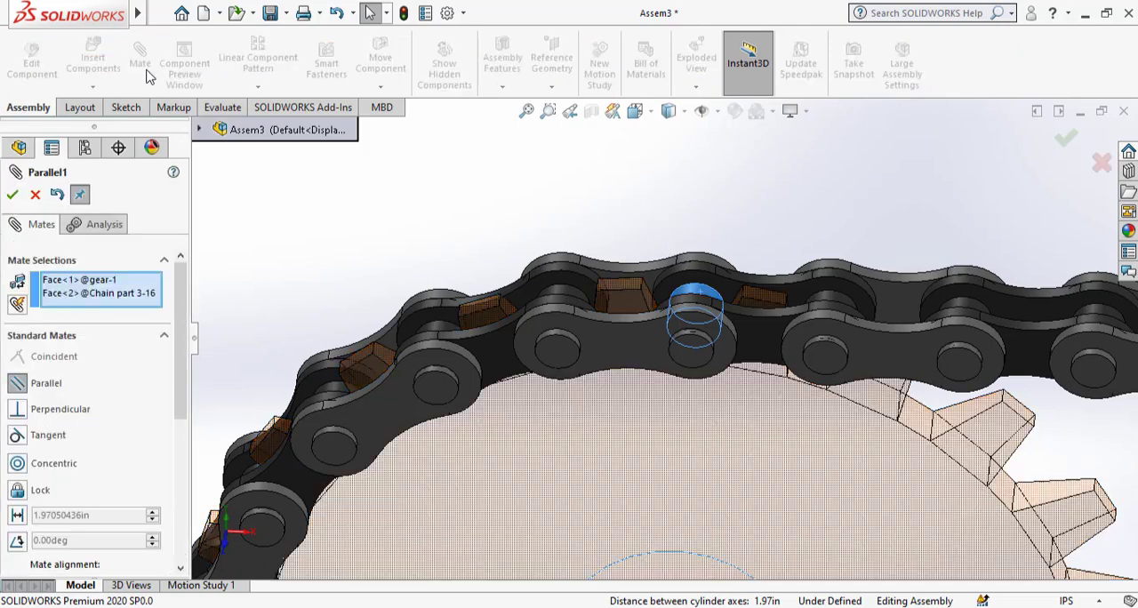
scroll(184, 311, down, 3)
scroll(184, 311, down, 3)
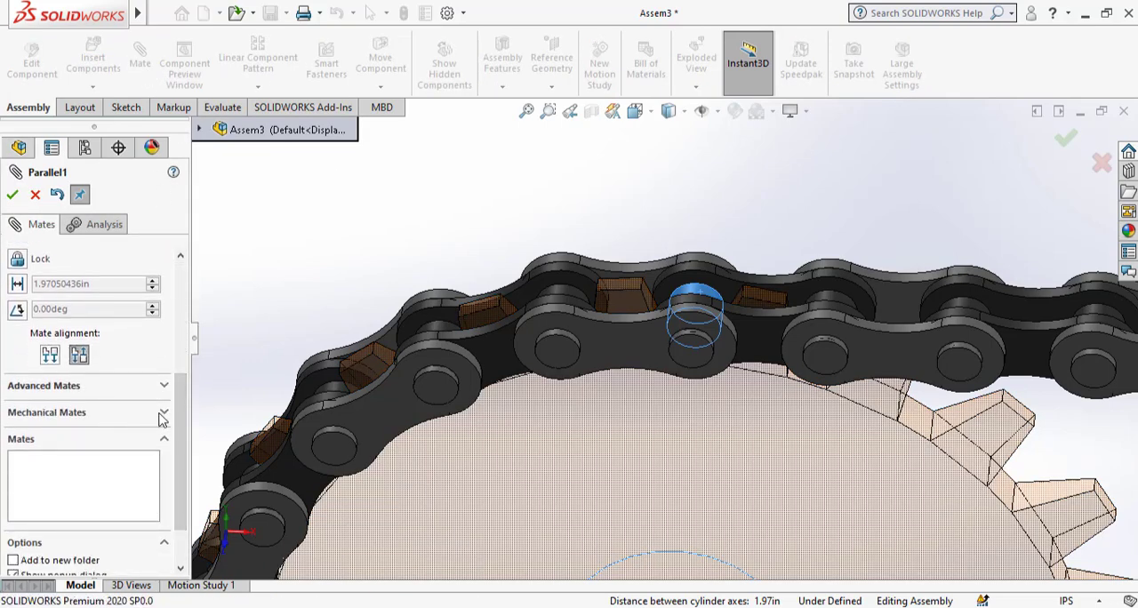
click(161, 413)
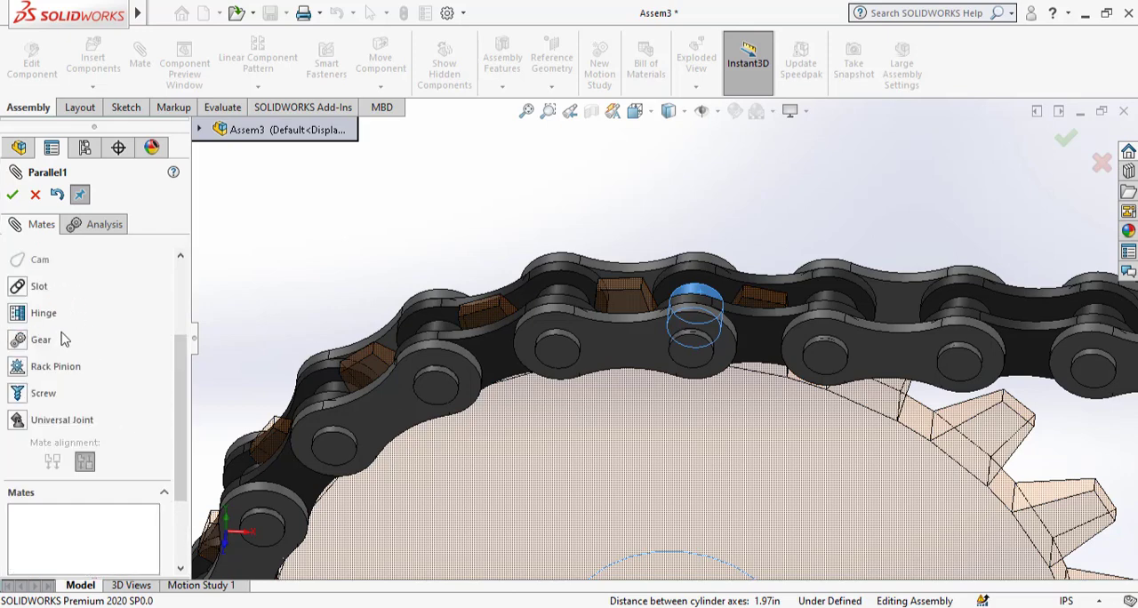
click(35, 343)
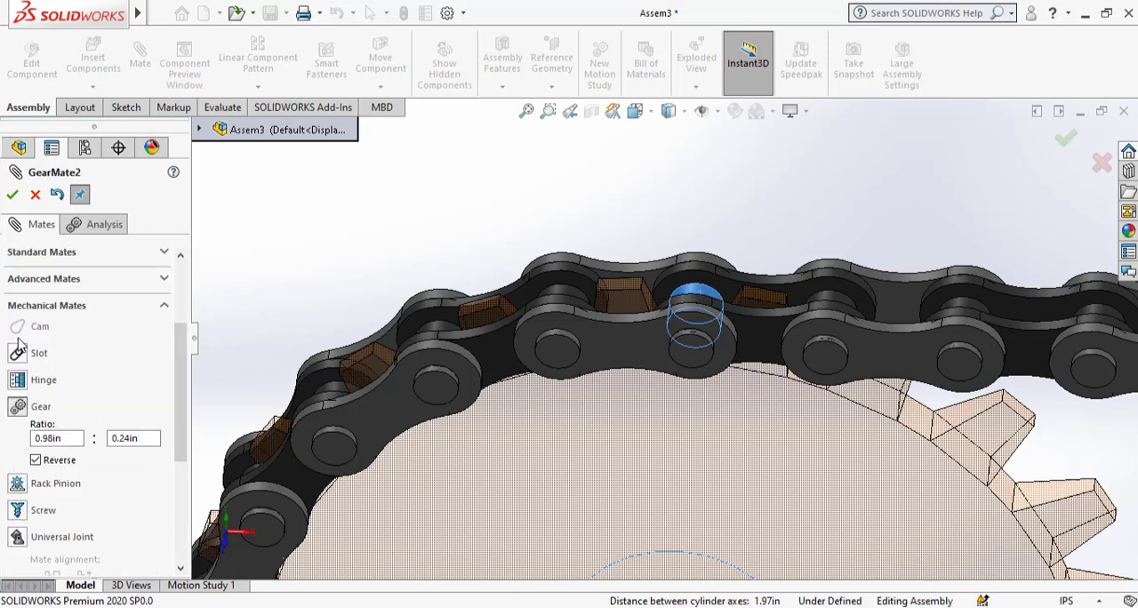
click(12, 197)
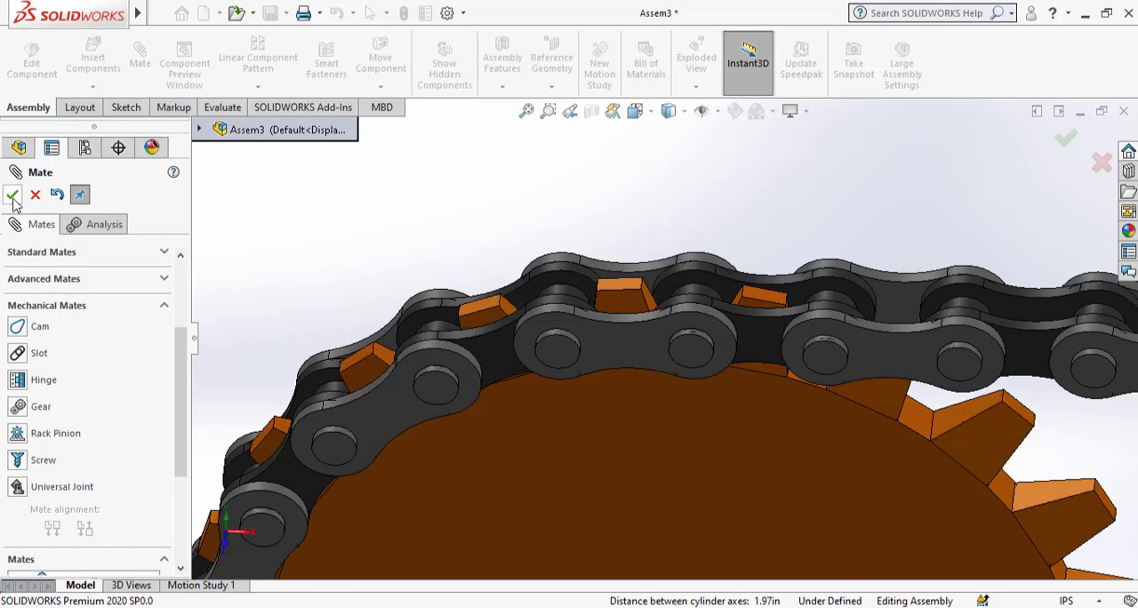
click(13, 196)
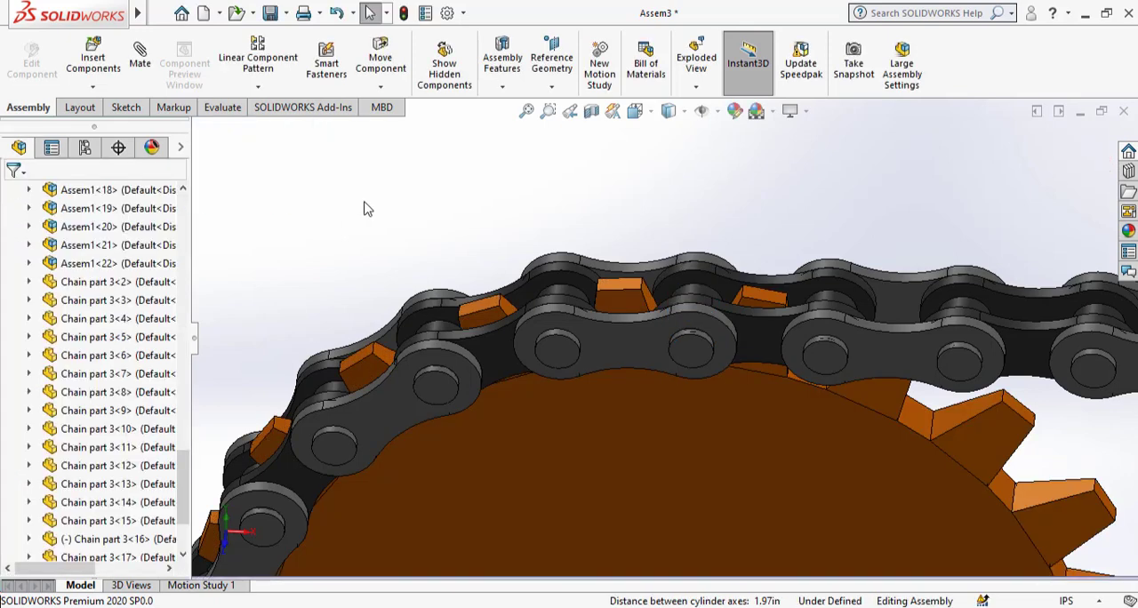
Rotate the left gear to check that the chain travels around both gears with it.
scroll(748, 292, up, 6)
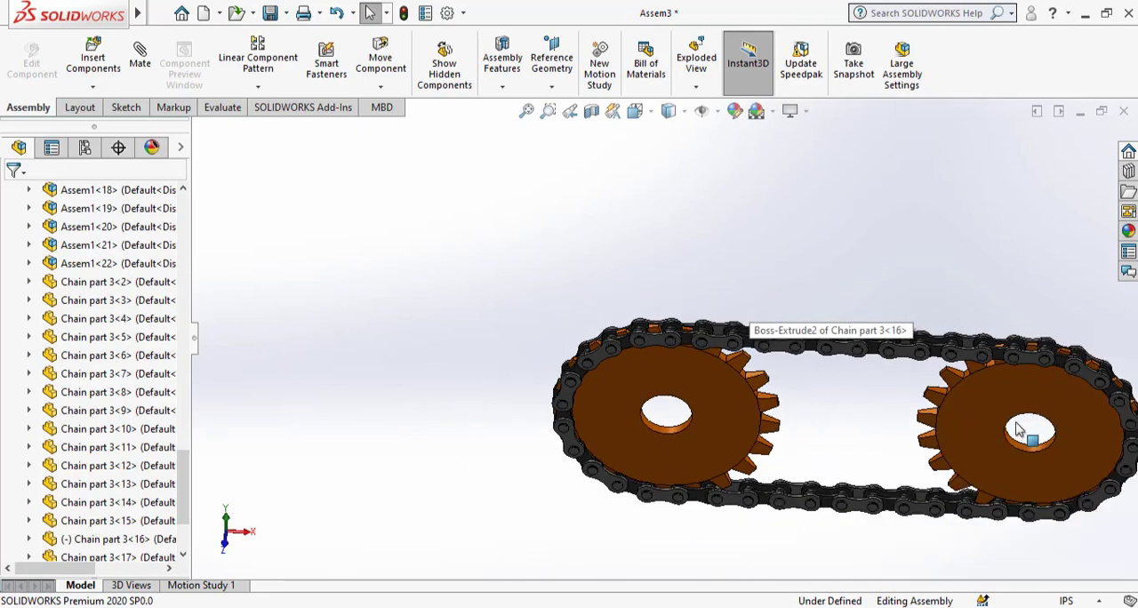
scroll(676, 326, up, 3)
click(546, 365)
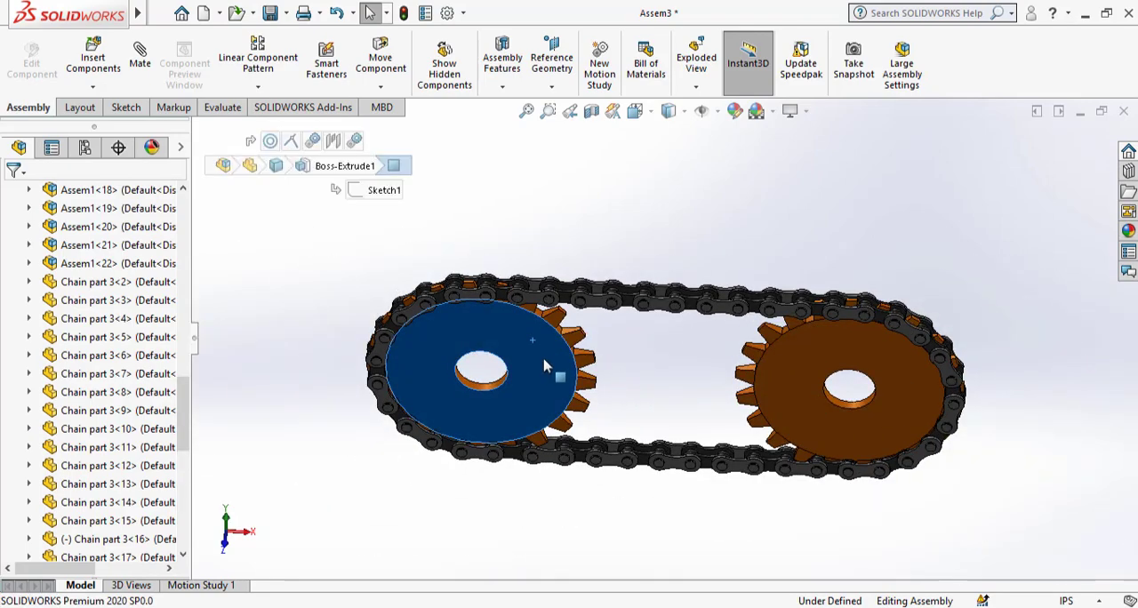
scroll(547, 378, down, 1)
drag(546, 378, 541, 412)
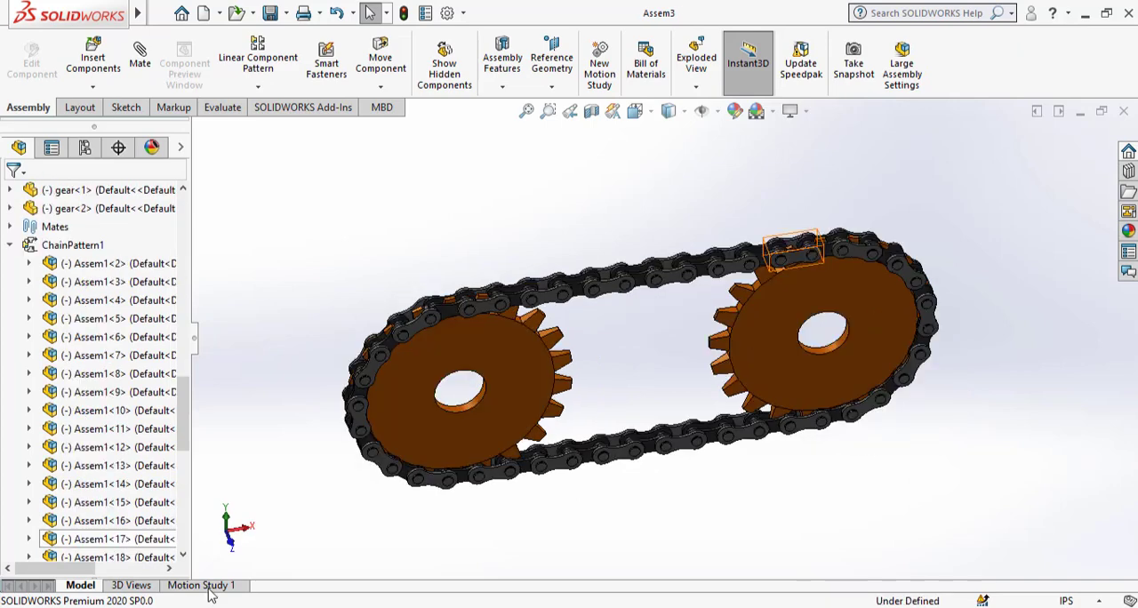
In Motion Study 1, add a constant 50 RPM rotary motor on the right gear's face, directed by the left gear's face, and play the animation.
click(209, 590)
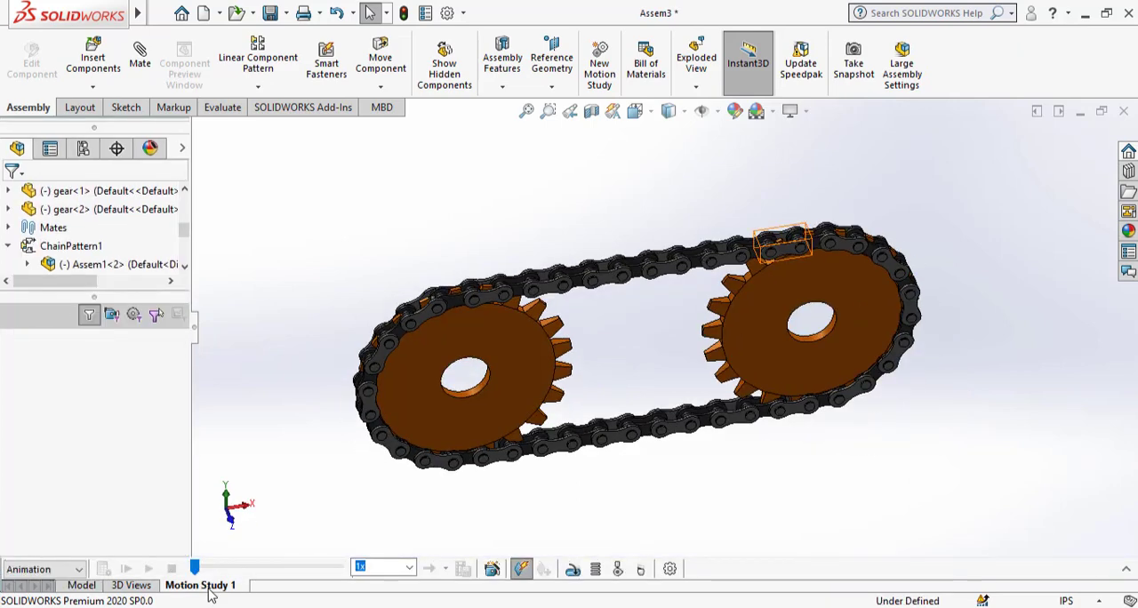
click(500, 410)
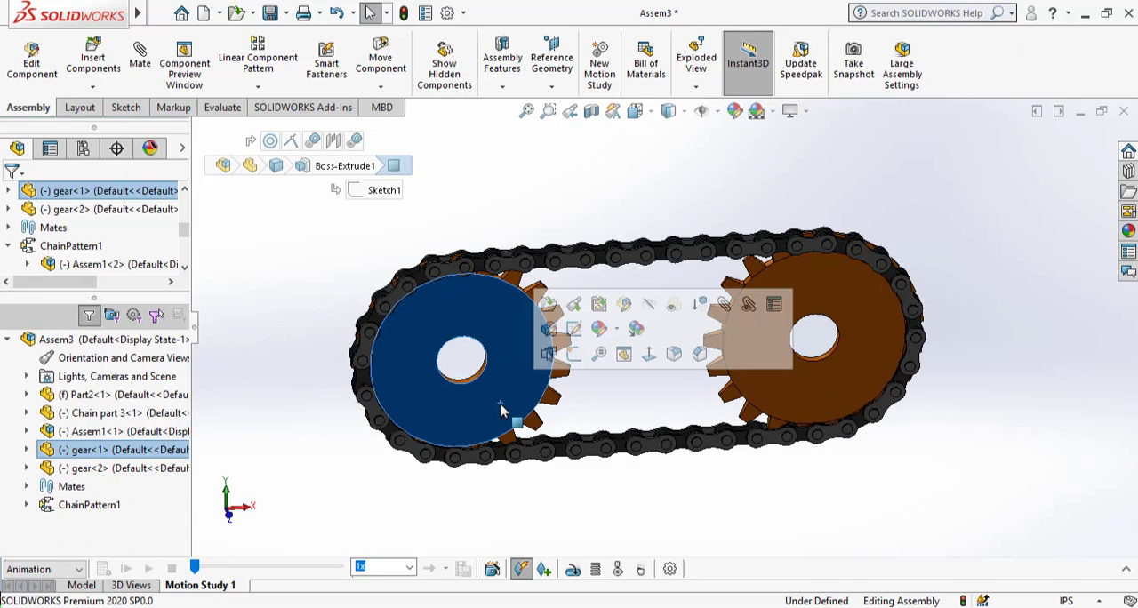
click(573, 569)
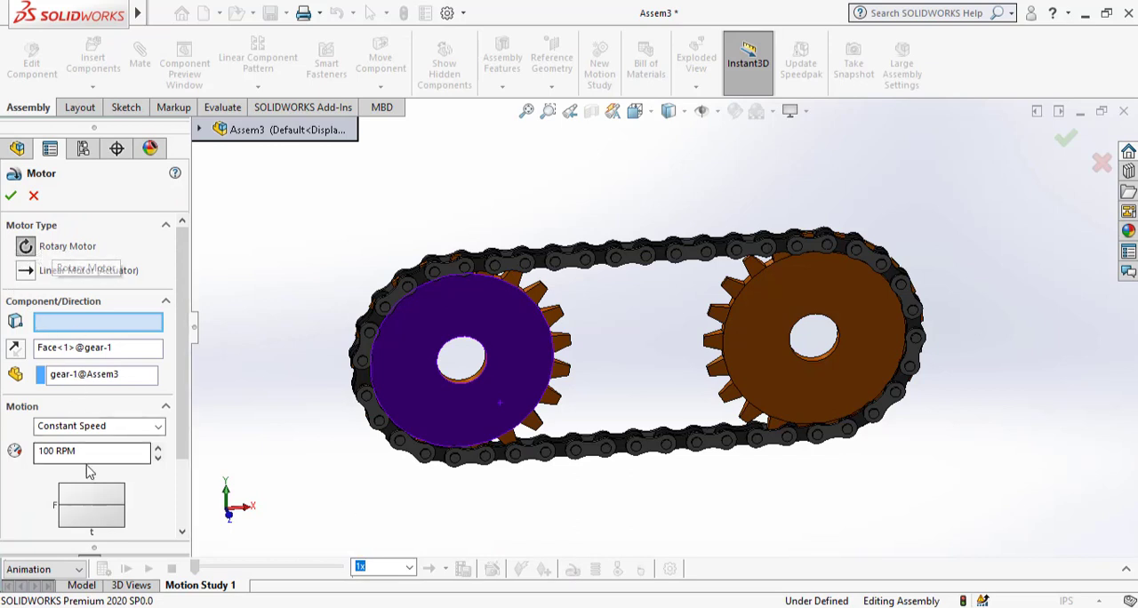
double_click(51, 450)
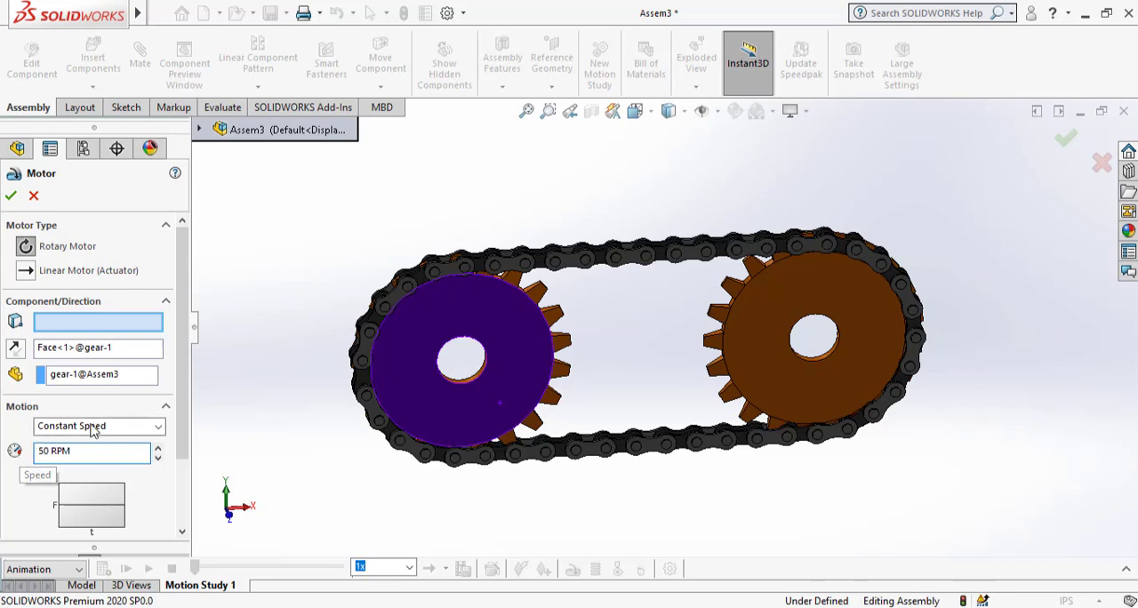
click(11, 197)
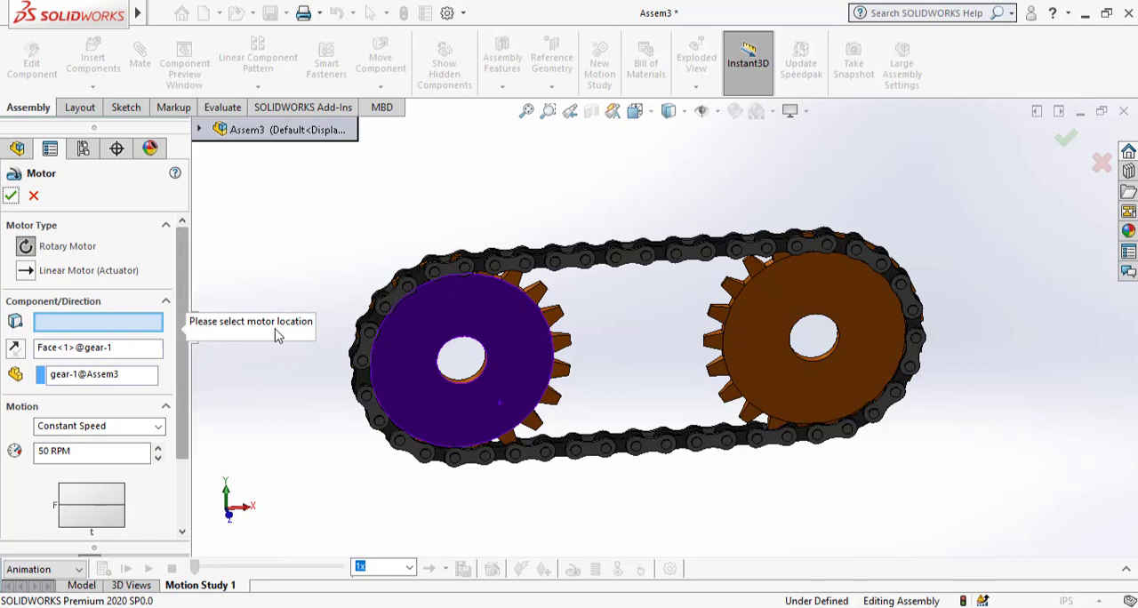
click(838, 401)
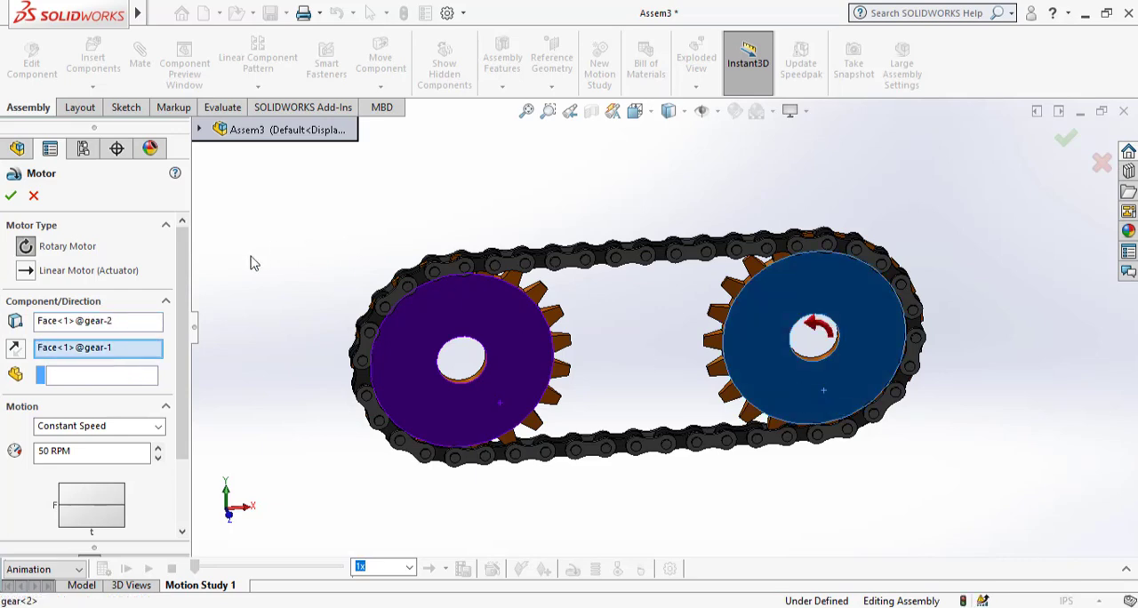
click(10, 196)
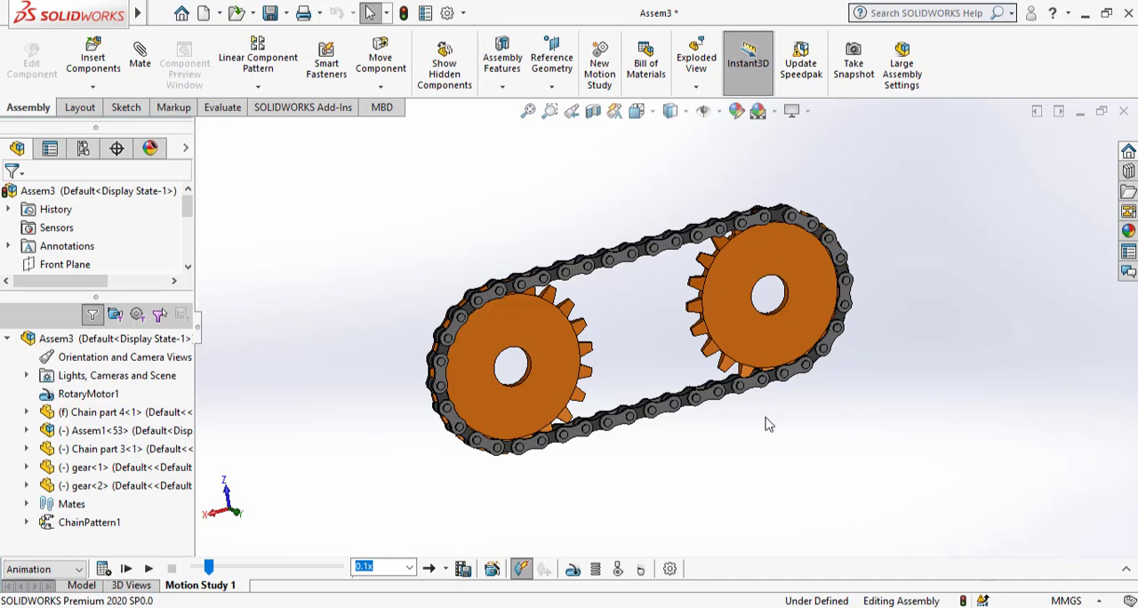
click(150, 569)
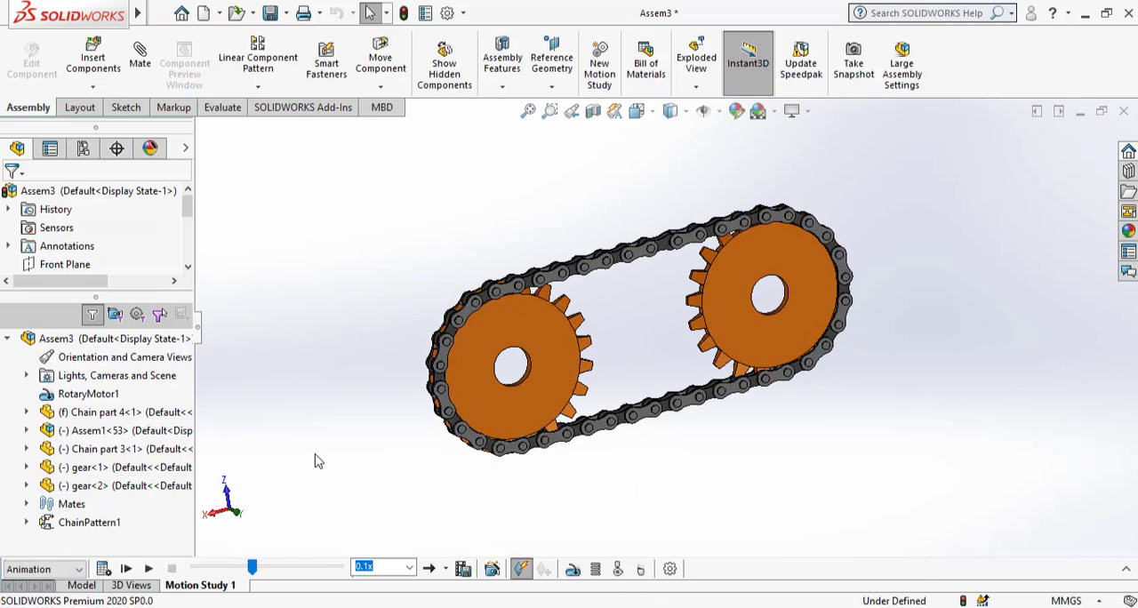
Activate the SOLIDWORKS Simulation add-in and create a static study named Static 1 for the CHAIN PART model.
click(300, 107)
click(404, 68)
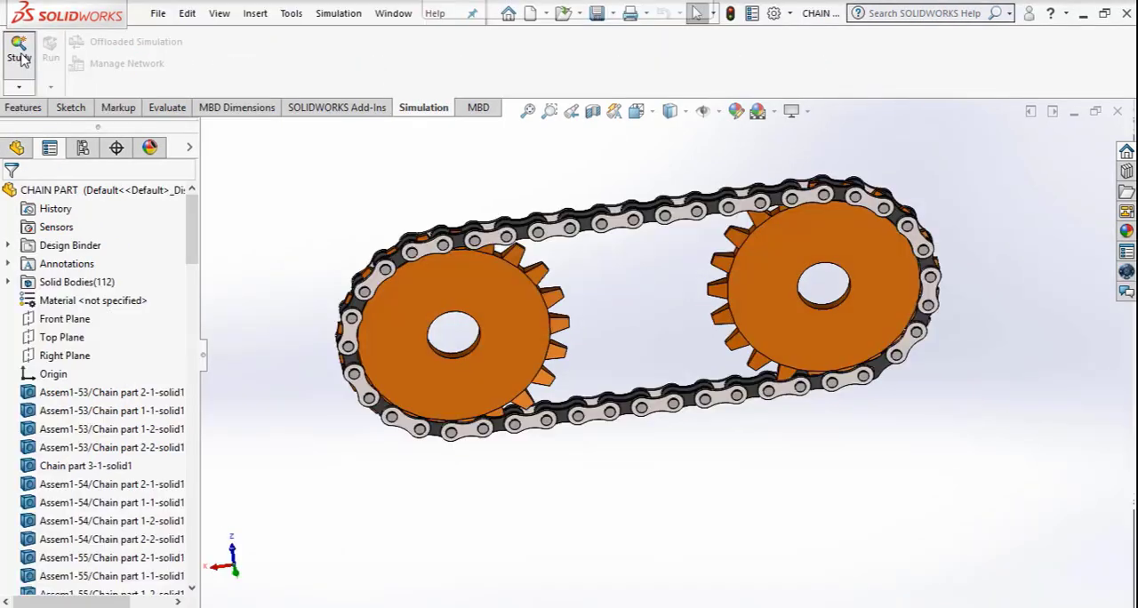
click(21, 57)
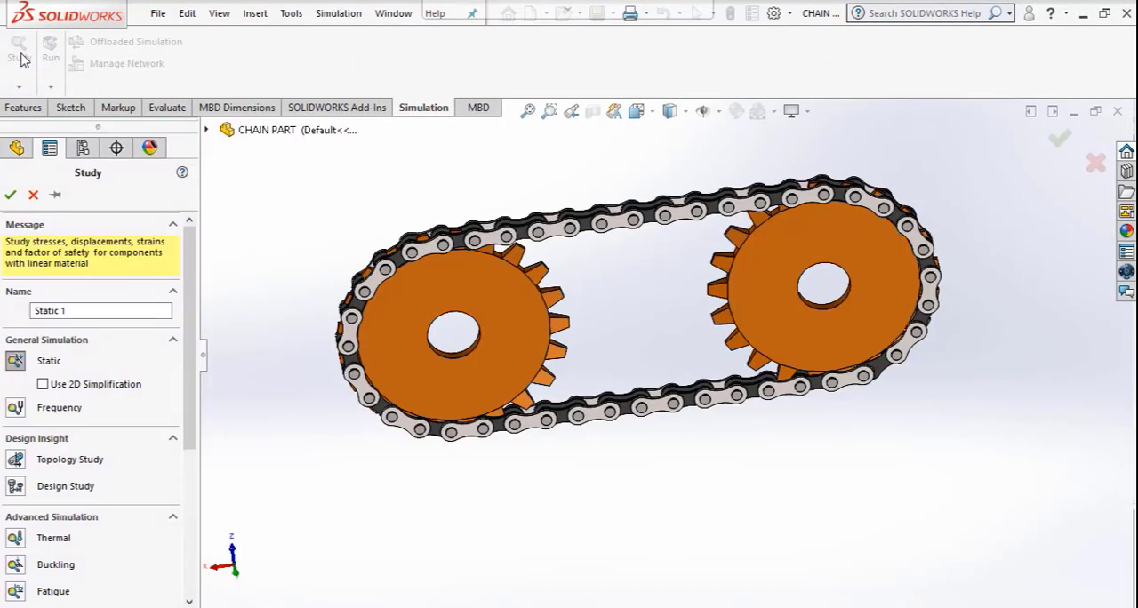
click(11, 194)
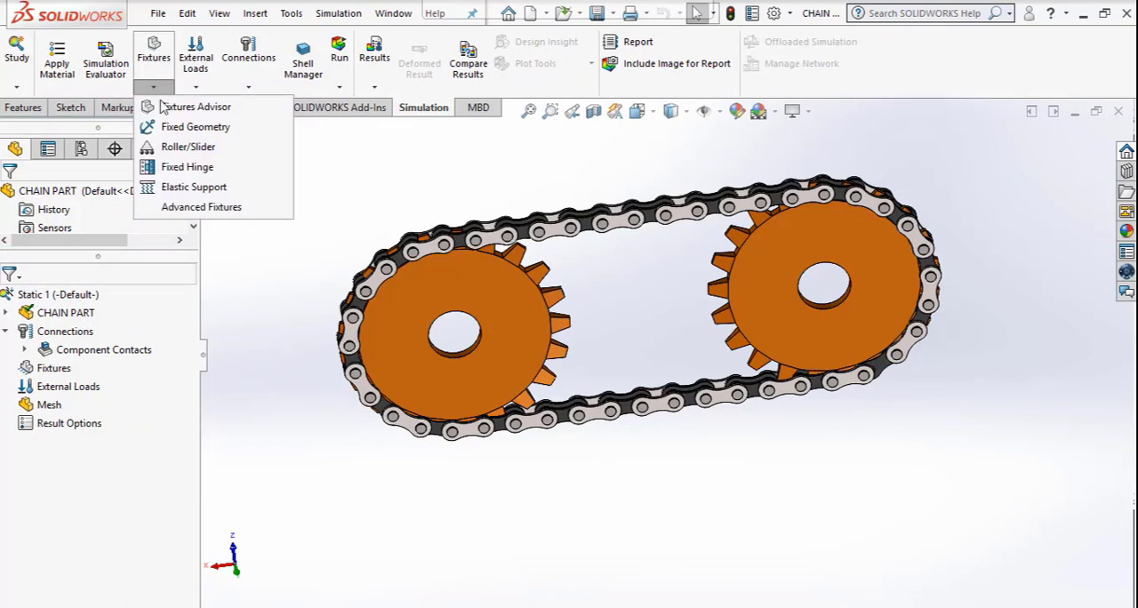
Apply a Fixed Geometry fixture to the inner cylindrical face of the right gear's bore.
click(182, 127)
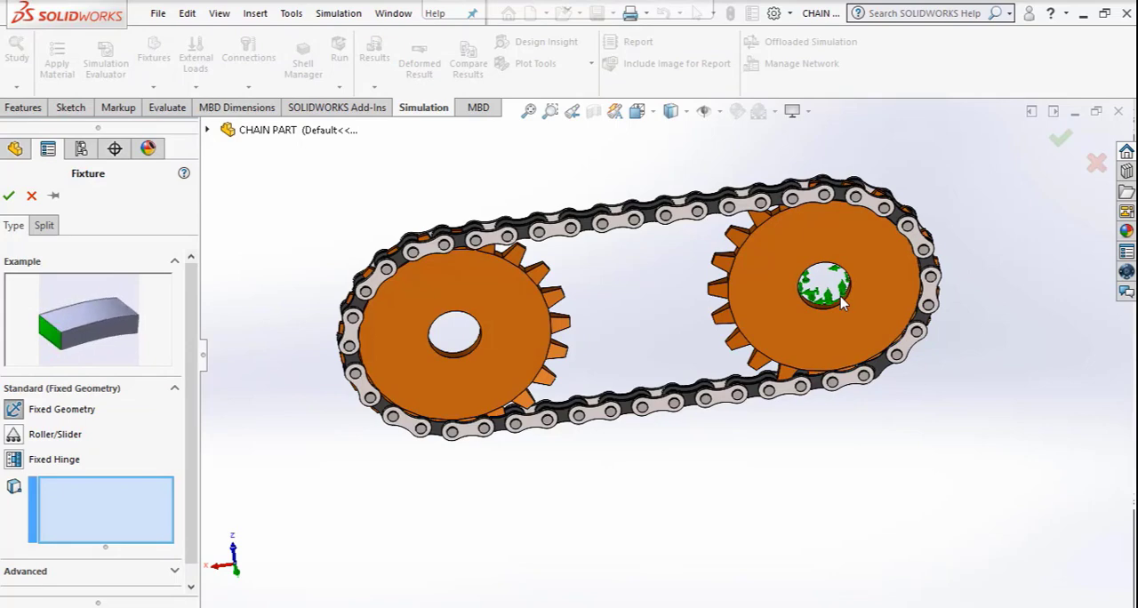
scroll(840, 302, down, 10)
scroll(747, 347, down, 5)
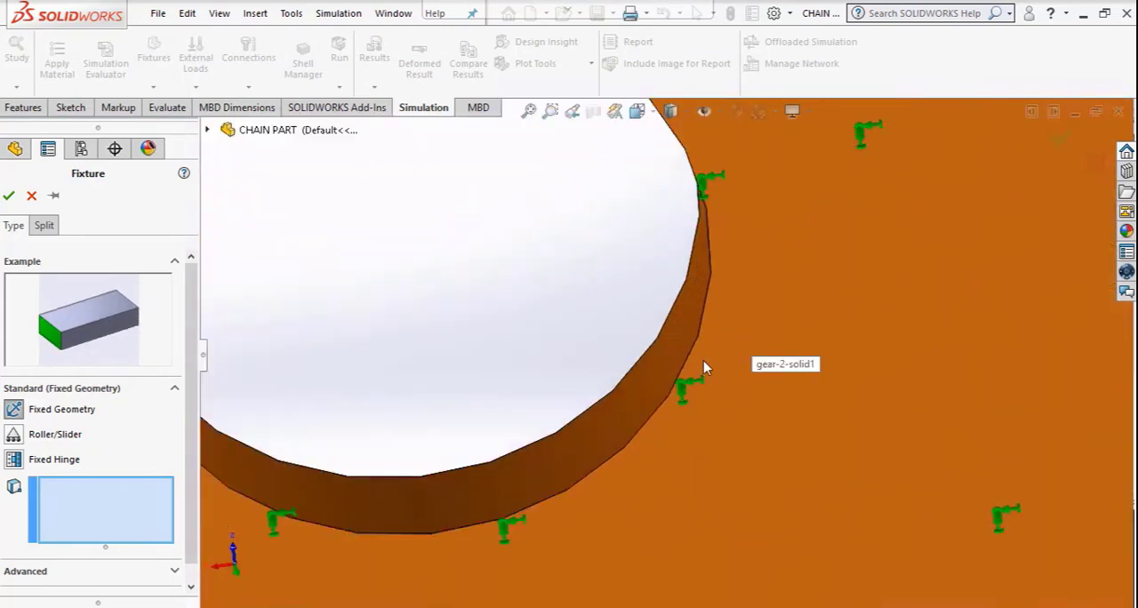
click(674, 354)
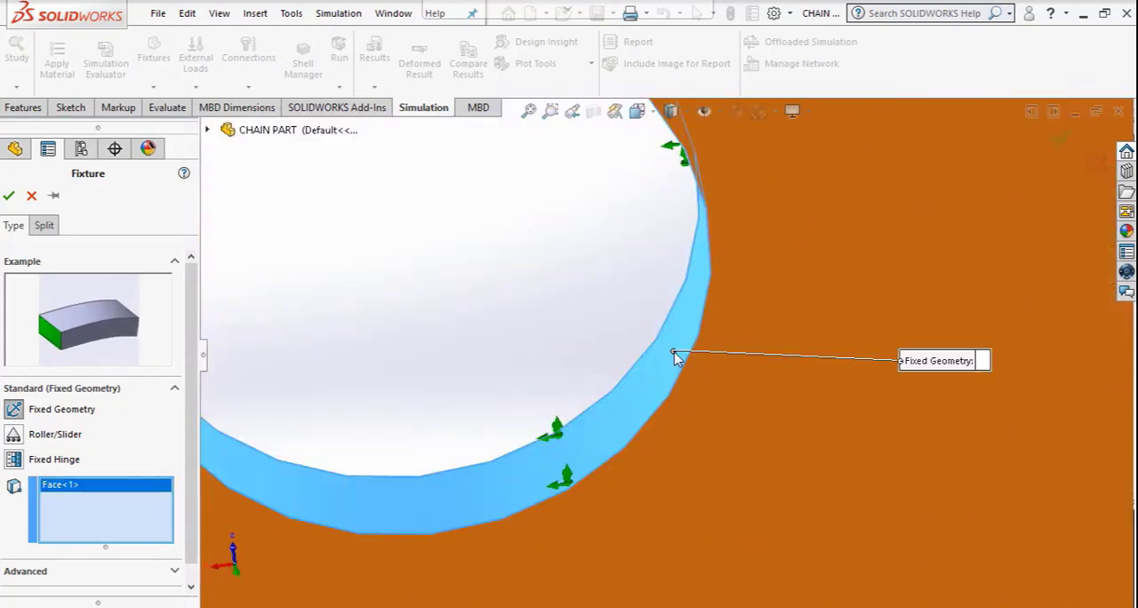
click(8, 195)
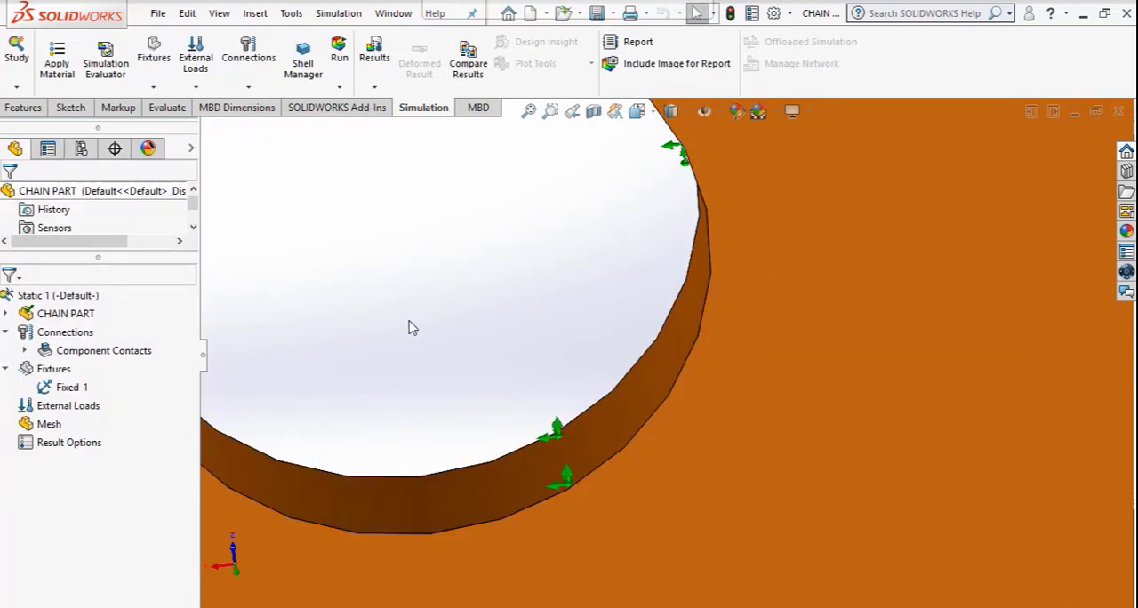
Create a reference axis through the left gear's bore from its cylindrical face.
scroll(737, 328, up, 15)
scroll(608, 312, up, 5)
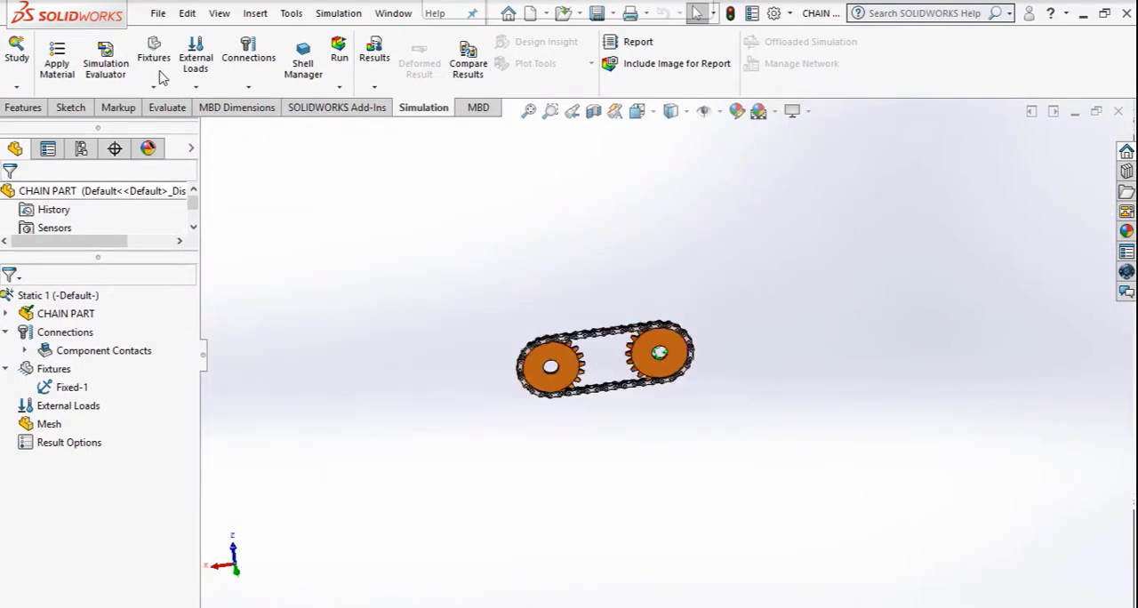
click(196, 86)
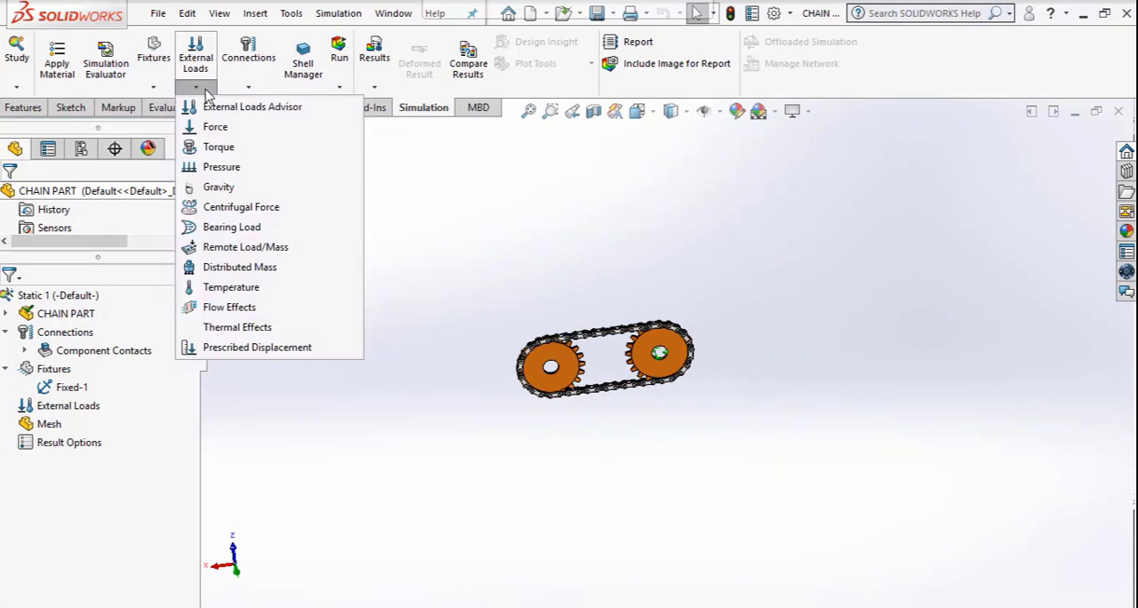
click(497, 294)
scroll(571, 371, down, 5)
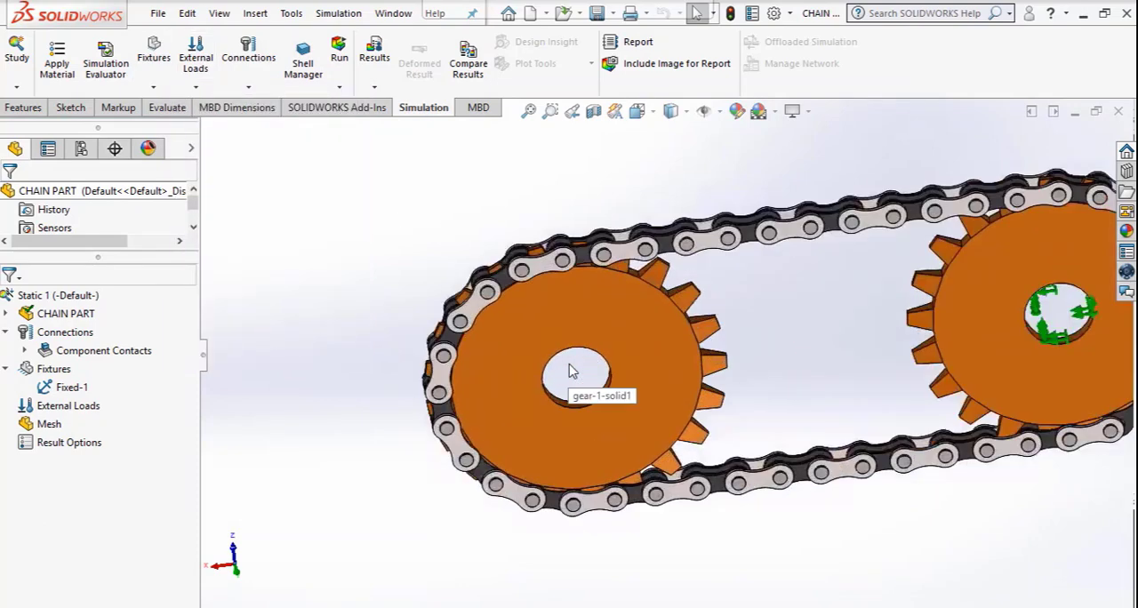
scroll(572, 371, down, 5)
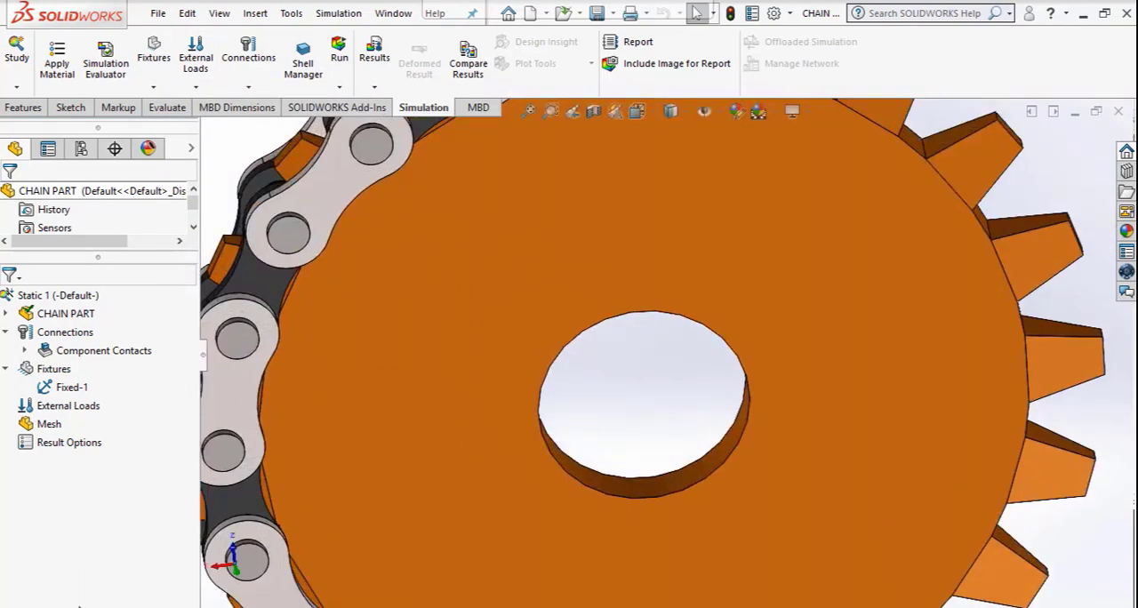
click(78, 604)
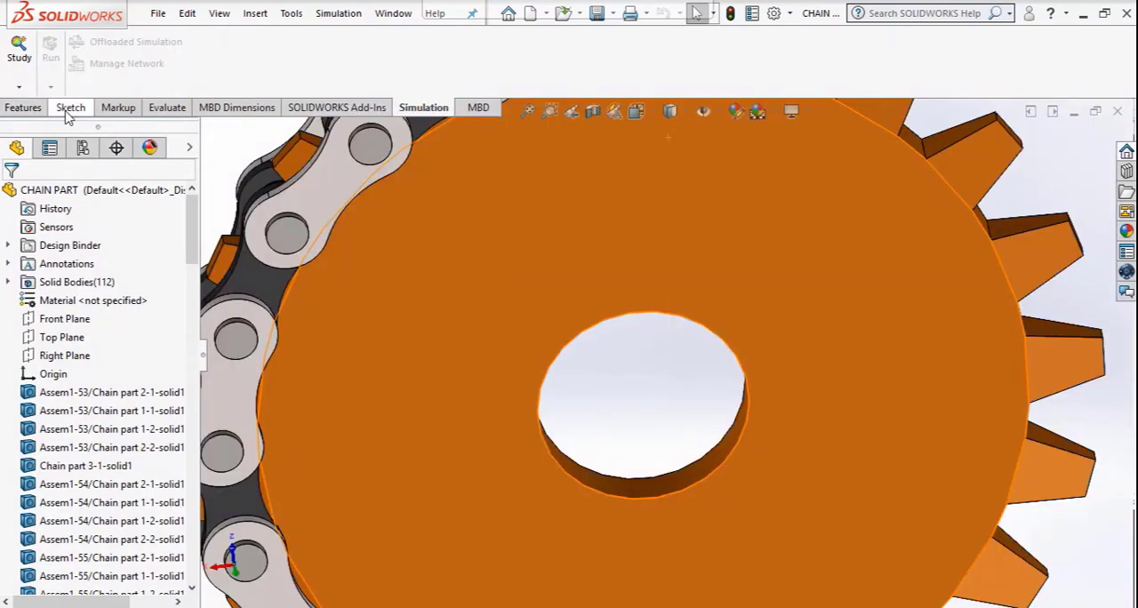
click(71, 110)
click(22, 108)
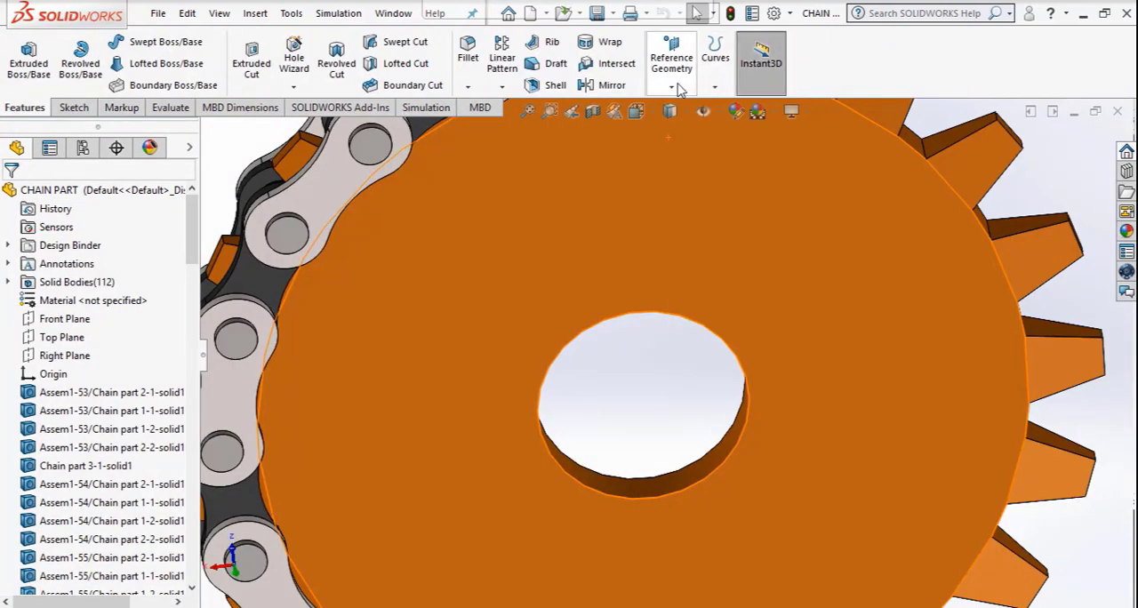
click(679, 87)
click(686, 126)
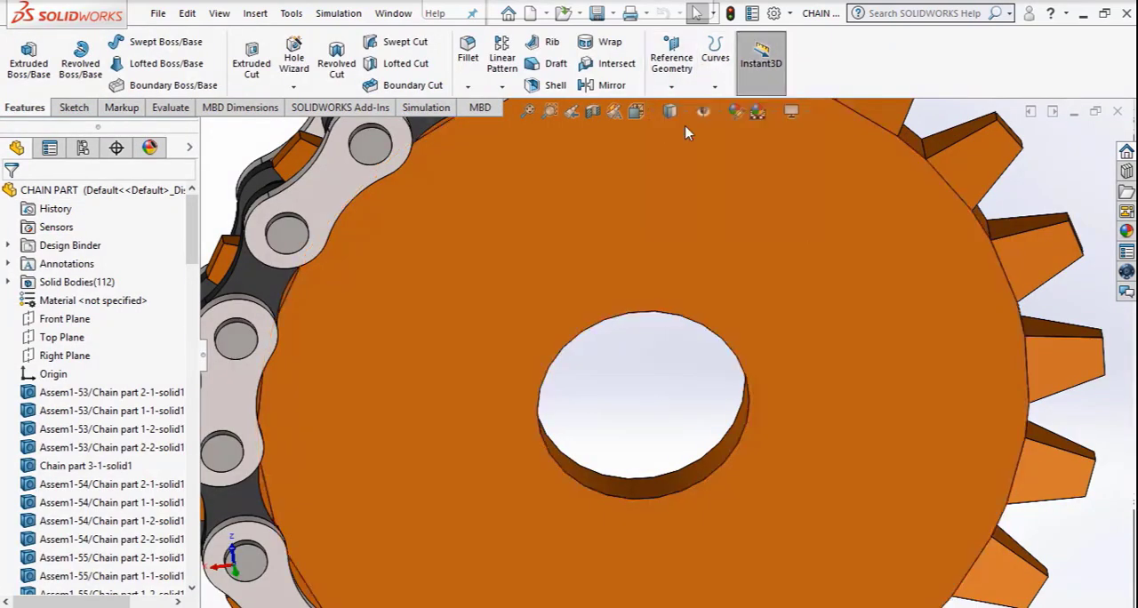
click(693, 484)
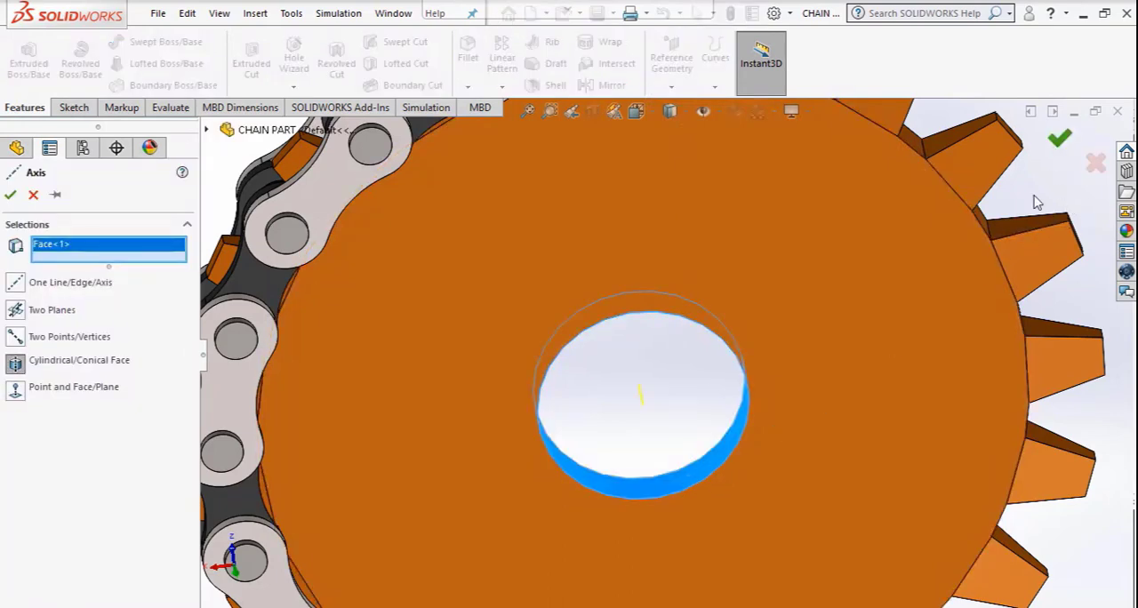
key(Return)
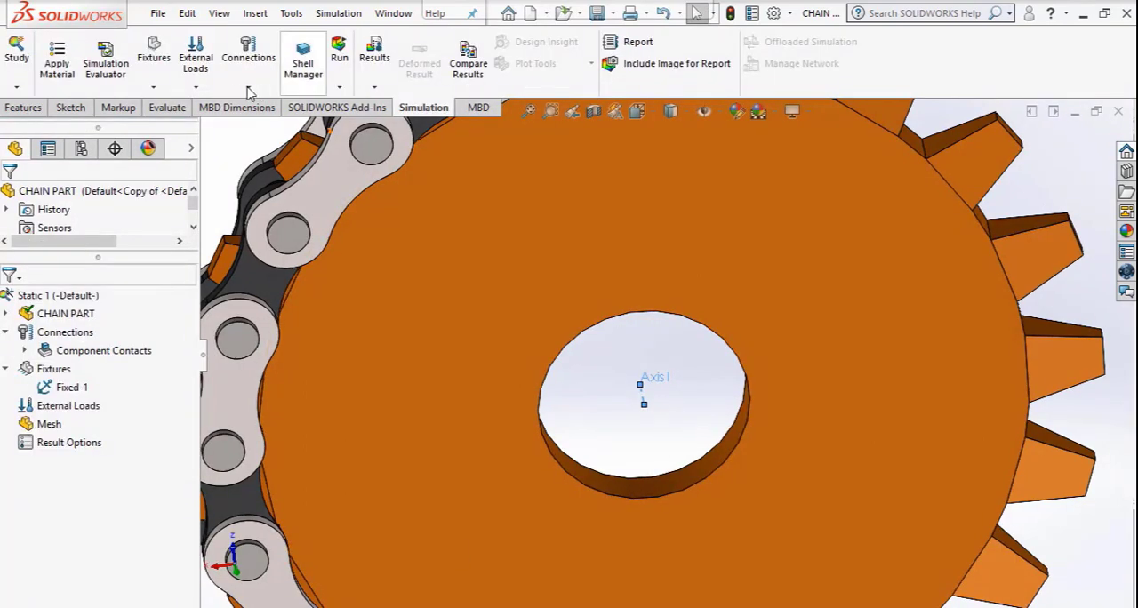
Apply a 600 N.m torque to the left gear's bore face about Axis1 in the Static 1 study.
click(195, 86)
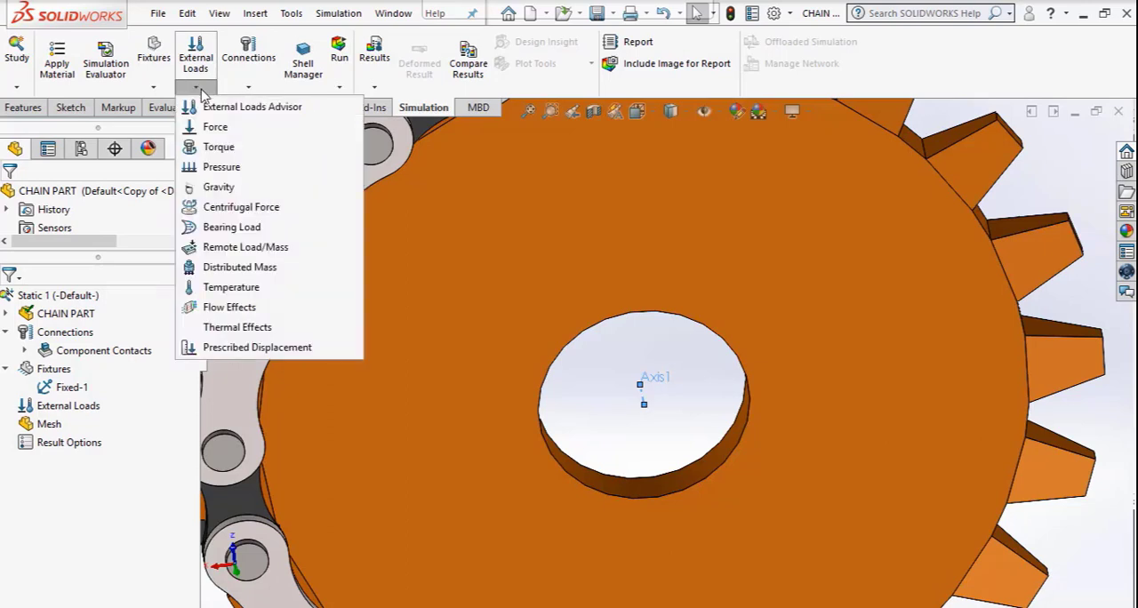
click(213, 146)
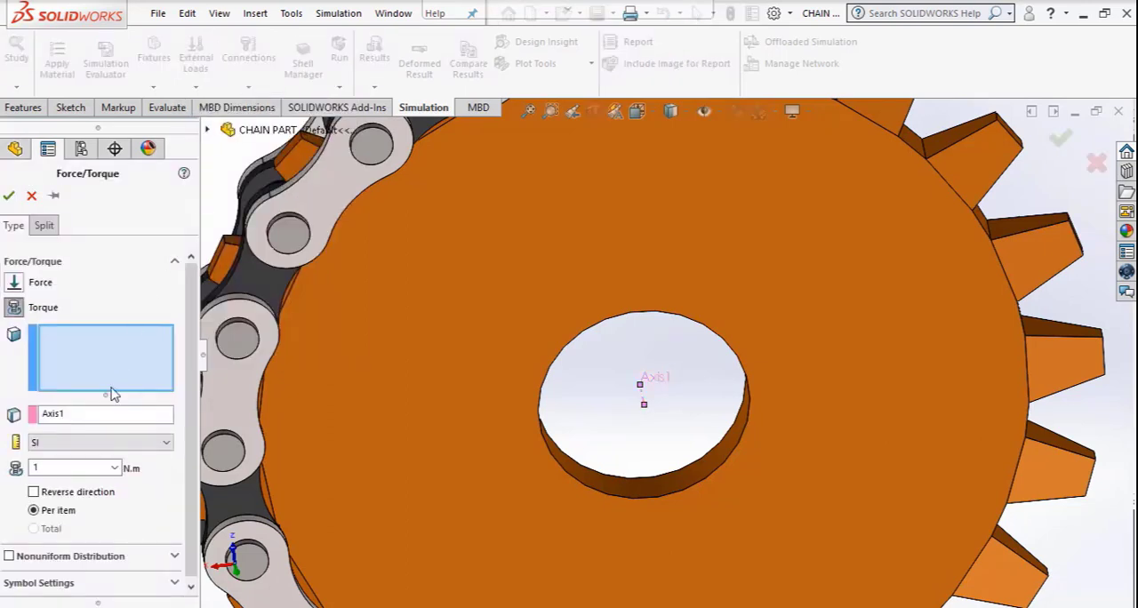
click(647, 494)
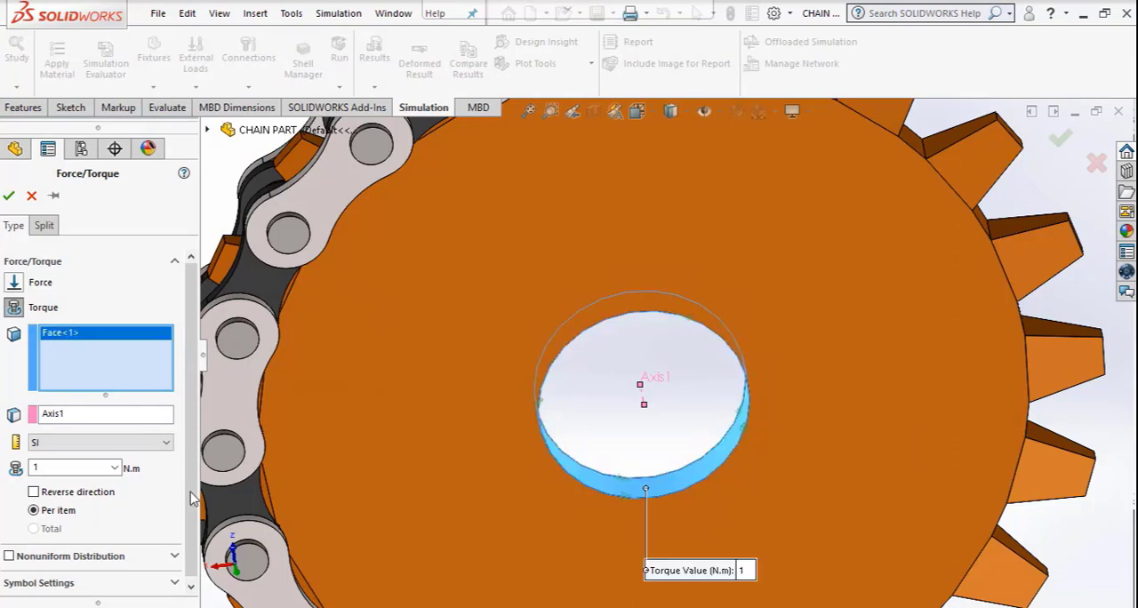
double_click(60, 472)
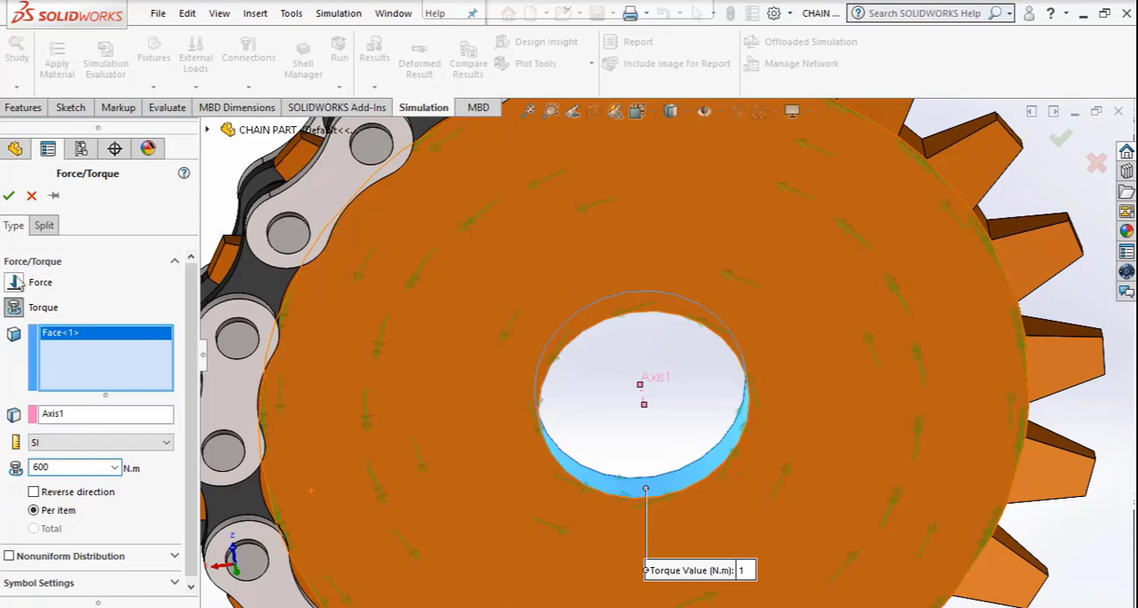
click(9, 197)
Mesh the chain-and-gear model at the coarsest mesh density.
scroll(698, 448, up, 5)
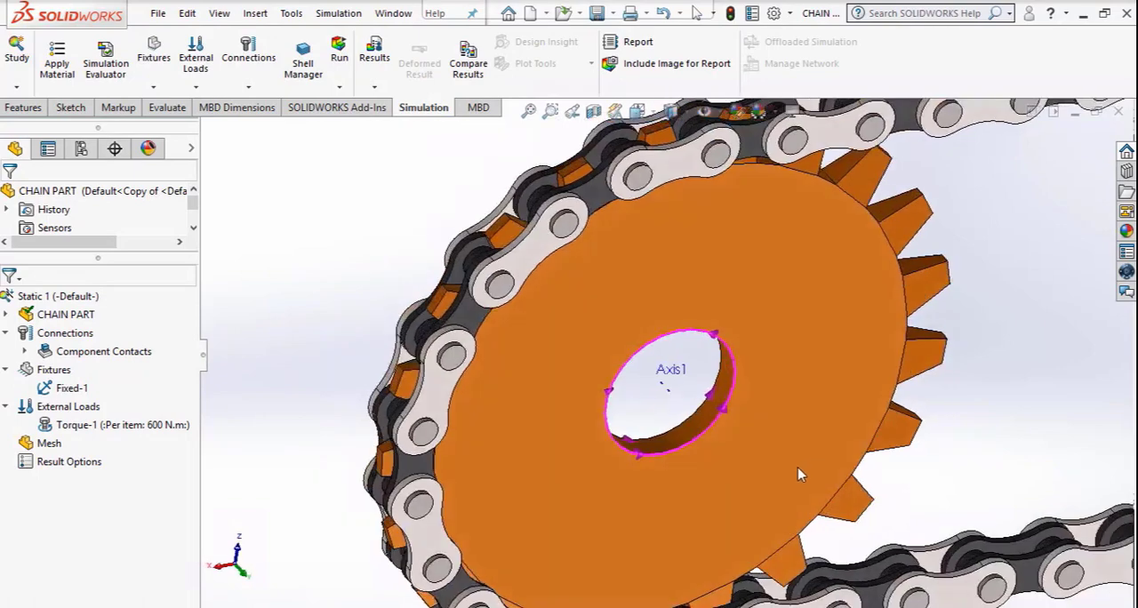
middle_drag(799, 476, 647, 431)
scroll(569, 390, up, 6)
scroll(661, 334, down, 4)
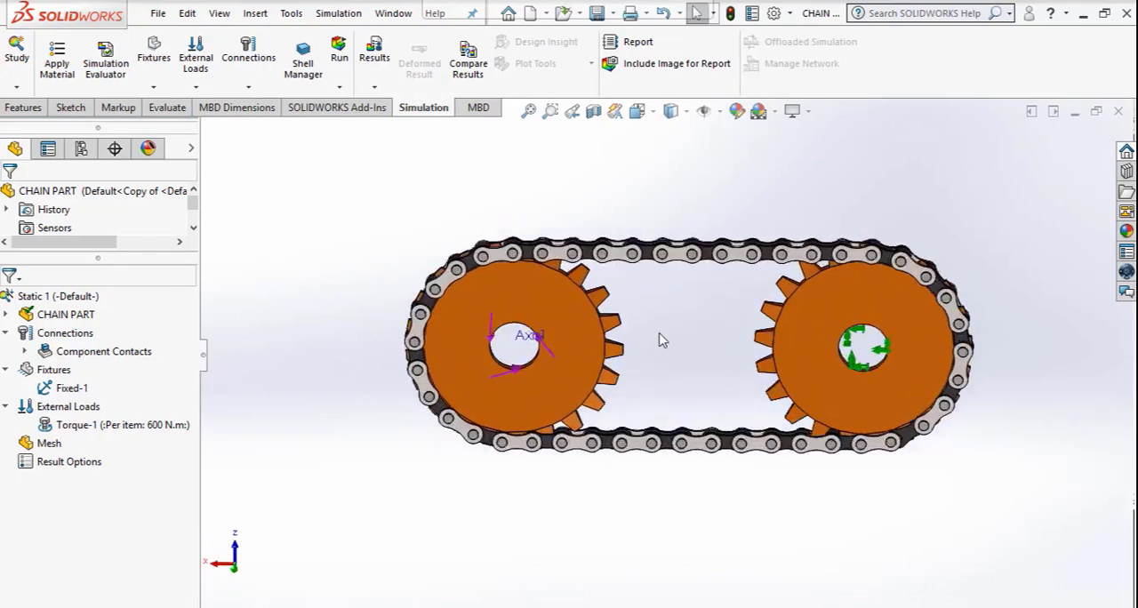
middle_drag(662, 330, 648, 289)
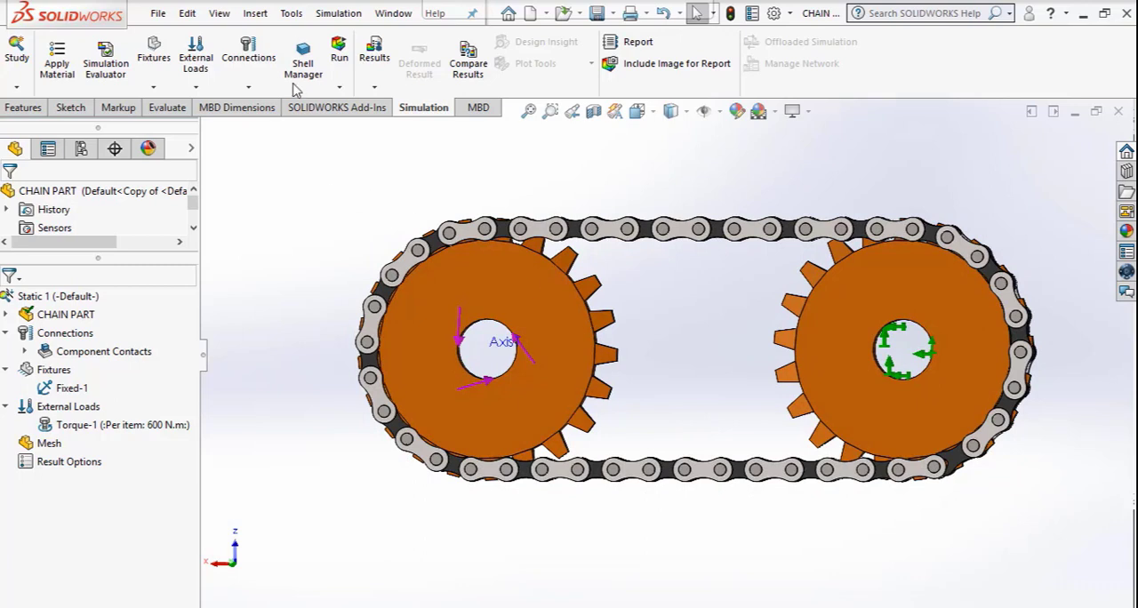
click(339, 86)
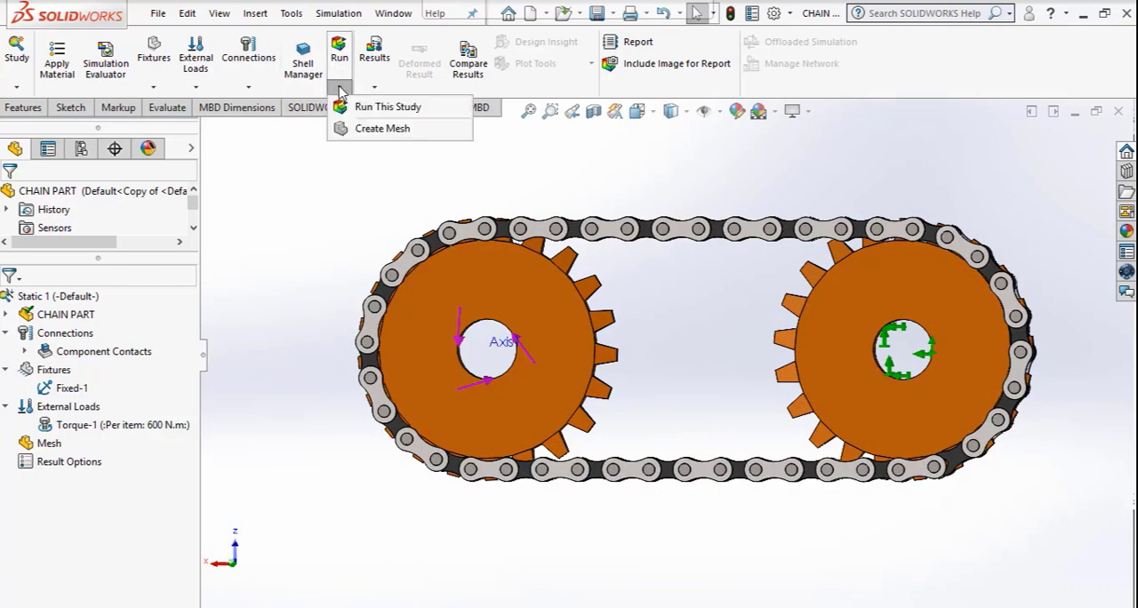
click(359, 130)
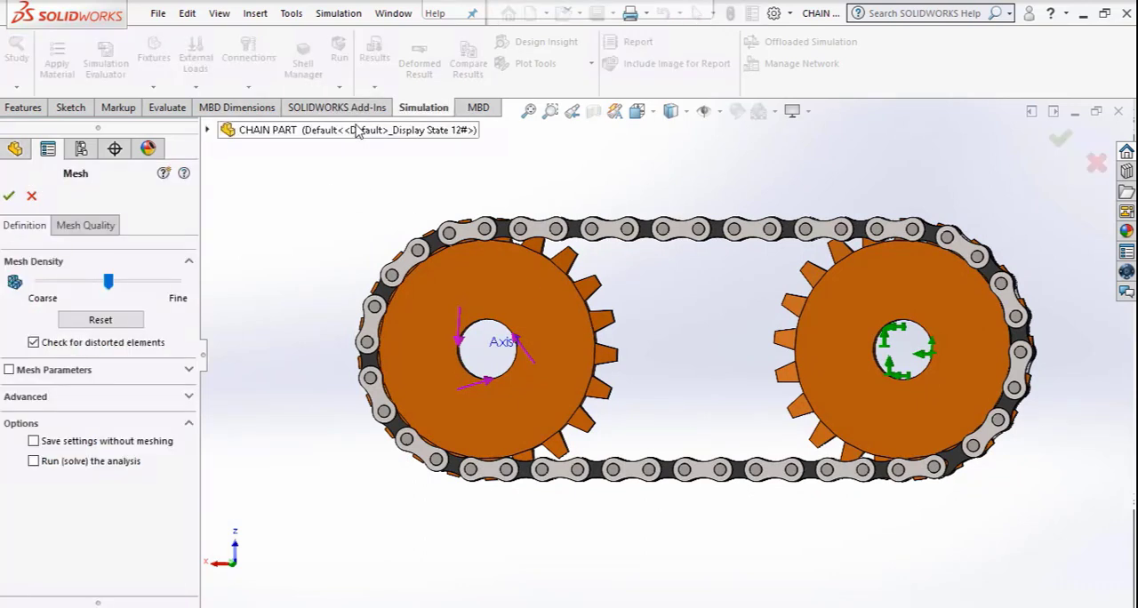
drag(107, 282, 39, 282)
click(8, 197)
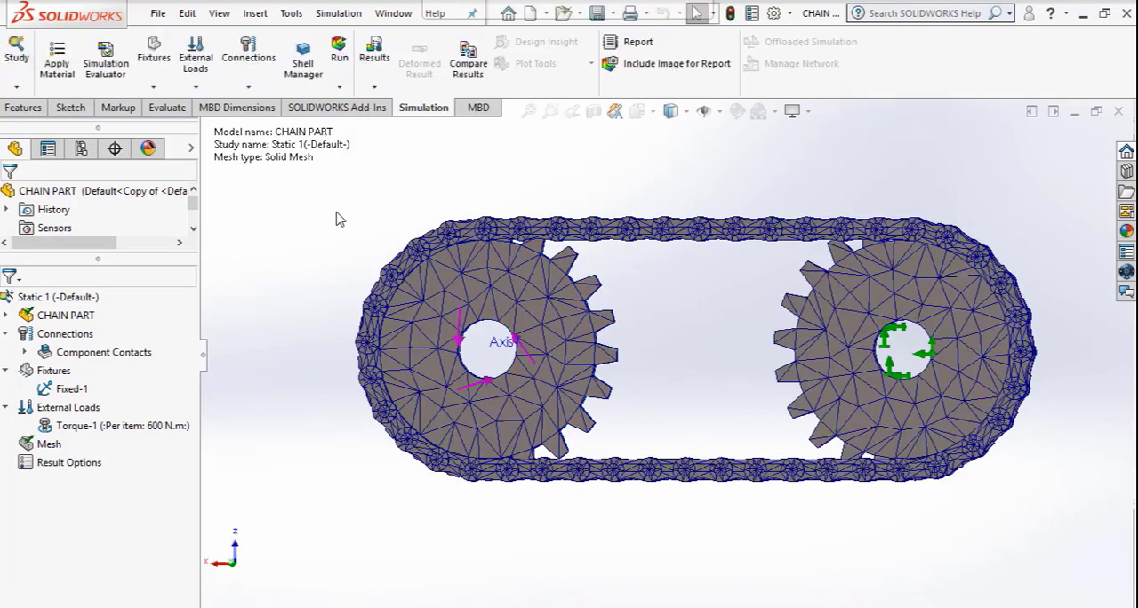
Run the Static 1 study with the solver details expanded, pausing and resuming it once, and decline the Large Displacement option.
click(343, 49)
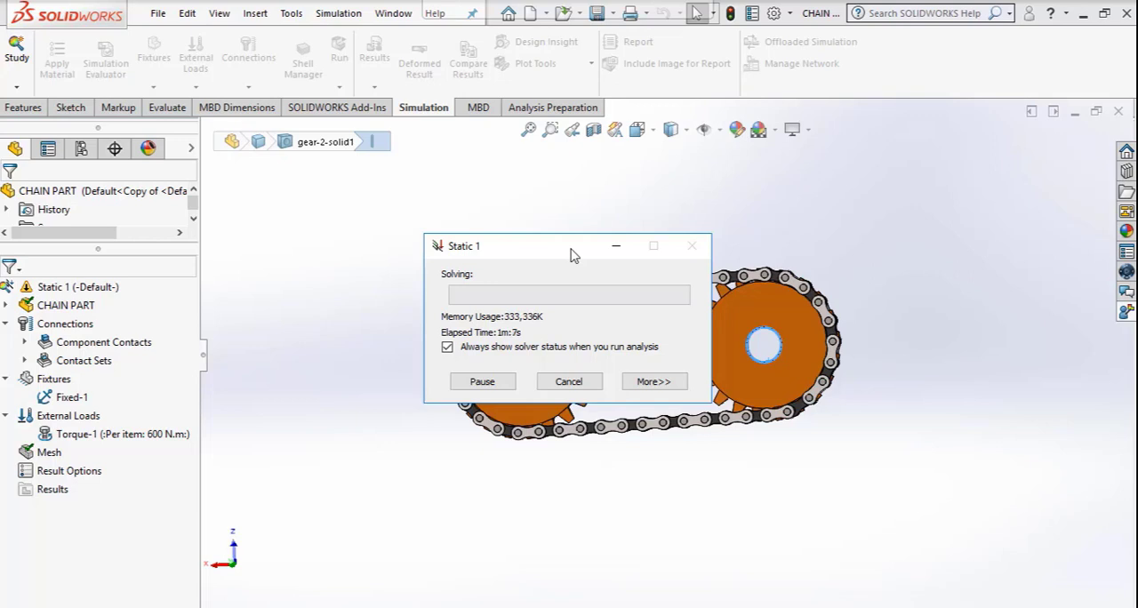
click(650, 384)
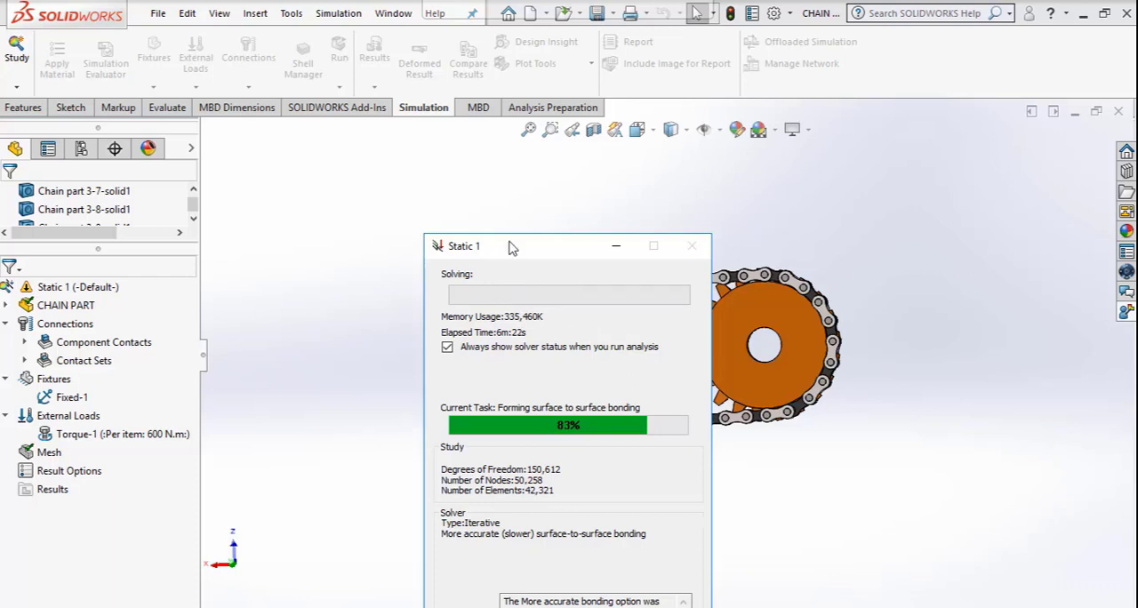
drag(511, 247, 509, 148)
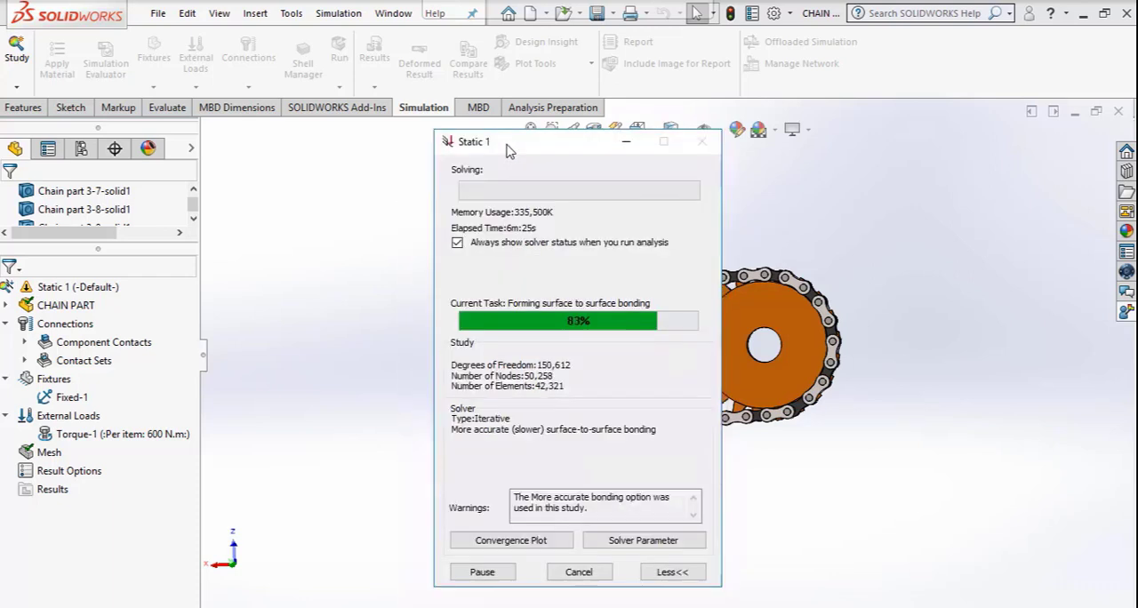
click(484, 573)
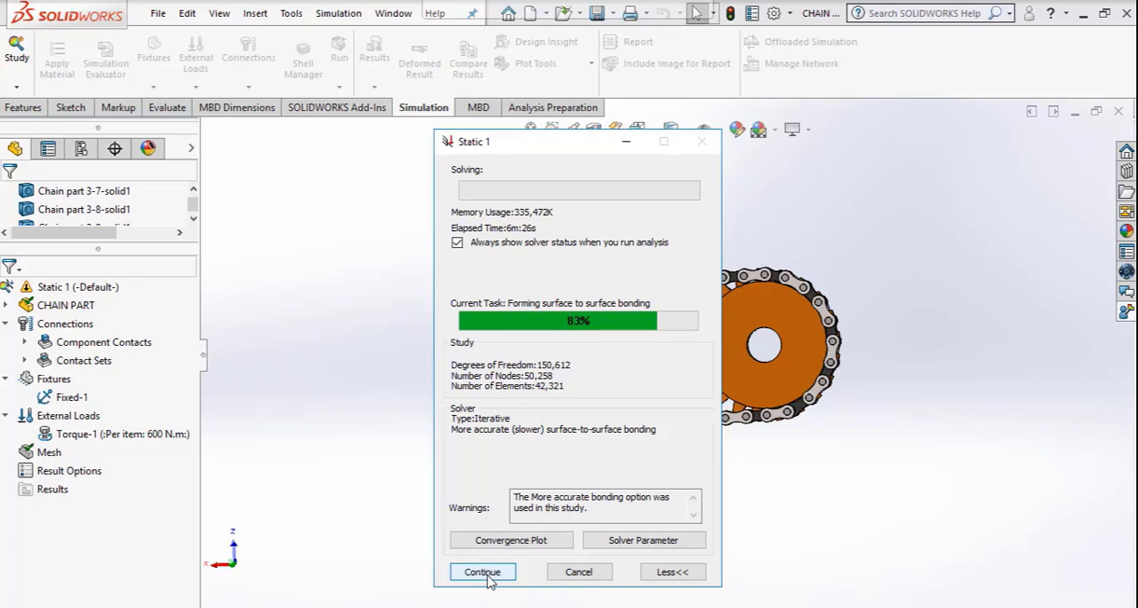
click(484, 573)
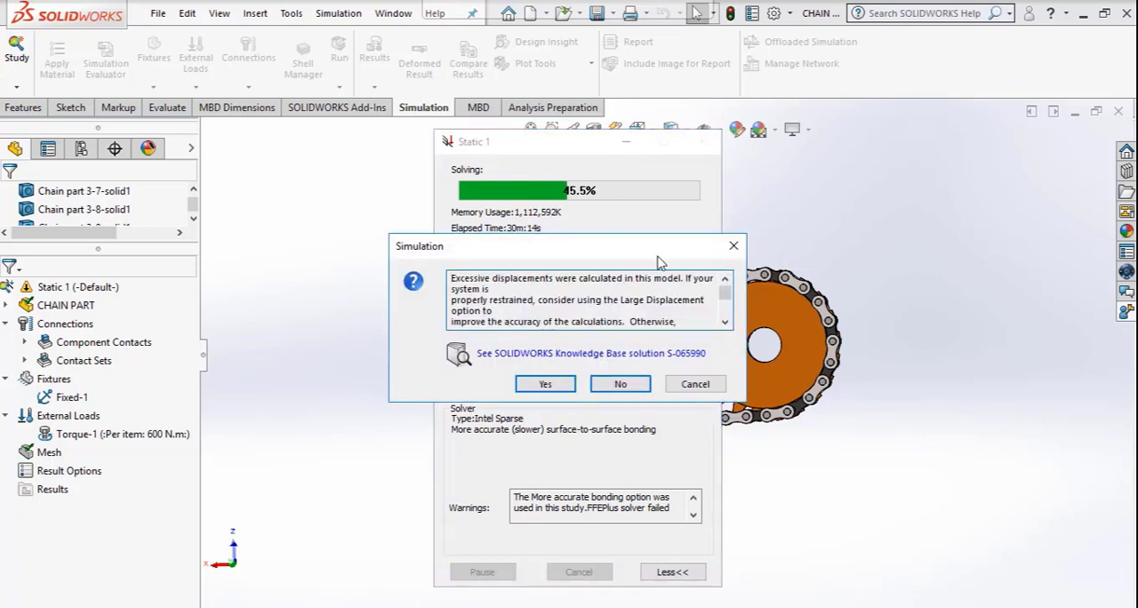
click(619, 384)
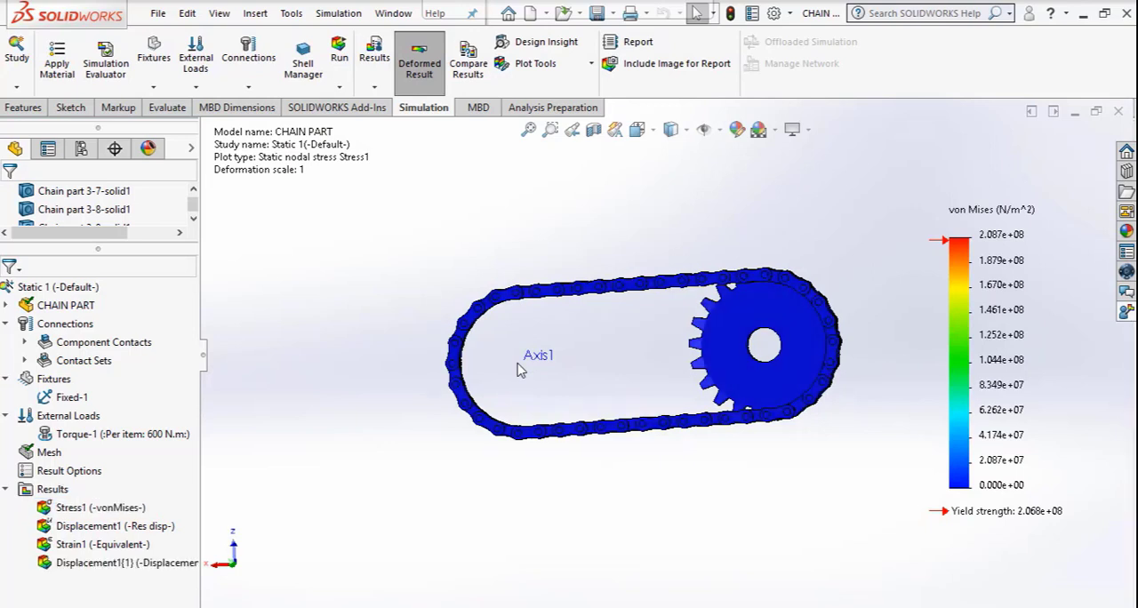
Show the Displacement1 result plot and animate it.
double_click(119, 526)
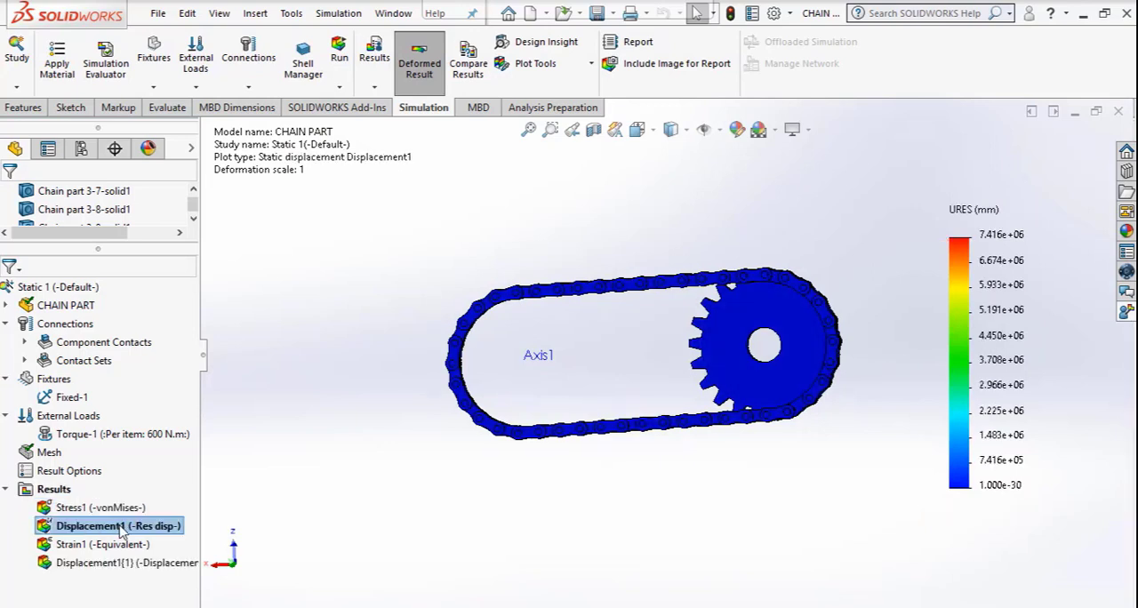
click(592, 65)
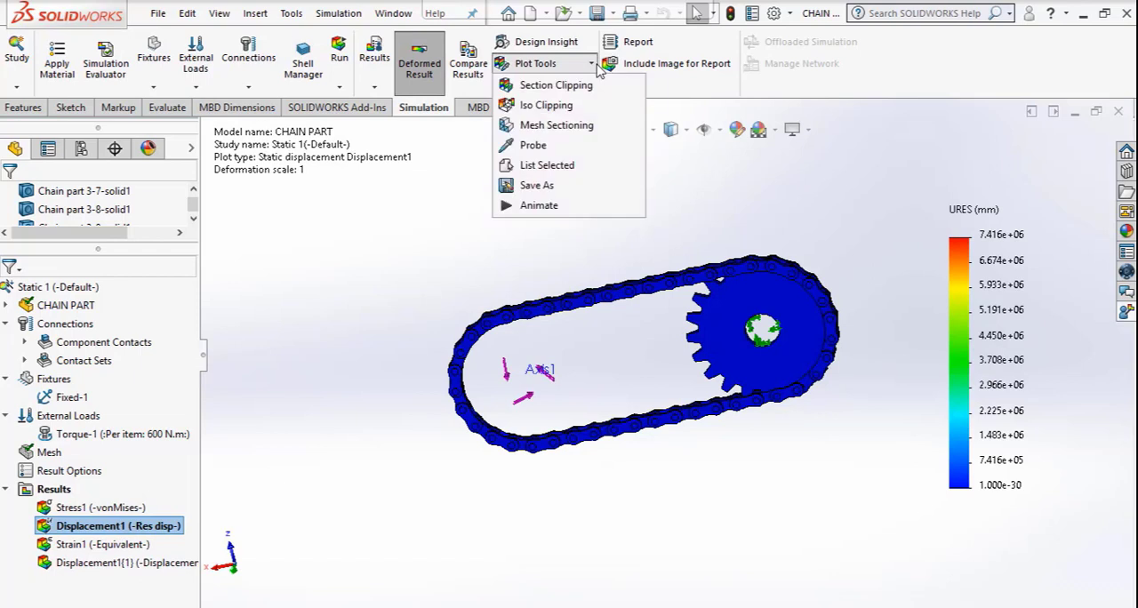
click(539, 205)
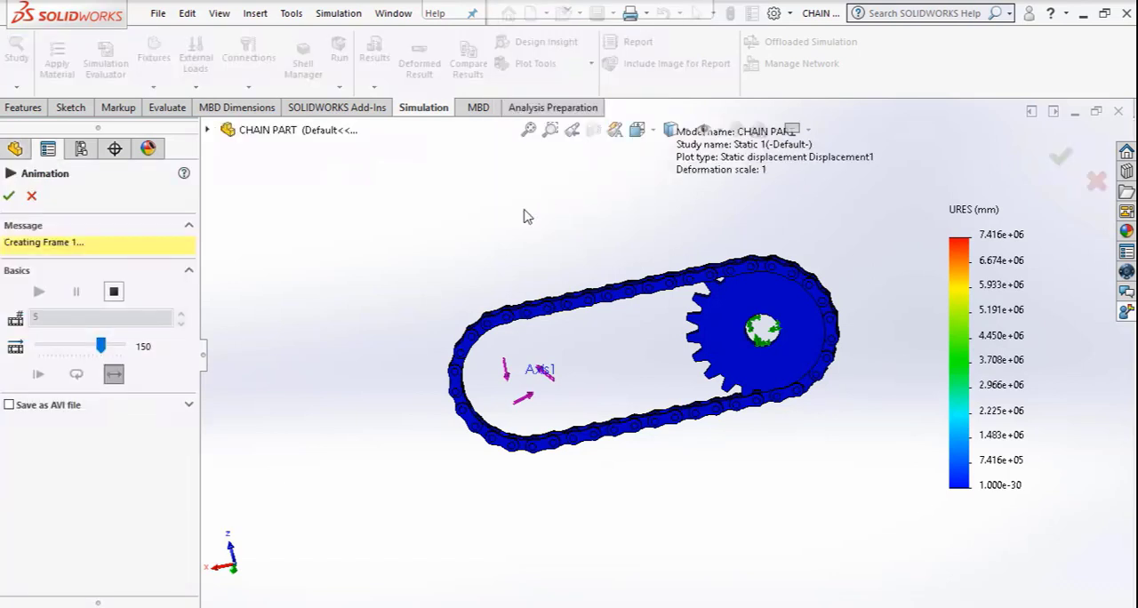